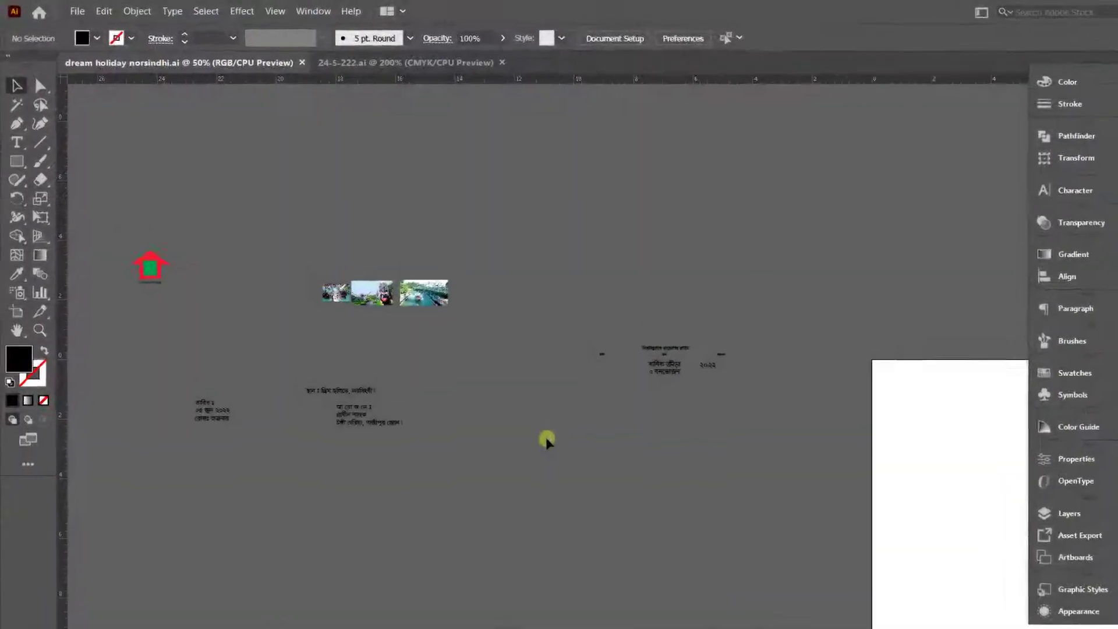
Create a 6 × 3 in rectangle with the Rectangle Tool.
{"action": "left_click", "coordinate": [22, 213]}
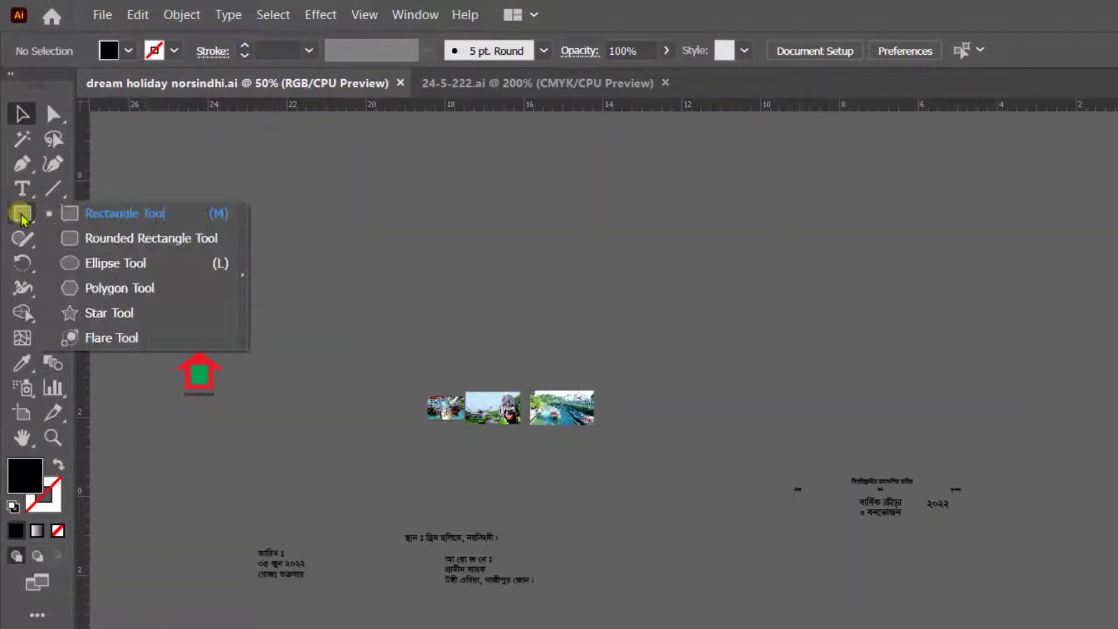
{"action": "left_click", "coordinate": [68, 221]}
{"action": "left_click", "coordinate": [437, 237]}
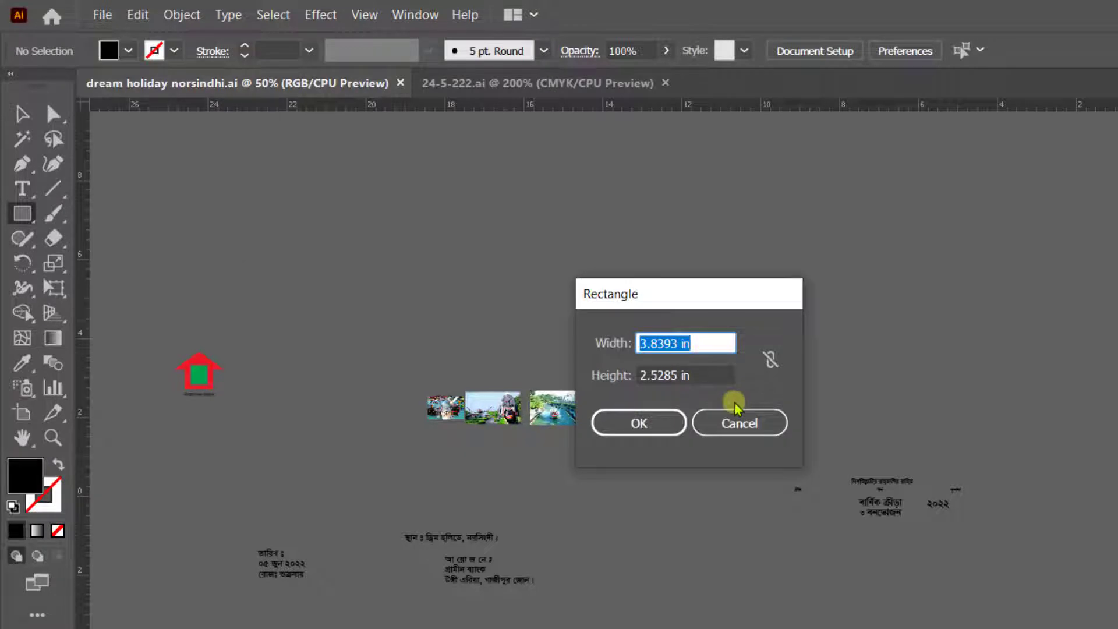
{"action": "type", "text": "6"}
{"action": "key", "text": "Tab"}
{"action": "type", "text": "3"}
{"action": "left_click", "coordinate": [619, 409]}
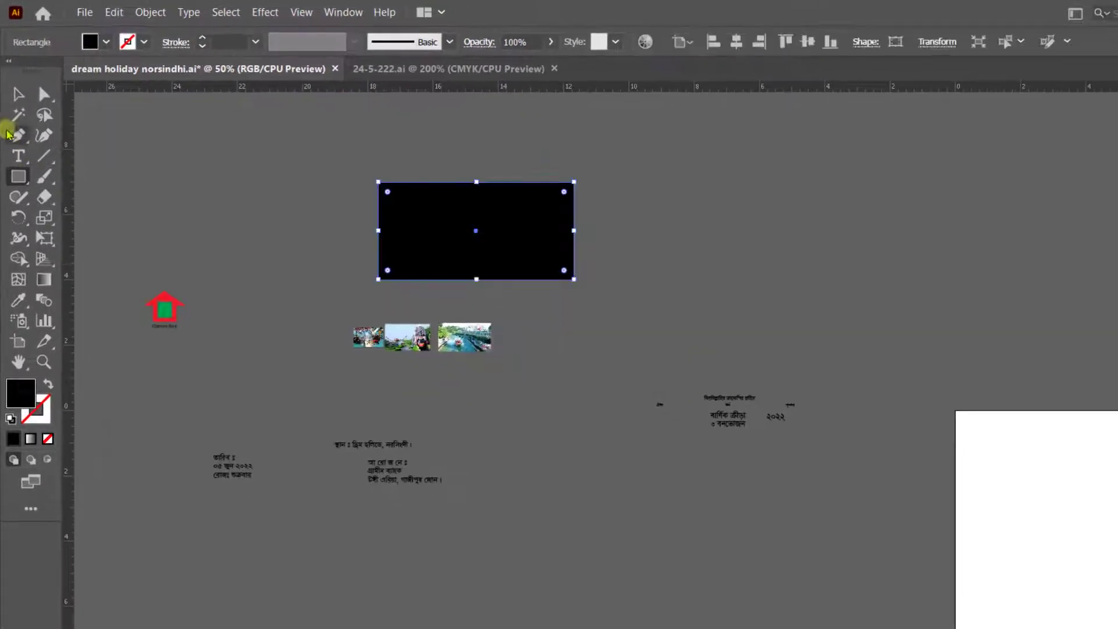
Move the rectangle right and down and fill it white.
{"action": "left_click_drag", "start_coordinate": [449, 243], "coordinate": [536, 270]}
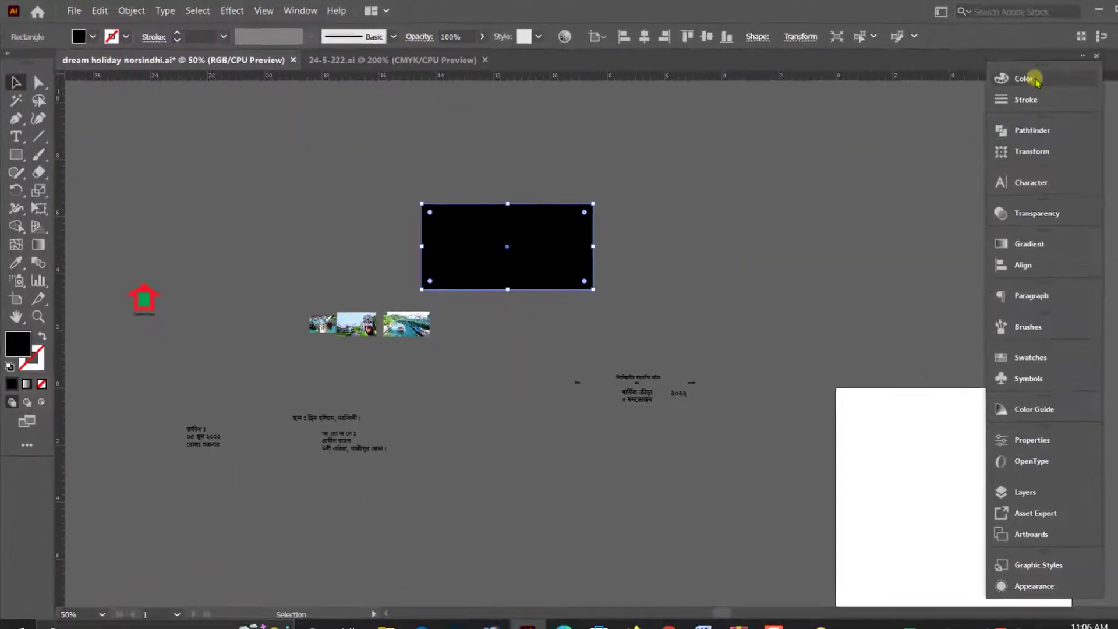
{"action": "left_click", "coordinate": [1034, 79]}
{"action": "left_click", "coordinate": [809, 168]}
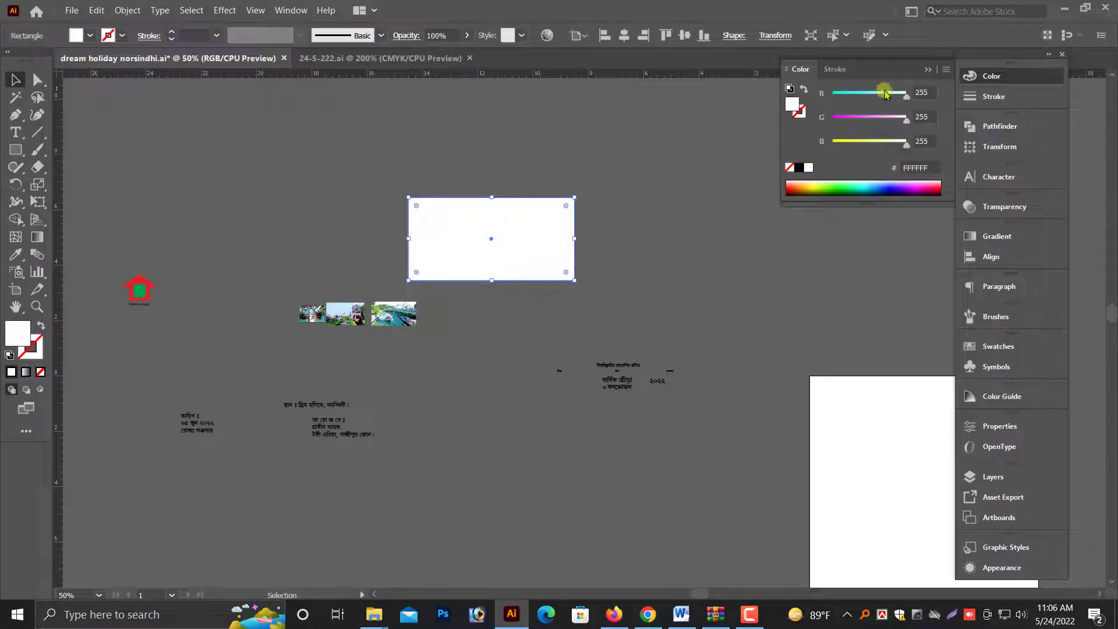
{"action": "left_click", "coordinate": [927, 71]}
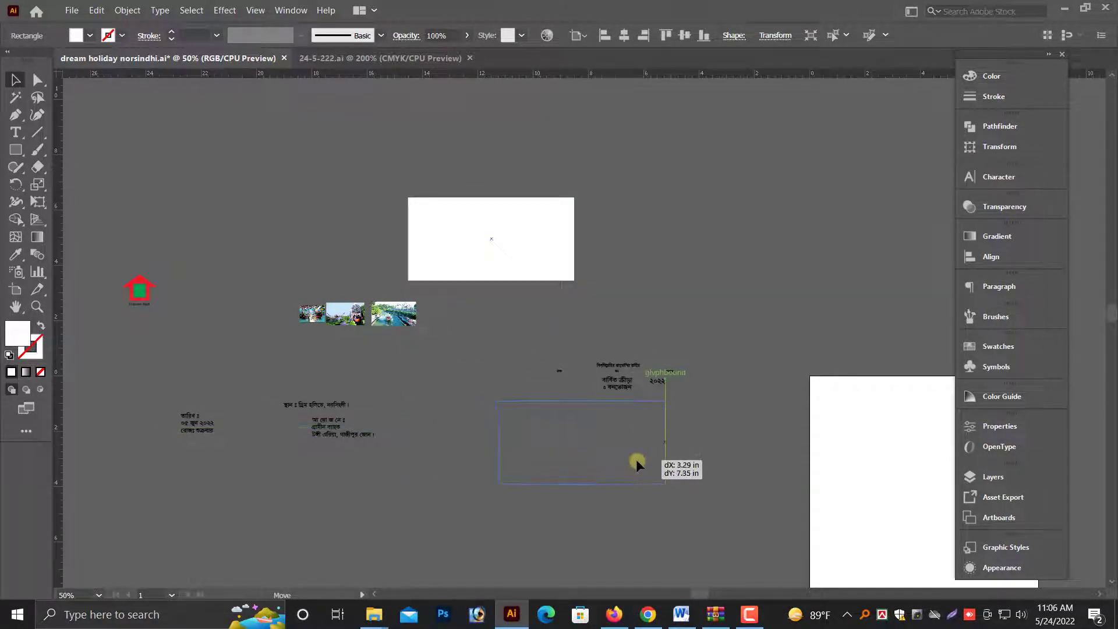
Move the Bengali header lines onto the white rectangle and bring them to the front.
{"action": "left_click_drag", "start_coordinate": [636, 459], "coordinate": [637, 460]}
{"action": "scroll", "coordinate": [636, 444], "scroll_direction": "up", "scroll_amount": 1}
{"action": "scroll", "coordinate": [636, 404], "scroll_direction": "up", "scroll_amount": 2}
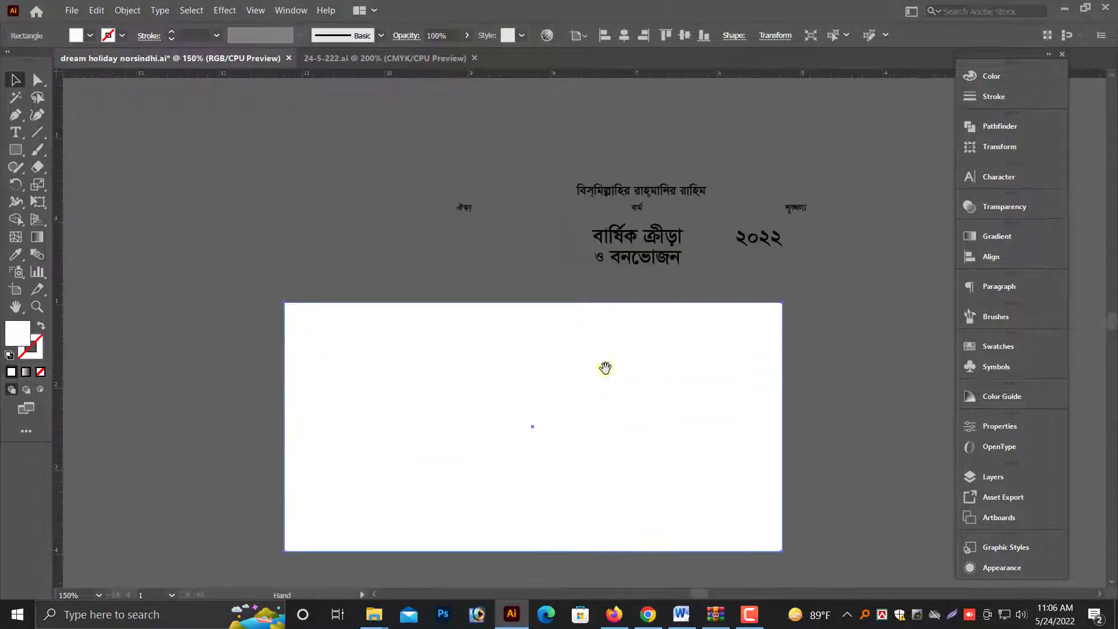
{"action": "left_click_drag", "start_coordinate": [399, 192], "coordinate": [826, 266]}
{"action": "scroll", "coordinate": [825, 267], "scroll_direction": "down", "scroll_amount": 1}
{"action": "mouse_move", "coordinate": [644, 175]}
{"action": "left_mouse_down"}
{"action": "mouse_move", "coordinate": [610, 322]}
{"action": "mouse_move", "coordinate": [571, 312]}
{"action": "left_mouse_up"}
{"action": "right_click", "coordinate": [574, 314]}
{"action": "left_click", "coordinate": [824, 531]}
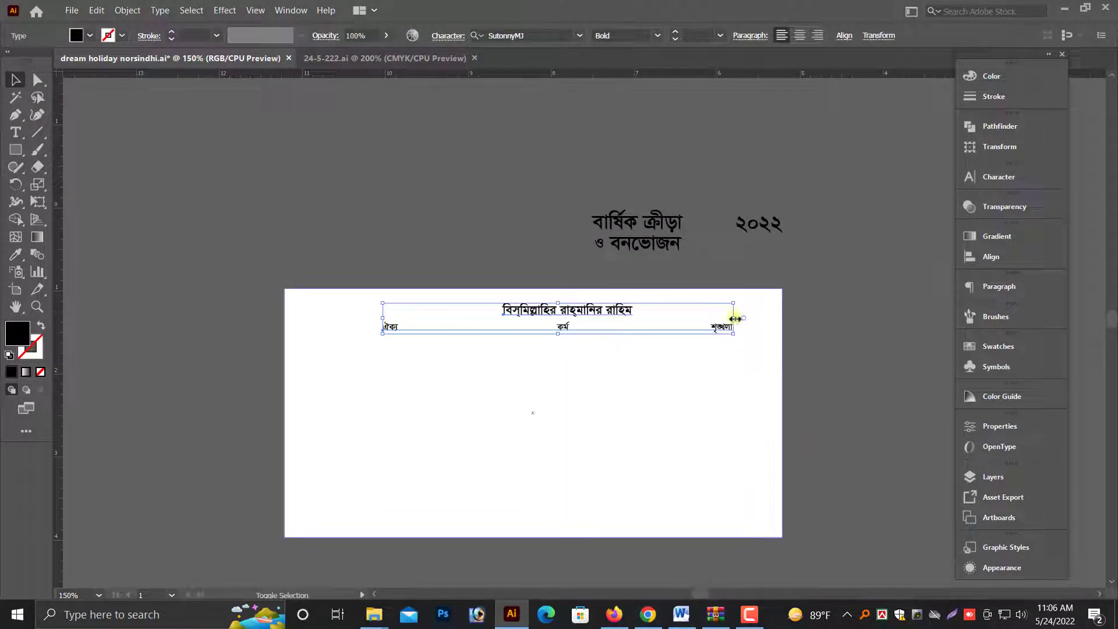
Move the title text onto the rectangle and send the rectangle behind it.
{"action": "left_click", "coordinate": [855, 372]}
{"action": "key", "text": "ctrl+minus"}
{"action": "key", "text": "ctrl+minus"}
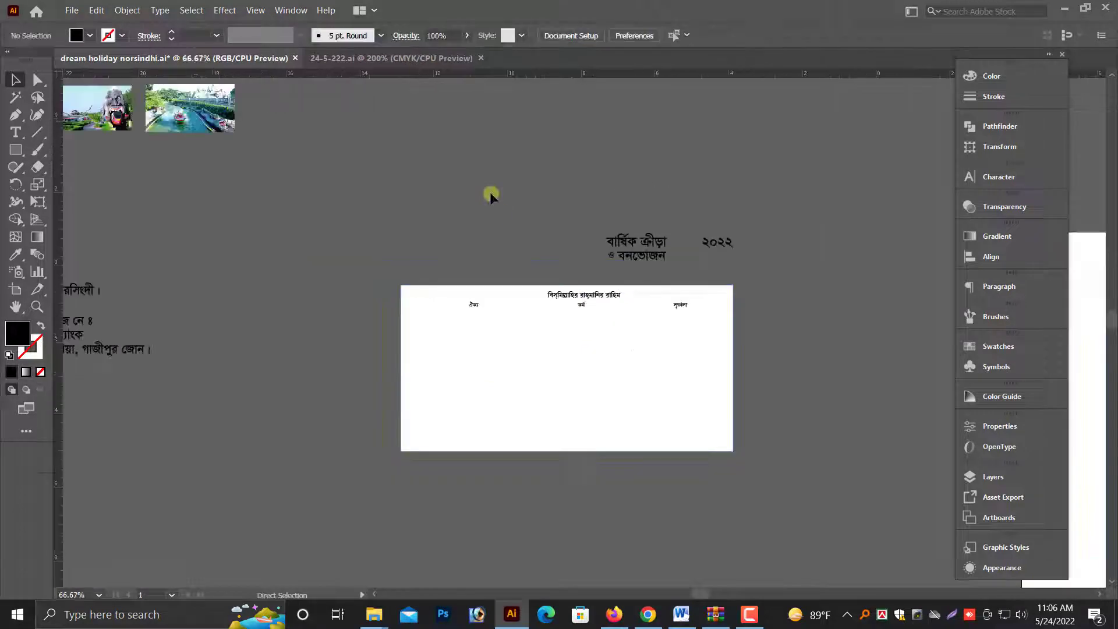
{"action": "key", "text": "ctrl+minus"}
{"action": "scroll", "coordinate": [582, 302], "scroll_direction": "up", "scroll_amount": 5}
{"action": "left_click_drag", "start_coordinate": [617, 216], "coordinate": [556, 361]}
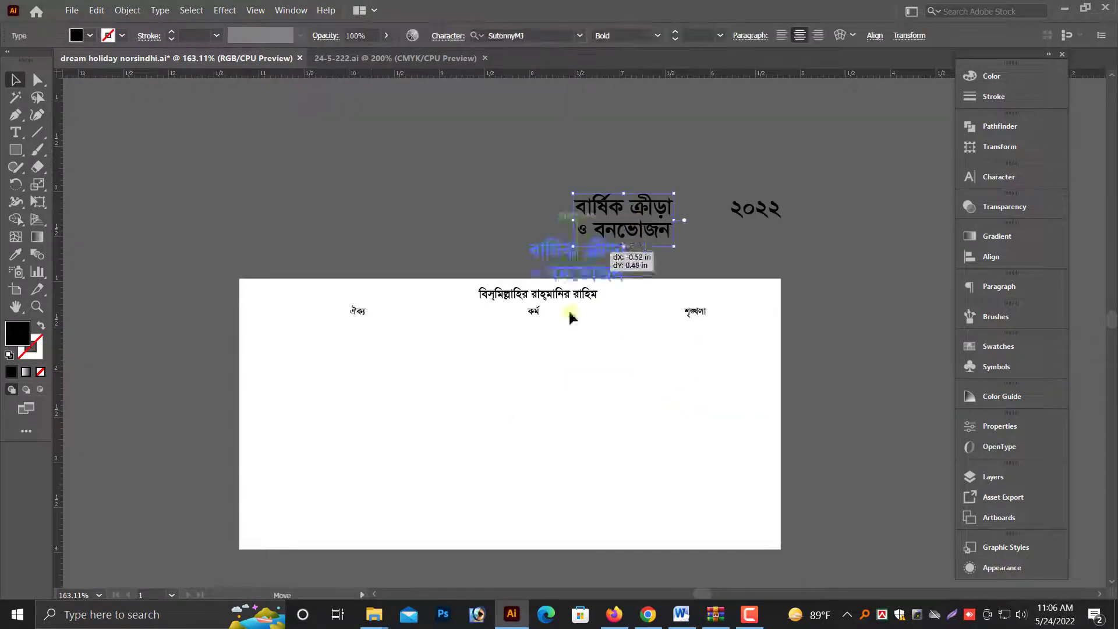
{"action": "right_click", "coordinate": [667, 380]}
{"action": "left_click", "coordinate": [693, 384]}
{"action": "right_click", "coordinate": [693, 384]}
{"action": "left_click", "coordinate": [879, 382]}
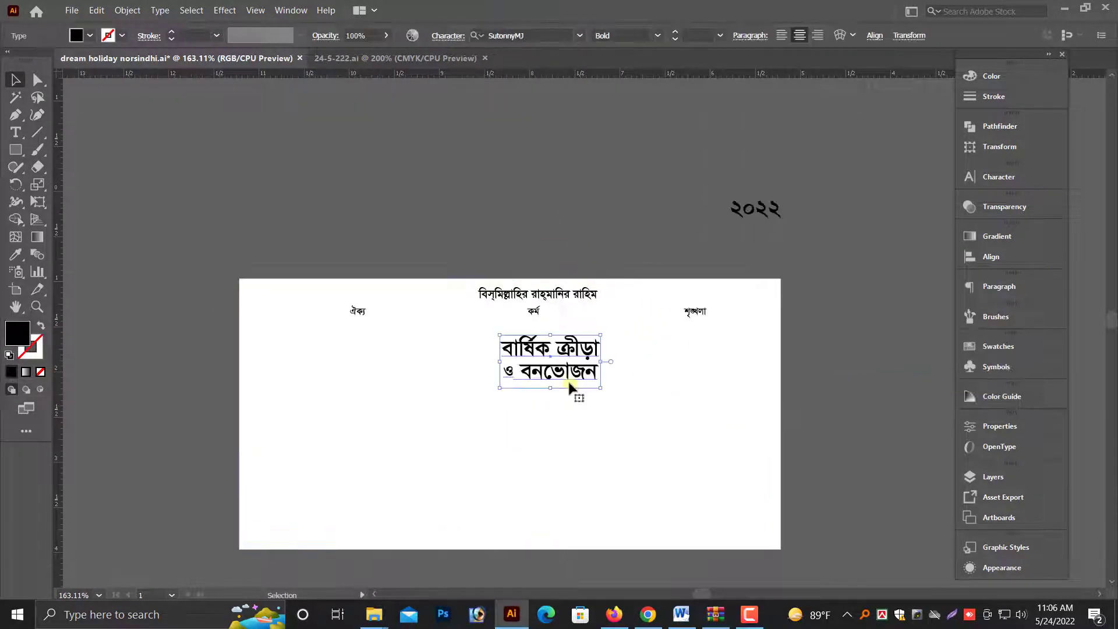
{"action": "key", "text": "ctrl+plus"}
{"action": "key", "text": "ctrl+plus"}
Set the title font to Li Azad Feni ANSI V1 and enlarge its text box.
{"action": "left_click", "coordinate": [989, 181]}
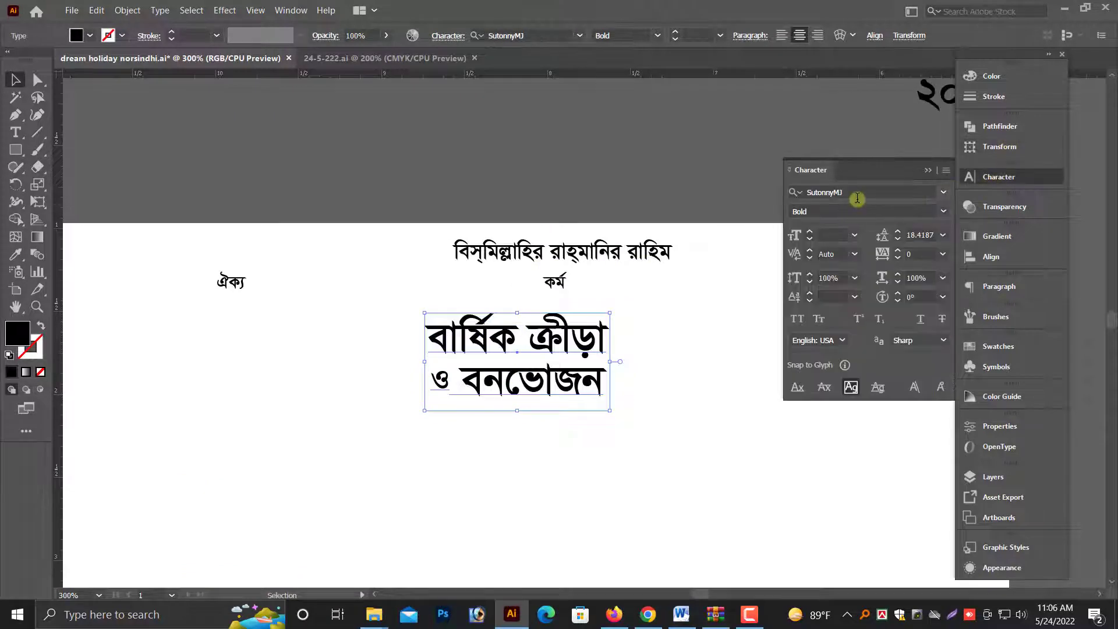
{"action": "type", "text": "li"}
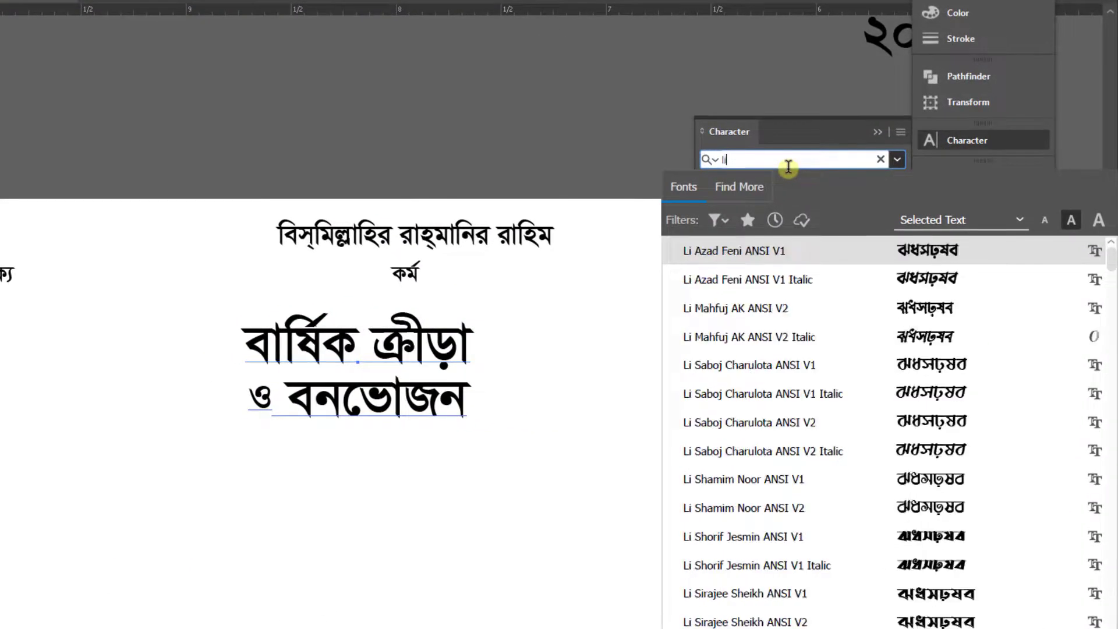
{"action": "left_click", "coordinate": [778, 251]}
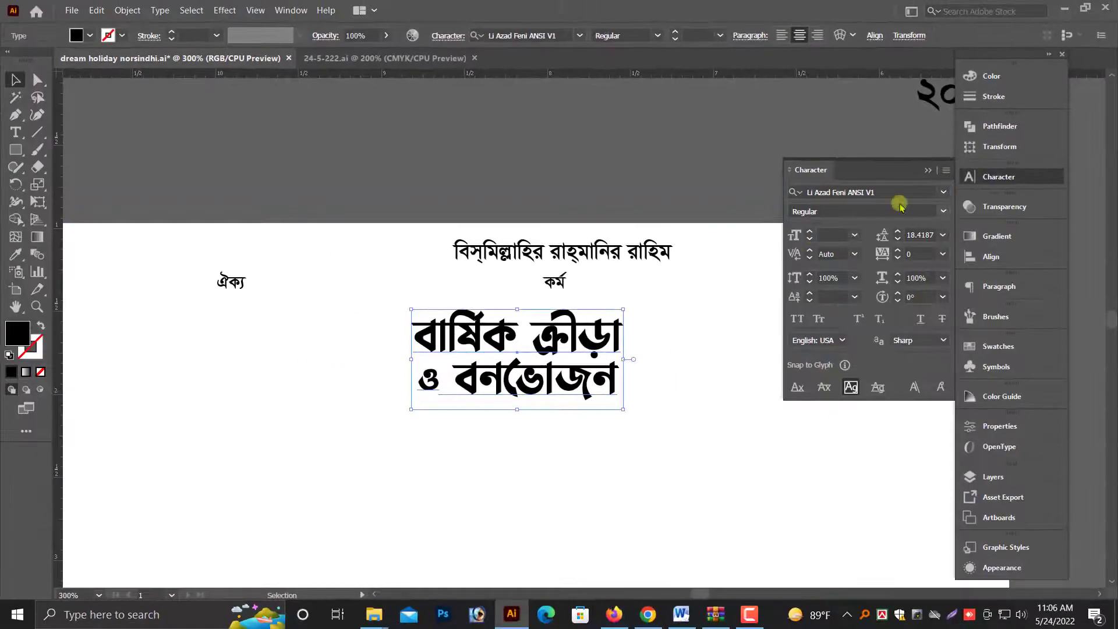
{"action": "left_click", "coordinate": [928, 172]}
{"action": "scroll", "coordinate": [655, 361], "scroll_direction": "down", "scroll_amount": 1}
{"action": "mouse_move", "coordinate": [625, 333]}
{"action": "left_mouse_down"}
{"action": "mouse_move", "coordinate": [654, 322]}
{"action": "mouse_move", "coordinate": [708, 333]}
{"action": "left_mouse_up"}
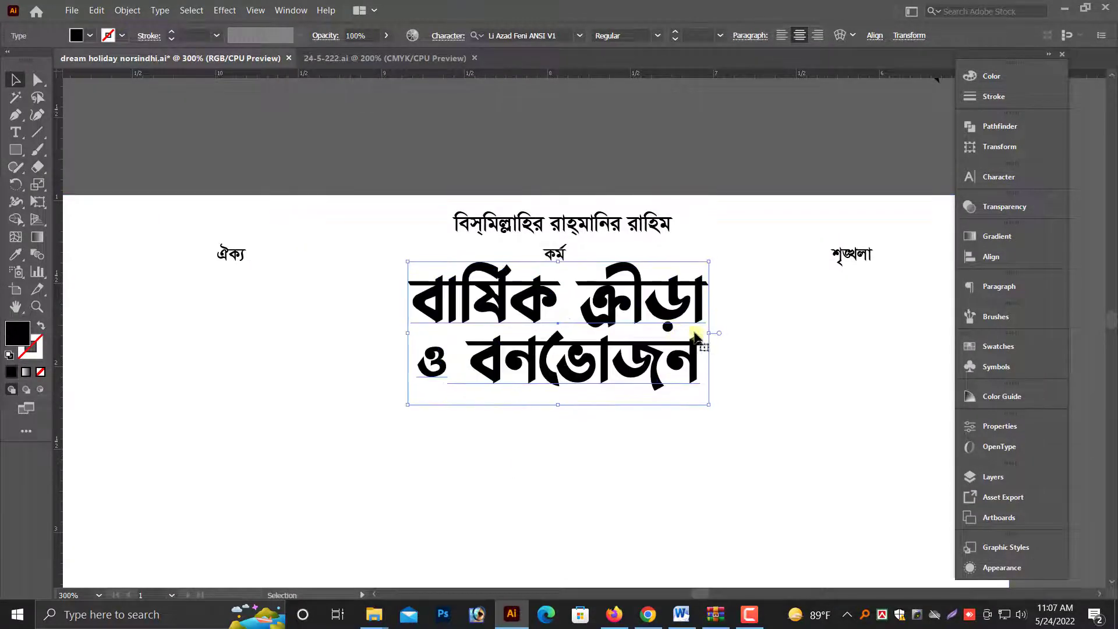
Colour বার্ষিক ক্রীড়া blue (0034AC) and বনভোজন red.
{"action": "triple_click", "coordinate": [641, 302]}
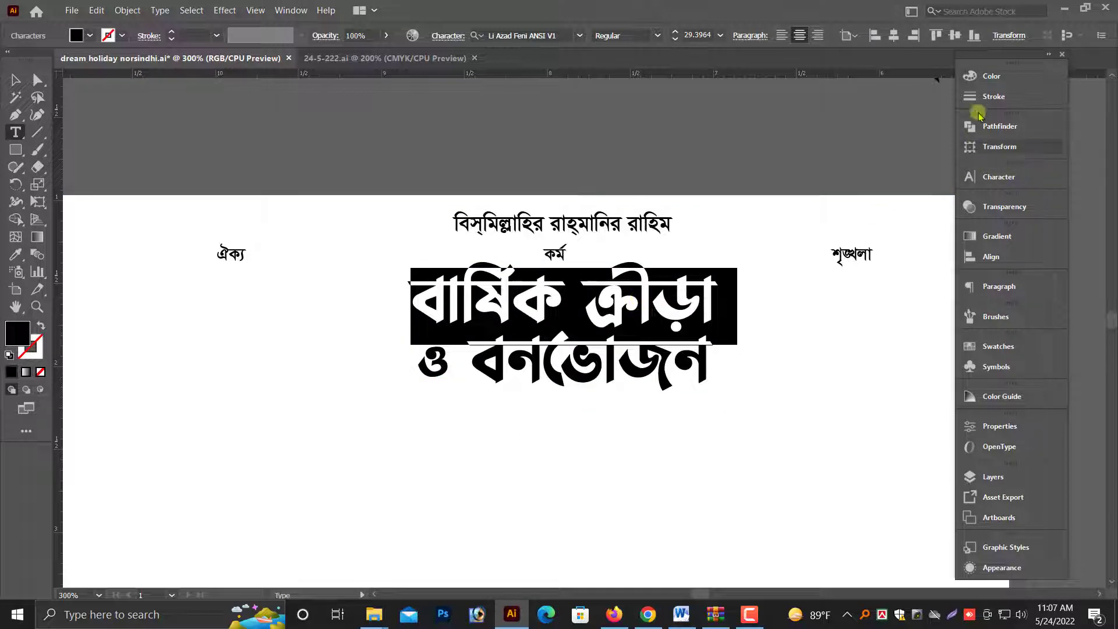
{"action": "left_click", "coordinate": [990, 76]}
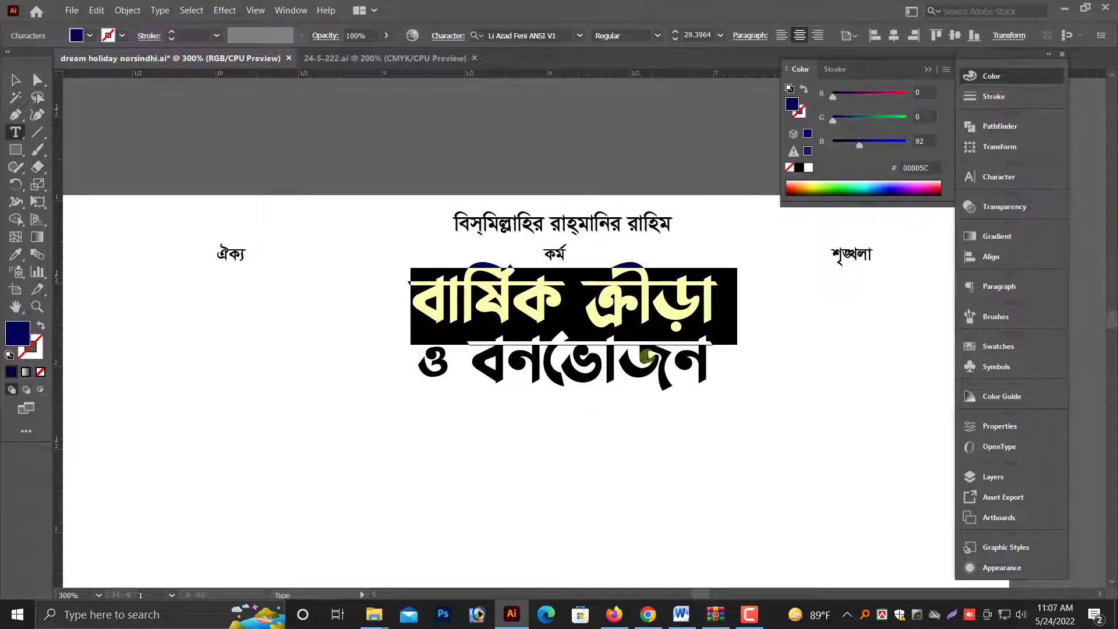
{"action": "left_click", "coordinate": [639, 365]}
{"action": "left_click_drag", "start_coordinate": [488, 362], "coordinate": [709, 364]}
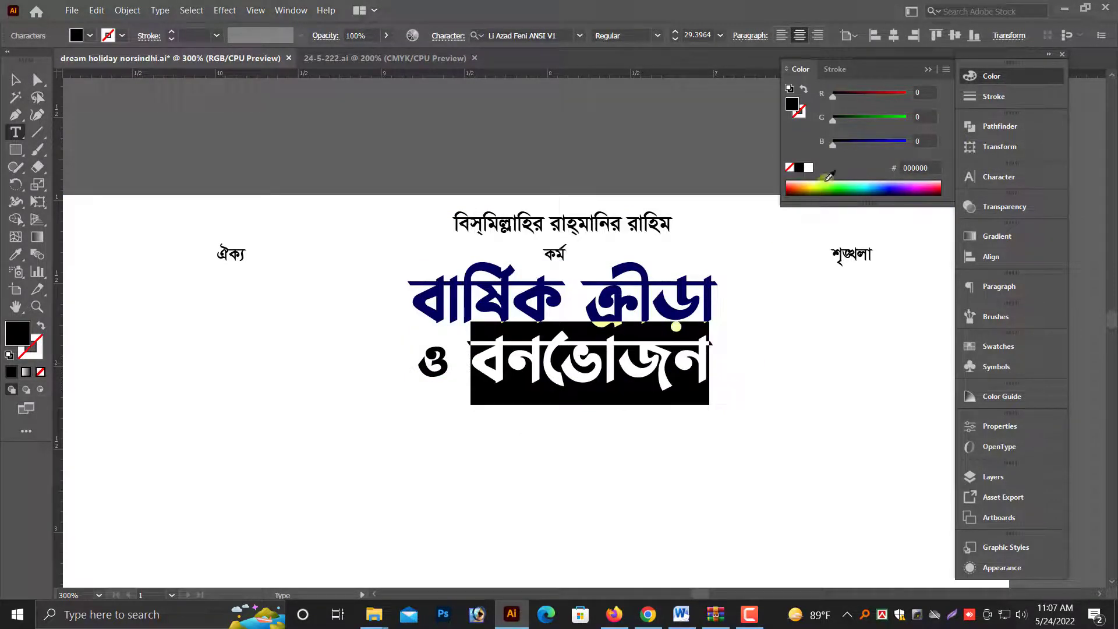
{"action": "left_click_drag", "start_coordinate": [858, 93], "coordinate": [906, 93]}
{"action": "left_click", "coordinate": [472, 305]}
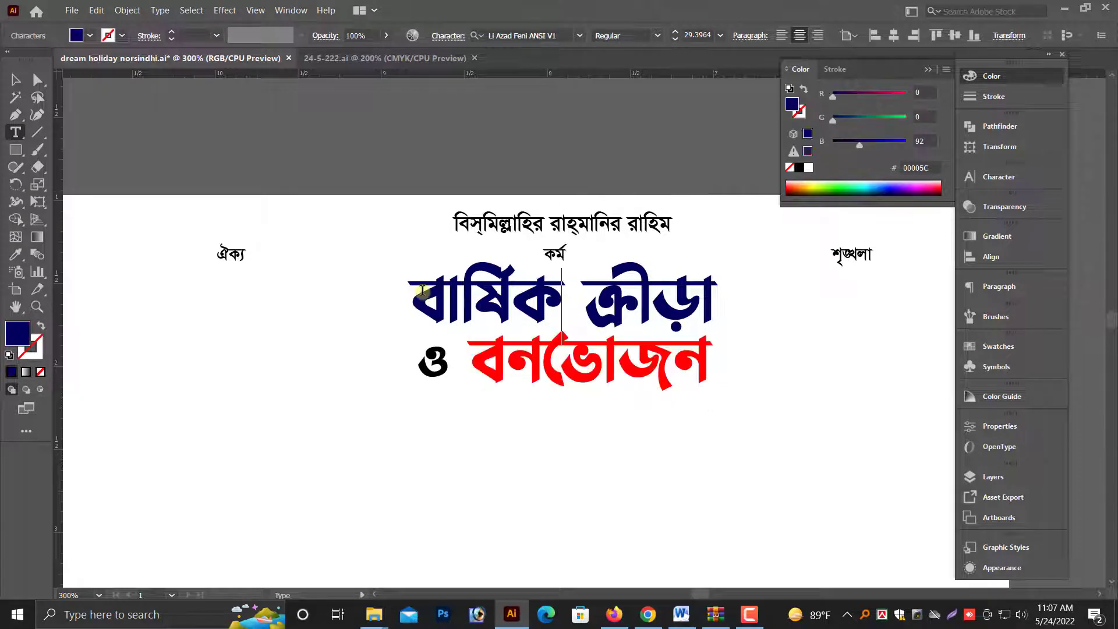
{"action": "left_click_drag", "start_coordinate": [421, 290], "coordinate": [716, 297]}
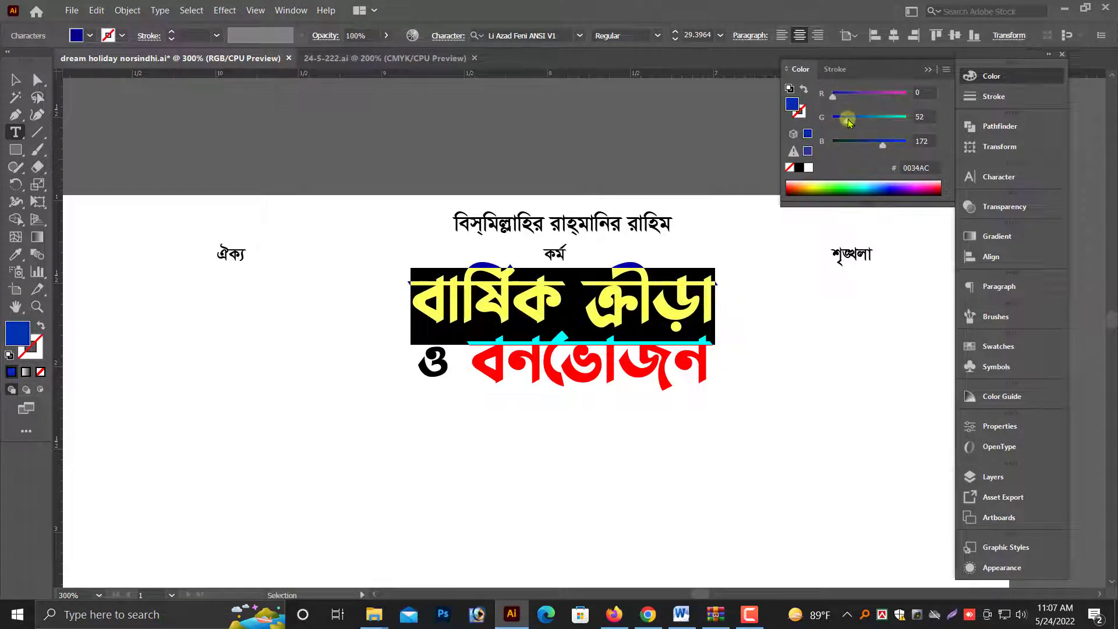
{"action": "left_click", "coordinate": [675, 325]}
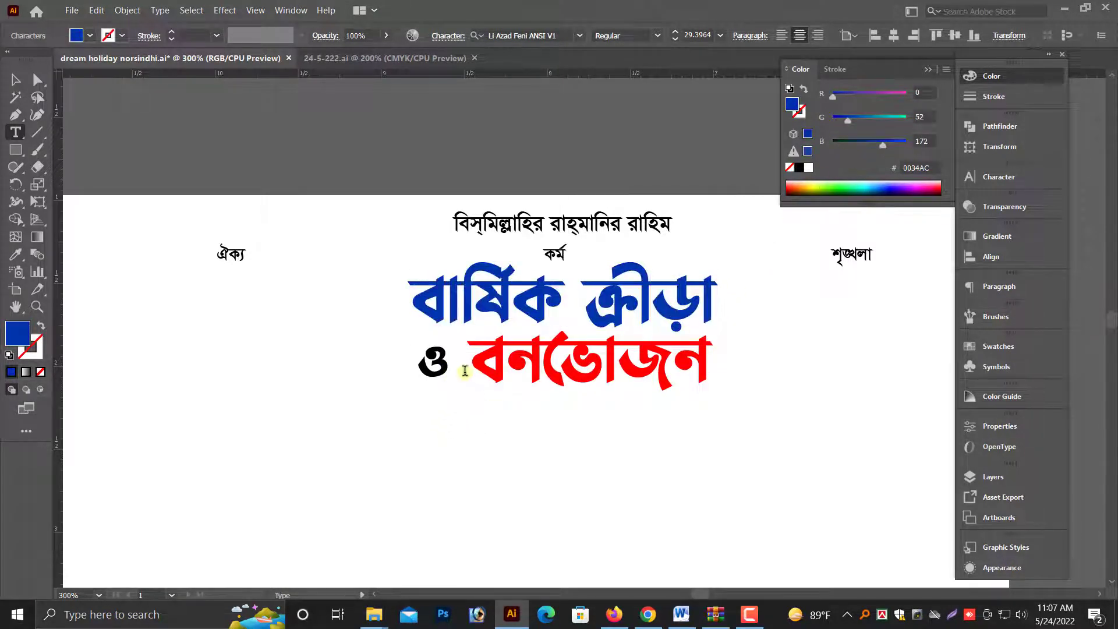
Reposition the title block, shrink it slightly, and zoom out to view the banner.
{"action": "key", "text": "Escape"}
{"action": "scroll", "coordinate": [640, 372], "scroll_direction": "up", "scroll_amount": 1}
{"action": "left_click_drag", "start_coordinate": [681, 326], "coordinate": [683, 330]}
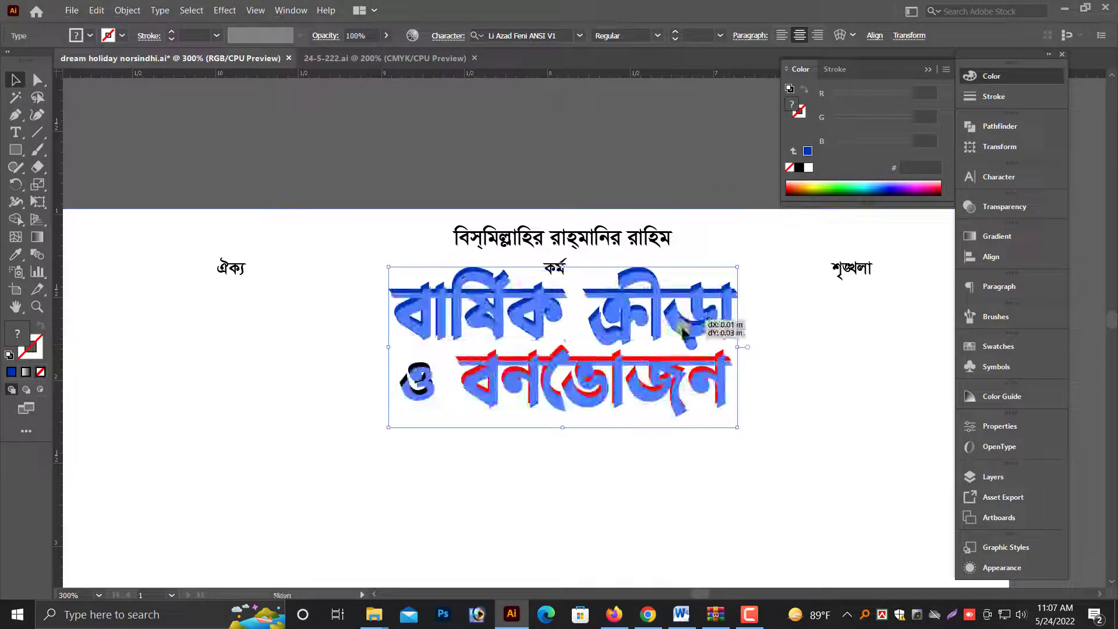
{"action": "key", "text": "ctrl+minus"}
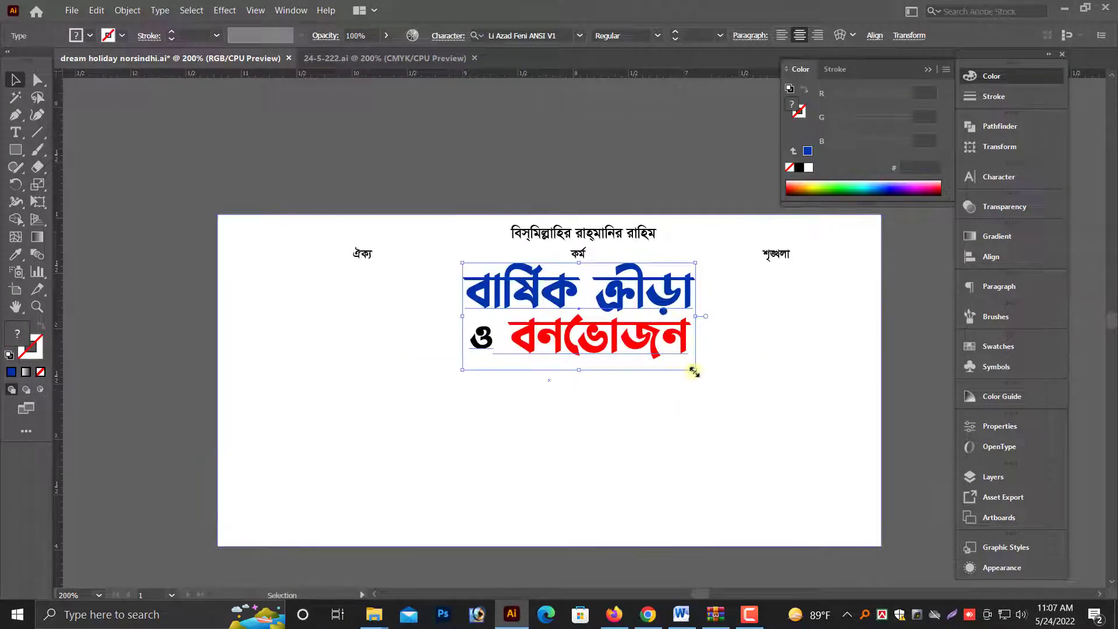
{"action": "left_click_drag", "start_coordinate": [701, 371], "coordinate": [711, 370]}
{"action": "key", "text": "ctrl+minus"}
{"action": "scroll", "coordinate": [389, 425], "scroll_direction": "left", "scroll_amount": 2}
{"action": "scroll", "coordinate": [389, 425], "scroll_direction": "up", "scroll_amount": 1}
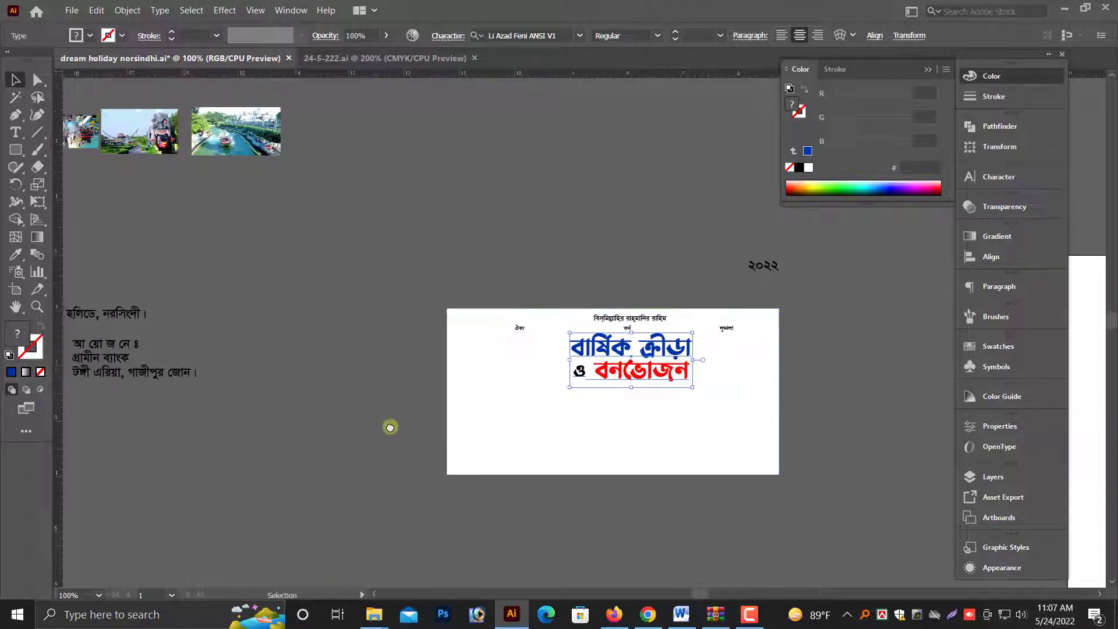
{"action": "left_click", "coordinate": [344, 420]}
{"action": "scroll", "coordinate": [345, 420], "scroll_direction": "up", "scroll_amount": 1}
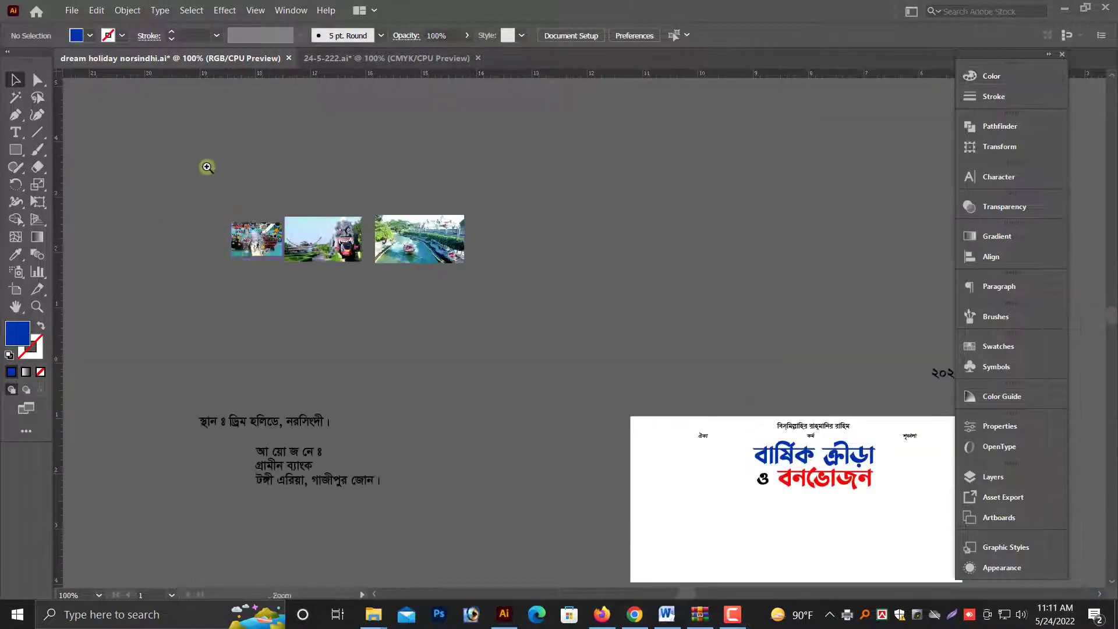
Draw a blue circle over the left photo with the Ellipse Tool.
{"action": "scroll", "coordinate": [299, 262], "scroll_direction": "down", "scroll_amount": 1}
{"action": "scroll", "coordinate": [507, 240], "scroll_direction": "up", "scroll_amount": 5}
{"action": "left_click", "coordinate": [18, 152]}
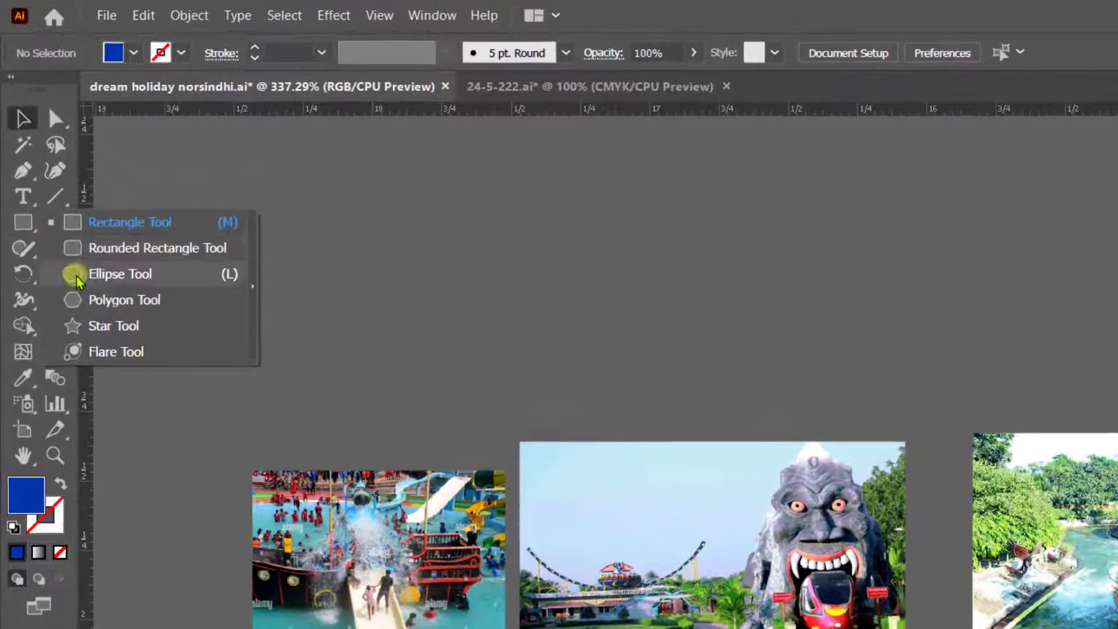
{"action": "left_click", "coordinate": [63, 235]}
{"action": "left_click_drag", "start_coordinate": [220, 347], "coordinate": [334, 461]}
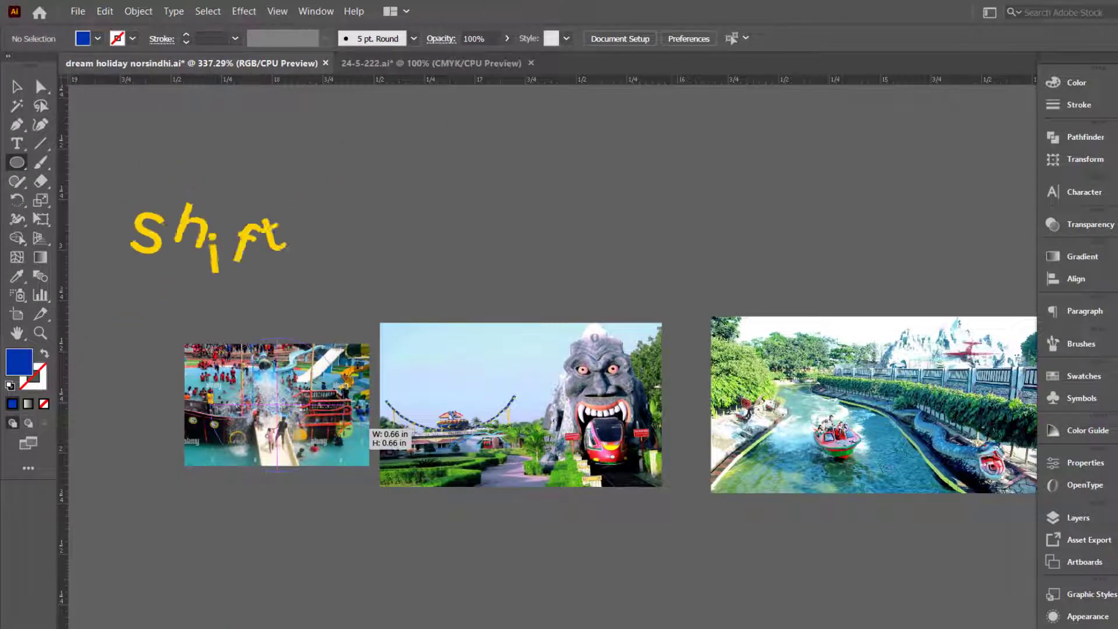
{"action": "left_click", "coordinate": [18, 86]}
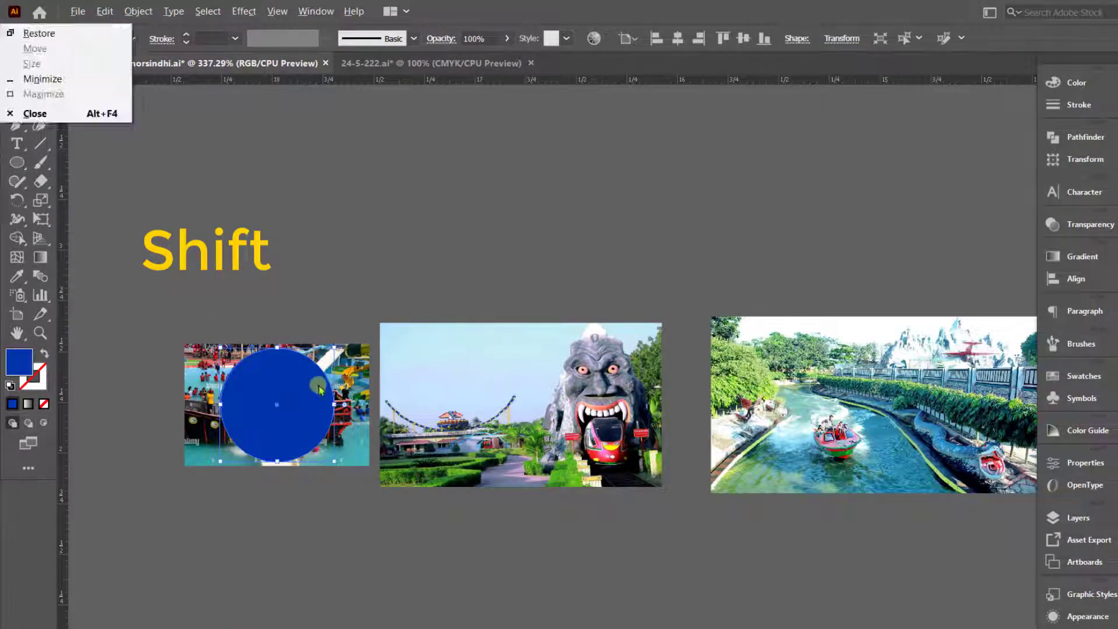
Paste a smaller concentric copy in front and move both circles onto empty canvas.
{"action": "scroll", "coordinate": [507, 405], "scroll_direction": "up", "scroll_amount": 5}
{"action": "left_click", "coordinate": [507, 405]}
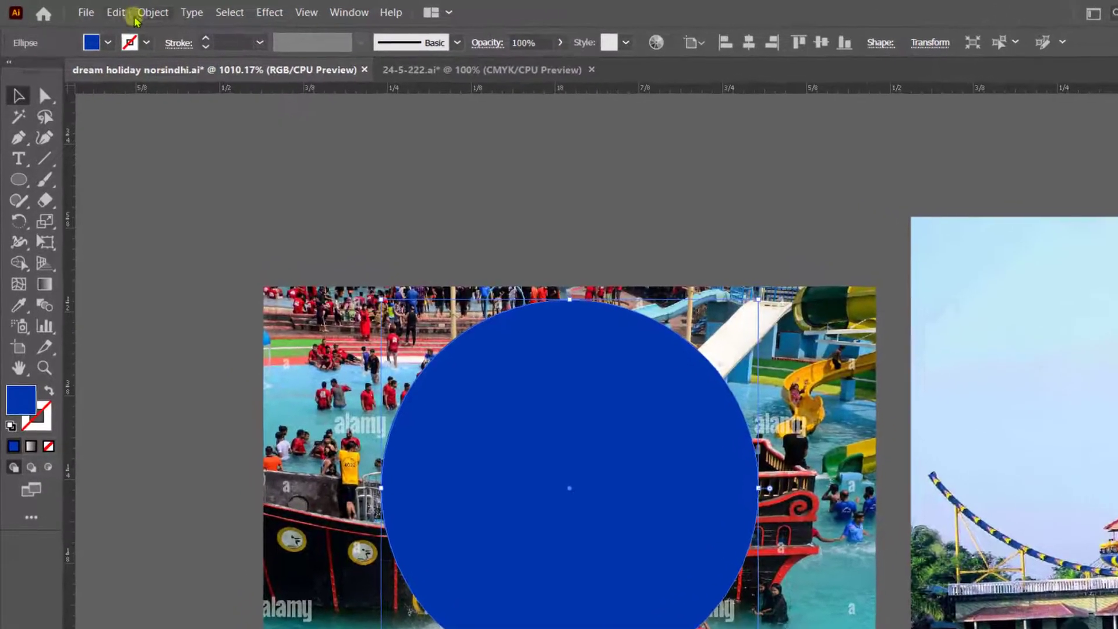
{"action": "left_click", "coordinate": [105, 11]}
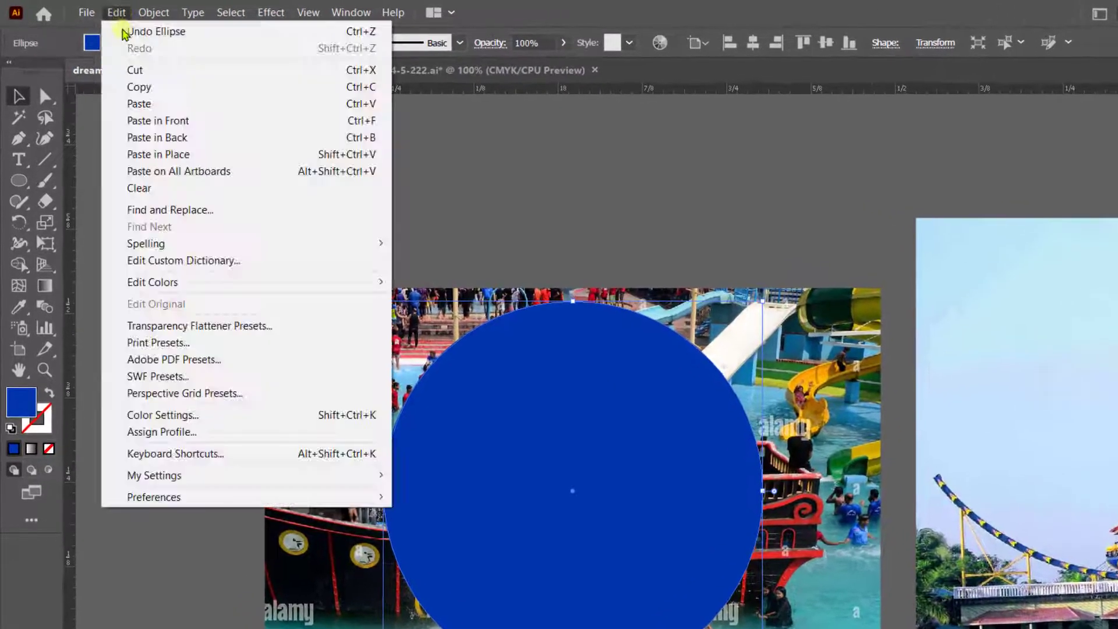
{"action": "left_click", "coordinate": [138, 87]}
{"action": "left_click", "coordinate": [116, 11]}
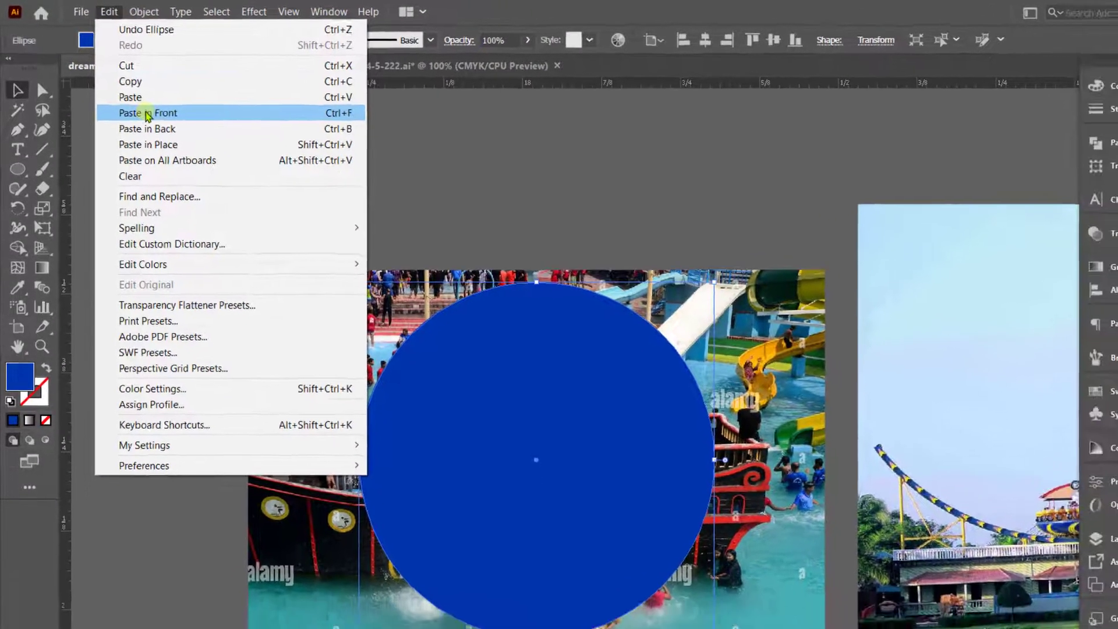
{"action": "left_click", "coordinate": [147, 113]}
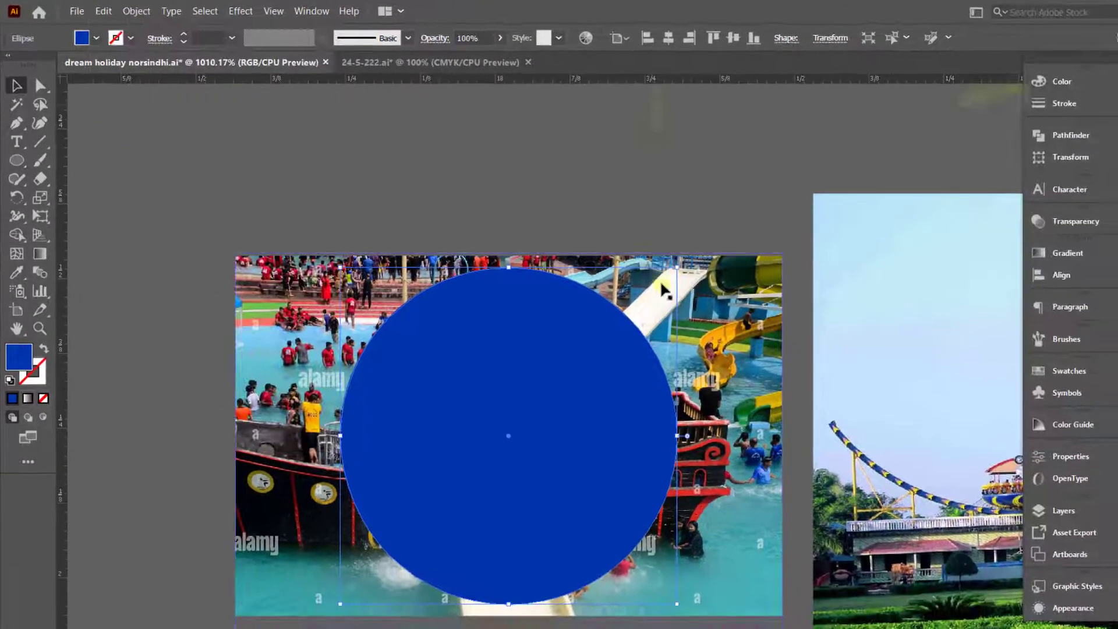
{"action": "left_click_drag", "start_coordinate": [670, 275], "coordinate": [662, 283]}
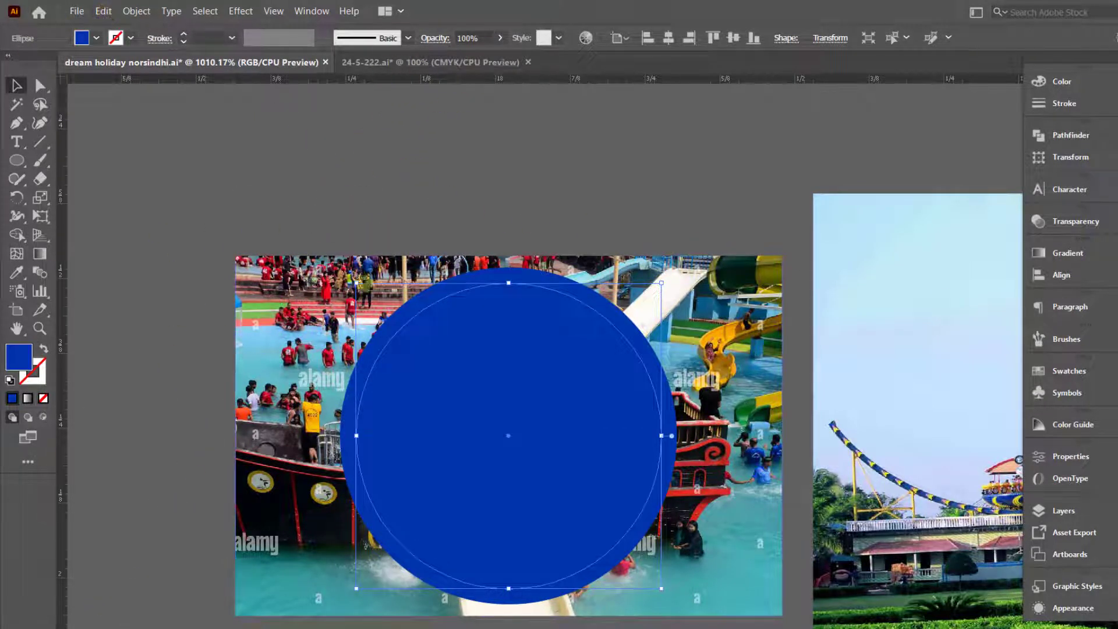
{"action": "left_click_drag", "start_coordinate": [514, 414], "coordinate": [317, 288]}
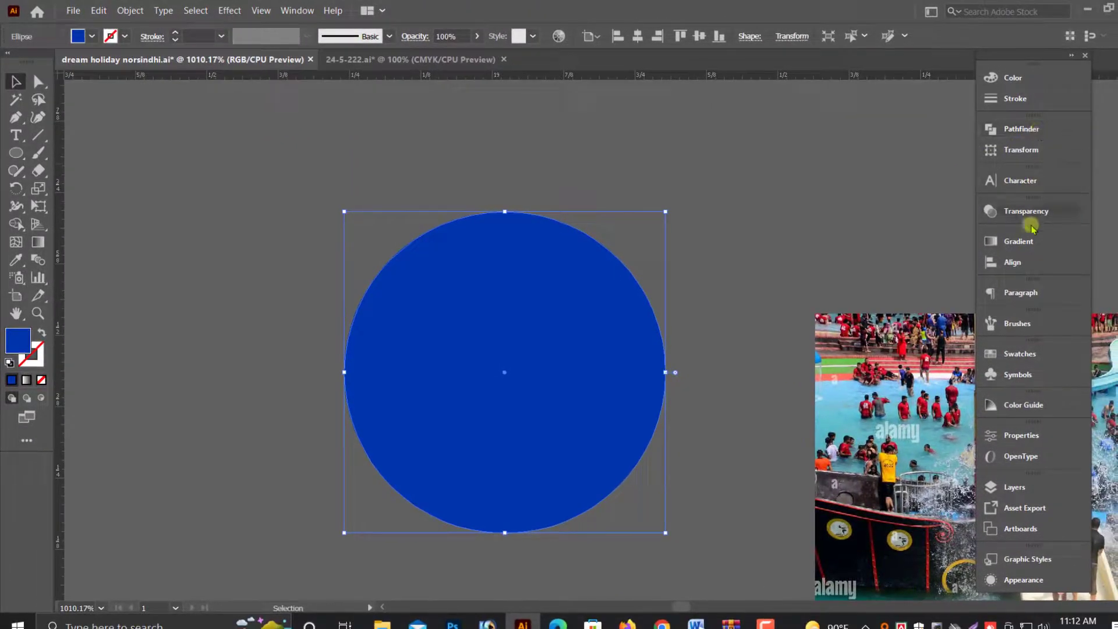
Apply a linear gradient to the outer circle and set its dark stop to blue 0046C2 in RGB.
{"action": "left_click", "coordinate": [1022, 241]}
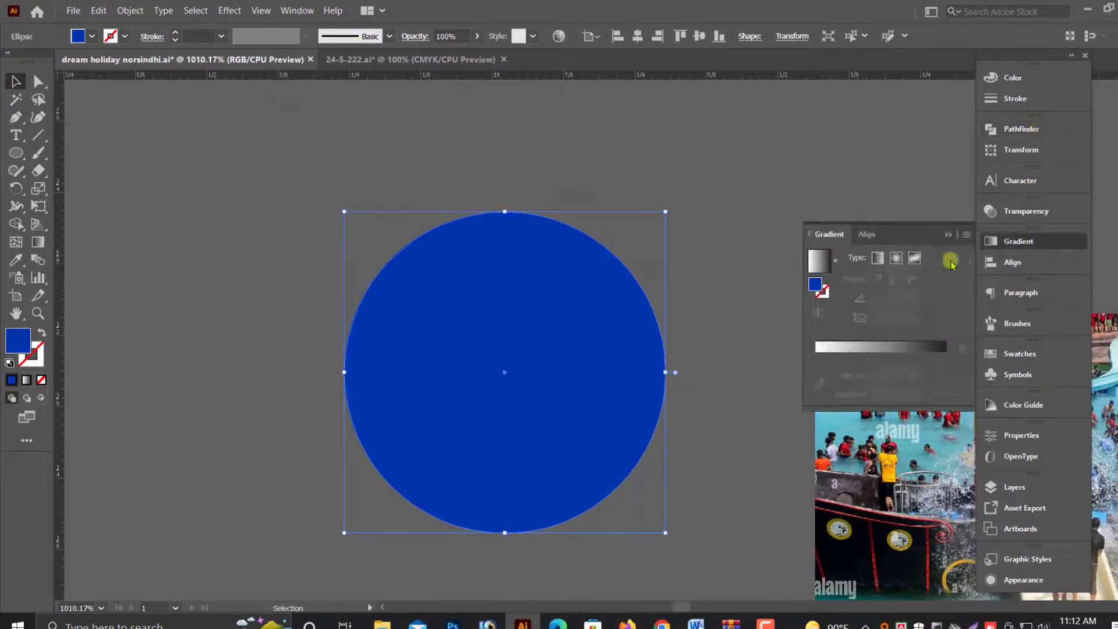
{"action": "left_click", "coordinate": [818, 261]}
{"action": "scroll", "coordinate": [659, 271], "scroll_direction": "up", "scroll_amount": 1}
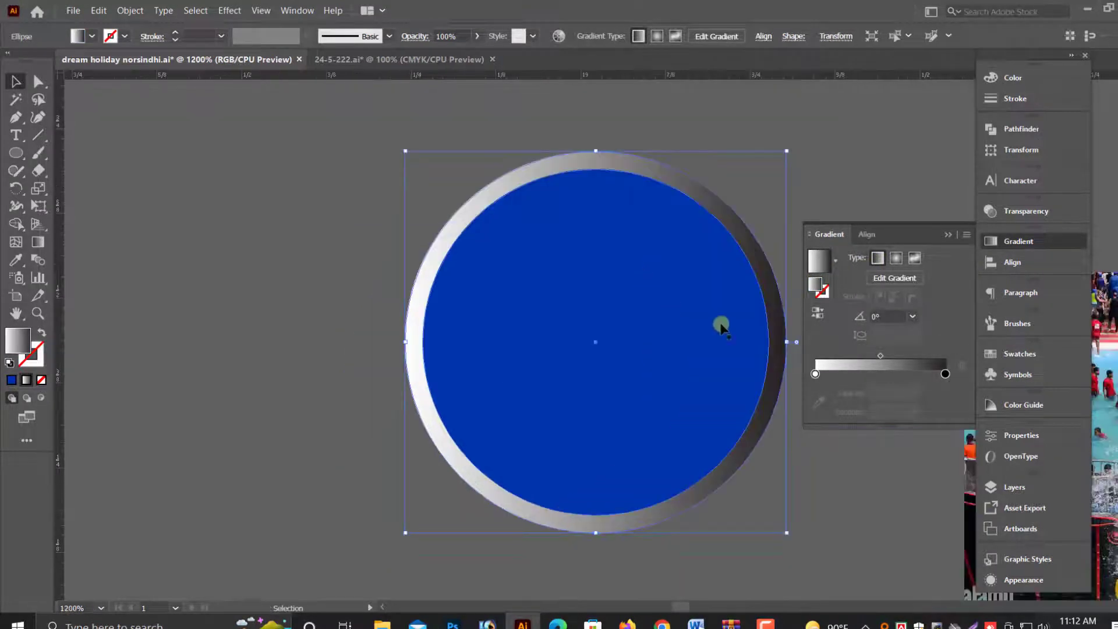
{"action": "scroll", "coordinate": [721, 324], "scroll_direction": "right", "scroll_amount": 3}
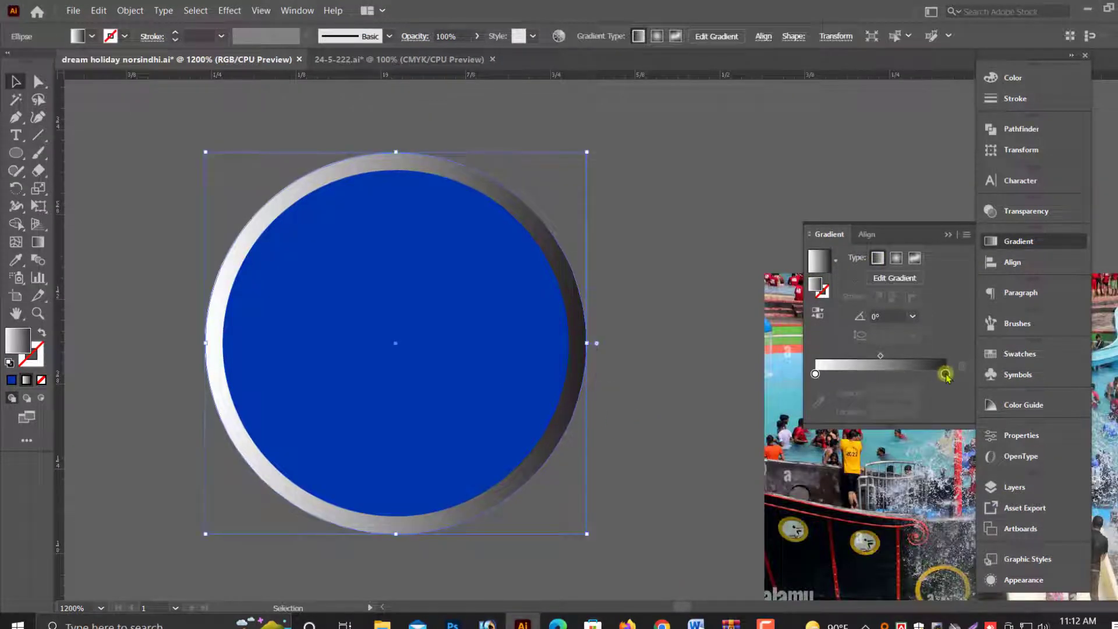
{"action": "left_click", "coordinate": [1013, 77]}
{"action": "left_click", "coordinate": [966, 70]}
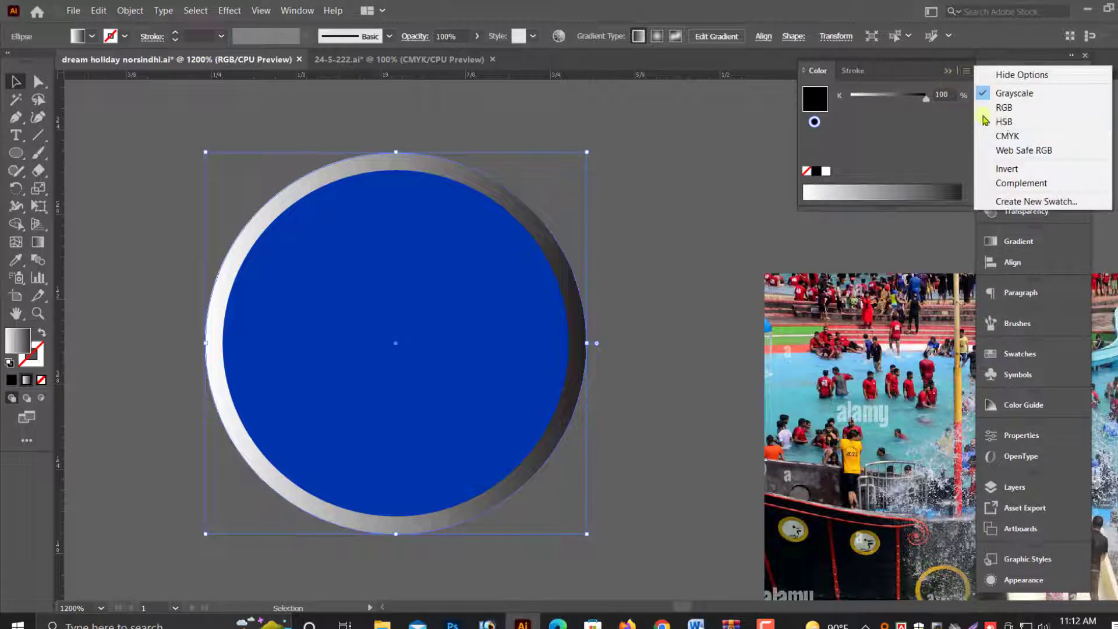
{"action": "left_click", "coordinate": [1003, 108]}
{"action": "mouse_move", "coordinate": [852, 145]}
{"action": "left_mouse_down"}
{"action": "mouse_move", "coordinate": [888, 150]}
{"action": "mouse_move", "coordinate": [871, 123]}
{"action": "left_mouse_up"}
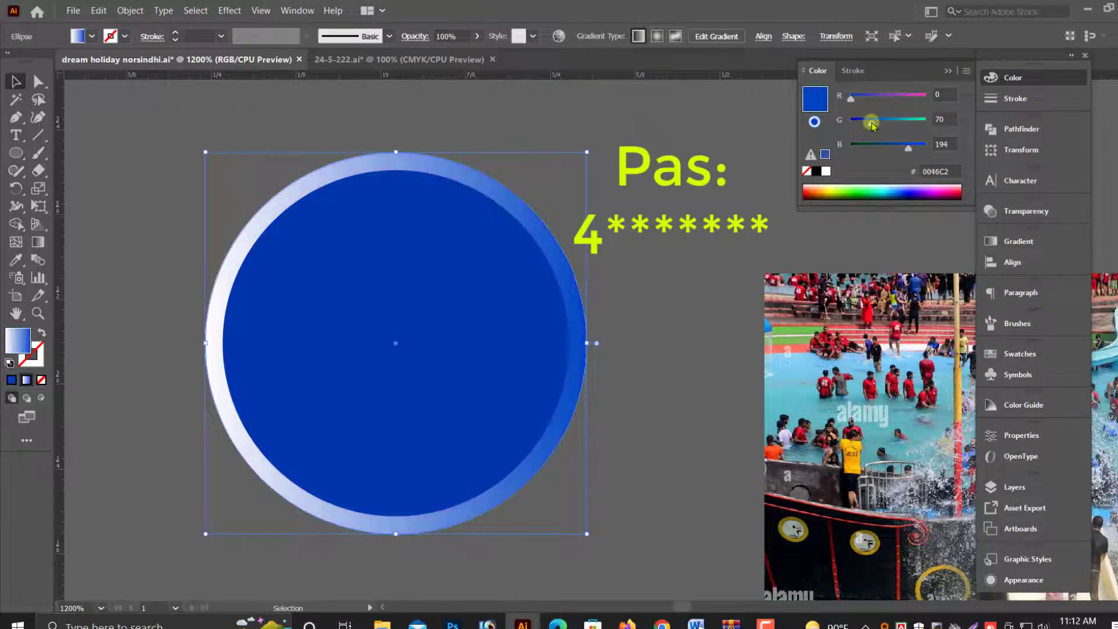
{"action": "left_click", "coordinate": [236, 215]}
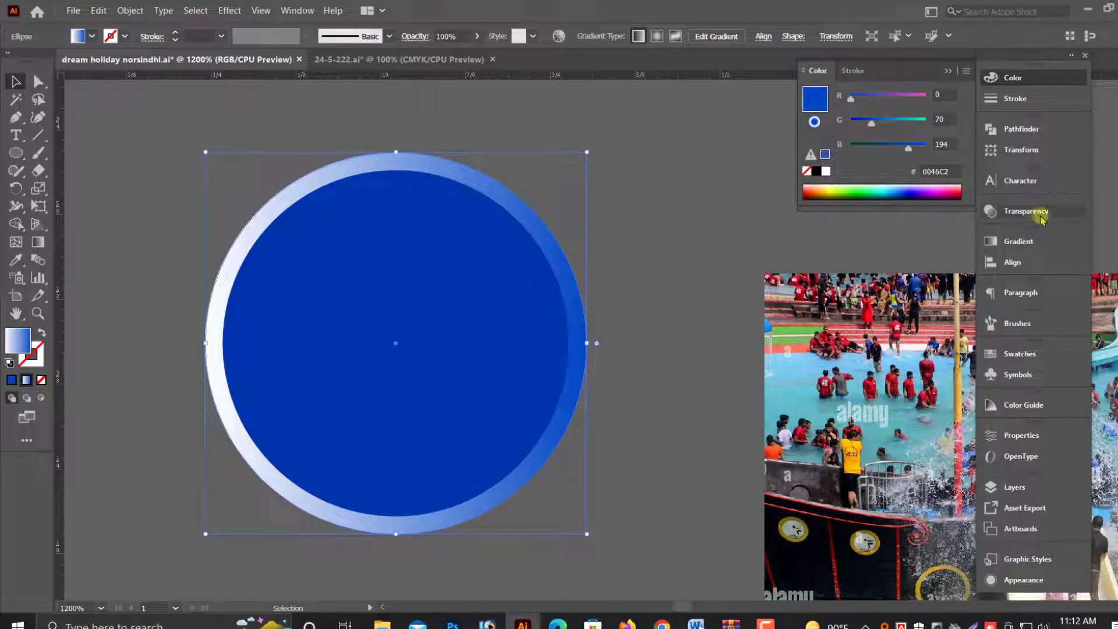
Set the gradient's light stop to pale cyan 8EFFFF in RGB.
{"action": "left_click", "coordinate": [1020, 241]}
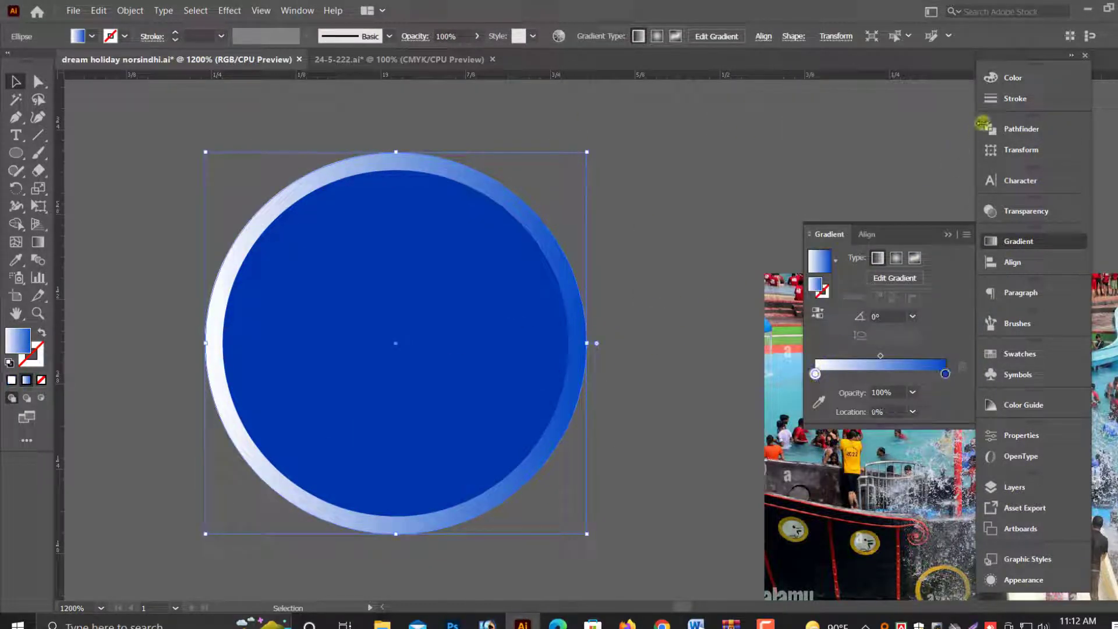
{"action": "left_click", "coordinate": [1025, 81]}
{"action": "left_click", "coordinate": [967, 71]}
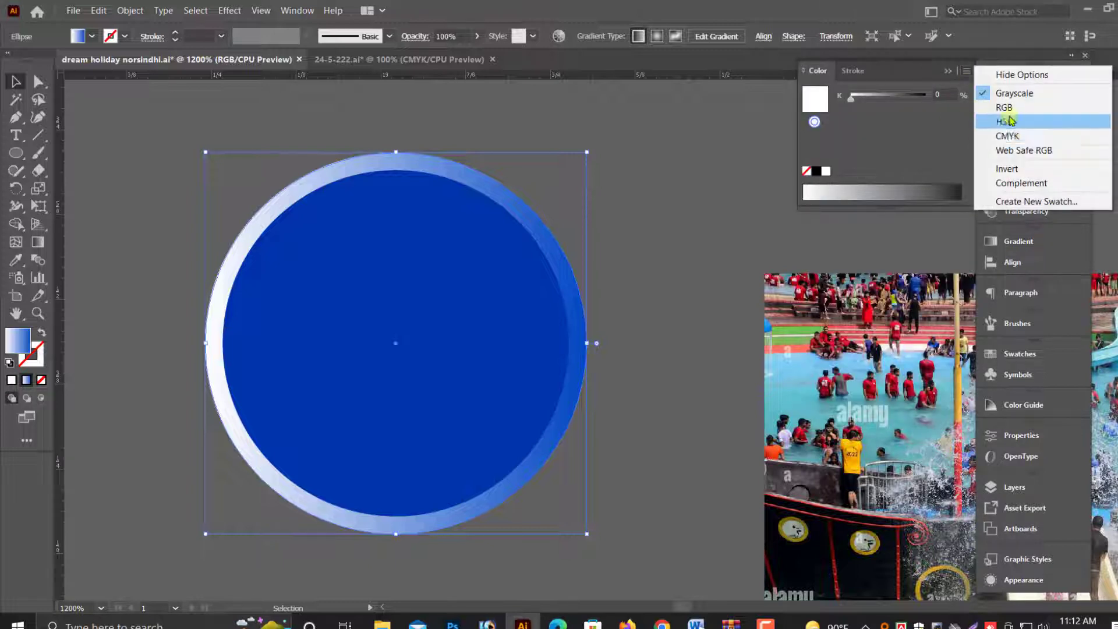
{"action": "left_click", "coordinate": [1006, 111]}
{"action": "left_click", "coordinate": [893, 98]}
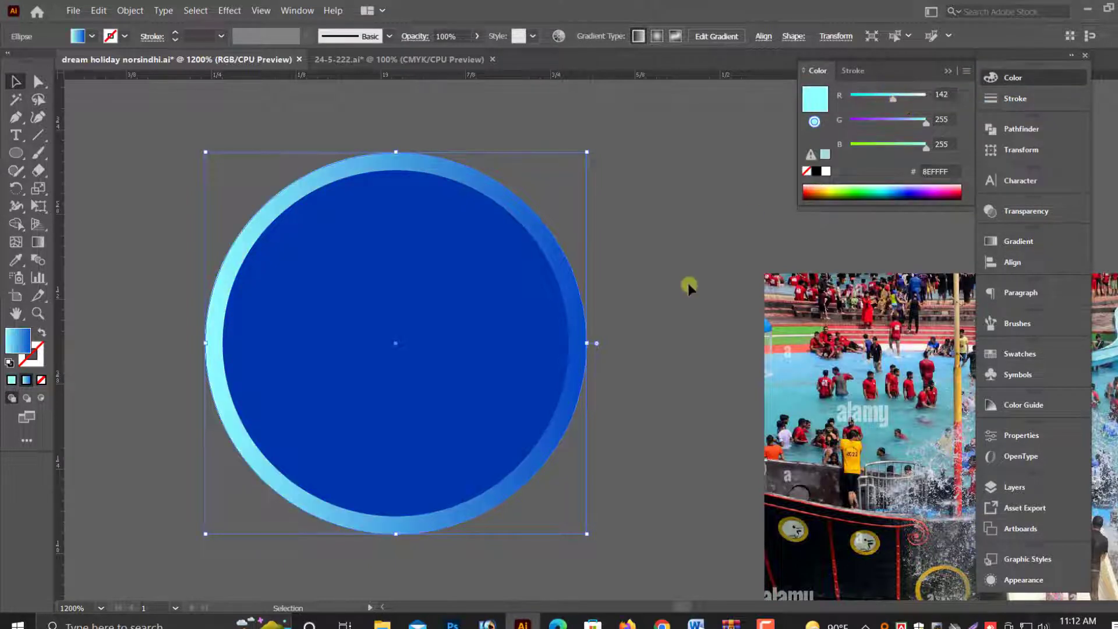
{"action": "left_click", "coordinate": [475, 316]}
Shrink the inner blue circle slightly and enlarge the outer gradient circle slightly.
{"action": "left_click_drag", "start_coordinate": [566, 343], "coordinate": [560, 343]}
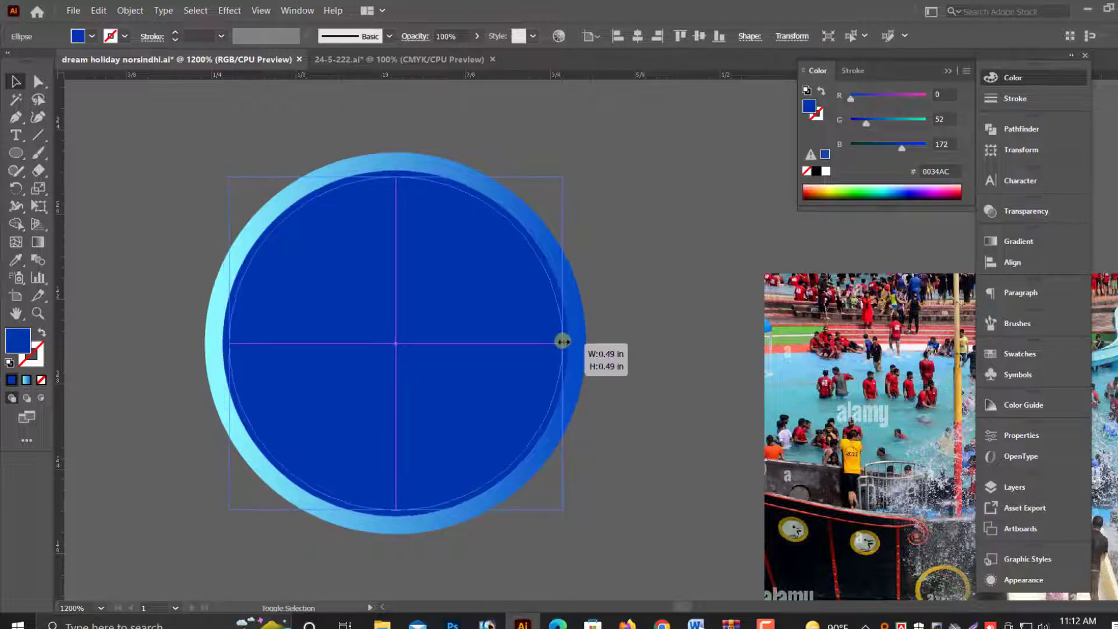
{"action": "left_click", "coordinate": [643, 315]}
{"action": "left_click", "coordinate": [585, 338]}
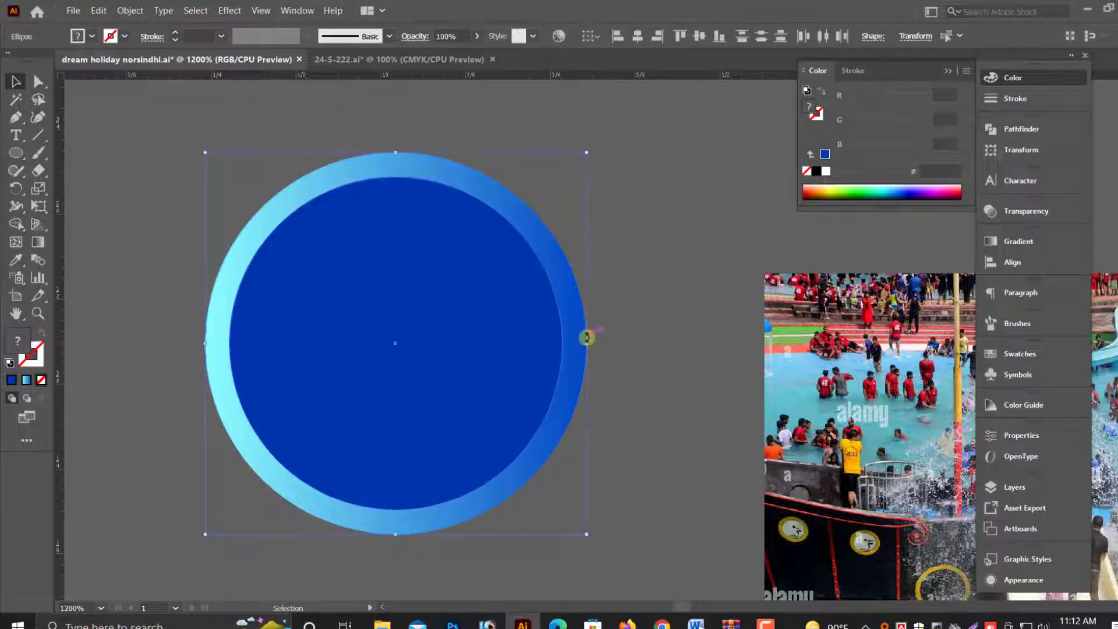
{"action": "left_click_drag", "start_coordinate": [597, 344], "coordinate": [598, 343]}
{"action": "left_click", "coordinate": [574, 344]}
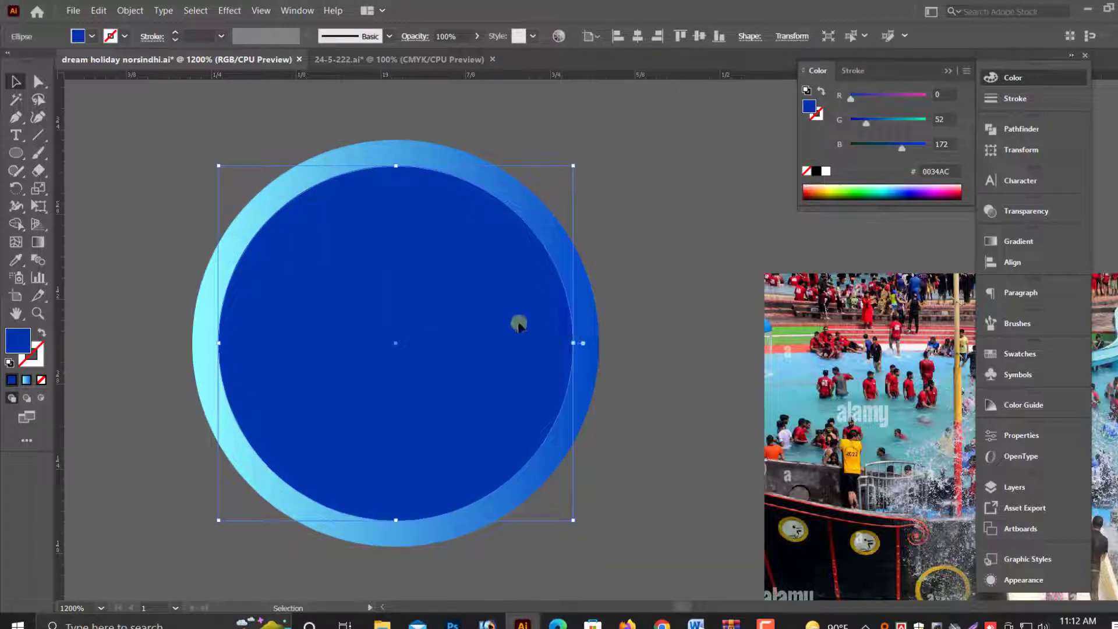
{"action": "key", "text": "ctrl+minus"}
{"action": "key", "text": "ctrl+minus"}
{"action": "key", "text": "ctrl+minus"}
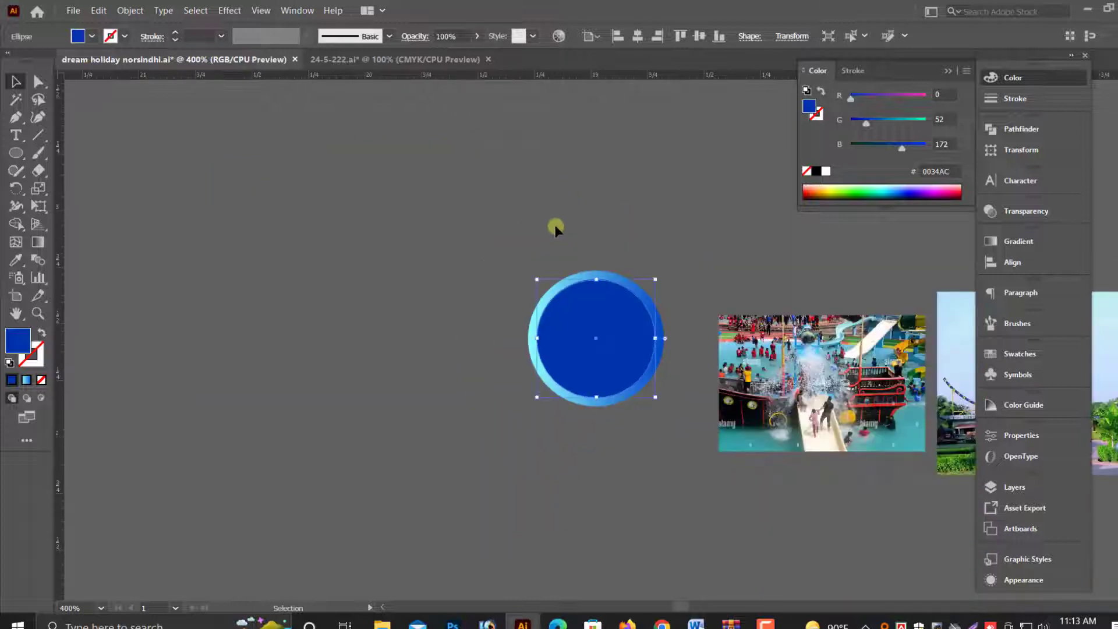
{"action": "key", "text": "ctrl+plus"}
{"action": "key", "text": "ctrl+plus"}
{"action": "key", "text": "ctrl+plus"}
{"action": "left_click", "coordinate": [750, 351]}
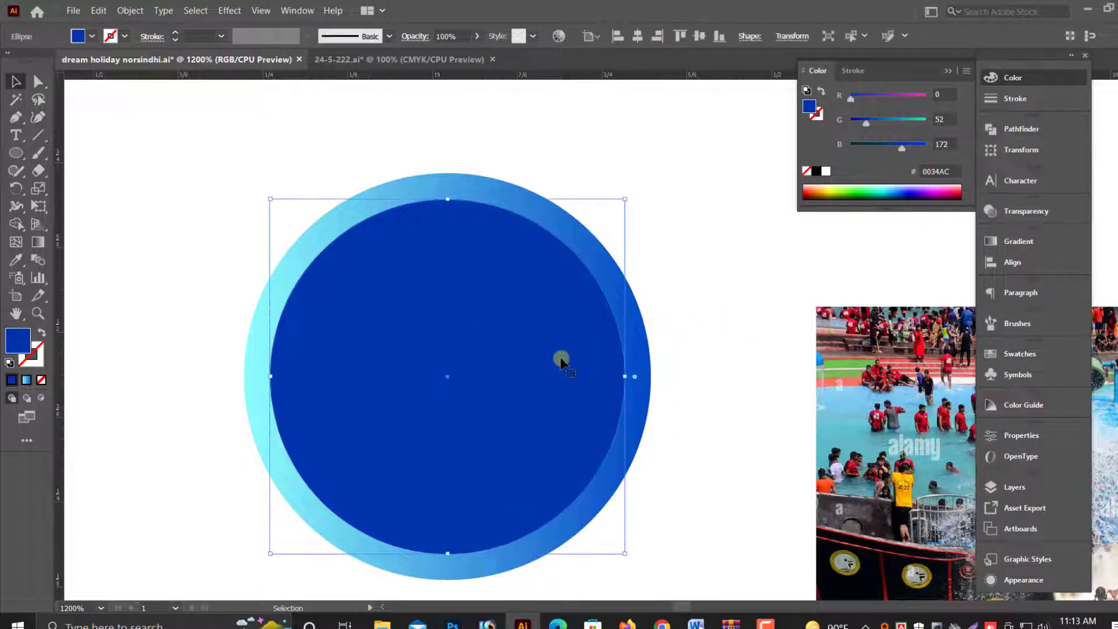
{"action": "scroll", "coordinate": [561, 361], "scroll_direction": "down", "scroll_amount": 1}
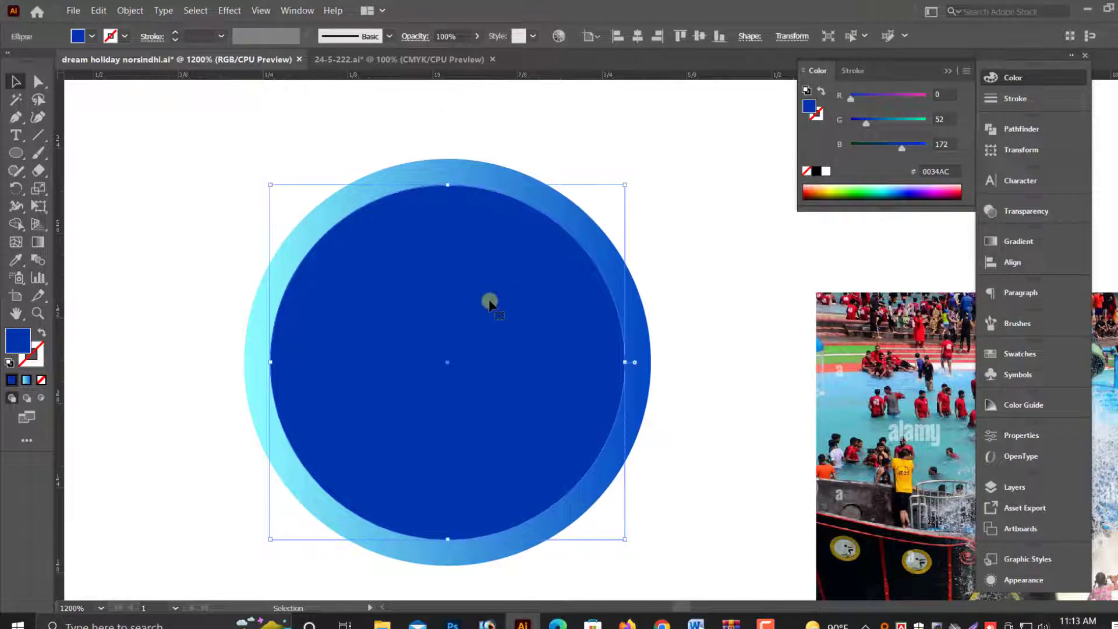
Paste a smaller blue circle in front, fill the middle circle white, and enlarge the frame.
{"action": "left_click", "coordinate": [129, 11]}
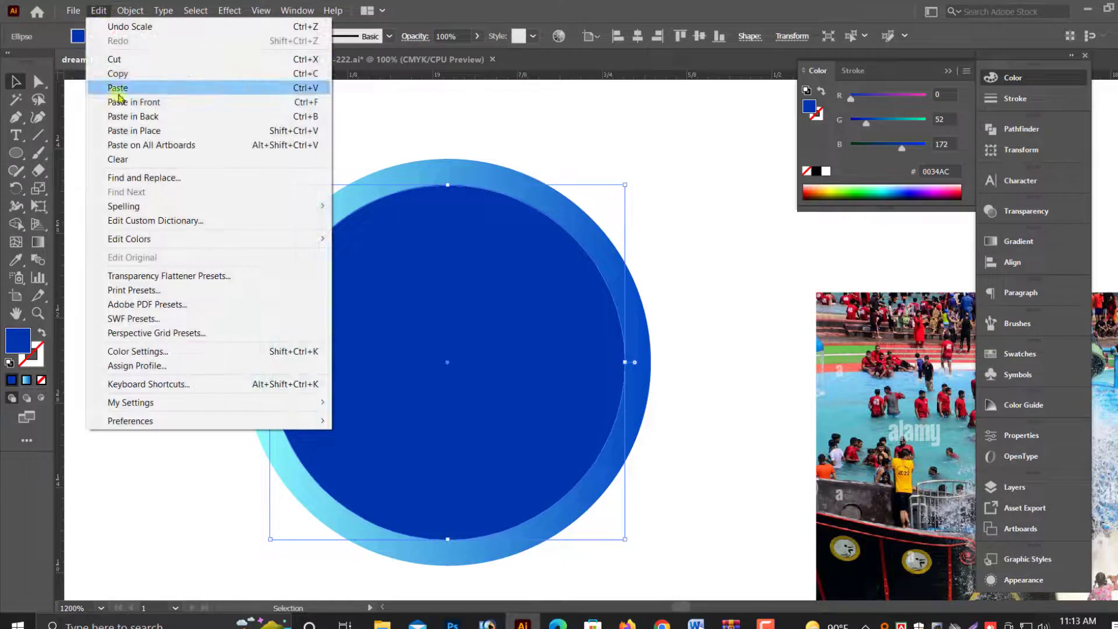
{"action": "left_click", "coordinate": [116, 73]}
{"action": "left_click", "coordinate": [99, 10]}
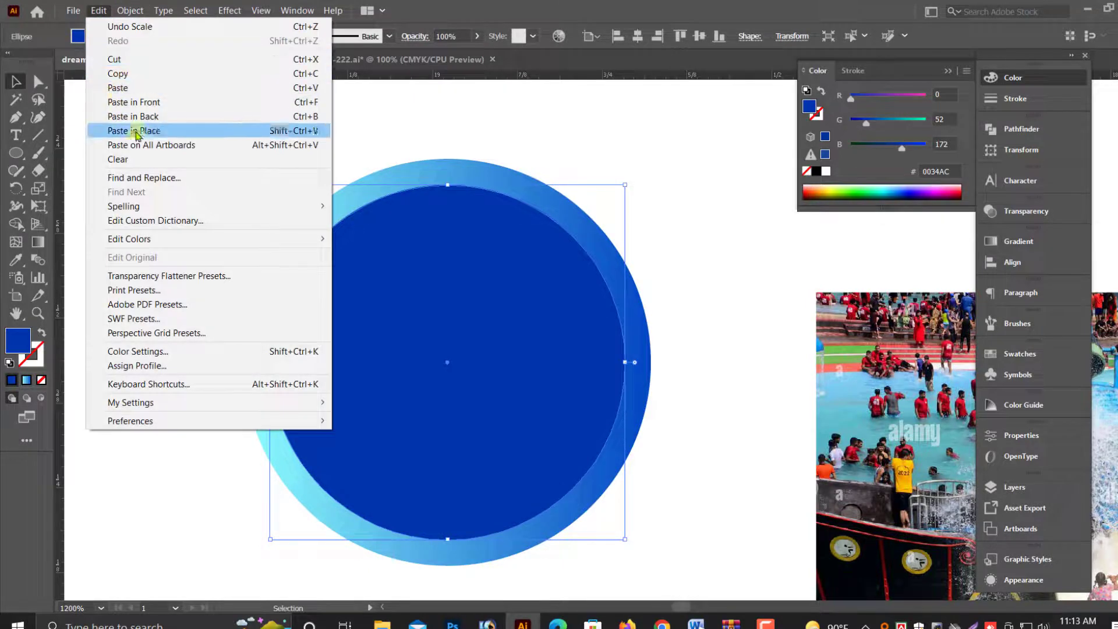
{"action": "left_click", "coordinate": [149, 102]}
{"action": "left_click_drag", "start_coordinate": [624, 186], "coordinate": [612, 193]}
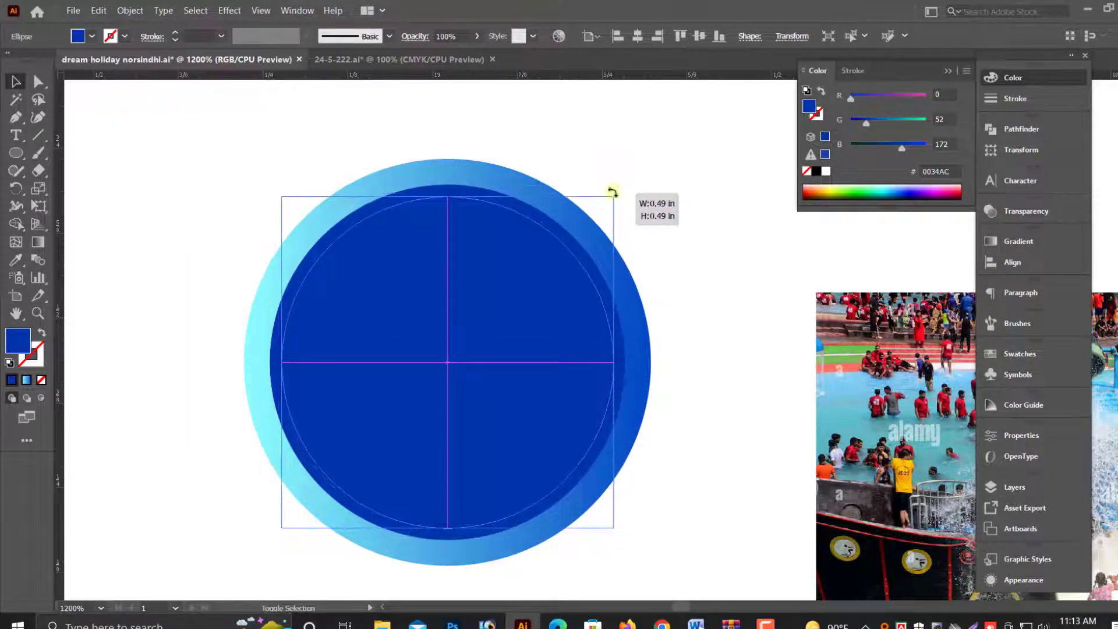
{"action": "left_click", "coordinate": [682, 228]}
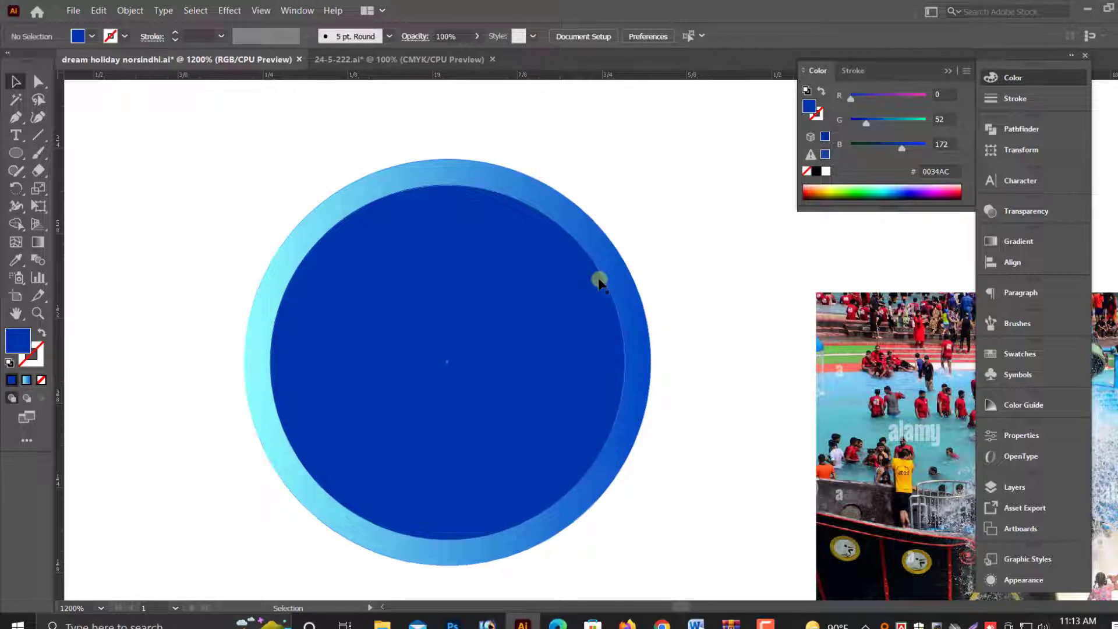
{"action": "left_click", "coordinate": [825, 171]}
{"action": "scroll", "coordinate": [724, 241], "scroll_direction": "up", "scroll_amount": 2}
{"action": "scroll", "coordinate": [724, 241], "scroll_direction": "down", "scroll_amount": 5}
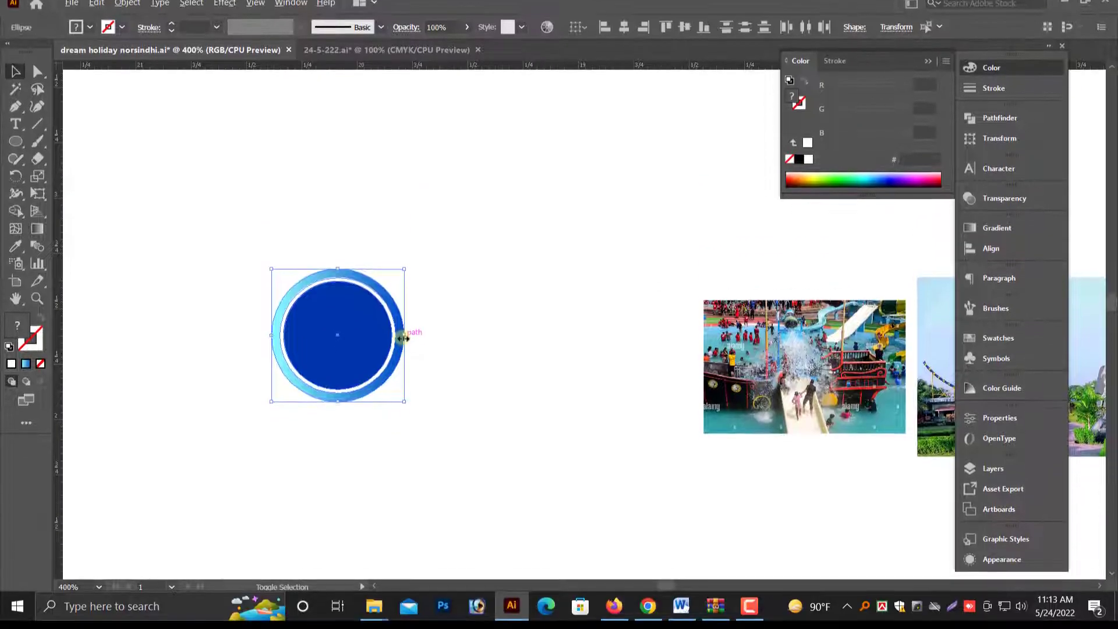
{"action": "left_click_drag", "start_coordinate": [403, 338], "coordinate": [564, 407]}
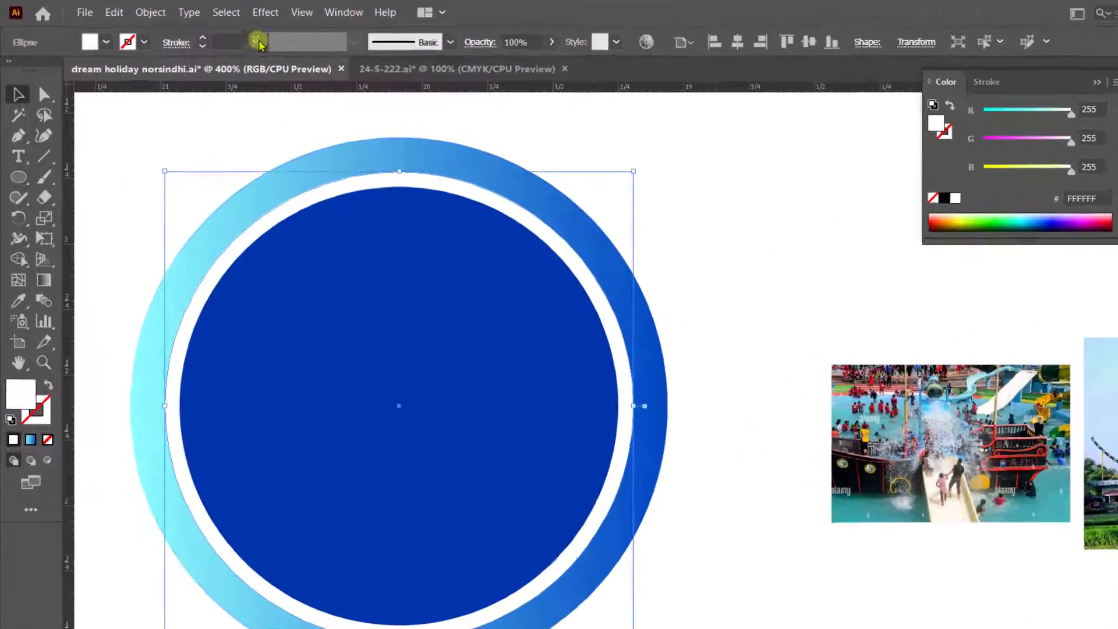
Apply a drop shadow at 30% opacity to the circle.
{"action": "left_click", "coordinate": [265, 12]}
{"action": "left_click", "coordinate": [468, 226]}
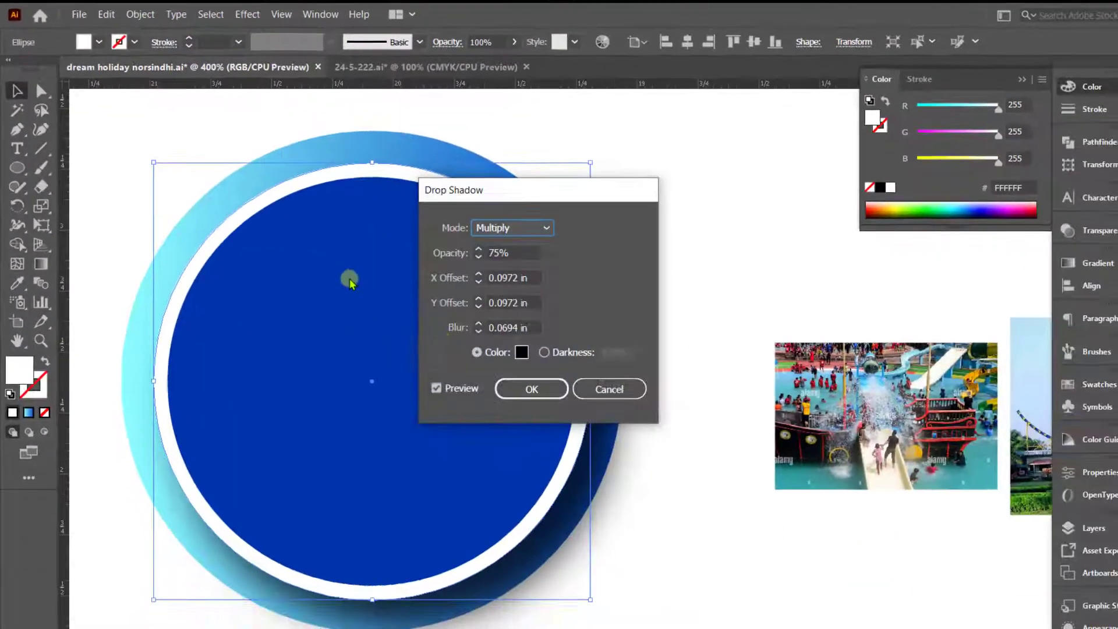
{"action": "double_click", "coordinate": [511, 260]}
{"action": "type", "text": "30"}
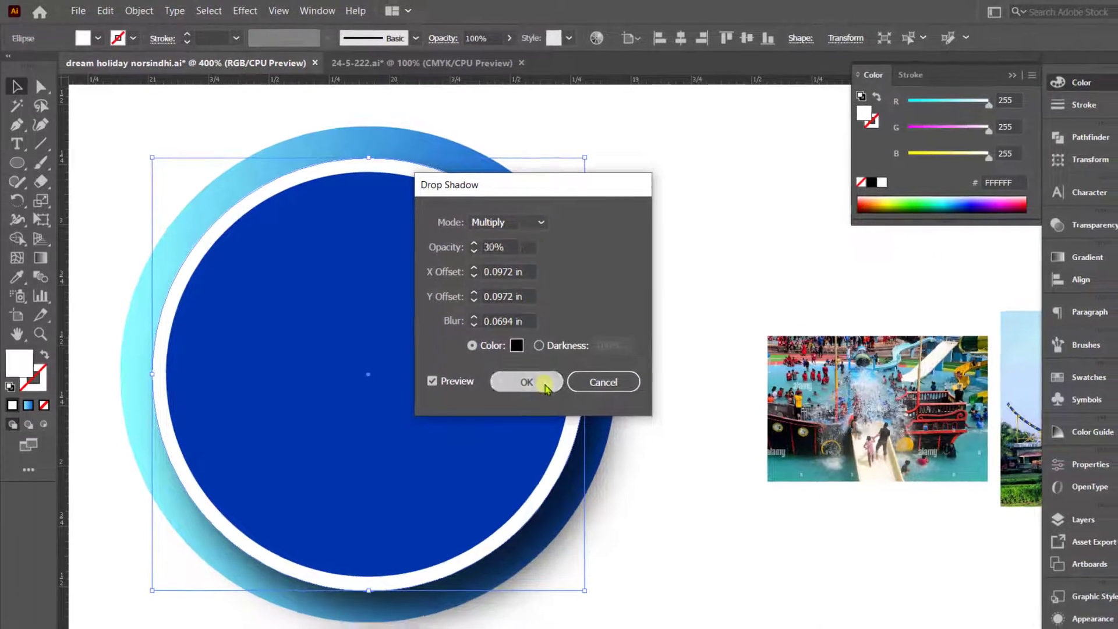
{"action": "left_click", "coordinate": [526, 382]}
Enlarge the circle group to about 3.51 in and expand its appearance.
{"action": "key", "text": "ctrl+minus"}
{"action": "left_click", "coordinate": [320, 359]}
{"action": "key", "text": "ctrl+minus"}
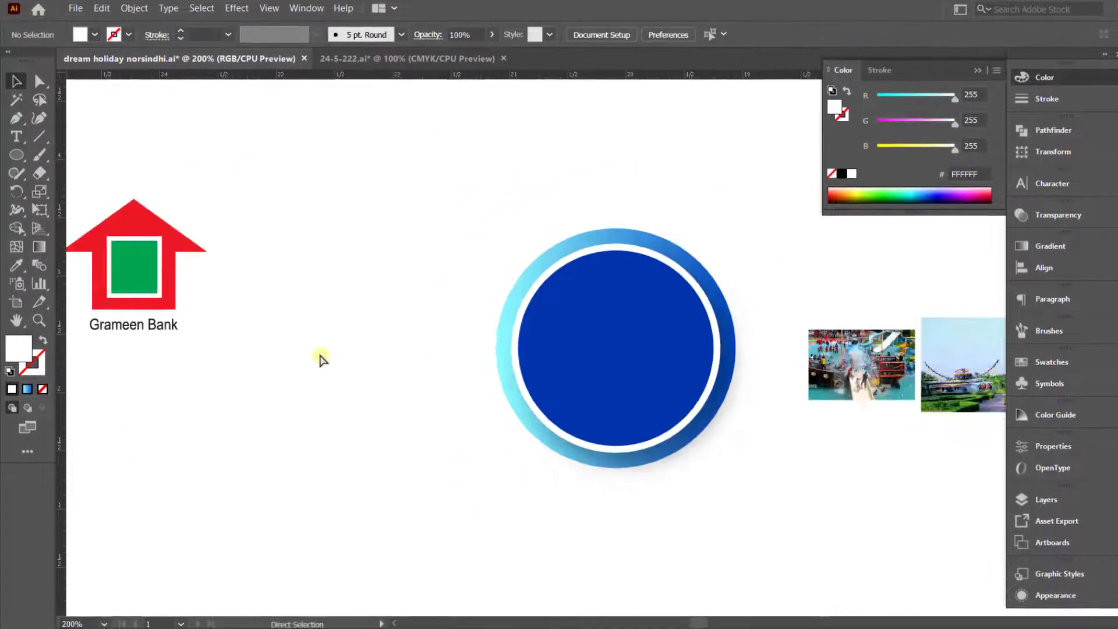
{"action": "left_click", "coordinate": [648, 400]}
{"action": "left_click_drag", "start_coordinate": [669, 324], "coordinate": [756, 343]}
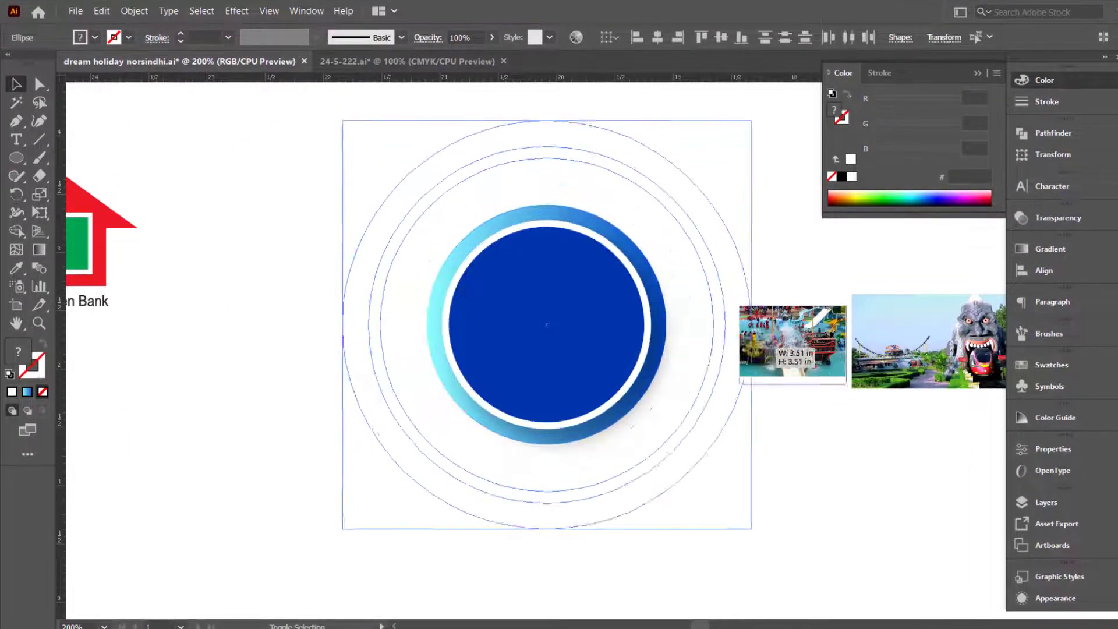
{"action": "left_click", "coordinate": [623, 326]}
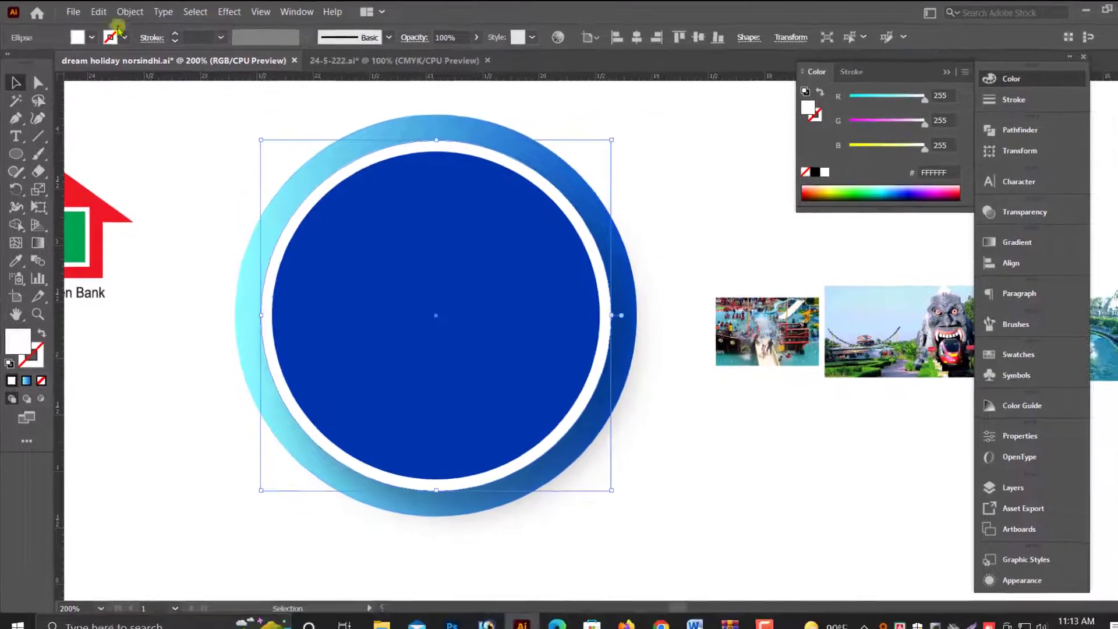
{"action": "left_click", "coordinate": [130, 12]}
{"action": "left_click", "coordinate": [154, 170]}
Add a 50% drop shadow to the outer gradient ring and expand it.
{"action": "left_click", "coordinate": [674, 187]}
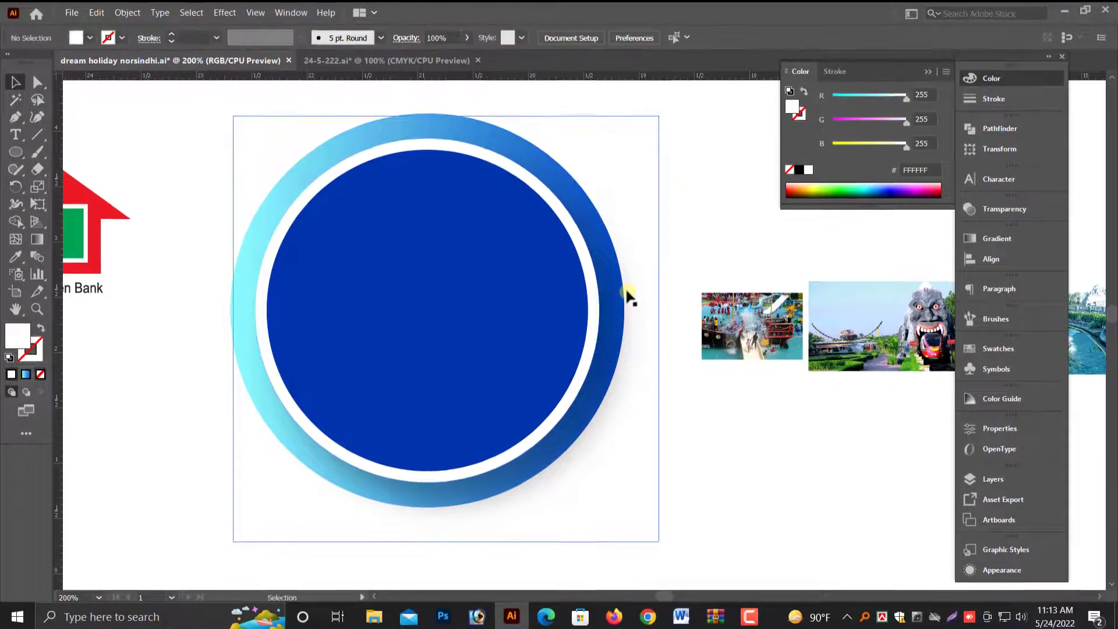
{"action": "left_click", "coordinate": [445, 113]}
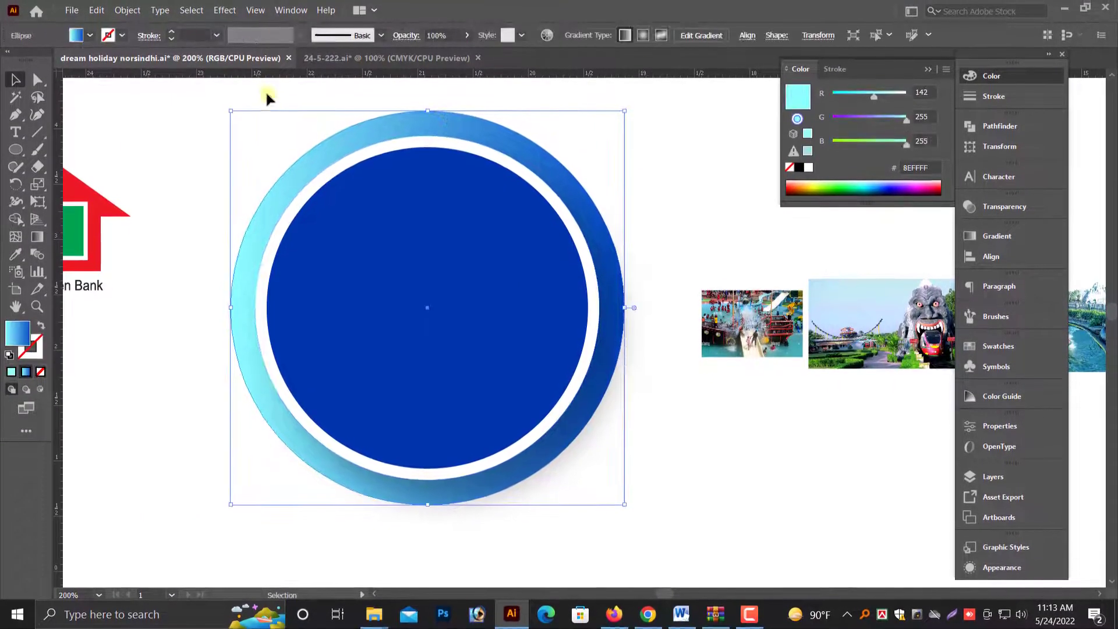
{"action": "left_click", "coordinate": [224, 10]}
{"action": "mouse_move", "coordinate": [242, 194]}
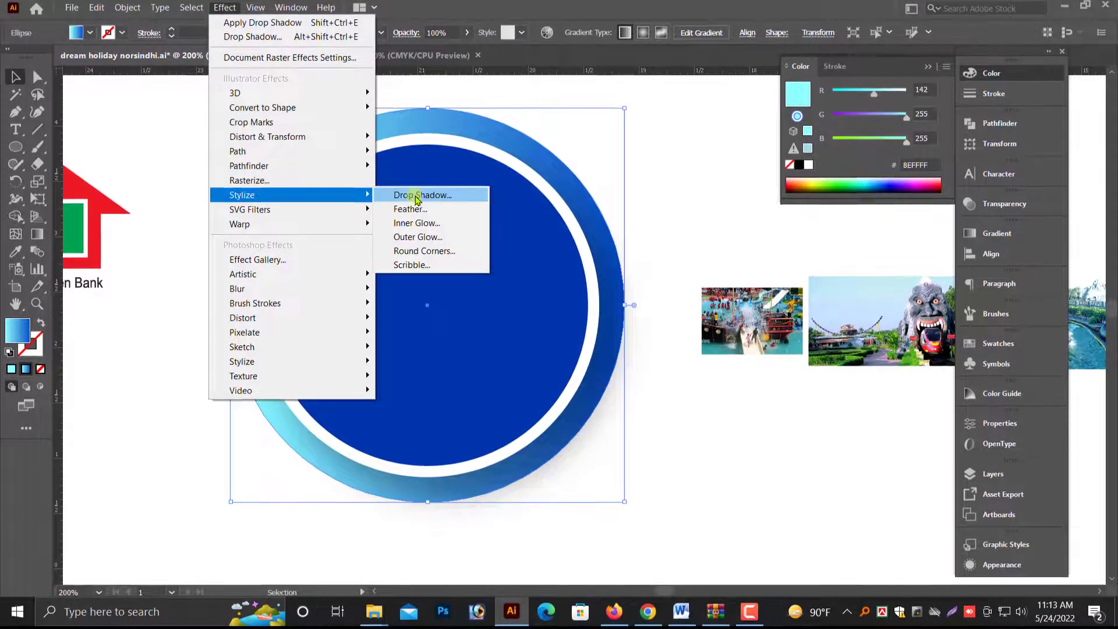
{"action": "left_click", "coordinate": [417, 196]}
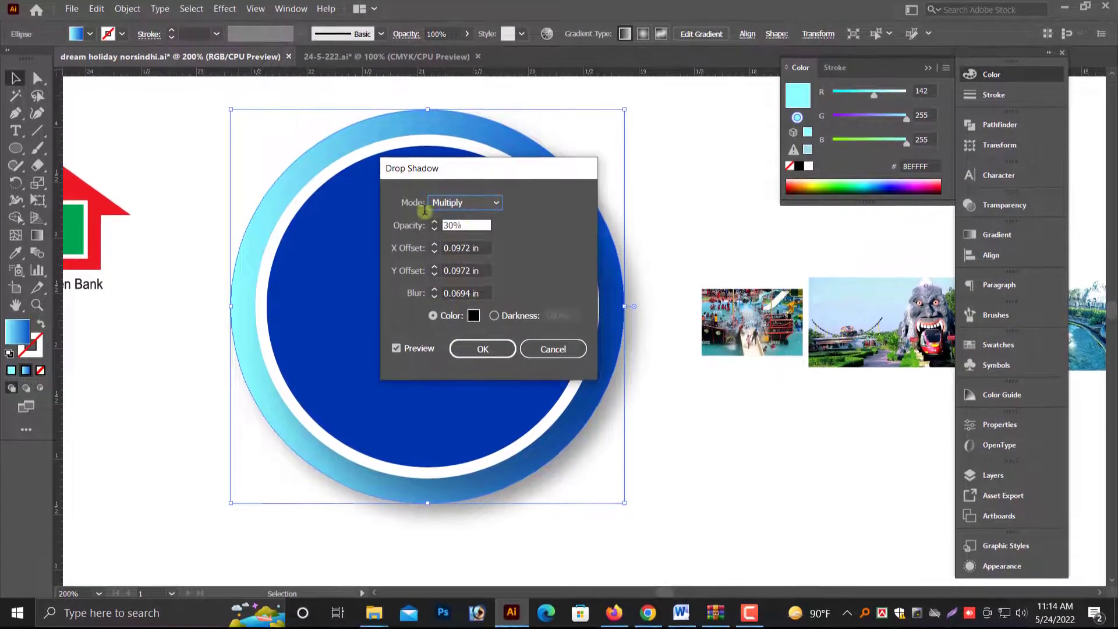
{"action": "type", "text": "50"}
{"action": "left_click", "coordinate": [483, 349]}
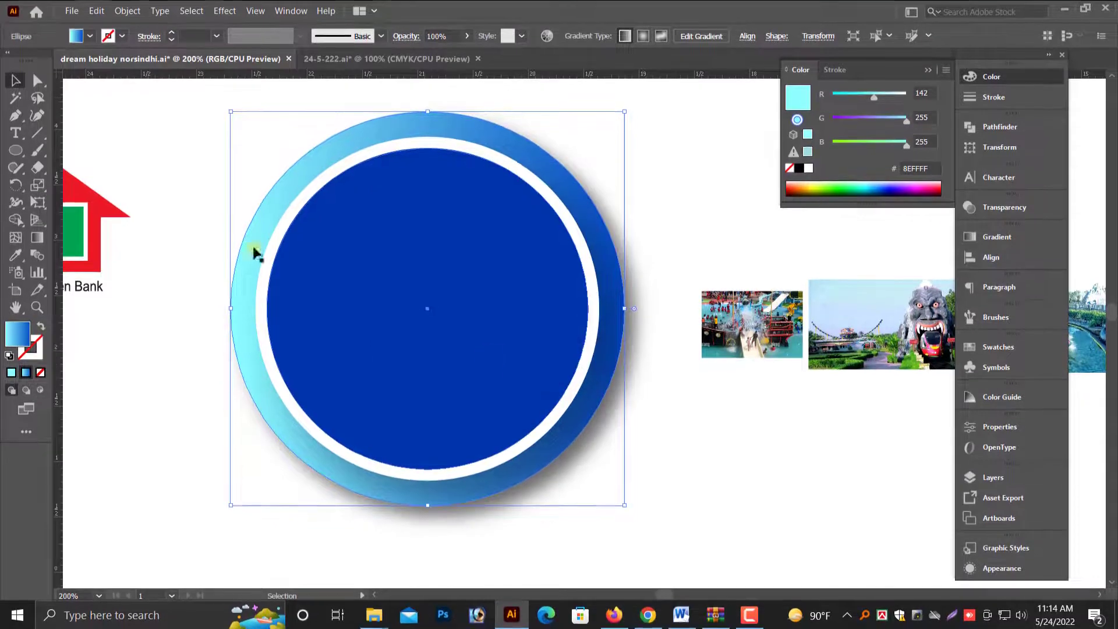
{"action": "left_click", "coordinate": [127, 10]}
{"action": "left_click", "coordinate": [212, 170]}
Ungroup the expanded circle and nudge its shadow image slightly up-left.
{"action": "left_click", "coordinate": [634, 459]}
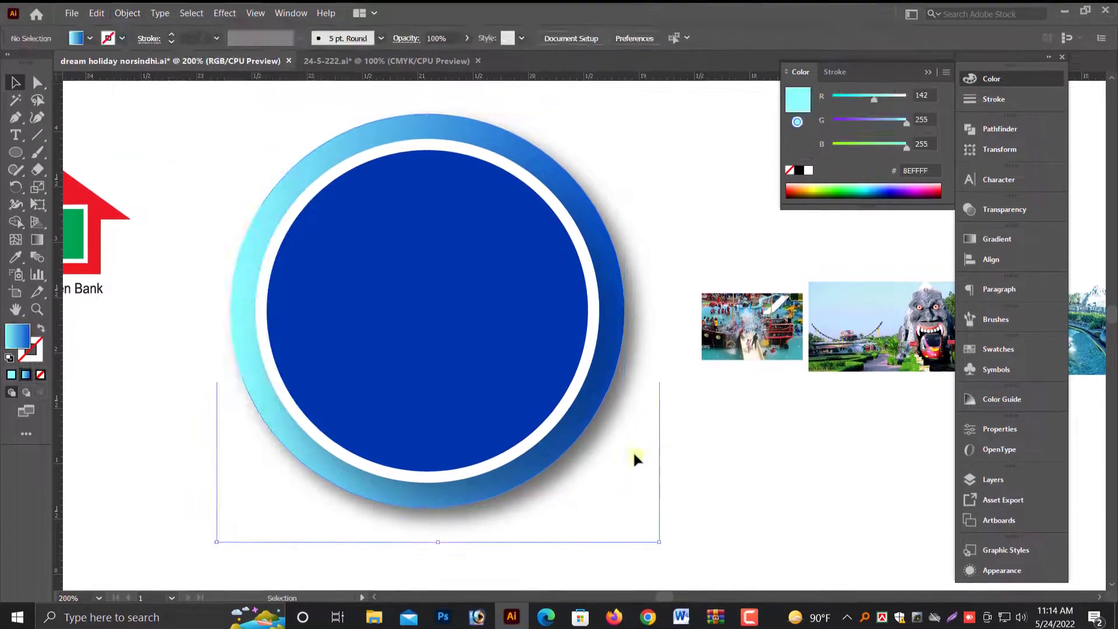
{"action": "right_click", "coordinate": [646, 275]}
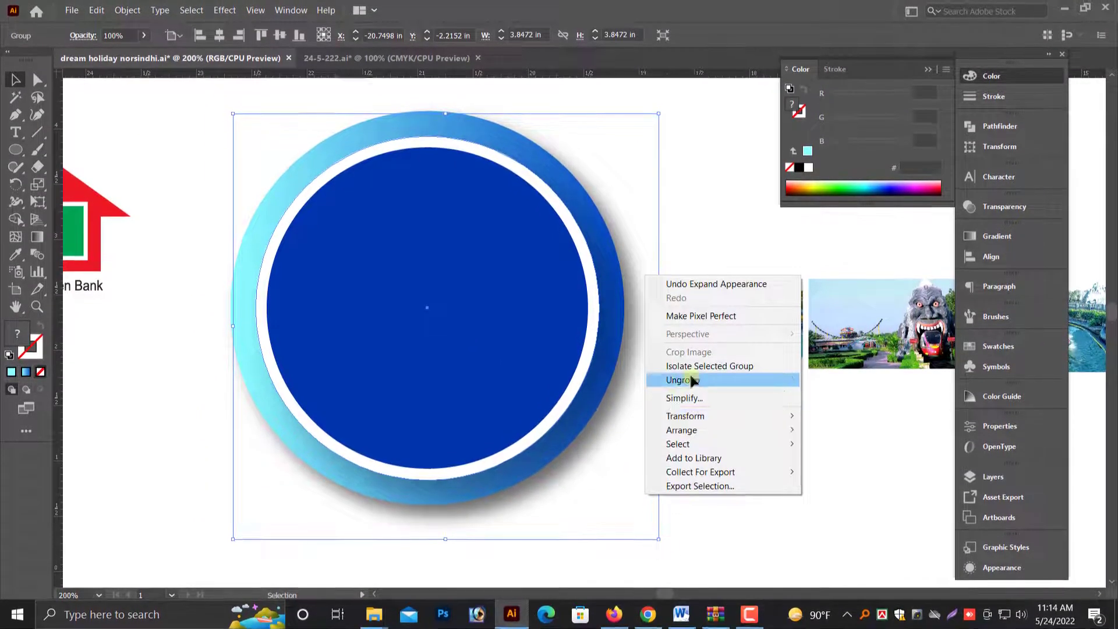
{"action": "left_click", "coordinate": [691, 379]}
{"action": "left_click", "coordinate": [619, 422]}
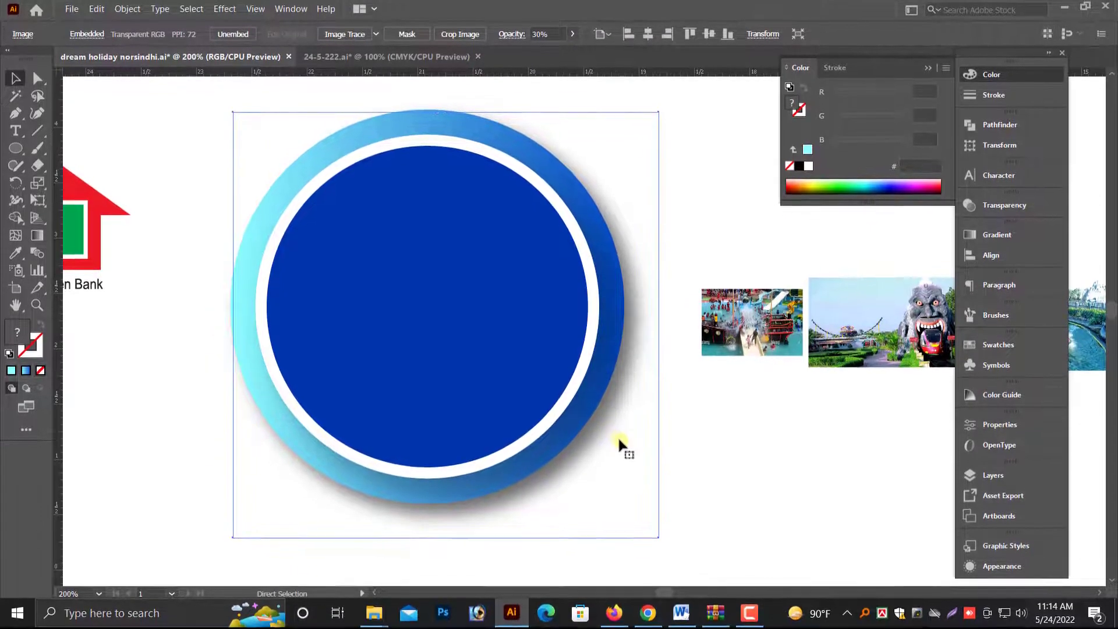
{"action": "right_click", "coordinate": [637, 393]}
{"action": "left_click", "coordinate": [821, 481]}
{"action": "key", "text": "v"}
{"action": "left_click_drag", "start_coordinate": [597, 447], "coordinate": [595, 443]}
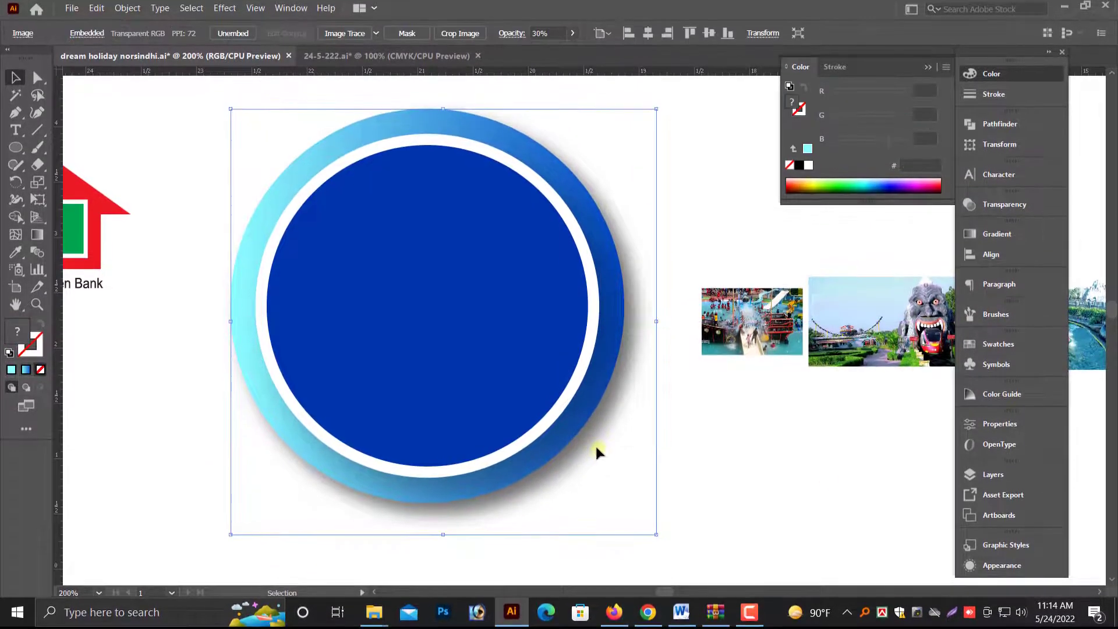
Deselect, zoom out to 66.67% to view the whole banner, and select the circle group.
{"action": "key", "text": "a"}
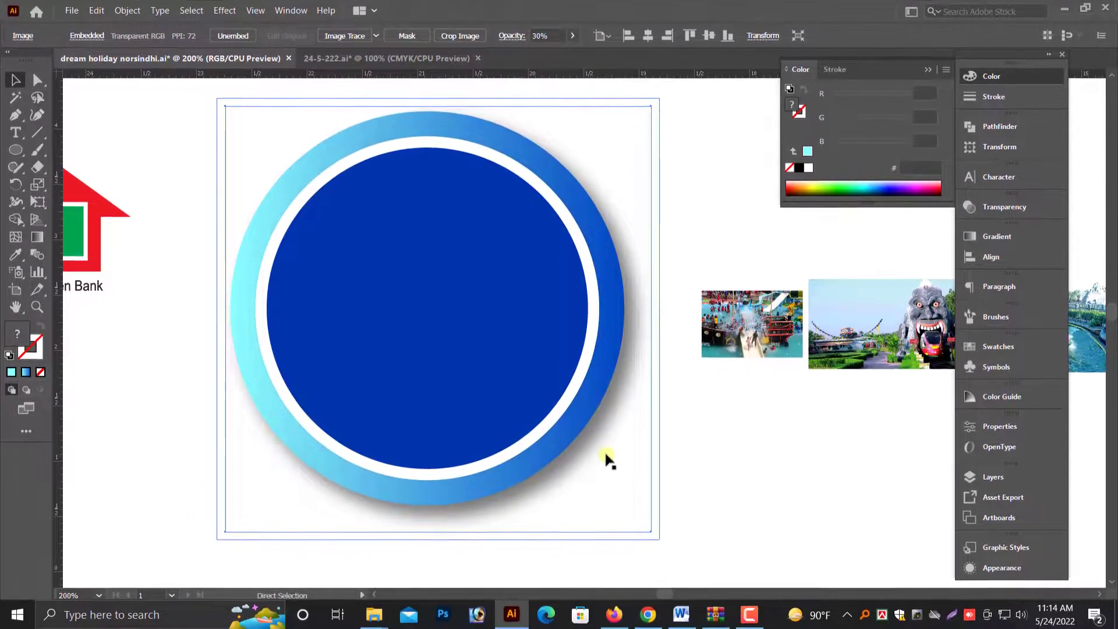
{"action": "left_click", "coordinate": [697, 473]}
{"action": "key", "text": "v"}
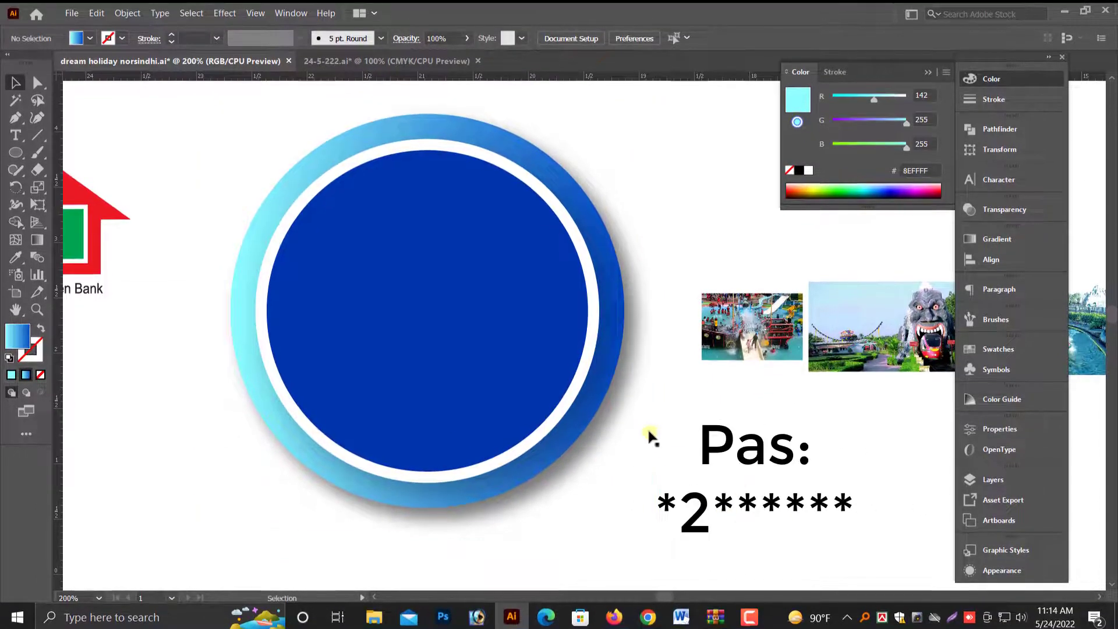
{"action": "key", "text": "ctrl+minus"}
{"action": "key", "text": "ctrl+minus"}
{"action": "key", "text": "ctrl+minus"}
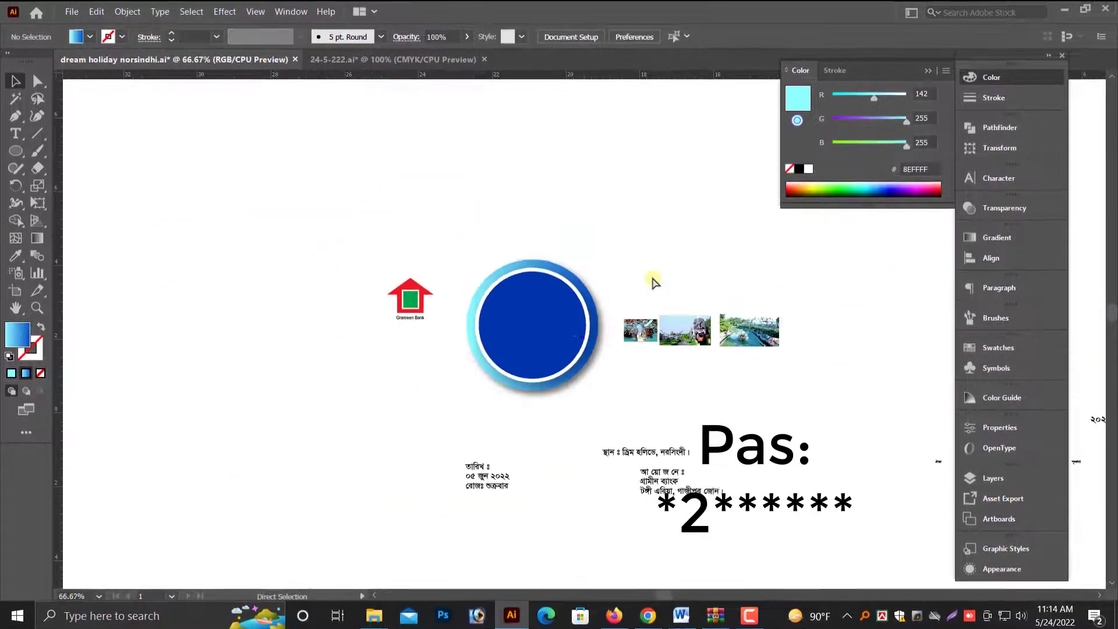
{"action": "left_click_drag", "start_coordinate": [484, 390], "coordinate": [365, 285]}
{"action": "left_click", "coordinate": [429, 294]}
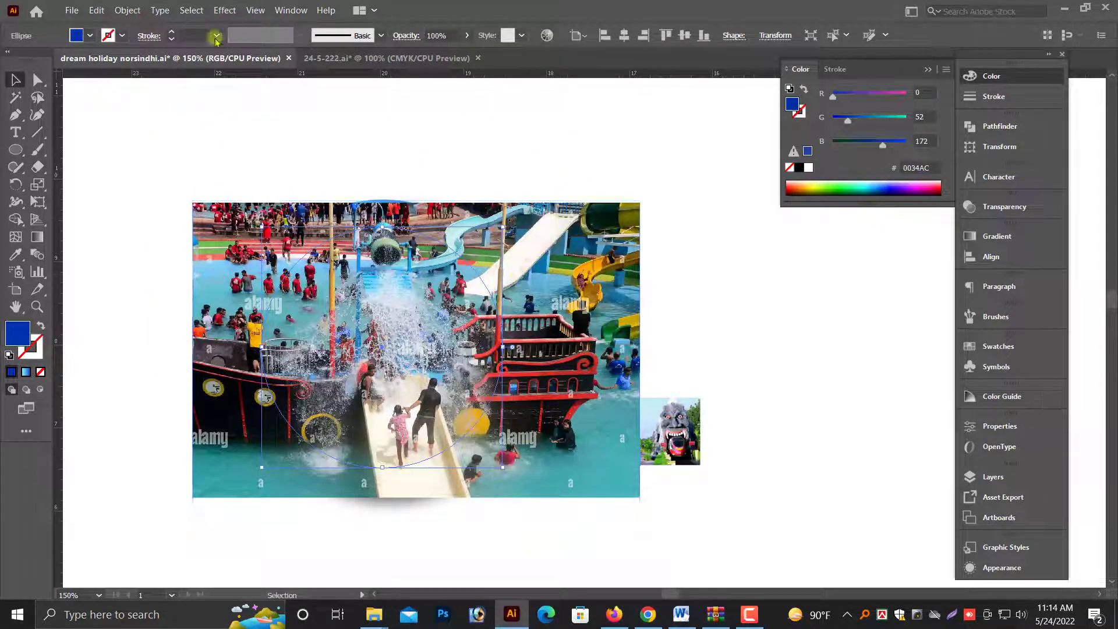
Paste the water-park photo in back of the blue circle and check it in outline view.
{"action": "left_click", "coordinate": [107, 14]}
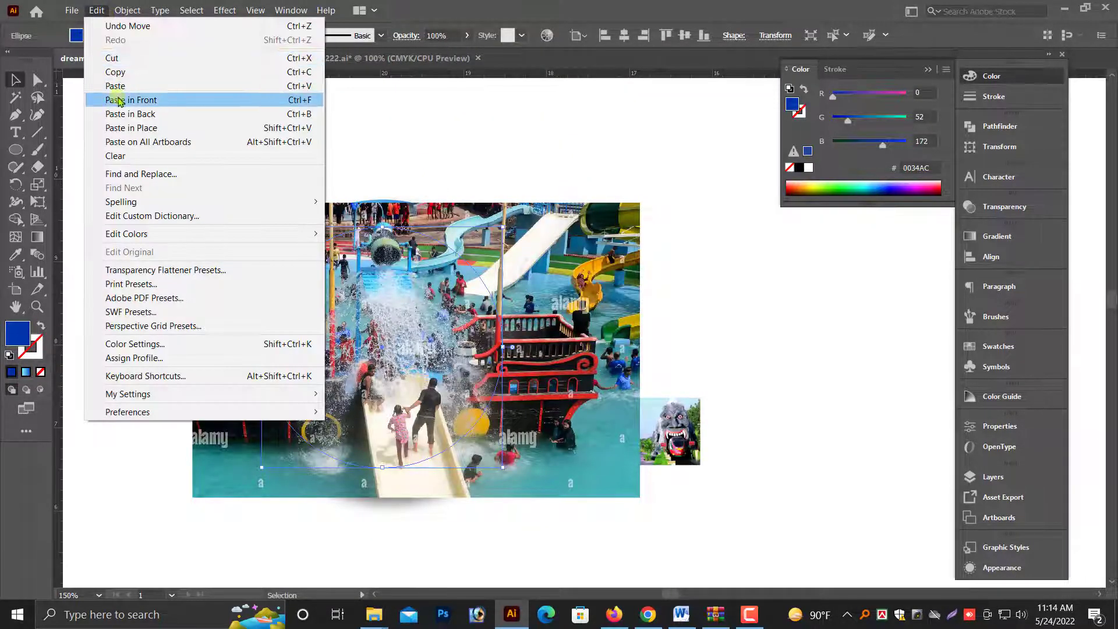
{"action": "left_click", "coordinate": [131, 100]}
{"action": "left_click", "coordinate": [97, 10]}
{"action": "left_click", "coordinate": [138, 114]}
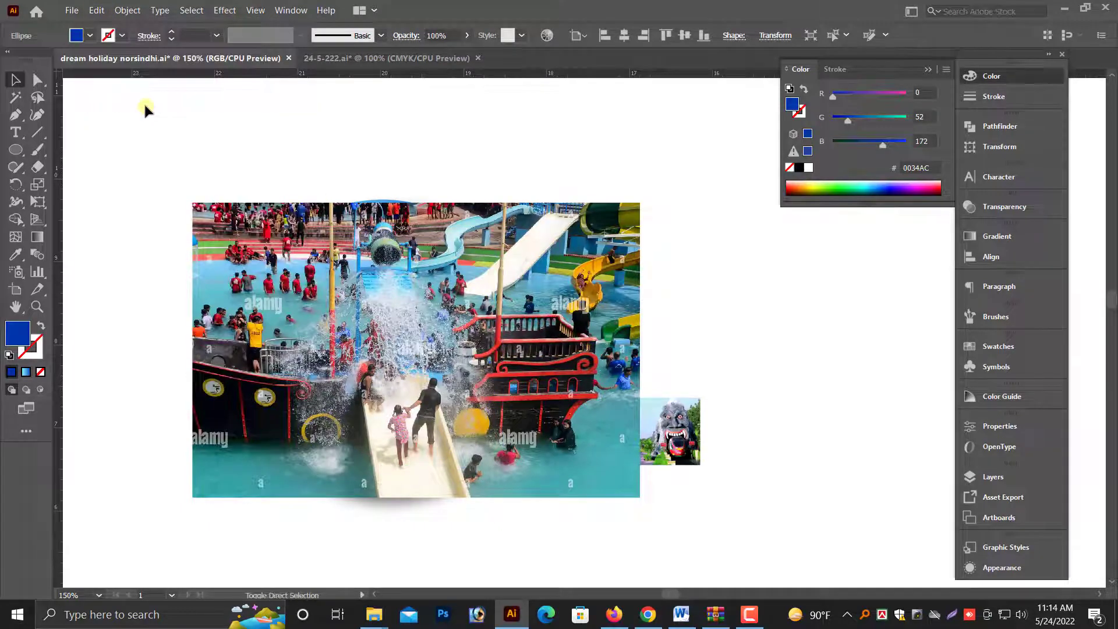
{"action": "key", "text": "ctrl+y"}
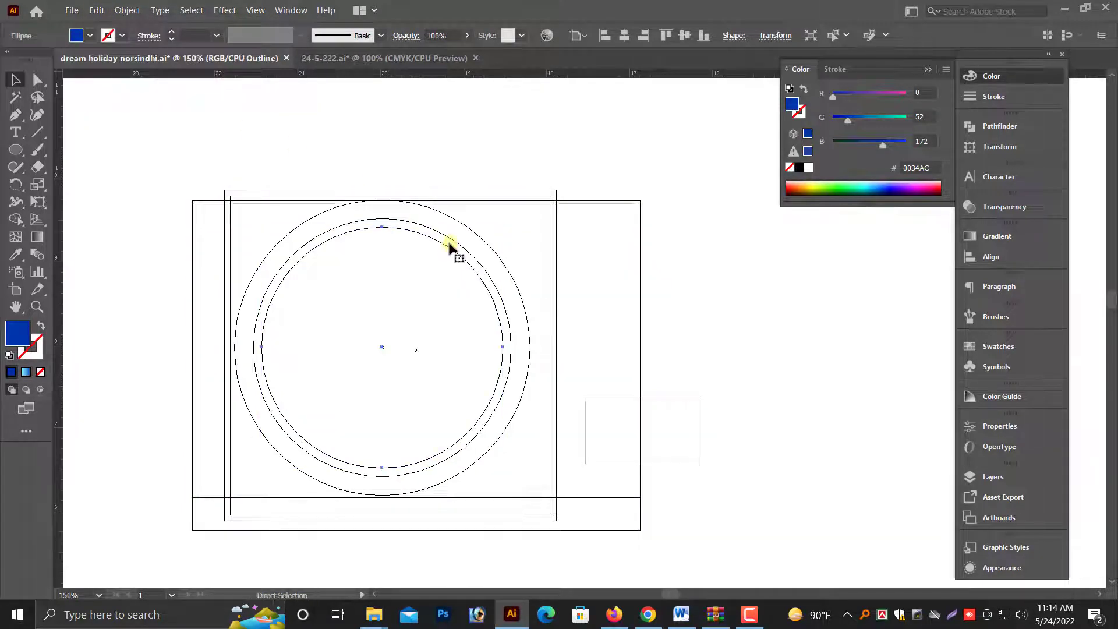
{"action": "key", "text": "ctrl+y"}
Swap the circle's fill and stroke and shrink the photo to about 4.82 × 3.17 in.
{"action": "left_click", "coordinate": [42, 327]}
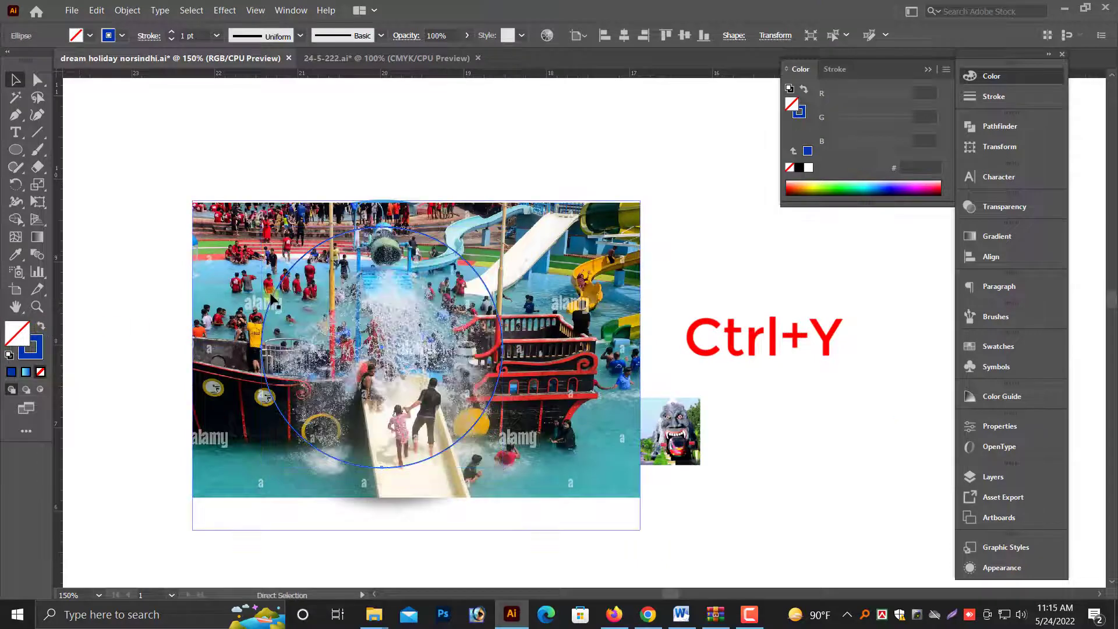
{"action": "key", "text": "ctrl+="}
{"action": "left_click", "coordinate": [262, 319]}
{"action": "key", "text": "alt+space"}
{"action": "left_click", "coordinate": [543, 333]}
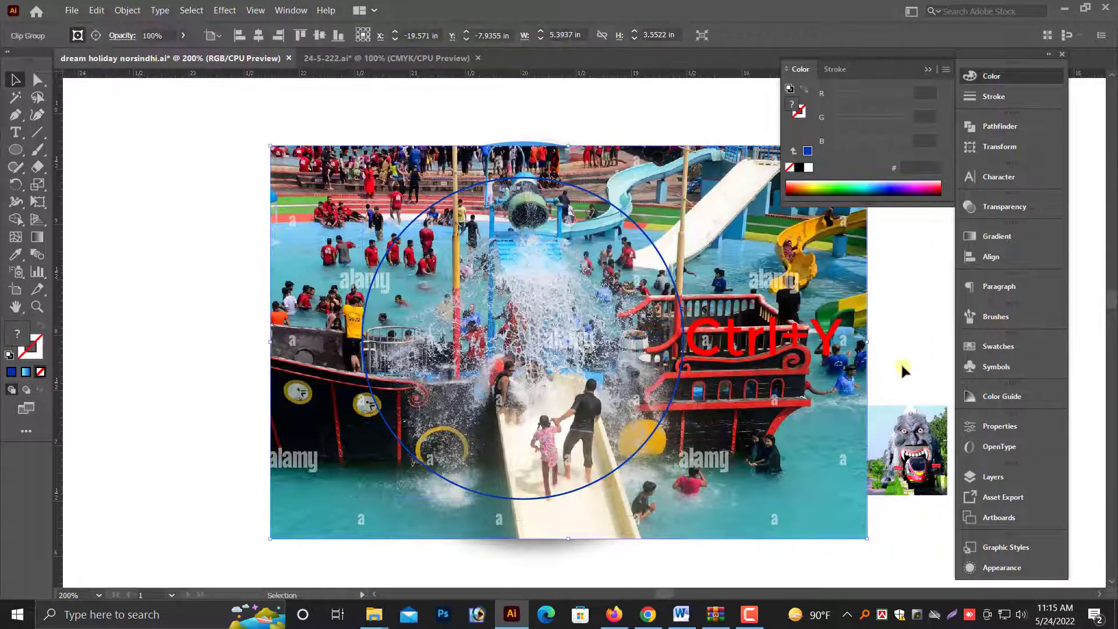
{"action": "left_click_drag", "start_coordinate": [839, 362], "coordinate": [760, 387]}
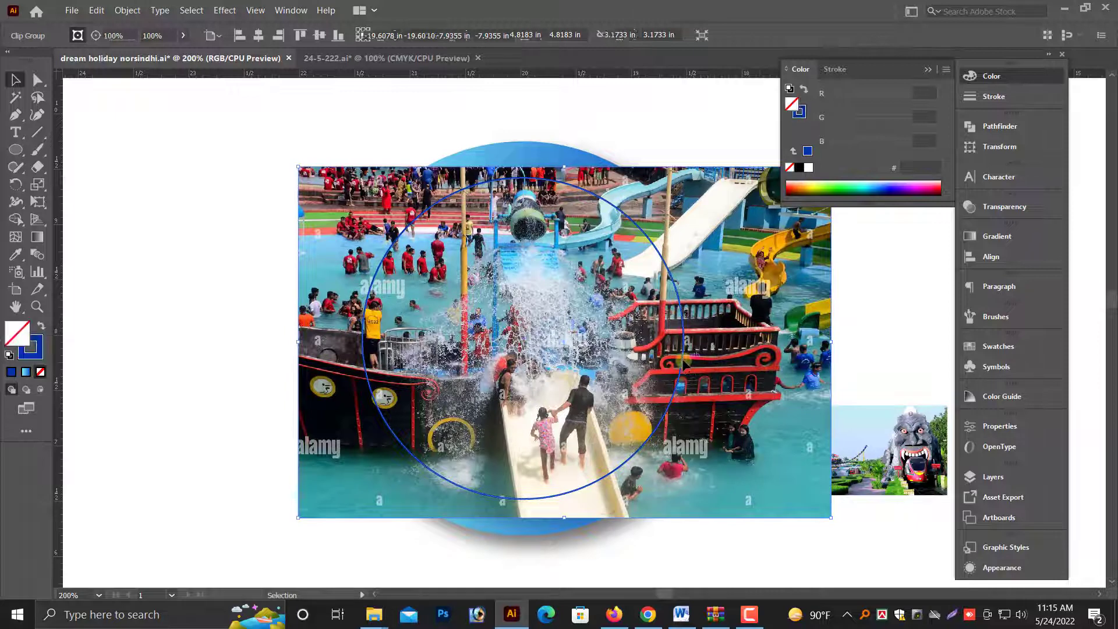
{"action": "left_click", "coordinate": [279, 220]}
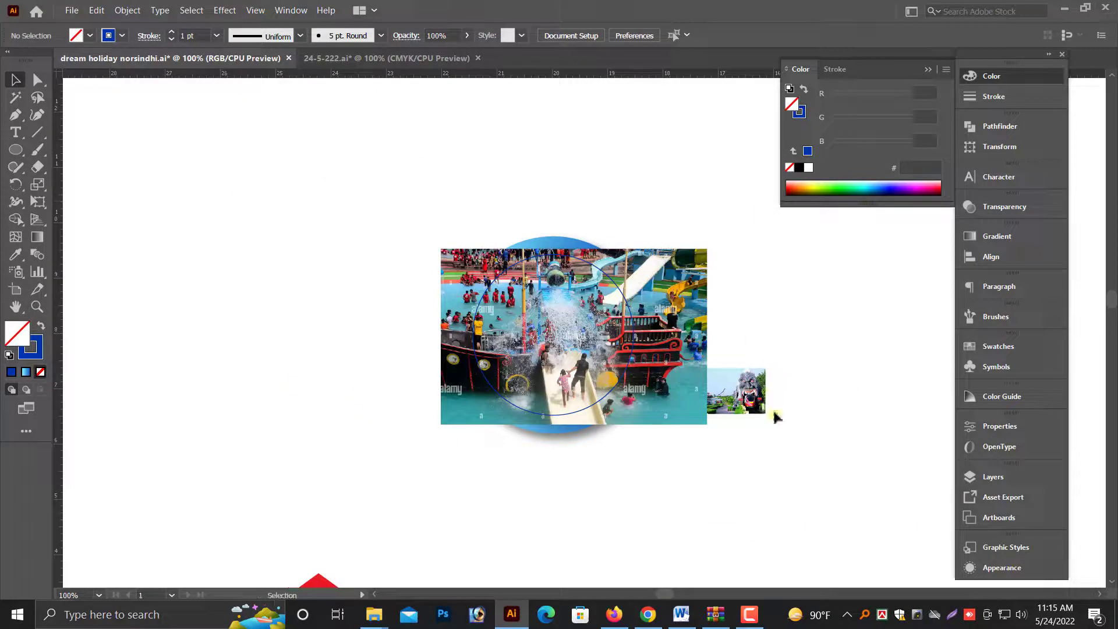
{"action": "left_click_drag", "start_coordinate": [774, 416], "coordinate": [839, 484]}
Duplicate the photo-and-circle set, then clip the left photo into its circle.
{"action": "mouse_move", "coordinate": [553, 357]}
{"action": "left_mouse_down"}
{"action": "mouse_move", "coordinate": [289, 346]}
{"action": "mouse_move", "coordinate": [669, 331]}
{"action": "left_mouse_up"}
{"action": "left_click", "coordinate": [518, 455]}
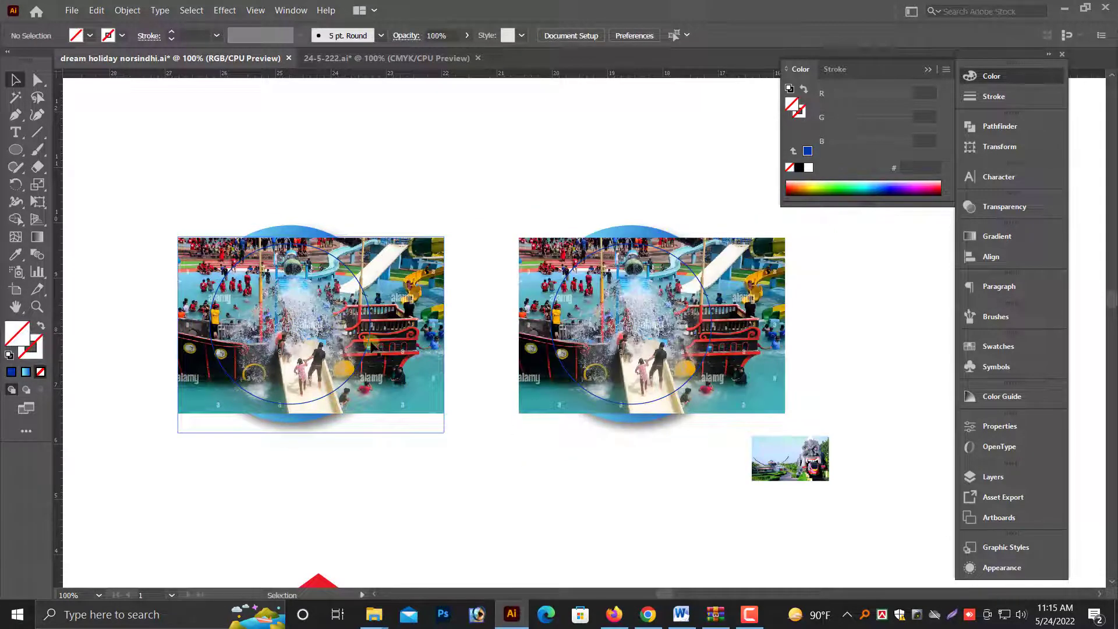
{"action": "left_click", "coordinate": [371, 346]}
{"action": "left_click", "coordinate": [425, 302], "text": "shift"}
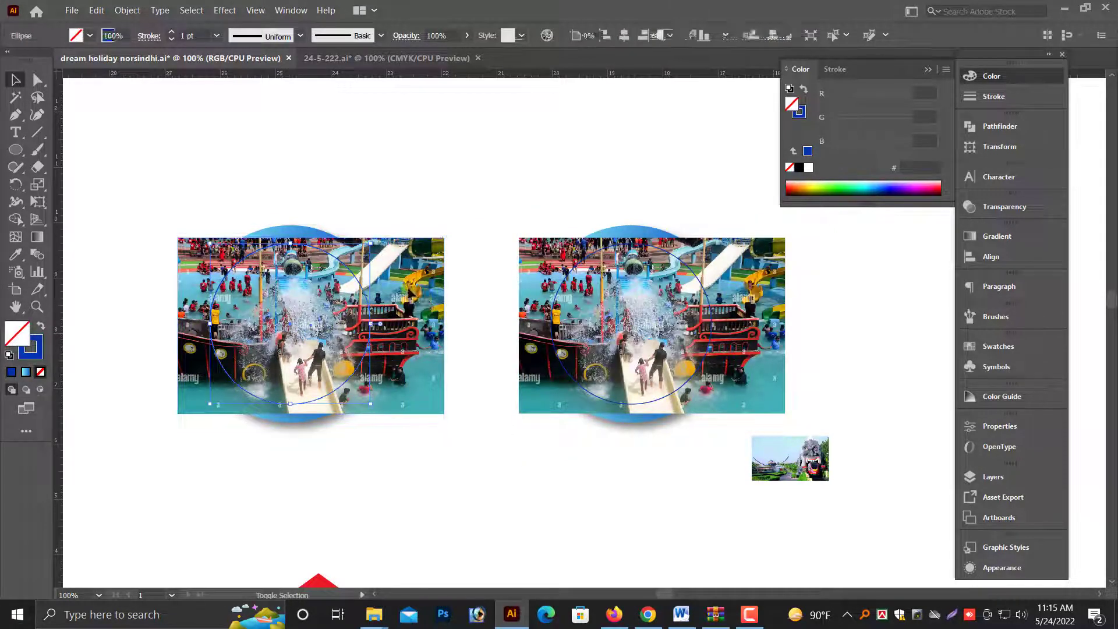
{"action": "right_click", "coordinate": [409, 290]}
{"action": "left_click", "coordinate": [446, 397]}
{"action": "left_click", "coordinate": [435, 442]}
{"action": "left_click", "coordinate": [347, 322]}
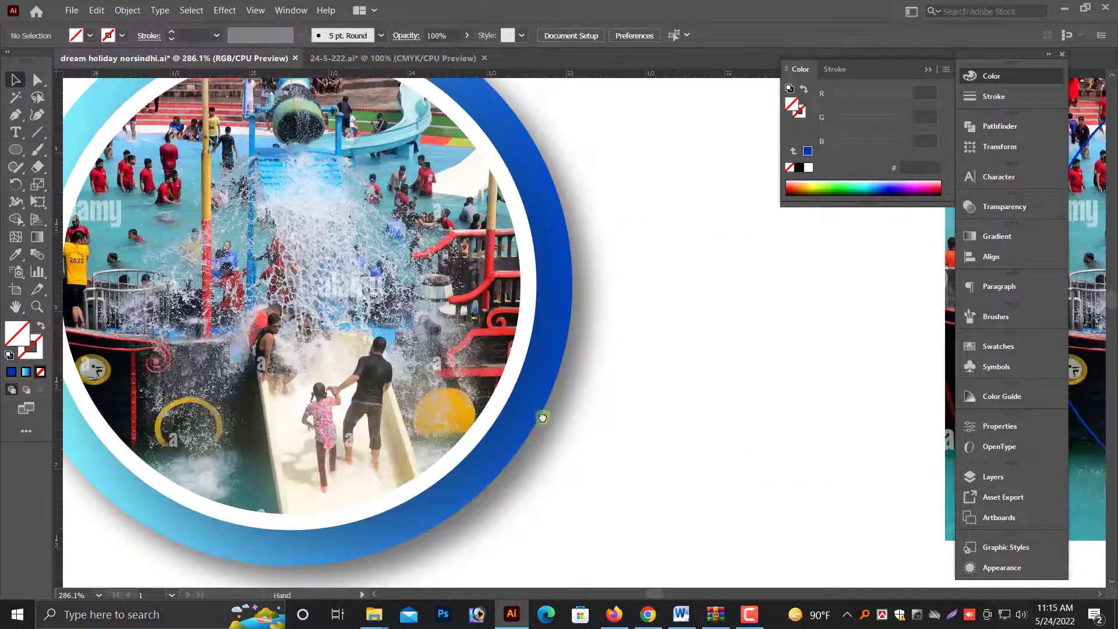
{"action": "key", "text": "ctrl+1"}
Delete the duplicate waterpark photo group from the second ring frame.
{"action": "scroll", "coordinate": [640, 438], "scroll_direction": "right", "scroll_amount": 5}
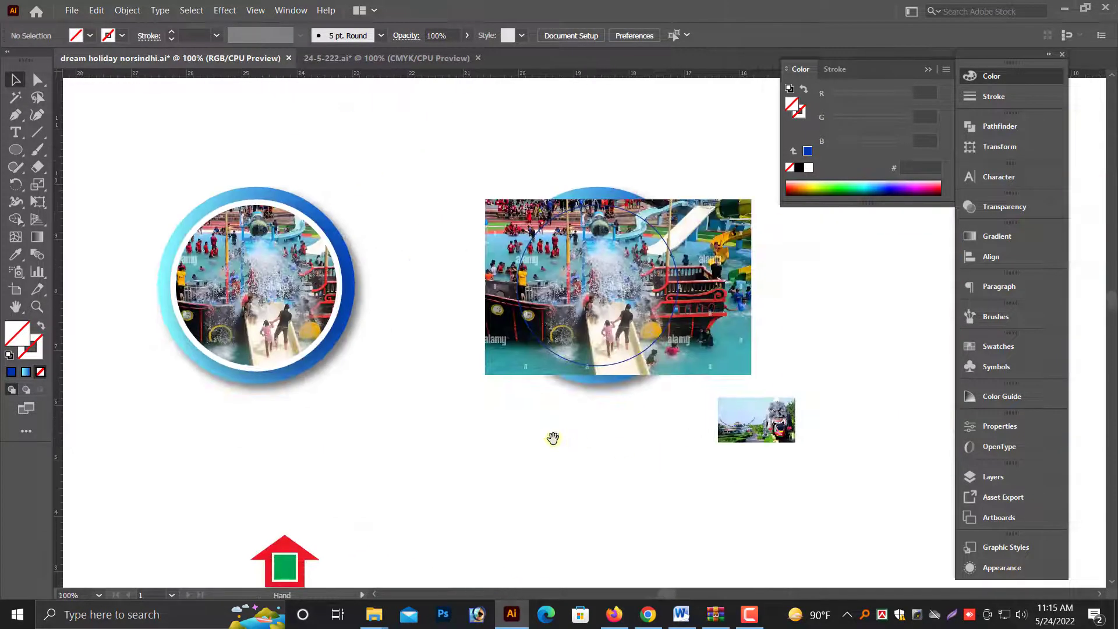
{"action": "scroll", "coordinate": [542, 436], "scroll_direction": "down", "scroll_amount": 1}
{"action": "scroll", "coordinate": [740, 449], "scroll_direction": "down", "scroll_amount": 3}
{"action": "left_click_drag", "start_coordinate": [821, 508], "coordinate": [671, 364]}
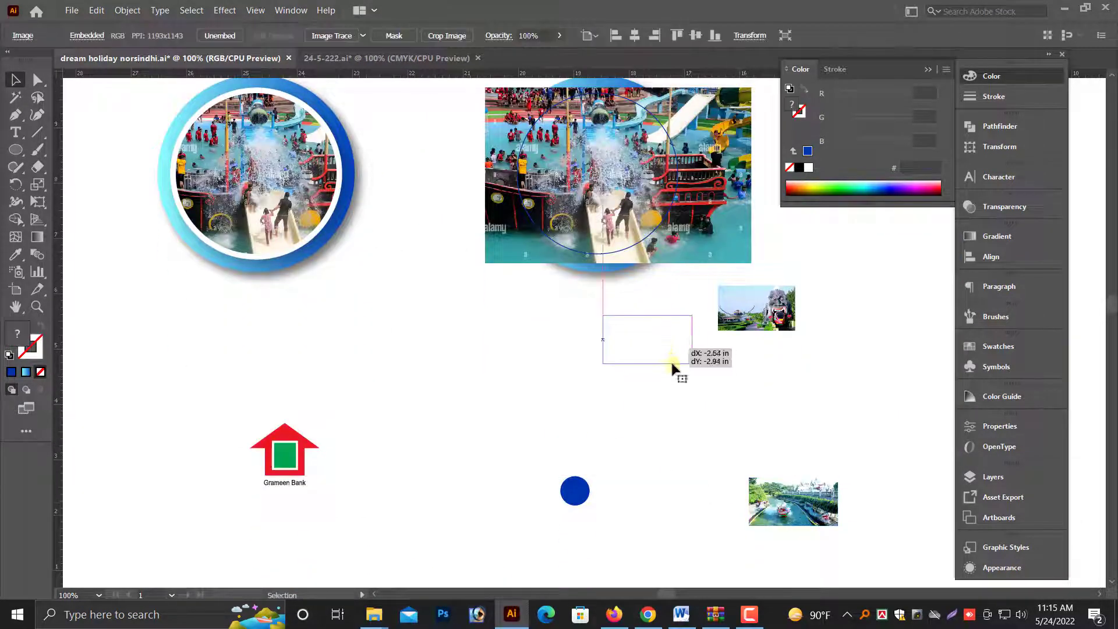
{"action": "scroll", "coordinate": [656, 410], "scroll_direction": "up", "scroll_amount": 2}
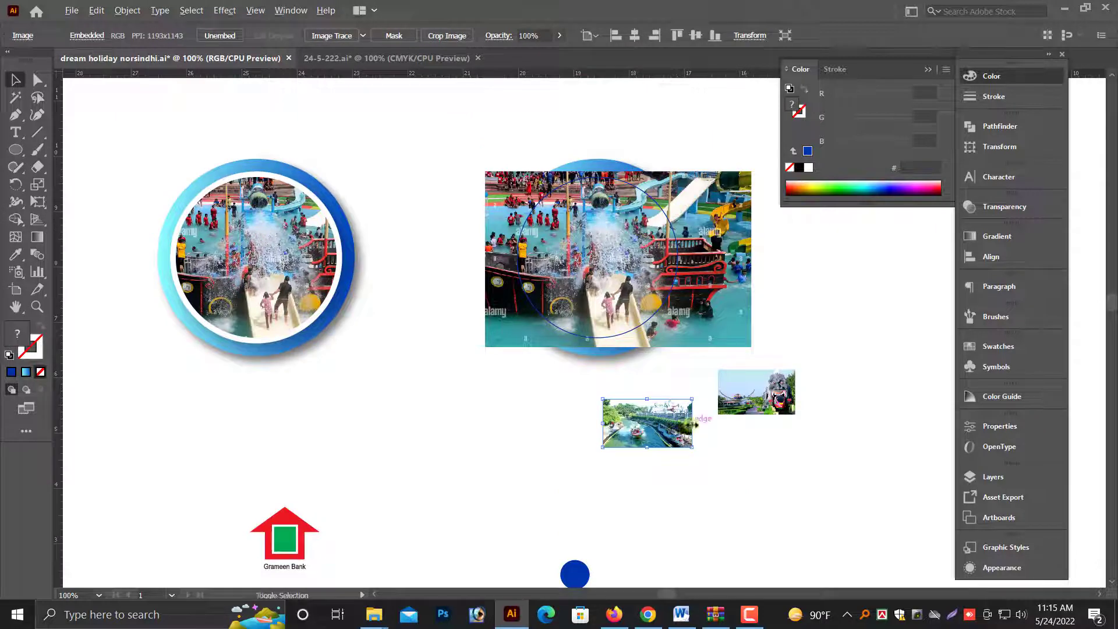
{"action": "left_click_drag", "start_coordinate": [614, 241], "coordinate": [532, 242]}
{"action": "key", "text": "ctrl+equal"}
{"action": "key", "text": "ctrl+equal"}
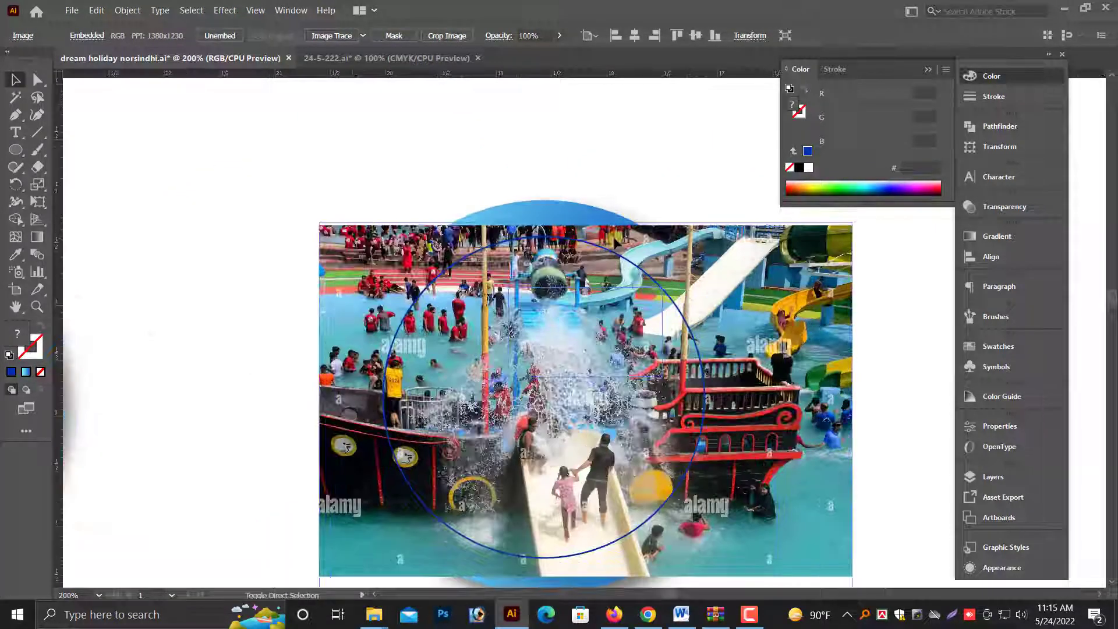
{"action": "key", "text": "ctrl+shift+bracketright"}
{"action": "left_click", "coordinate": [728, 307]}
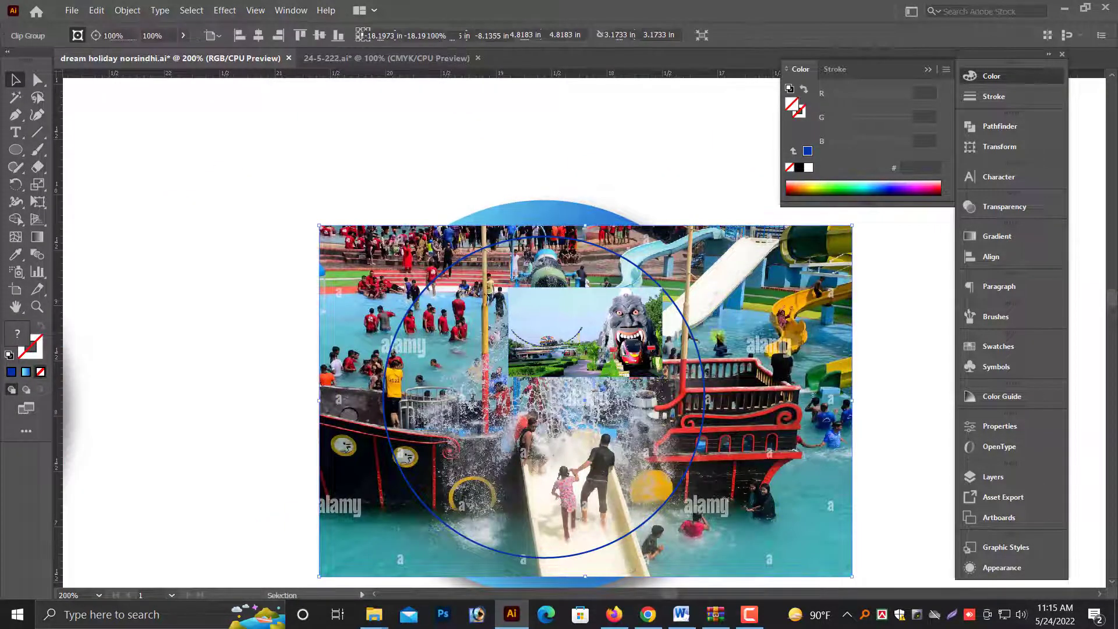
{"action": "key", "text": "Delete"}
Test the gorilla photo in the second circle, enlarging and stretching it to cover.
{"action": "left_click", "coordinate": [698, 354]}
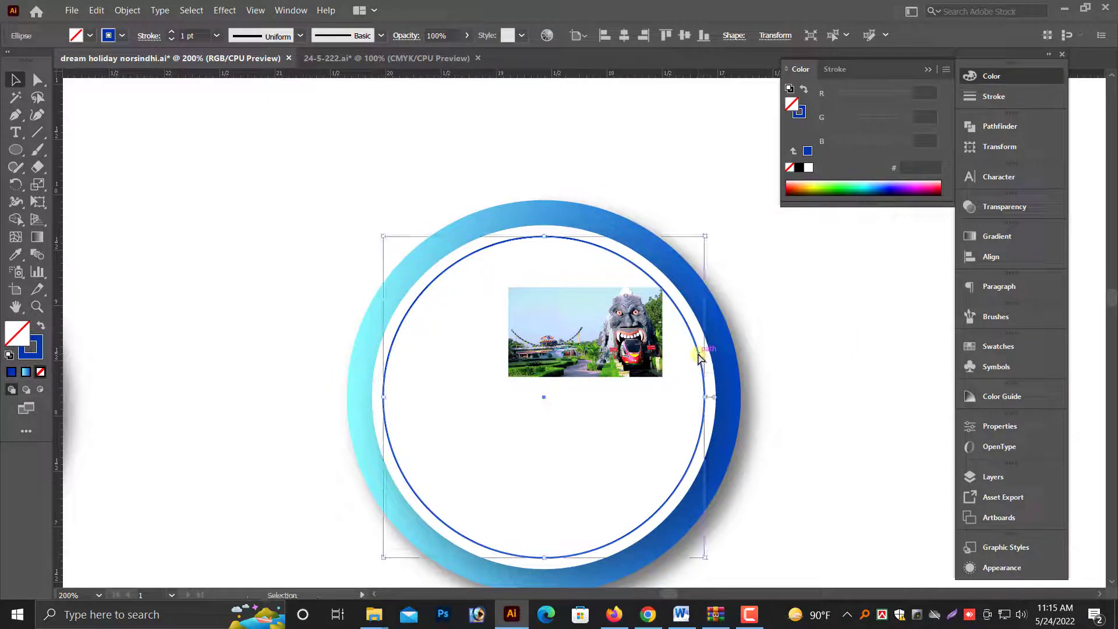
{"action": "mouse_move", "coordinate": [652, 367]}
{"action": "left_mouse_down"}
{"action": "mouse_move", "coordinate": [547, 321]}
{"action": "mouse_move", "coordinate": [780, 461]}
{"action": "left_mouse_up"}
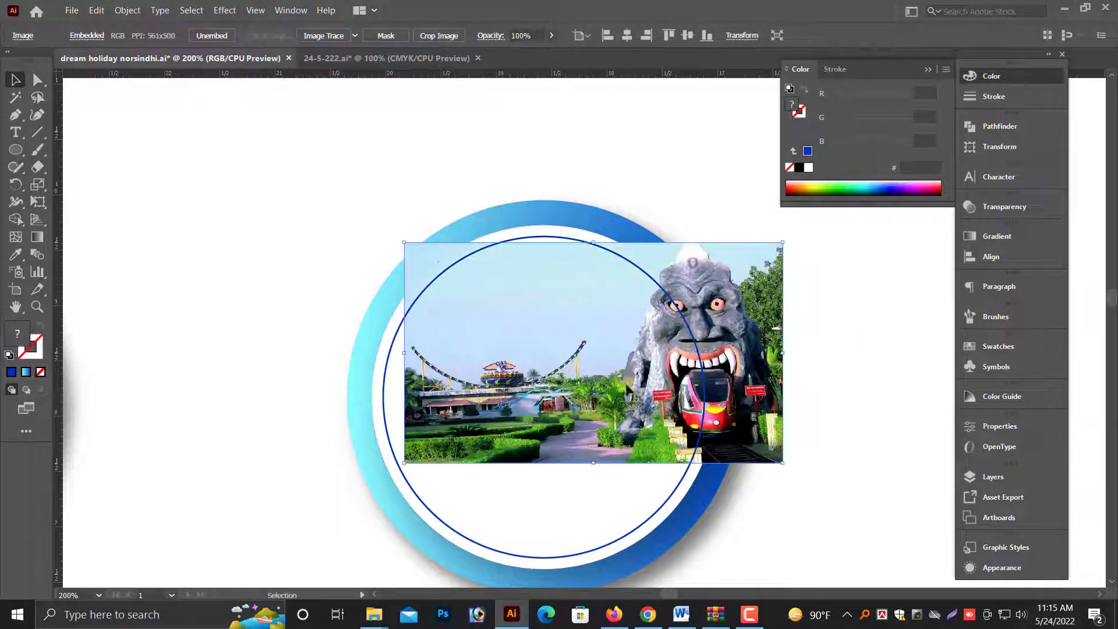
{"action": "left_click_drag", "start_coordinate": [650, 397], "coordinate": [568, 384]}
{"action": "scroll", "coordinate": [513, 421], "scroll_direction": "down", "scroll_amount": 2}
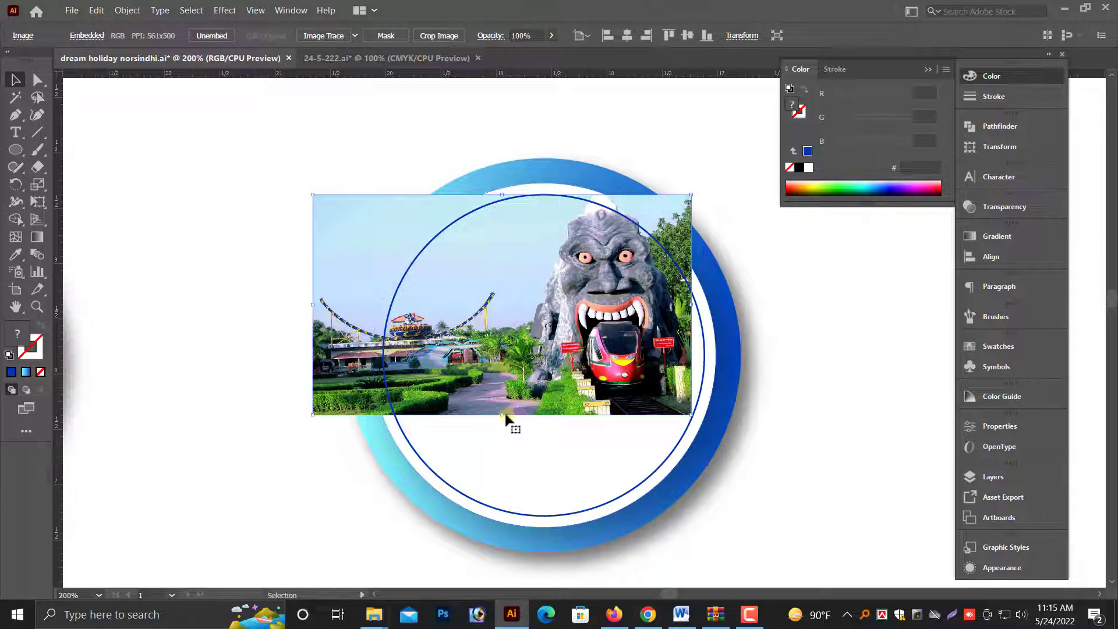
{"action": "left_click_drag", "start_coordinate": [505, 420], "coordinate": [512, 504]}
{"action": "left_click_drag", "start_coordinate": [582, 403], "coordinate": [570, 422]}
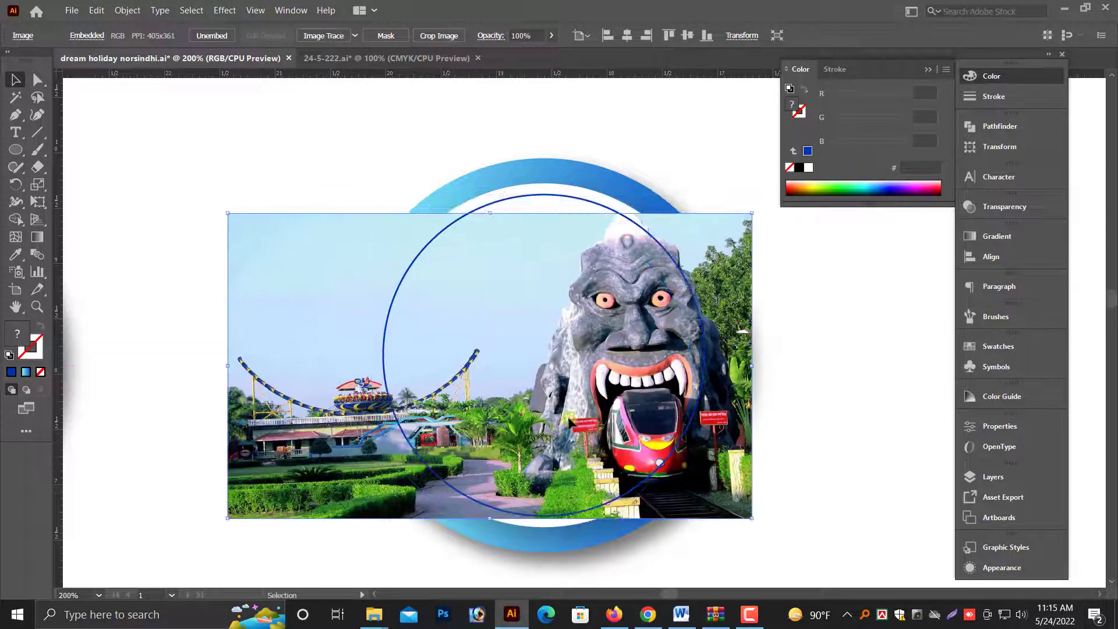
{"action": "left_click_drag", "start_coordinate": [489, 214], "coordinate": [489, 192]}
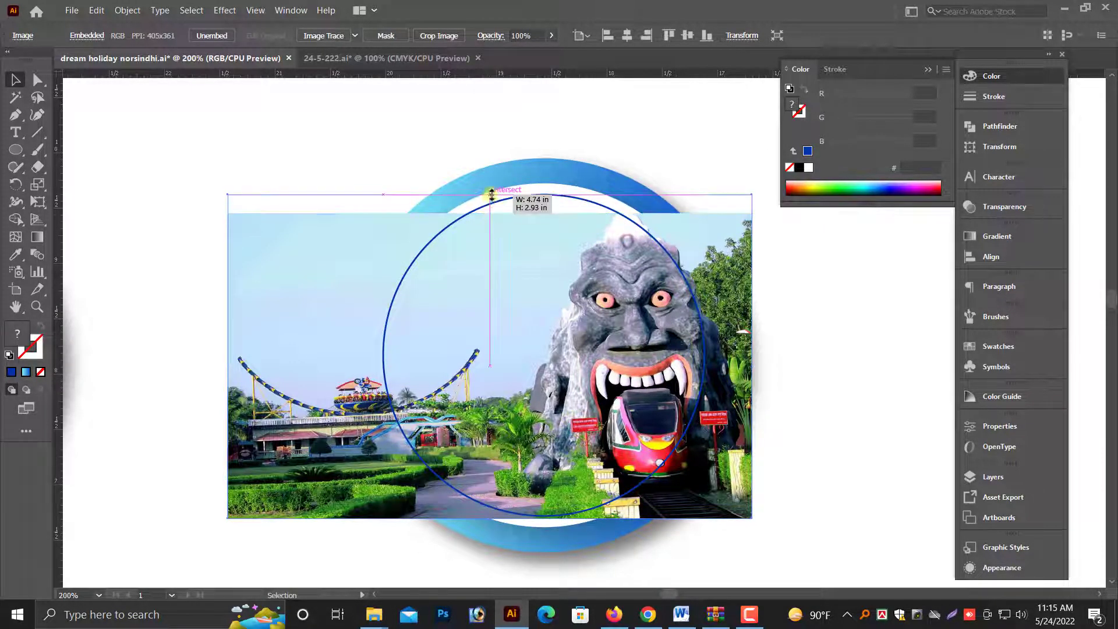
{"action": "scroll", "coordinate": [600, 347], "scroll_direction": "down", "scroll_amount": 3}
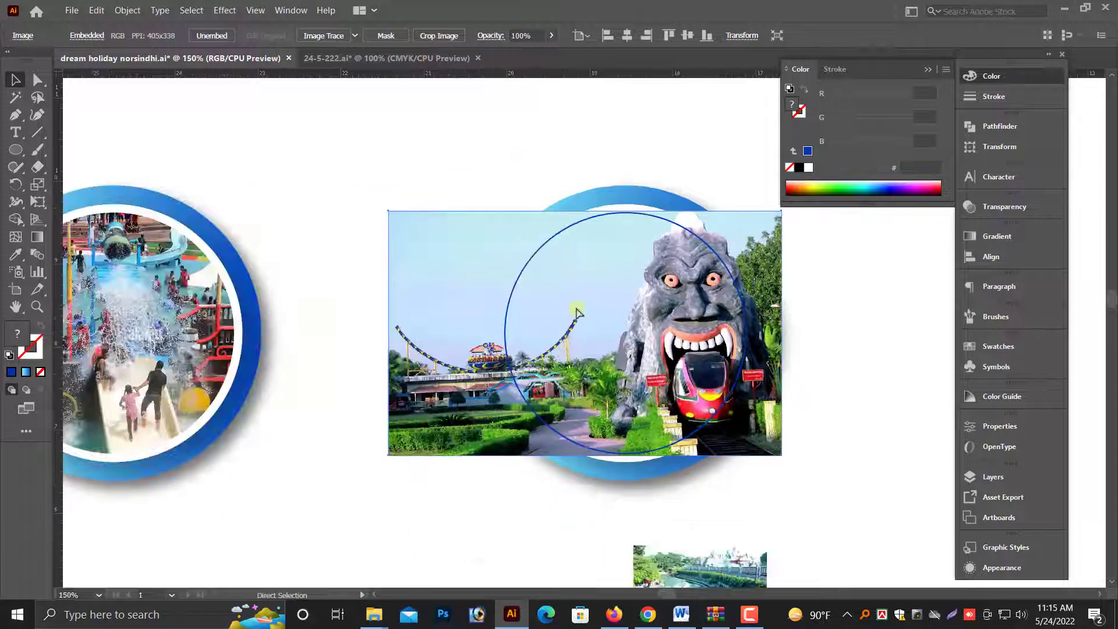
Swap the gorilla photo for the waterway photo, enlarged to cover the circle behind its outline.
{"action": "left_click_drag", "start_coordinate": [609, 345], "coordinate": [876, 438]}
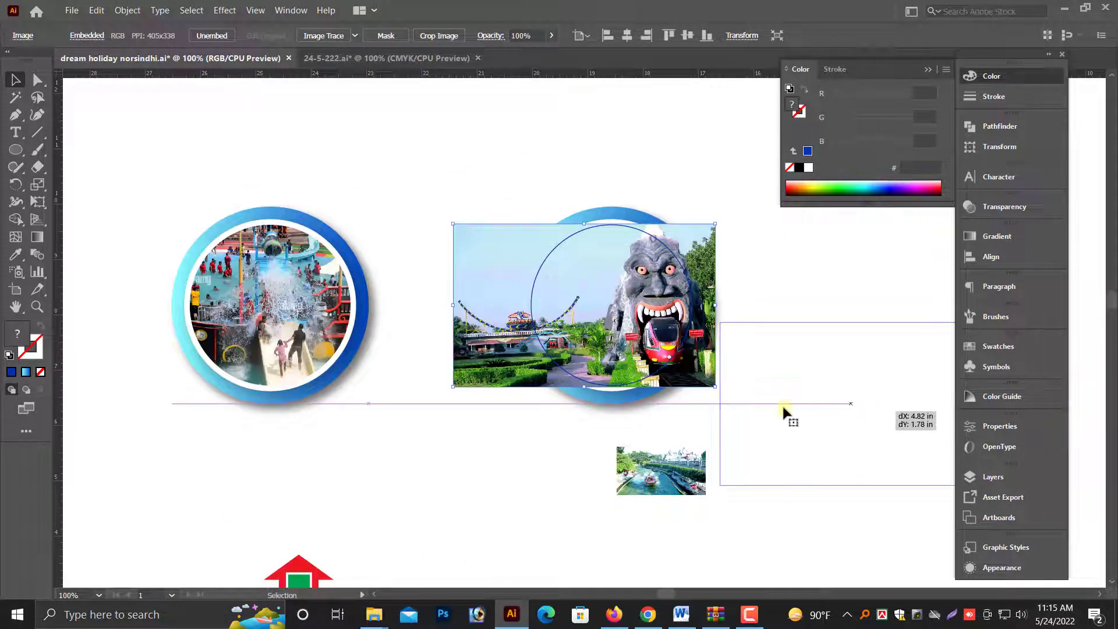
{"action": "scroll", "coordinate": [610, 255], "scroll_direction": "up", "scroll_amount": 3}
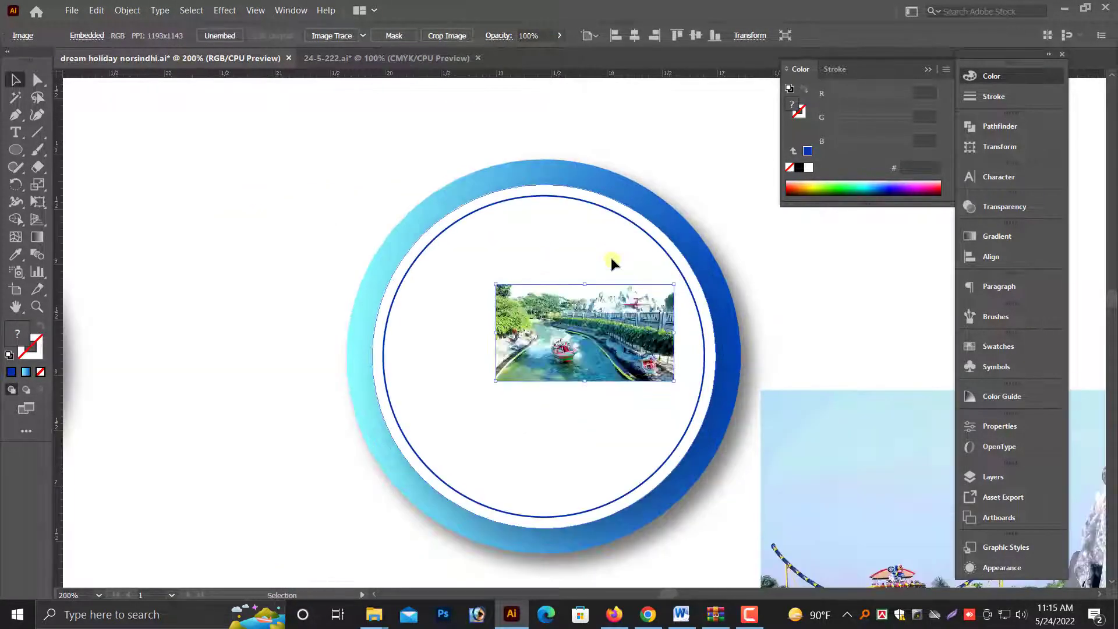
{"action": "mouse_move", "coordinate": [660, 379]}
{"action": "left_mouse_down"}
{"action": "mouse_move", "coordinate": [548, 312]}
{"action": "mouse_move", "coordinate": [701, 422]}
{"action": "left_mouse_up"}
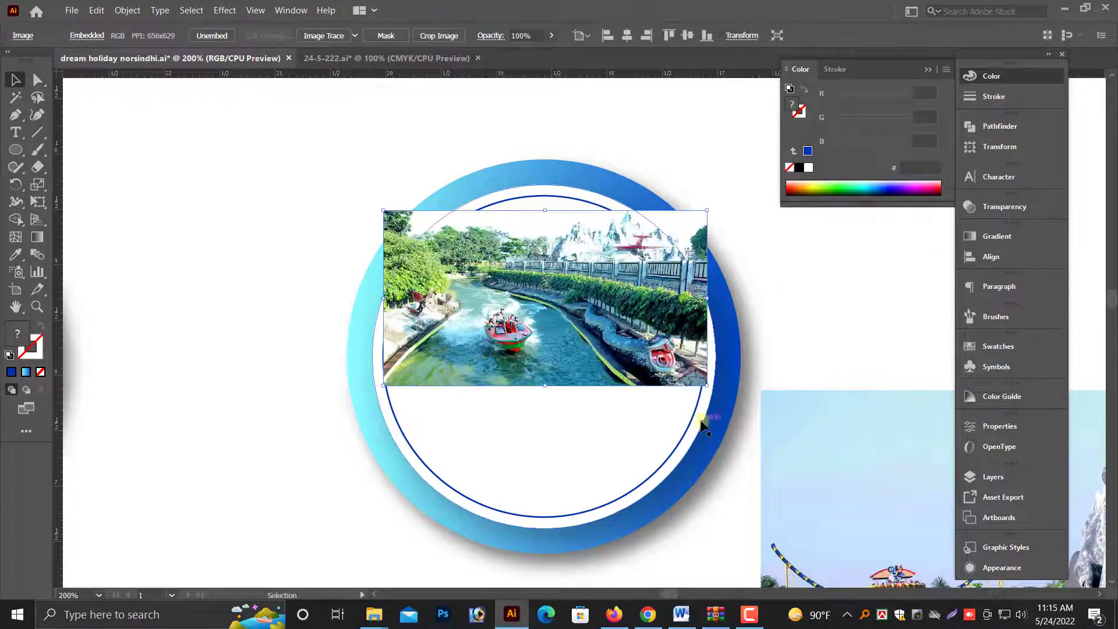
{"action": "key", "text": "ctrl+bracketleft"}
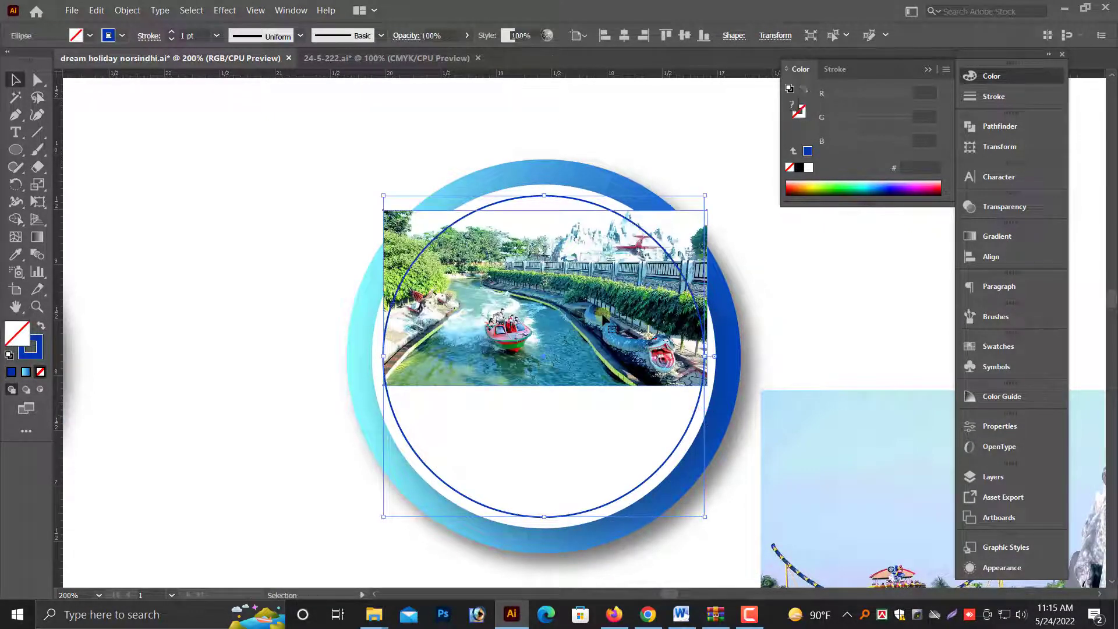
{"action": "left_click_drag", "start_coordinate": [545, 385], "coordinate": [545, 499]}
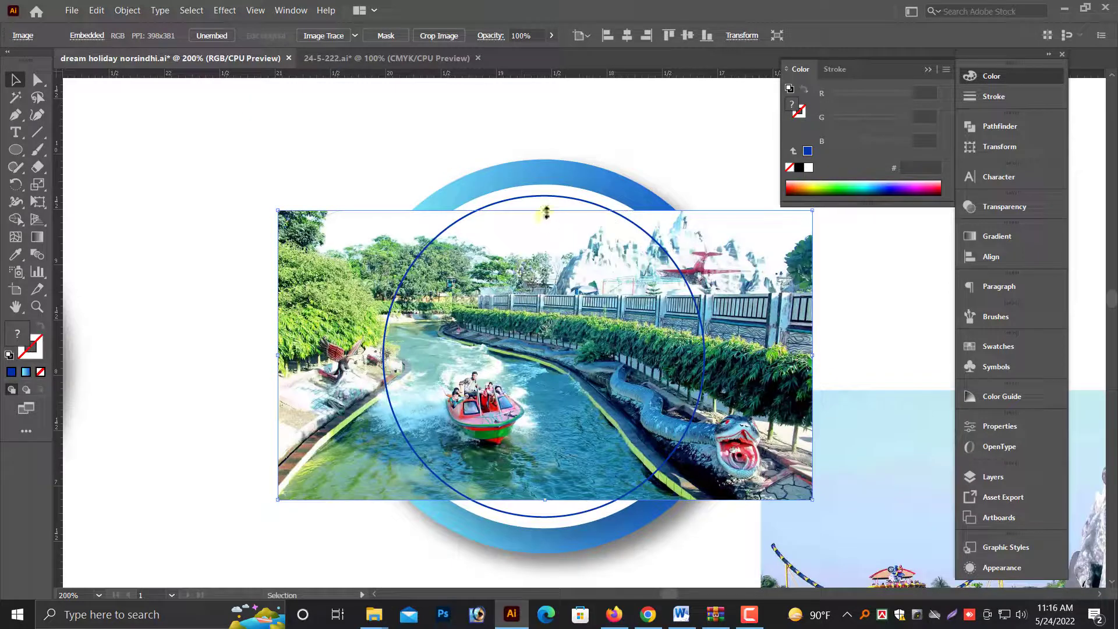
{"action": "left_click_drag", "start_coordinate": [549, 197], "coordinate": [550, 197]}
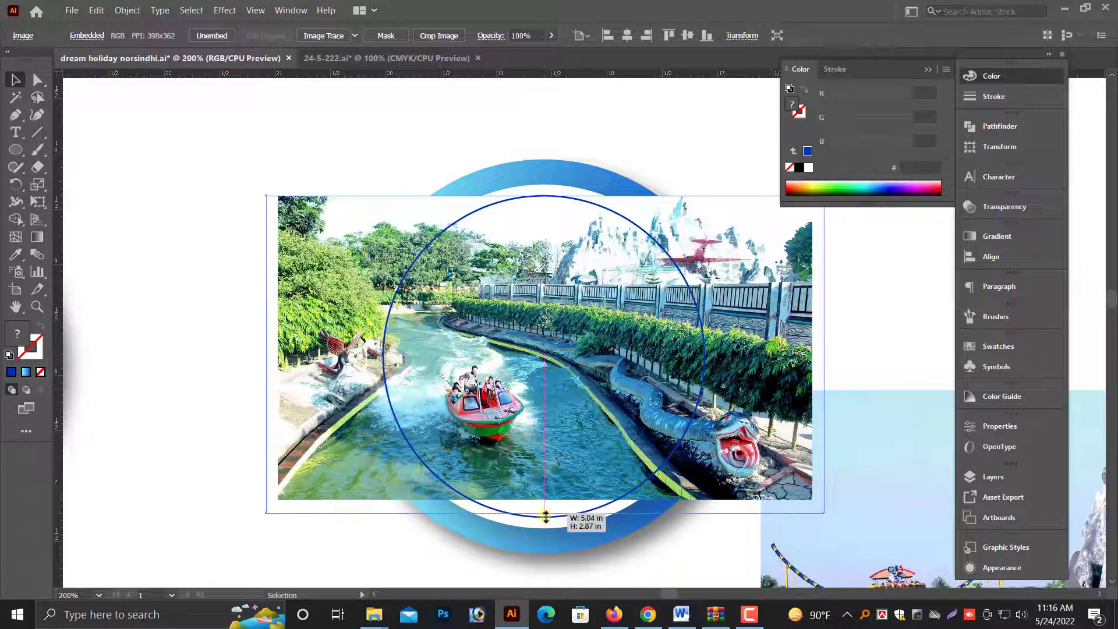
{"action": "left_click_drag", "start_coordinate": [544, 499], "coordinate": [545, 516]}
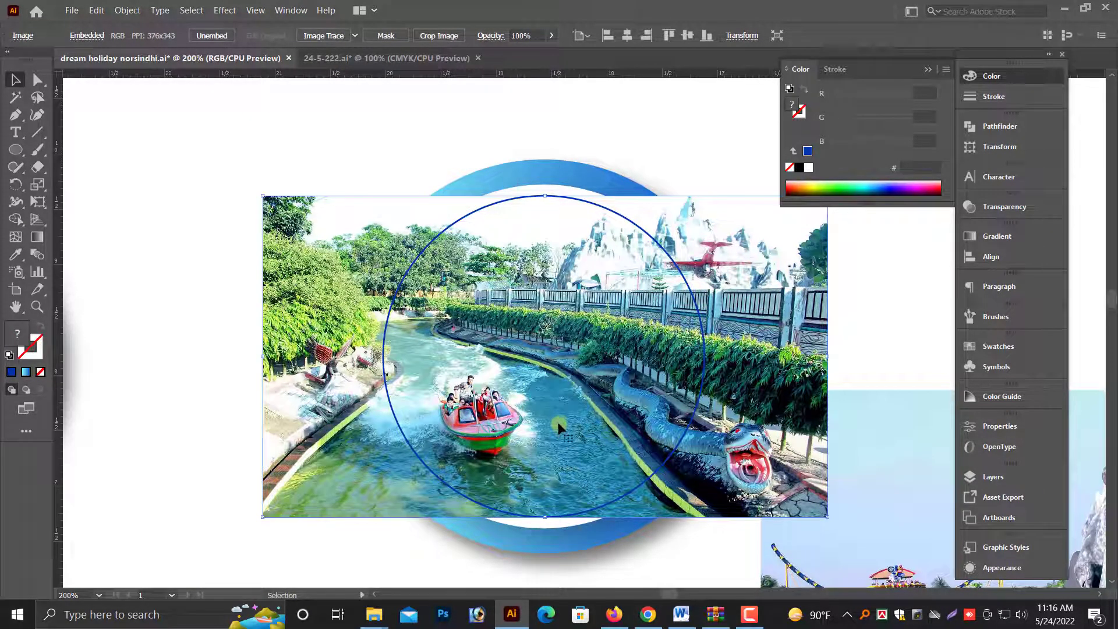
{"action": "key", "text": "shift+Right"}
{"action": "key", "text": "shift+Right"}
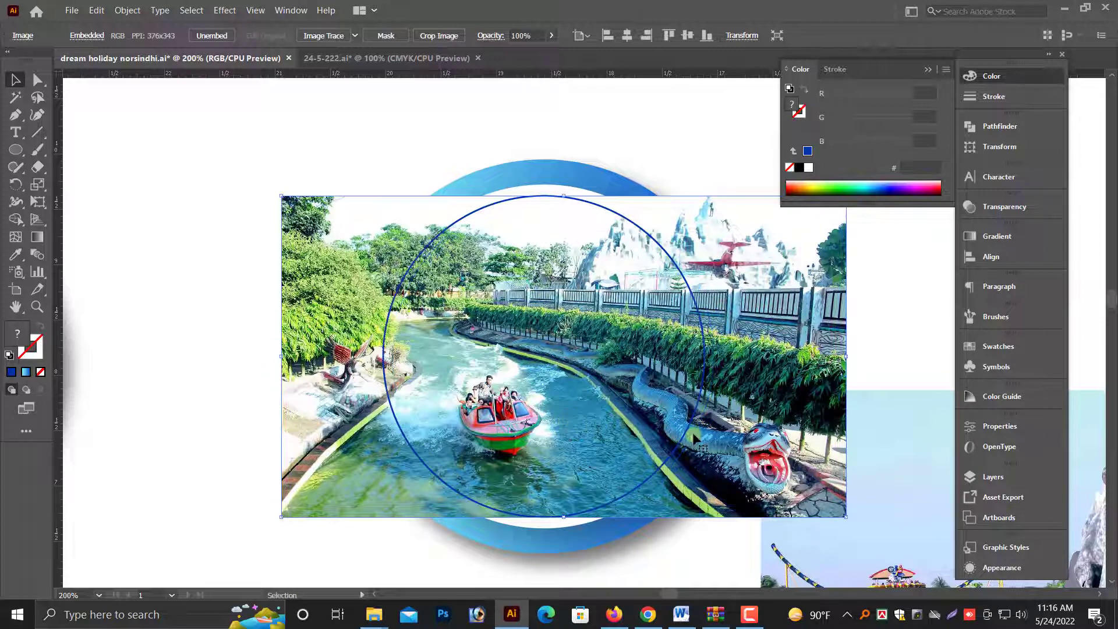
Make a clipping mask cropping the waterway photo to the second circle.
{"action": "right_click", "coordinate": [691, 431]}
{"action": "left_click", "coordinate": [750, 328]}
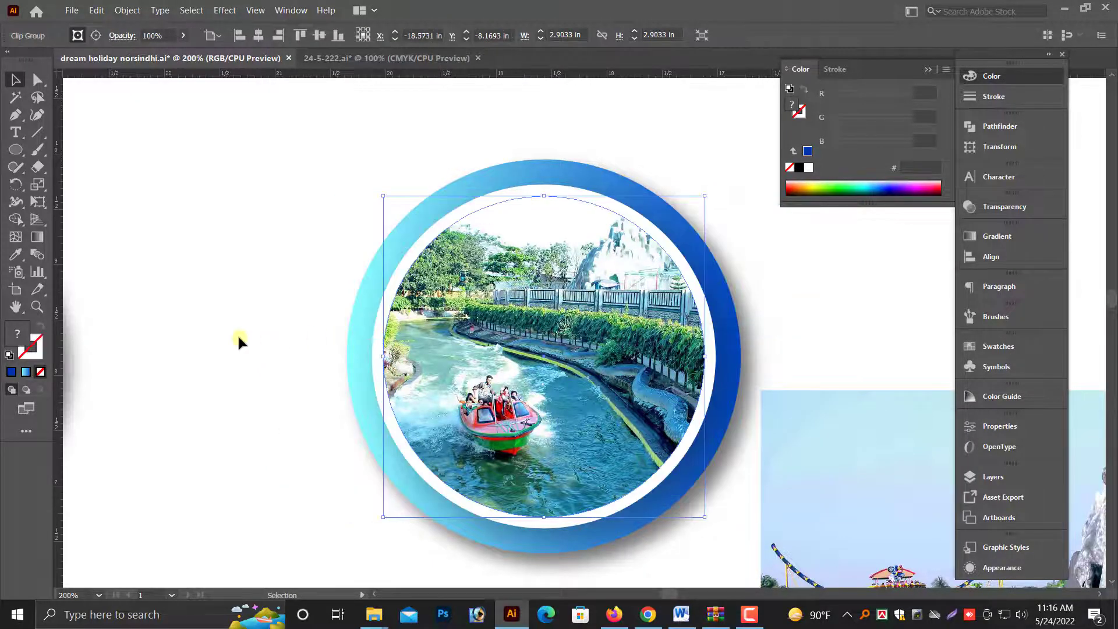
{"action": "left_click", "coordinate": [236, 333]}
{"action": "key", "text": "ctrl+minus"}
{"action": "key", "text": "ctrl+minus"}
{"action": "key", "text": "ctrl+minus"}
{"action": "scroll", "coordinate": [250, 338], "scroll_direction": "down", "scroll_amount": 1}
Group the second frame's photo and gradient rings together.
{"action": "right_click", "coordinate": [567, 271]}
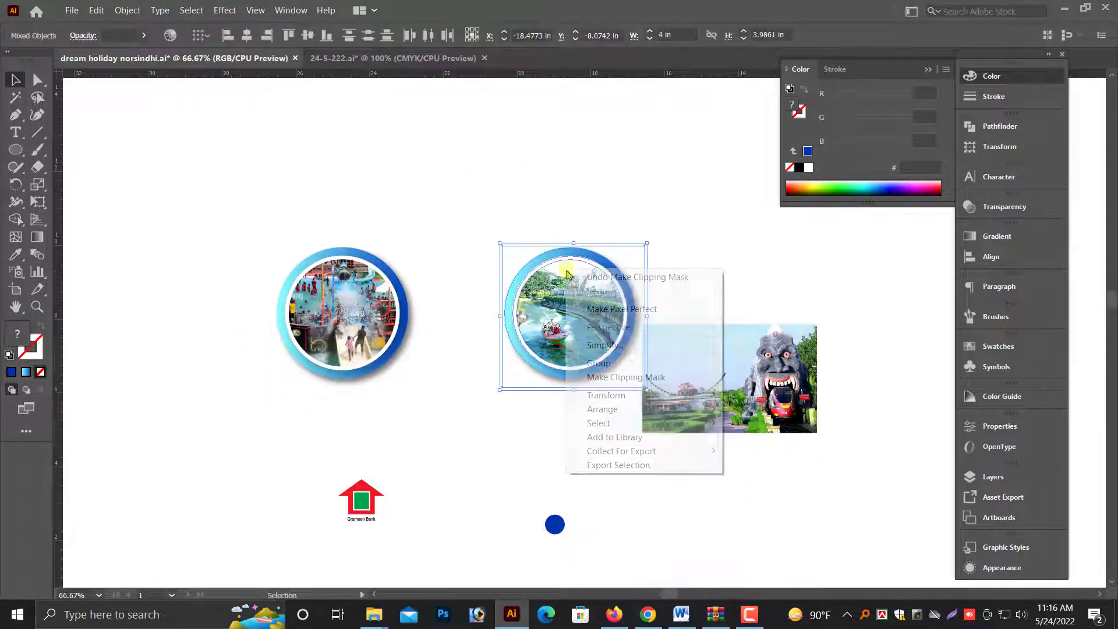
{"action": "key", "text": "Escape"}
{"action": "scroll", "coordinate": [609, 406], "scroll_direction": "down", "scroll_amount": 2}
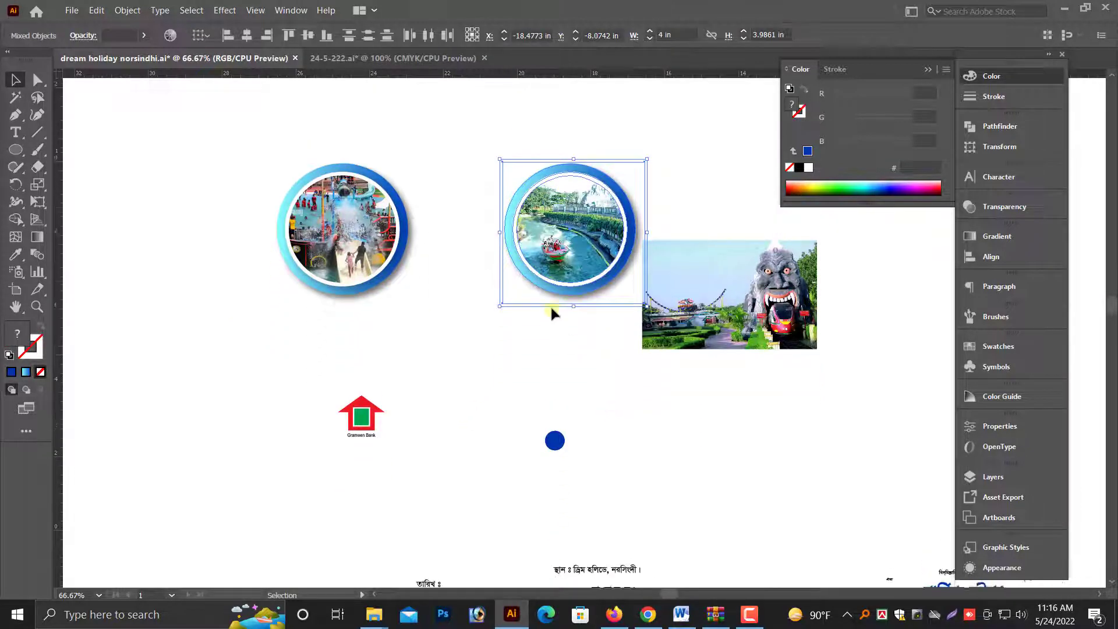
{"action": "left_click", "coordinate": [603, 314]}
{"action": "right_click", "coordinate": [295, 205]}
{"action": "right_click", "coordinate": [499, 229]}
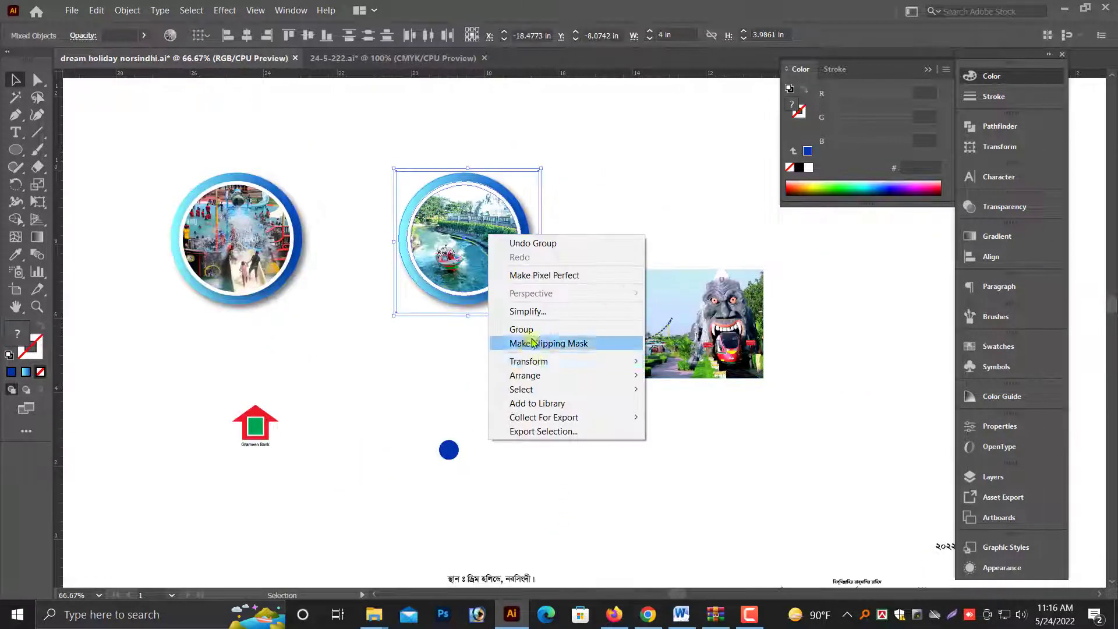
{"action": "key", "text": "Escape"}
Move the second frame group so it overlaps the first frame beside the title.
{"action": "scroll", "coordinate": [504, 232], "scroll_direction": "down", "scroll_amount": 2}
{"action": "left_click_drag", "start_coordinate": [499, 257], "coordinate": [442, 299]}
{"action": "scroll", "coordinate": [537, 274], "scroll_direction": "down", "scroll_amount": 1}
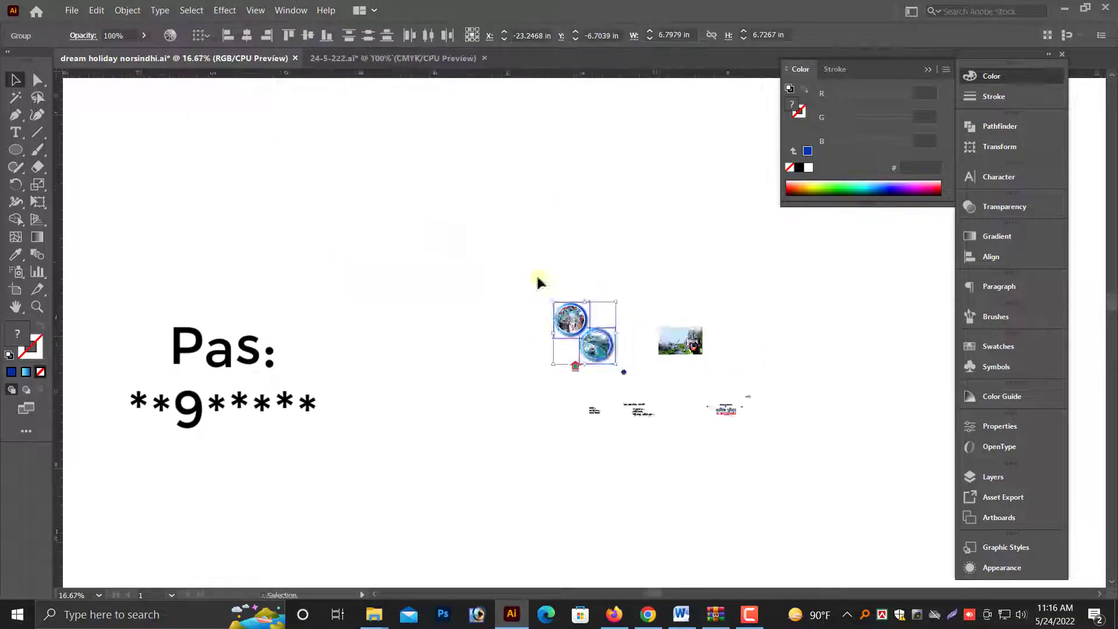
{"action": "left_click", "coordinate": [367, 225]}
{"action": "scroll", "coordinate": [506, 307], "scroll_direction": "up", "scroll_amount": 3}
{"action": "scroll", "coordinate": [582, 337], "scroll_direction": "up", "scroll_amount": 4}
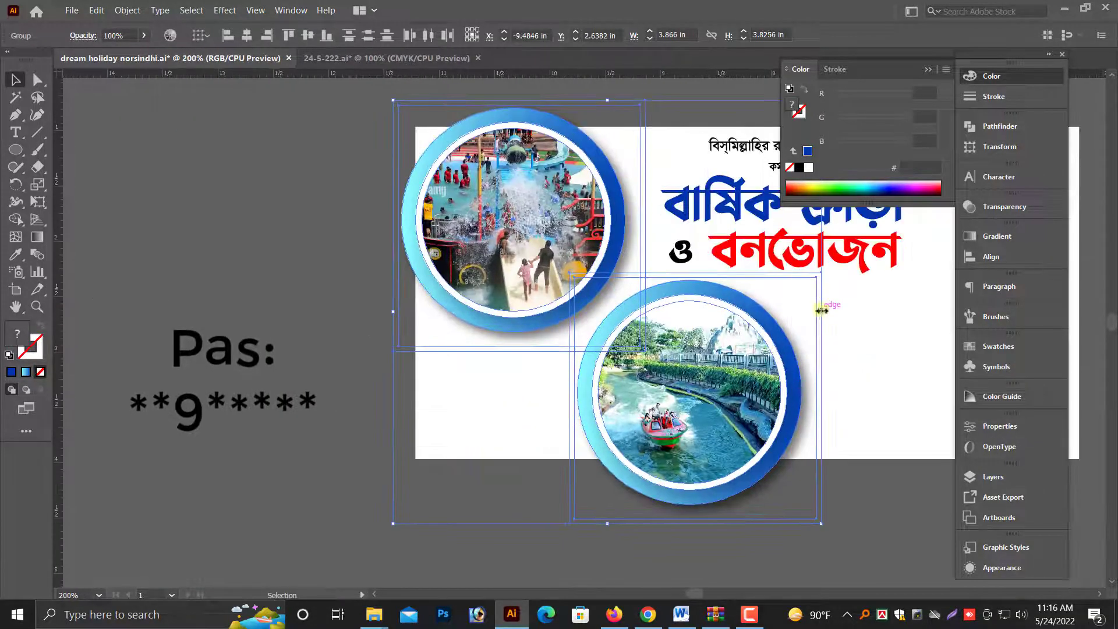
Drag the lower photo frame group left toward the banner's left edge.
{"action": "scroll", "coordinate": [648, 367], "scroll_direction": "up", "scroll_amount": 2}
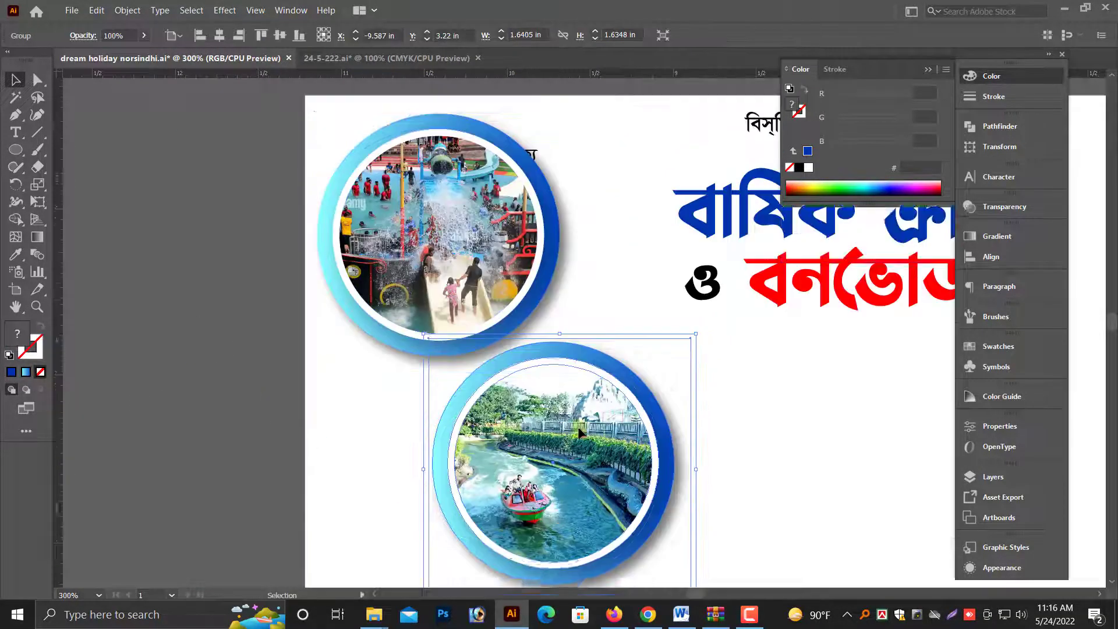
{"action": "left_click", "coordinate": [573, 460]}
{"action": "scroll", "coordinate": [572, 459], "scroll_direction": "down", "scroll_amount": 1}
{"action": "left_click", "coordinate": [569, 259]}
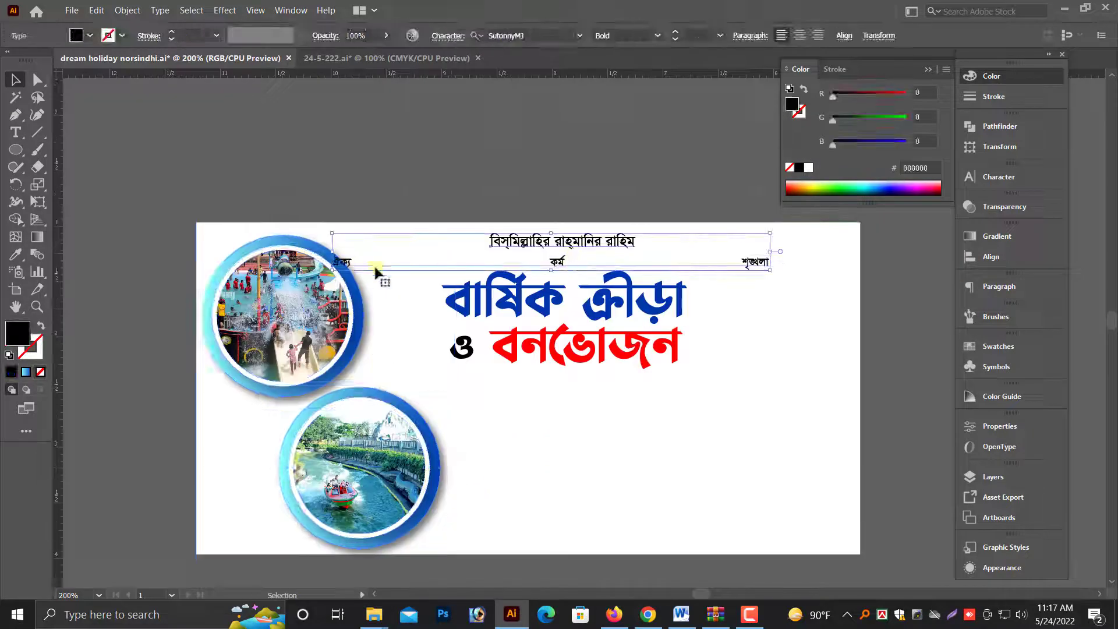
{"action": "left_click", "coordinate": [361, 465]}
{"action": "scroll", "coordinate": [449, 331], "scroll_direction": "down", "scroll_amount": 2}
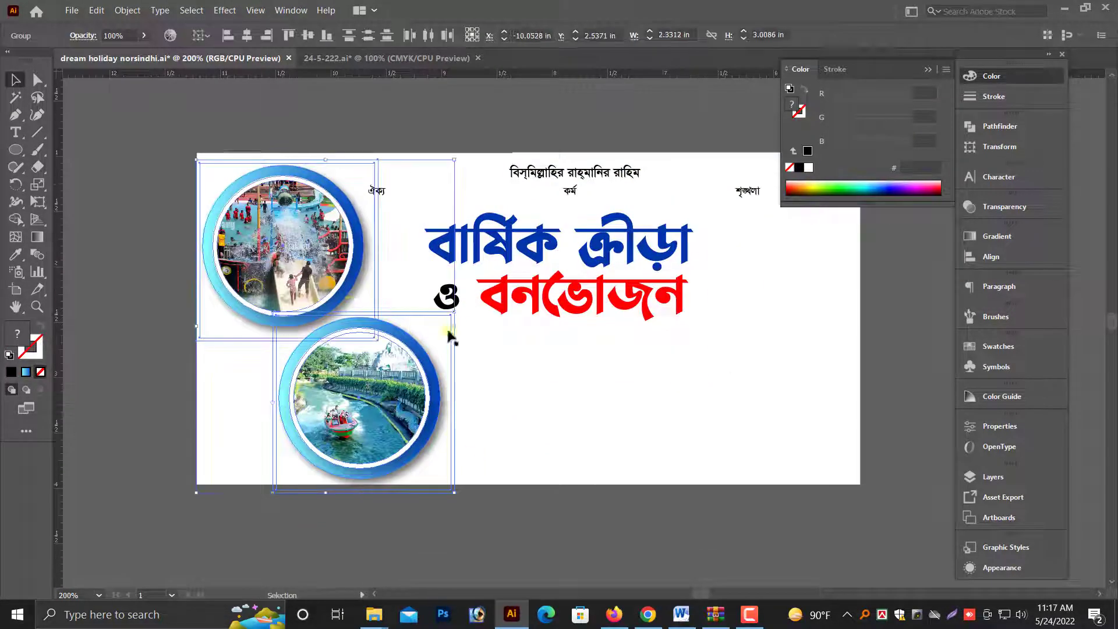
{"action": "mouse_move", "coordinate": [363, 388]}
{"action": "left_mouse_down"}
{"action": "mouse_move", "coordinate": [371, 429]}
{"action": "mouse_move", "coordinate": [264, 377]}
{"action": "mouse_move", "coordinate": [210, 421]}
{"action": "left_mouse_up"}
{"action": "scroll", "coordinate": [379, 396], "scroll_direction": "down", "scroll_amount": 1}
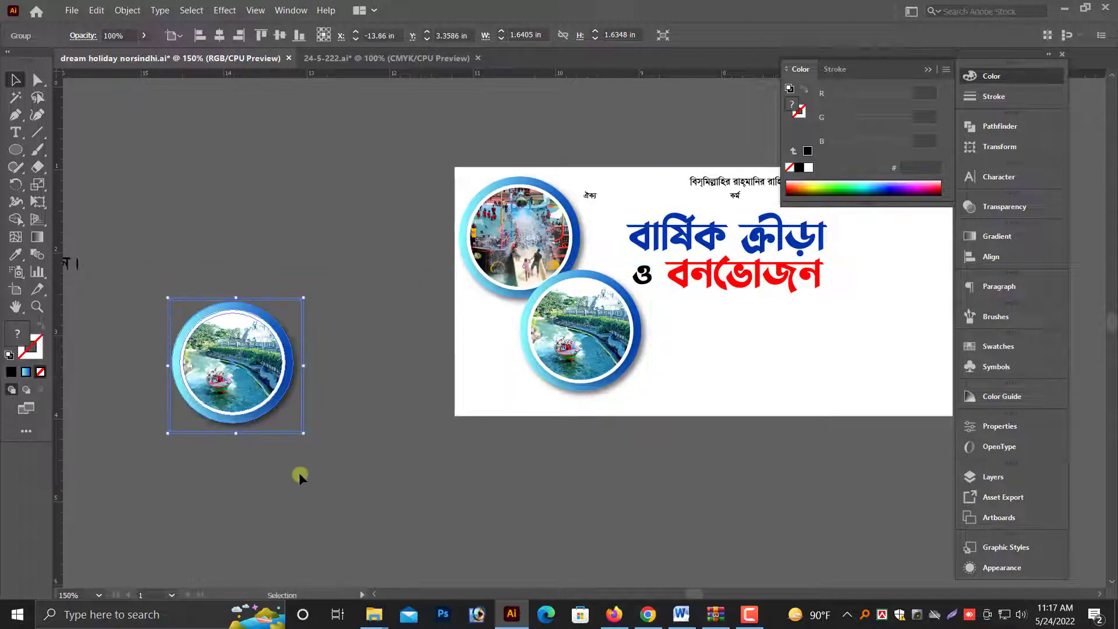
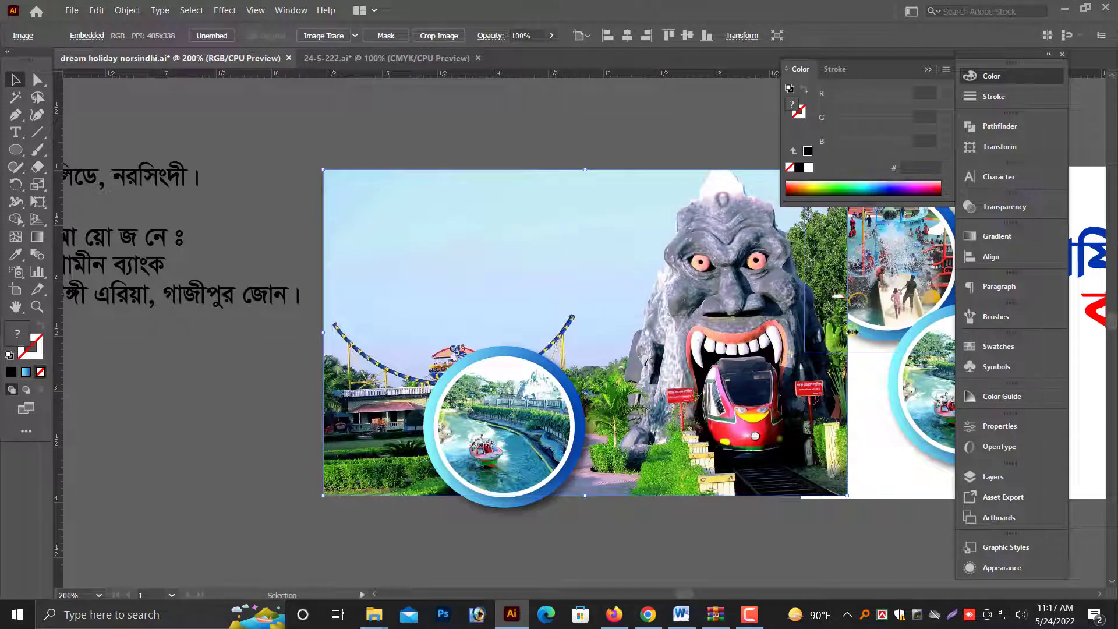
Release the boat photo from its circular mask and delete it.
{"action": "scroll", "coordinate": [487, 400], "scroll_direction": "up", "scroll_amount": 2}
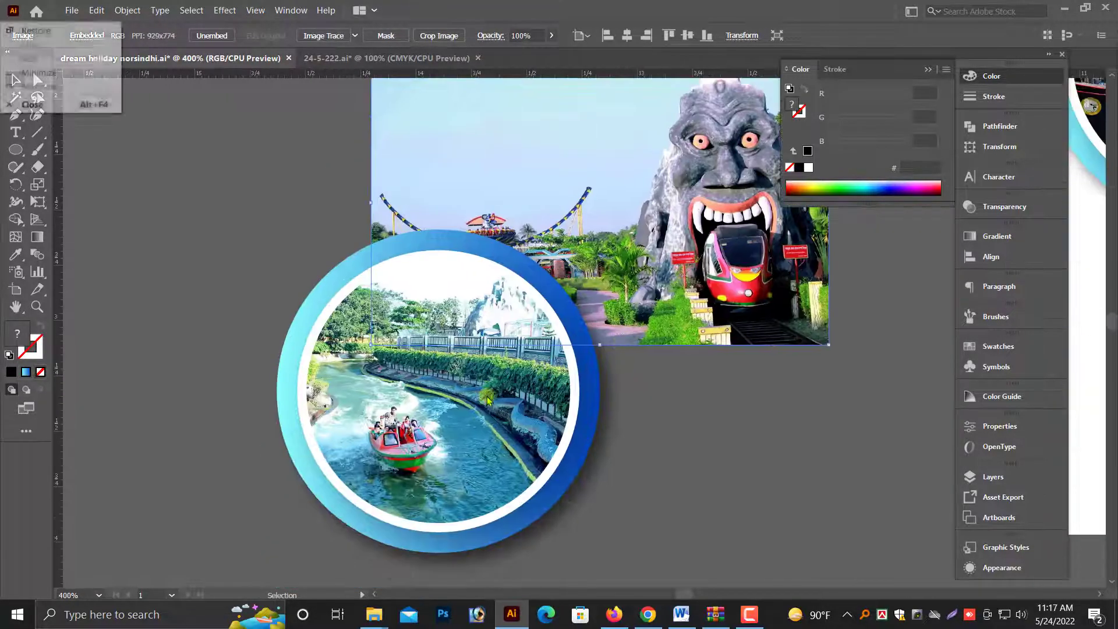
{"action": "right_click", "coordinate": [488, 399]}
{"action": "left_click", "coordinate": [496, 400]}
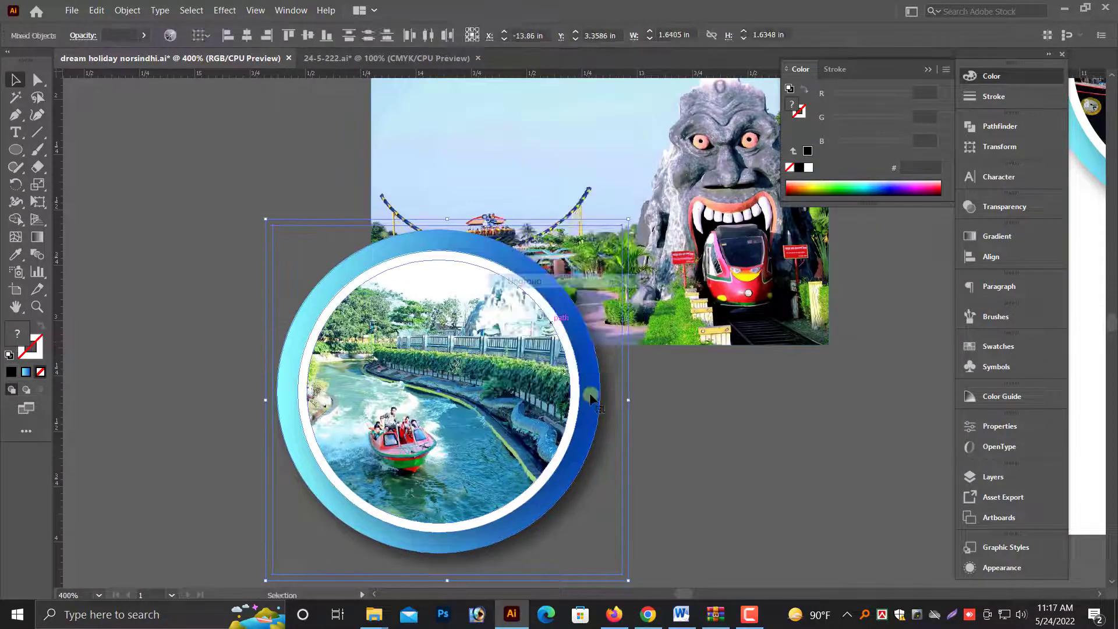
{"action": "right_click", "coordinate": [495, 400]}
{"action": "left_click", "coordinate": [547, 287]}
{"action": "left_click", "coordinate": [728, 432]}
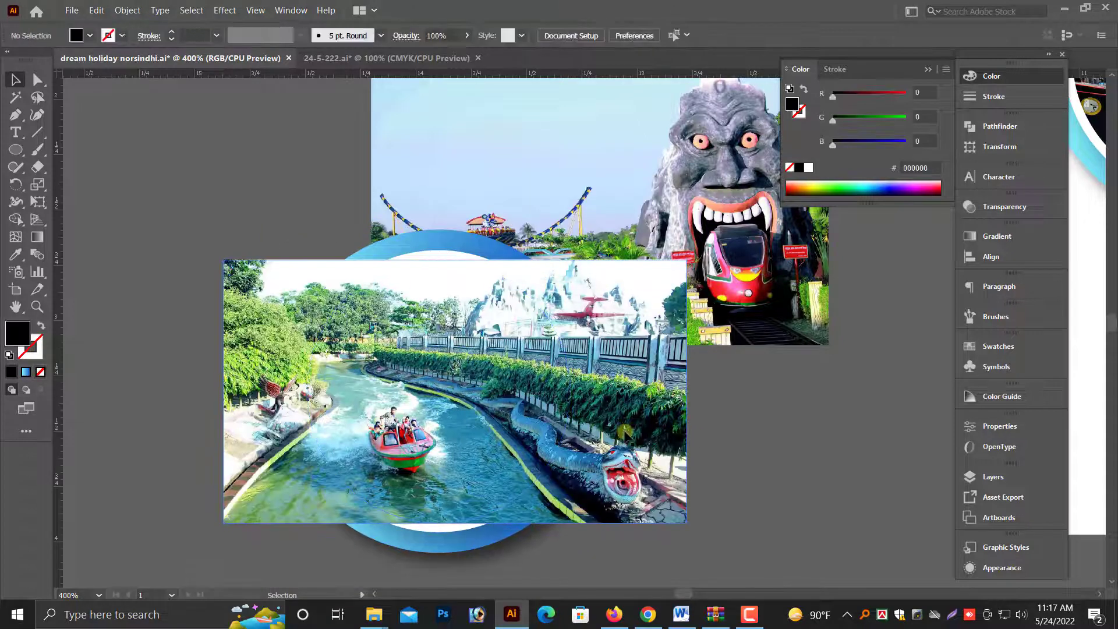
{"action": "left_click", "coordinate": [624, 432]}
{"action": "key", "text": "Delete"}
Outline the inner circle black and position the monster-train photo behind it, monster inside.
{"action": "key", "text": "ctrl+y"}
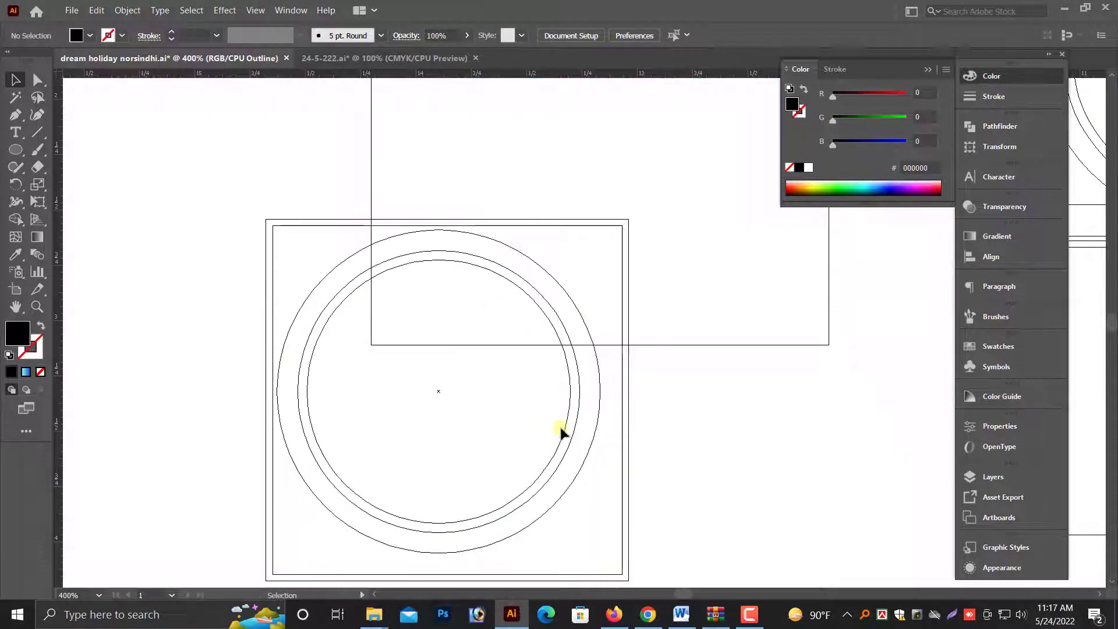
{"action": "left_click", "coordinate": [564, 434]}
{"action": "key", "text": "ctrl+y"}
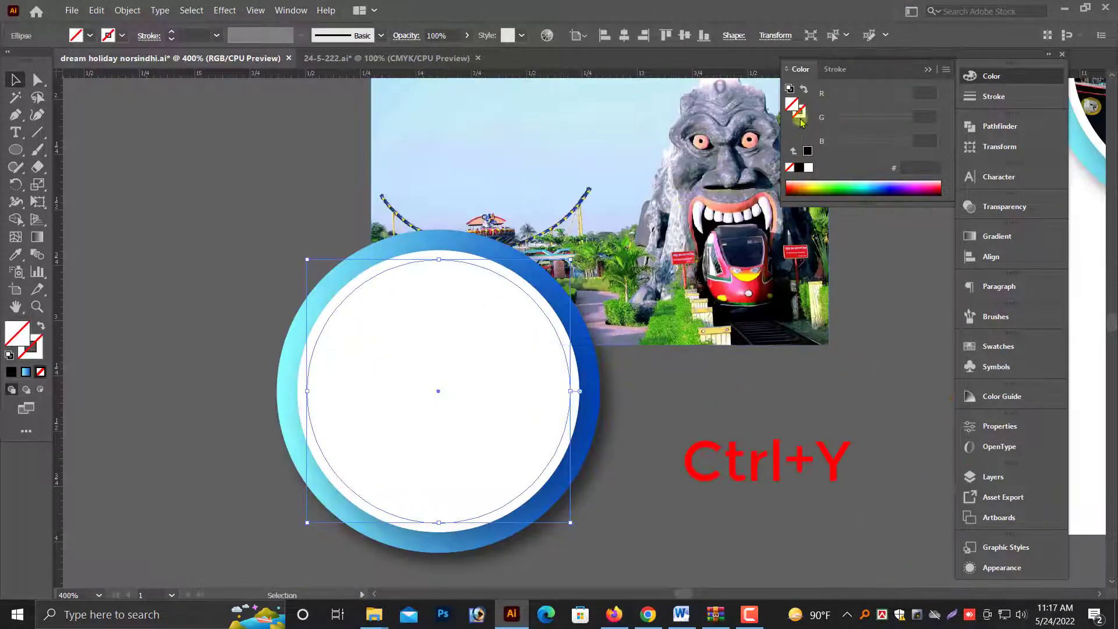
{"action": "left_click", "coordinate": [799, 168]}
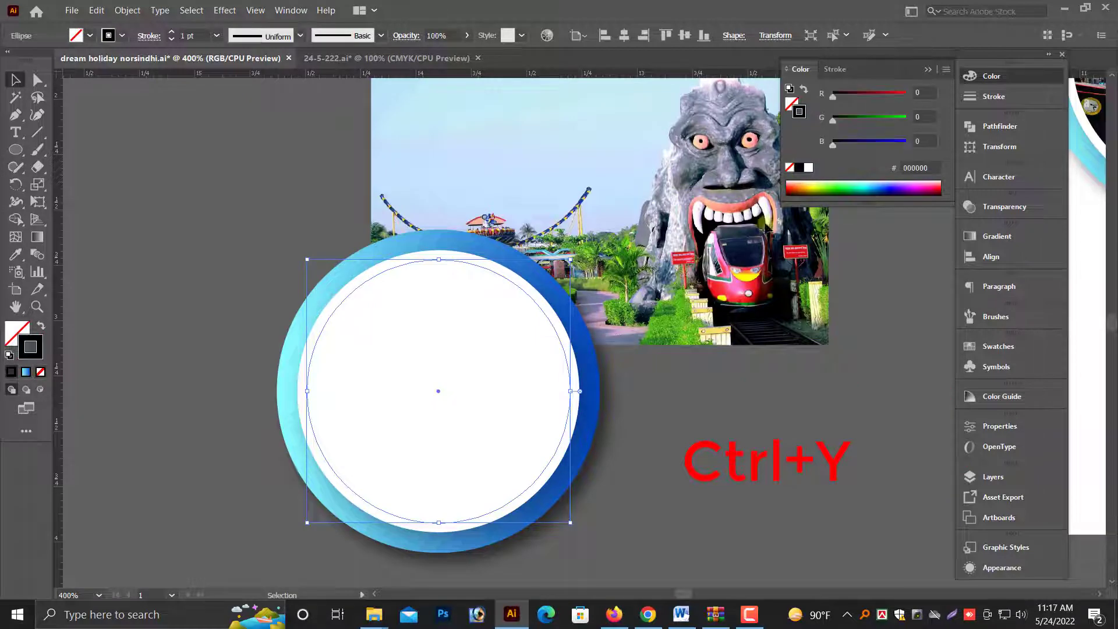
{"action": "left_click", "coordinate": [681, 360]}
{"action": "left_click_drag", "start_coordinate": [682, 254], "coordinate": [557, 405]}
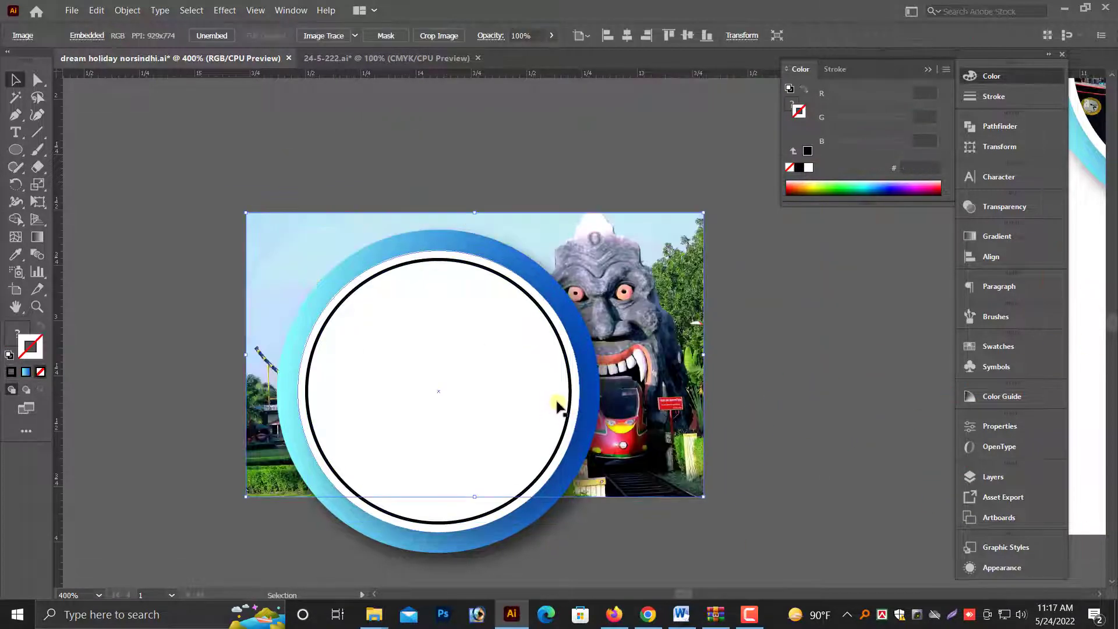
{"action": "key", "text": "ctrl+shift+bracketright"}
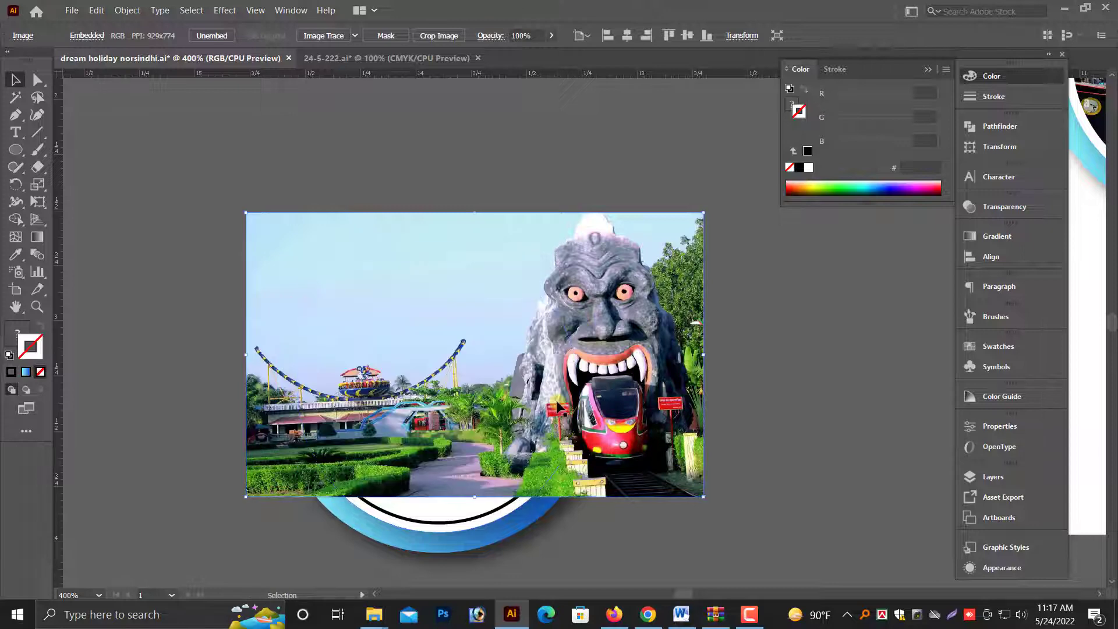
{"action": "left_click", "coordinate": [482, 520]}
{"action": "right_click", "coordinate": [484, 519]}
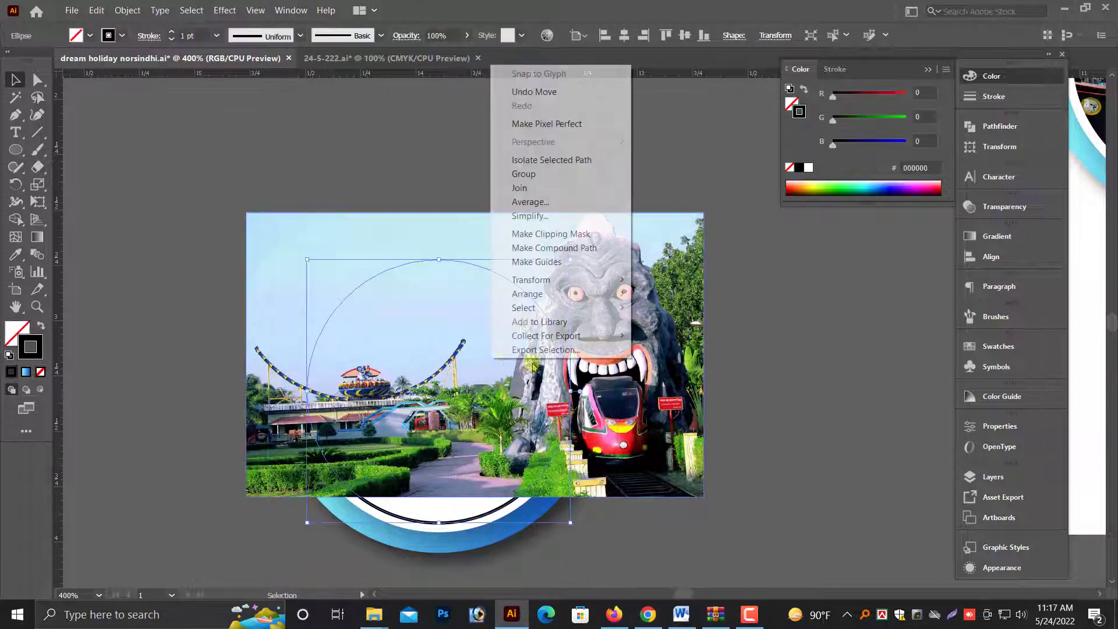
{"action": "mouse_move", "coordinate": [526, 293]}
{"action": "left_click", "coordinate": [670, 294]}
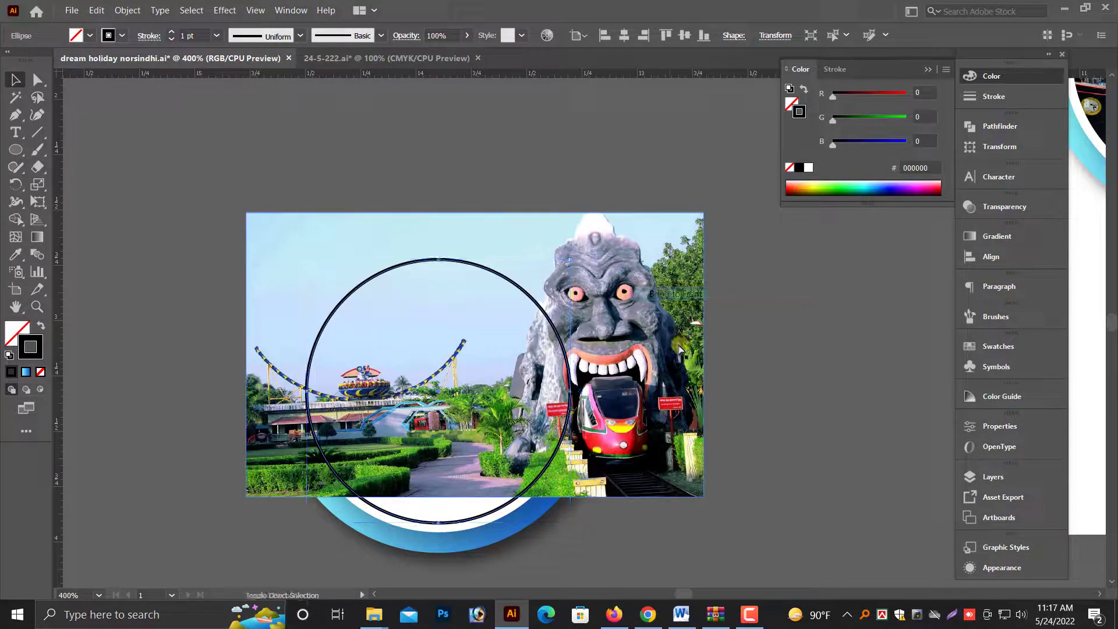
{"action": "mouse_move", "coordinate": [670, 407]}
{"action": "left_mouse_down"}
{"action": "mouse_move", "coordinate": [614, 446]}
{"action": "mouse_move", "coordinate": [603, 493]}
{"action": "mouse_move", "coordinate": [559, 495]}
{"action": "left_mouse_up"}
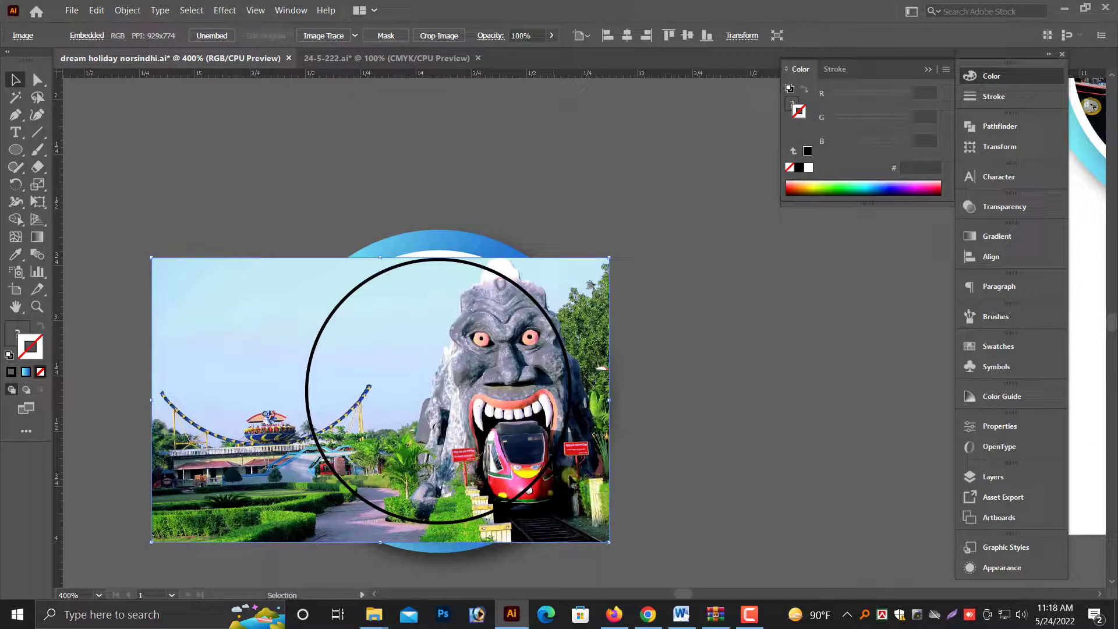
Clip the monster-train photo to the circle and group it with the blue ring.
{"action": "right_click", "coordinate": [551, 463]}
{"action": "left_click", "coordinate": [611, 365]}
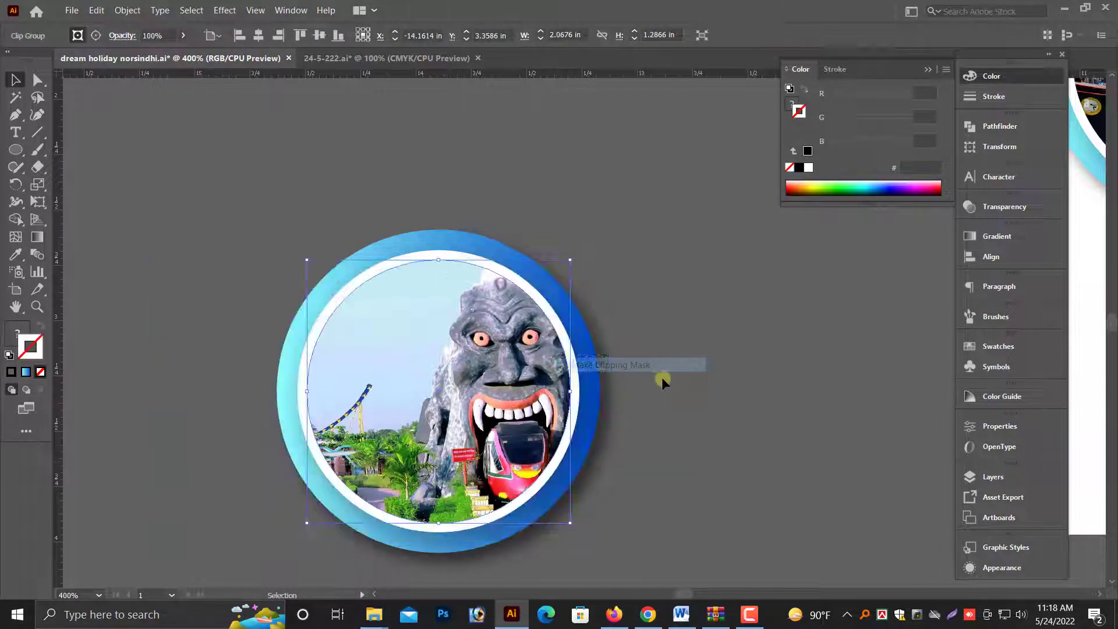
{"action": "right_click", "coordinate": [444, 337]}
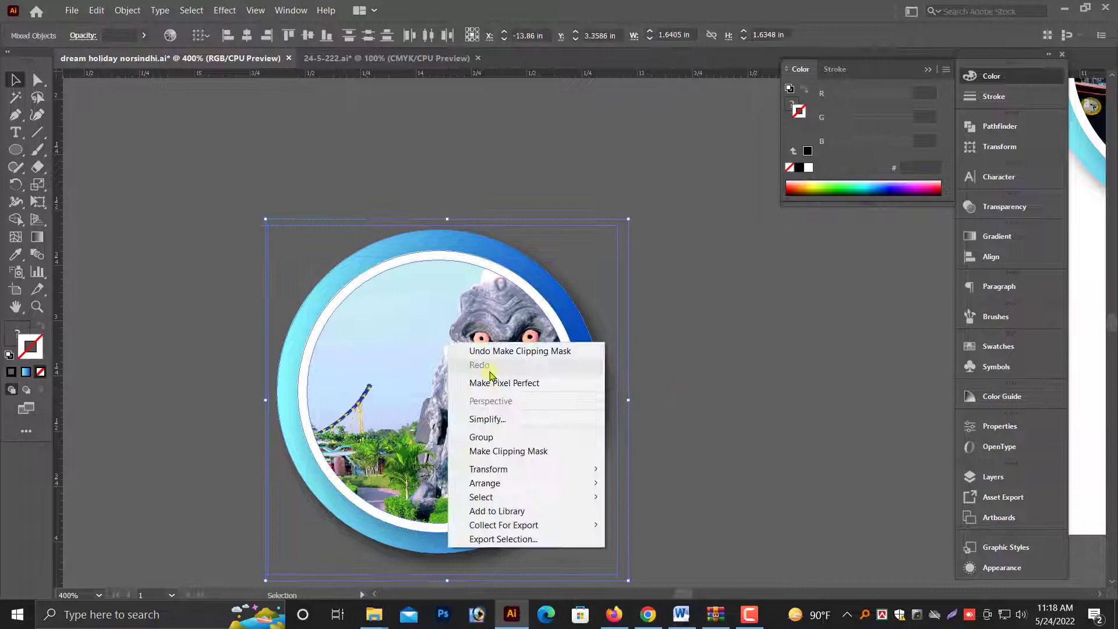
{"action": "left_click", "coordinate": [487, 437]}
{"action": "key", "text": "ctrl+minus"}
{"action": "key", "text": "ctrl+minus"}
{"action": "key", "text": "ctrl+minus"}
{"action": "key", "text": "ctrl+minus"}
Move the monster circle onto the banner and shift the boat circle right into an overlapping cluster.
{"action": "key", "text": "v"}
{"action": "left_click_drag", "start_coordinate": [452, 439], "coordinate": [704, 427]}
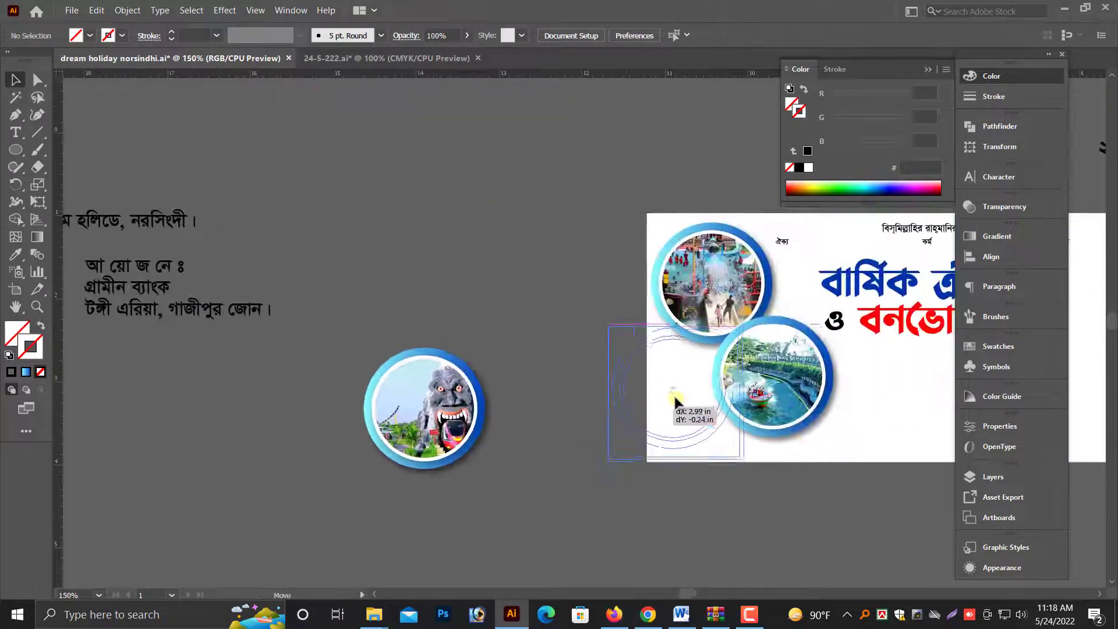
{"action": "key", "text": "ctrl+plus"}
{"action": "key", "text": "ctrl+plus"}
{"action": "left_click_drag", "start_coordinate": [655, 379], "coordinate": [628, 408]}
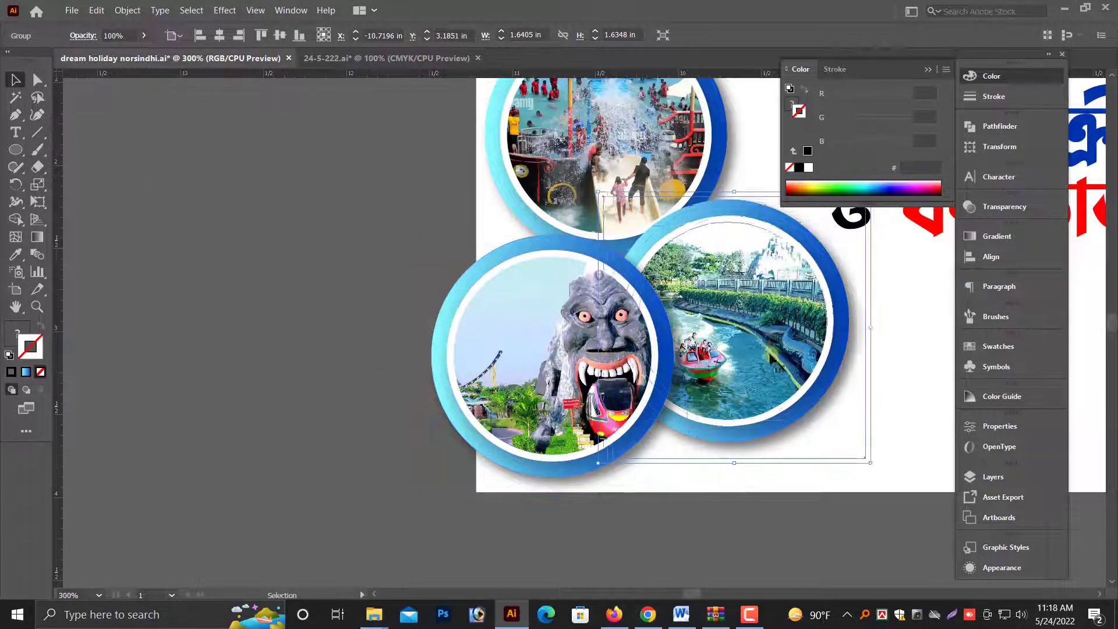
{"action": "left_click_drag", "start_coordinate": [757, 349], "coordinate": [789, 350]}
{"action": "left_click_drag", "start_coordinate": [523, 373], "coordinate": [512, 346]}
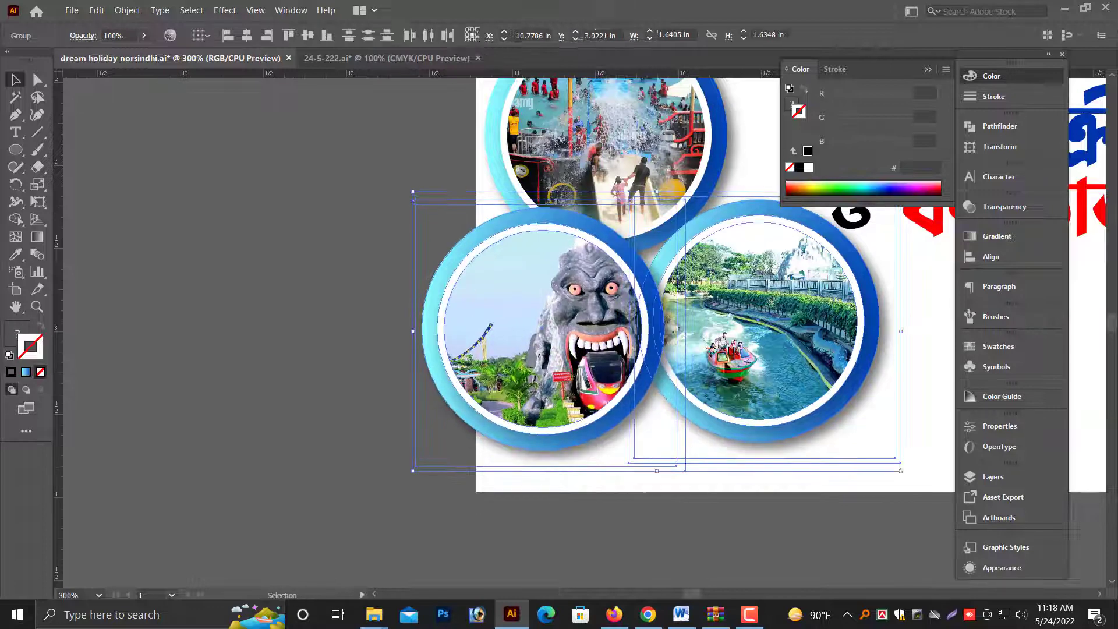
{"action": "scroll", "coordinate": [507, 343], "scroll_direction": "up", "scroll_amount": 3}
{"action": "left_click", "coordinate": [494, 342]}
Check the three-circle cluster beside the Bengali title and view the whole banner.
{"action": "key", "text": "ctrl+minus"}
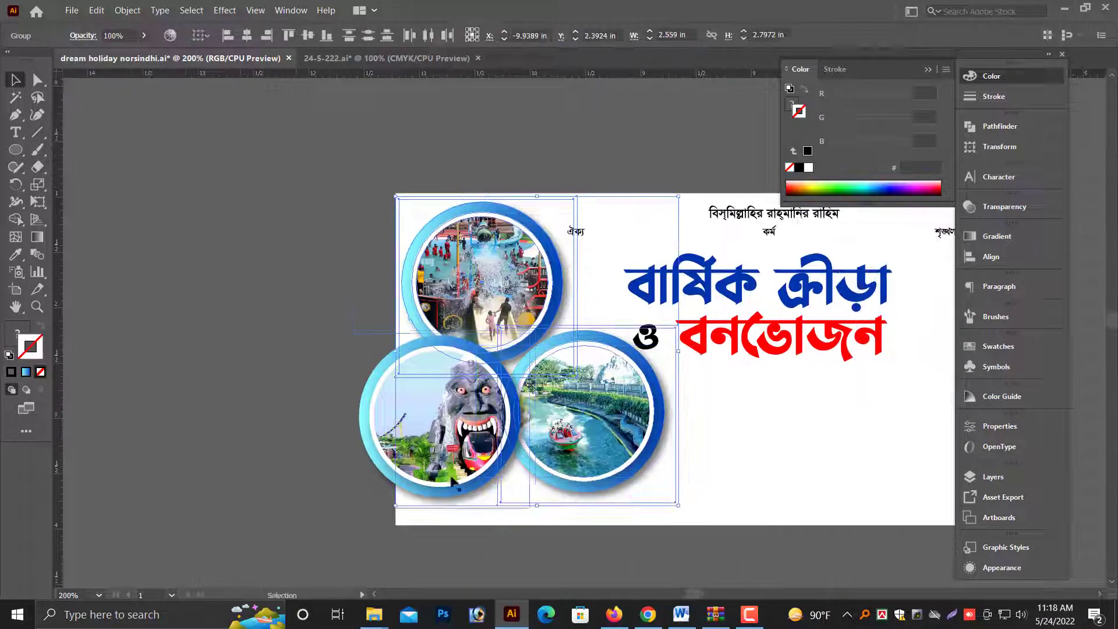
{"action": "left_click_drag", "start_coordinate": [390, 201], "coordinate": [572, 452]}
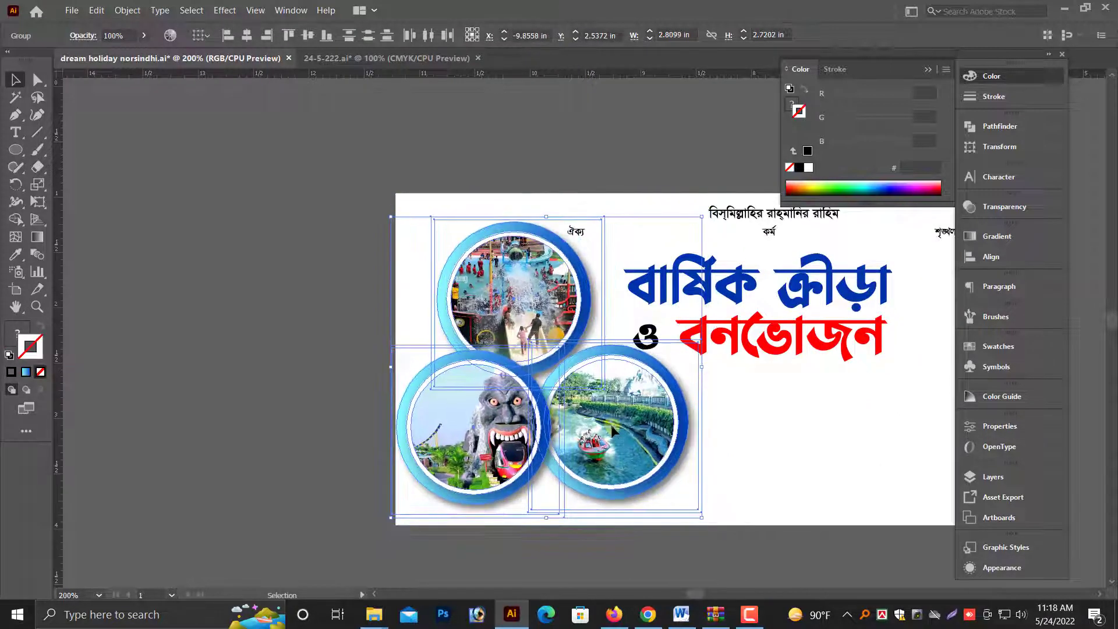
{"action": "left_click", "coordinate": [316, 399]}
{"action": "scroll", "coordinate": [578, 305], "scroll_direction": "right", "scroll_amount": 3}
{"action": "key", "text": "alt+space"}
{"action": "key", "text": "Escape"}
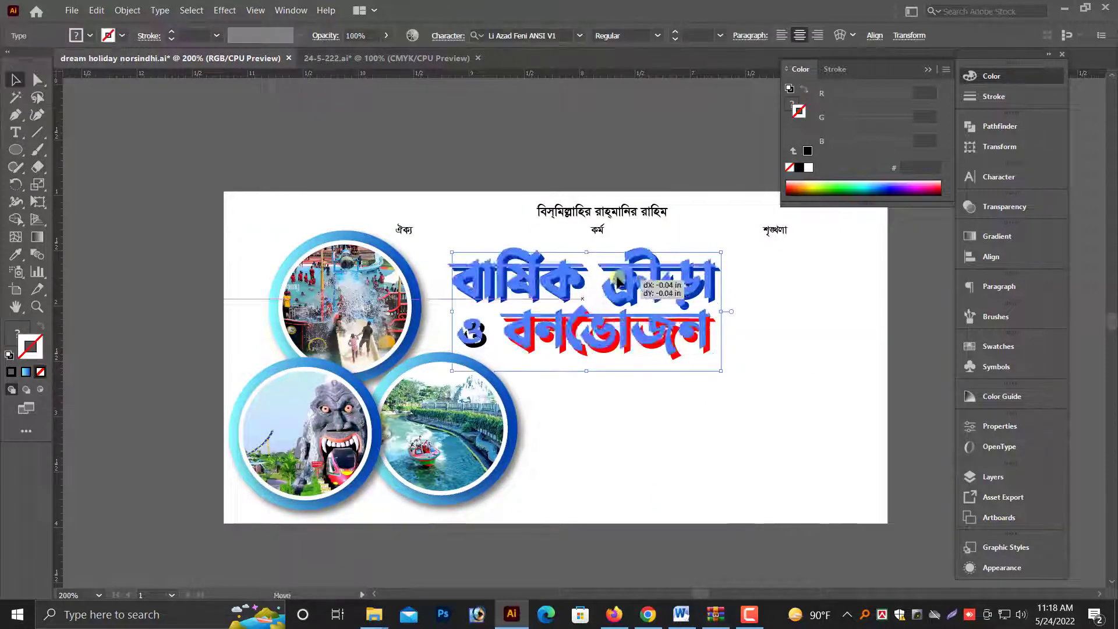
{"action": "scroll", "coordinate": [578, 304], "scroll_direction": "down", "scroll_amount": 1}
{"action": "key", "text": "ctrl+minus"}
{"action": "key", "text": "ctrl+plus"}
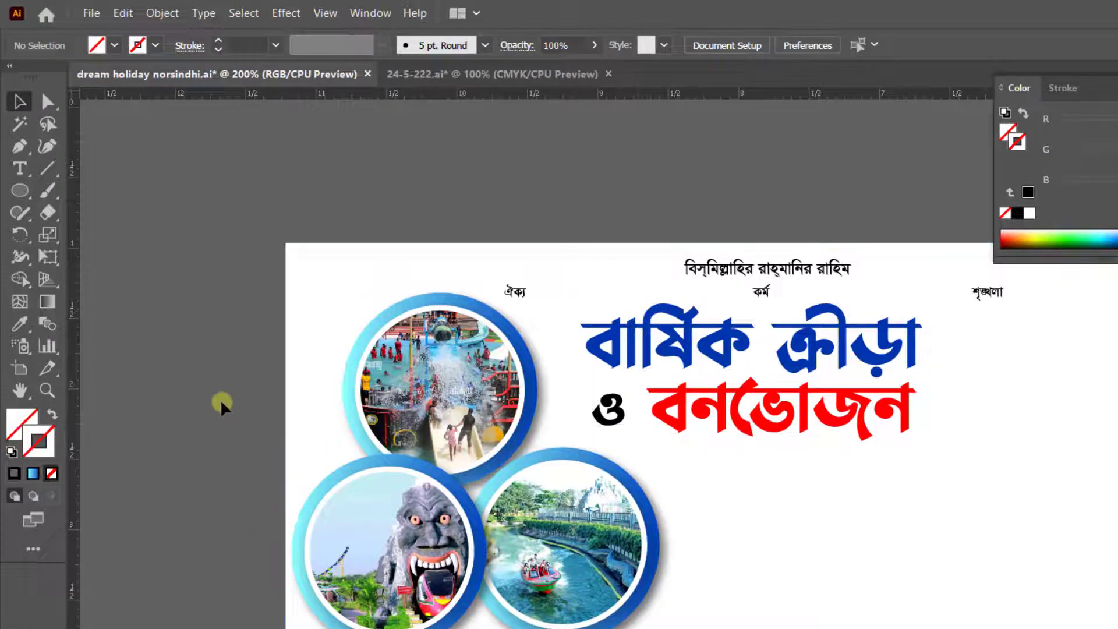
Draw a closed curved swoosh shape with the Pen tool covering the banner's top-left corner.
{"action": "left_click", "coordinate": [19, 147]}
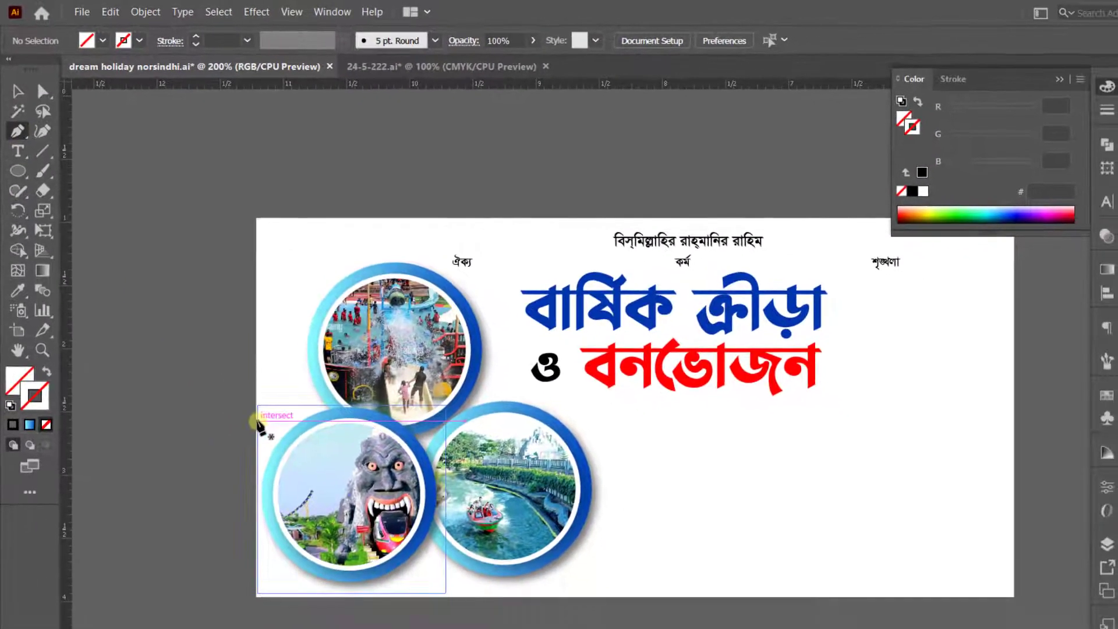
{"action": "left_click", "coordinate": [262, 428]}
{"action": "left_click_drag", "start_coordinate": [389, 249], "coordinate": [466, 254]}
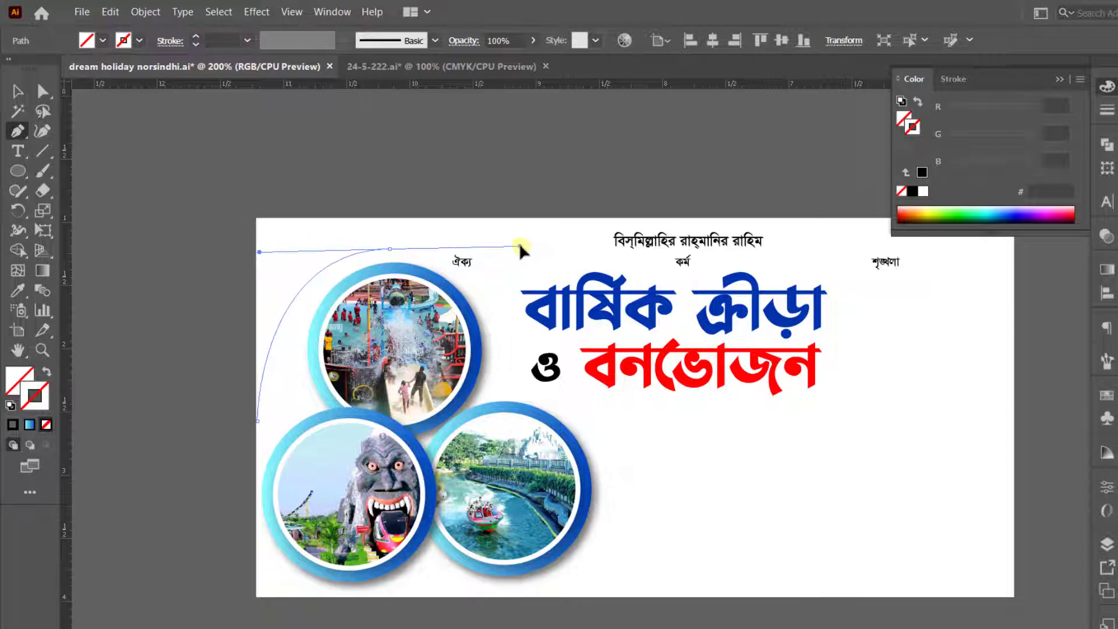
{"action": "left_click_drag", "start_coordinate": [524, 238], "coordinate": [614, 221]}
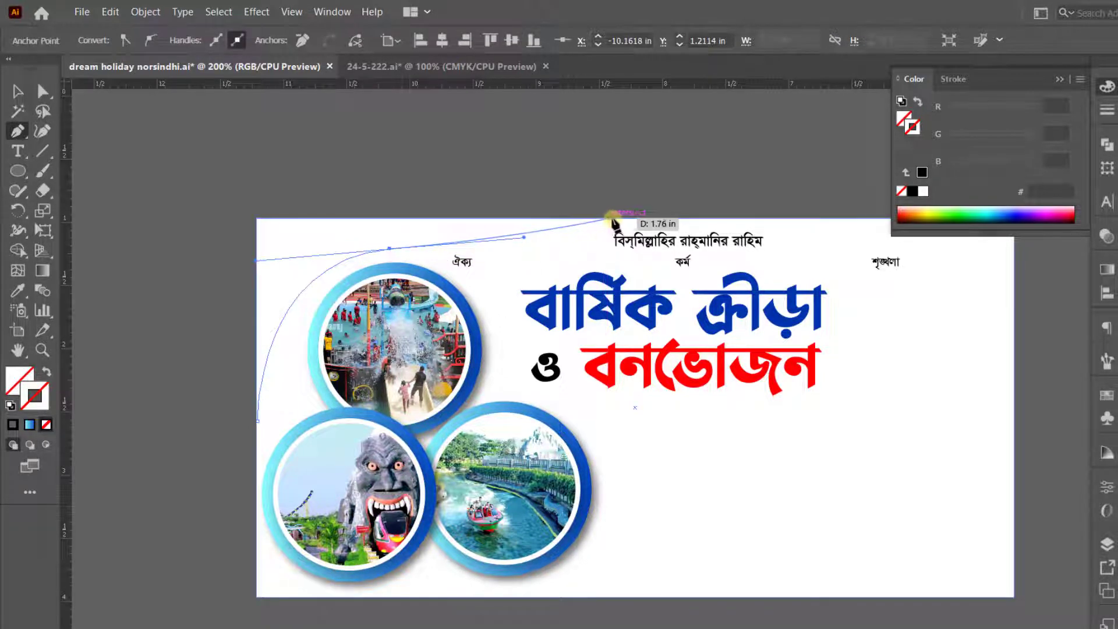
{"action": "left_click", "coordinate": [619, 208]}
{"action": "left_click", "coordinate": [466, 152]}
{"action": "left_click", "coordinate": [190, 144]}
{"action": "left_click", "coordinate": [156, 176]}
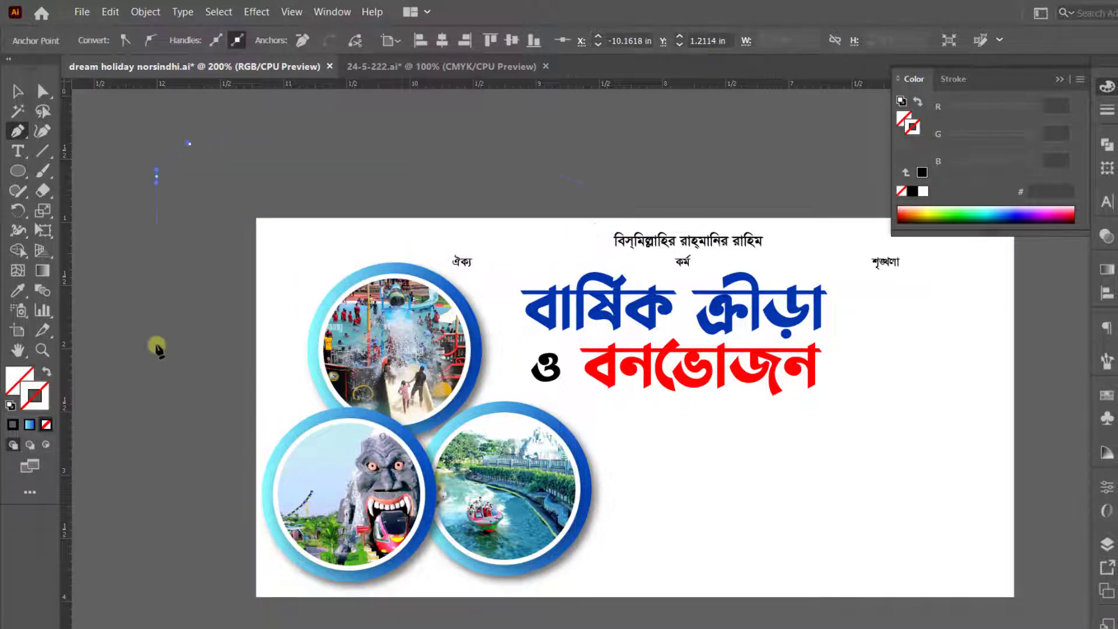
{"action": "left_click", "coordinate": [169, 454]}
Fill the swoosh solid black and trim away its part outside the artboard with Shape Builder.
{"action": "left_click", "coordinate": [24, 402]}
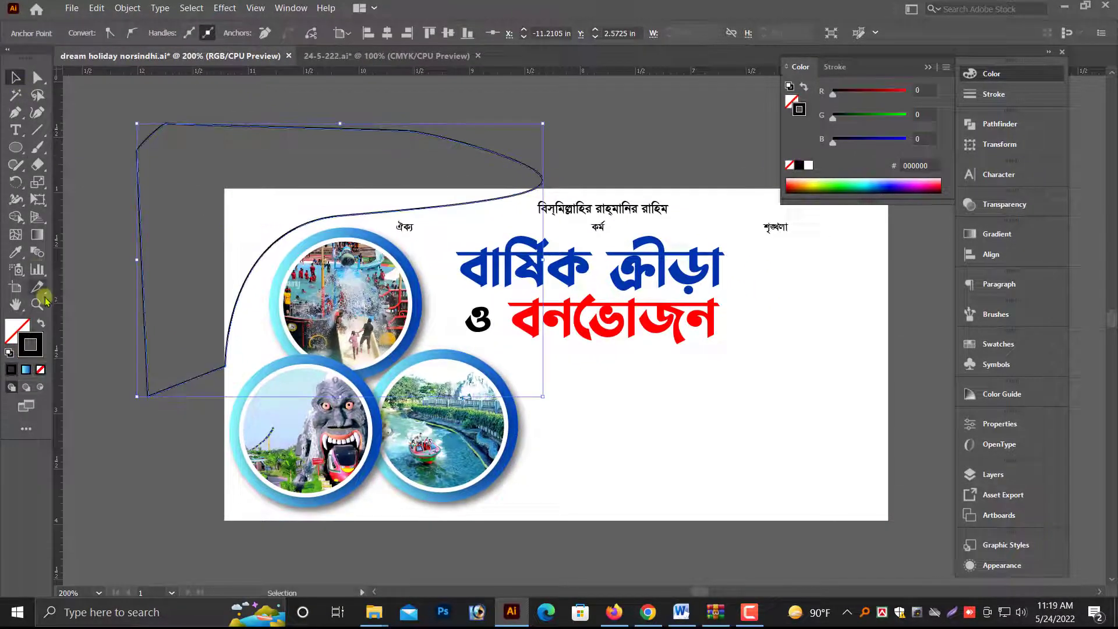
{"action": "left_click", "coordinate": [41, 325]}
{"action": "left_click", "coordinate": [744, 437]}
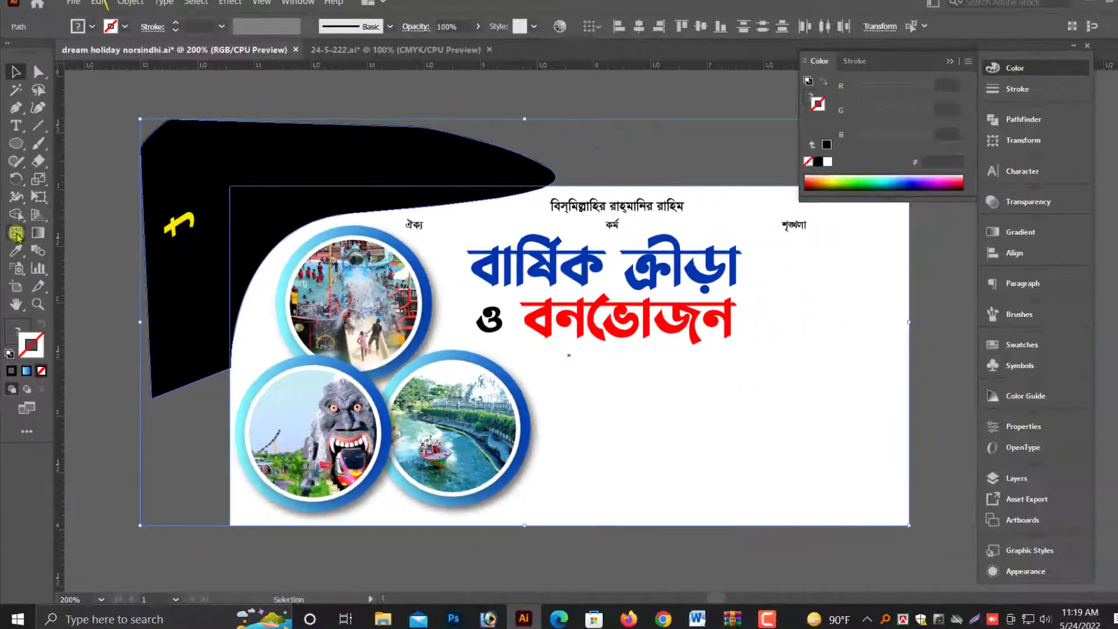
{"action": "key", "text": "shift+m"}
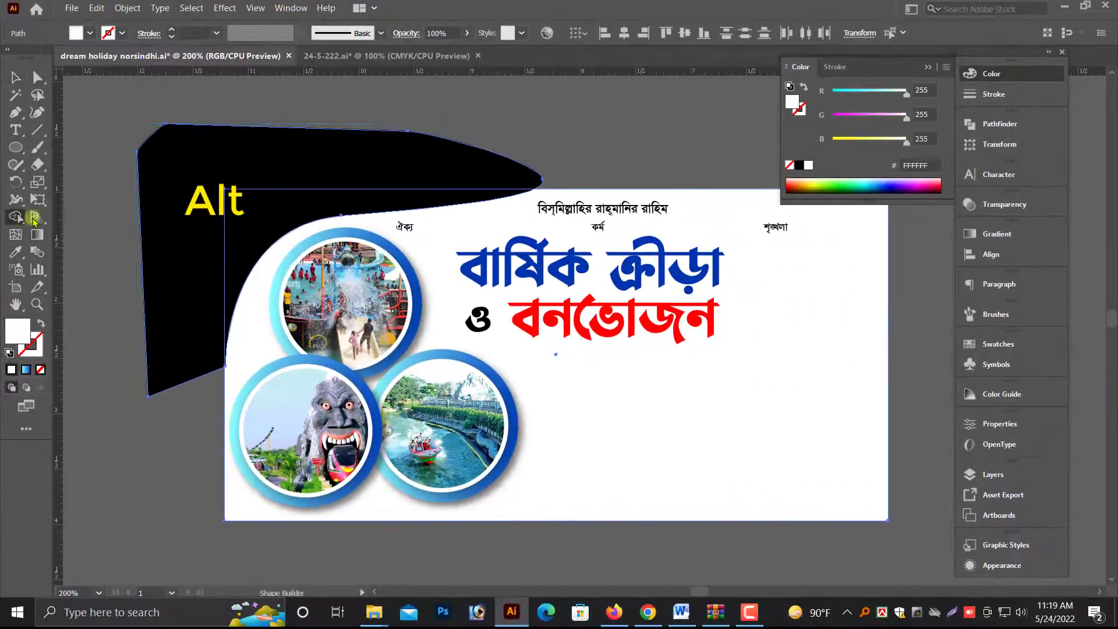
{"action": "left_click", "coordinate": [143, 239], "text": "alt"}
{"action": "left_click", "coordinate": [14, 78]}
{"action": "left_click", "coordinate": [194, 265]}
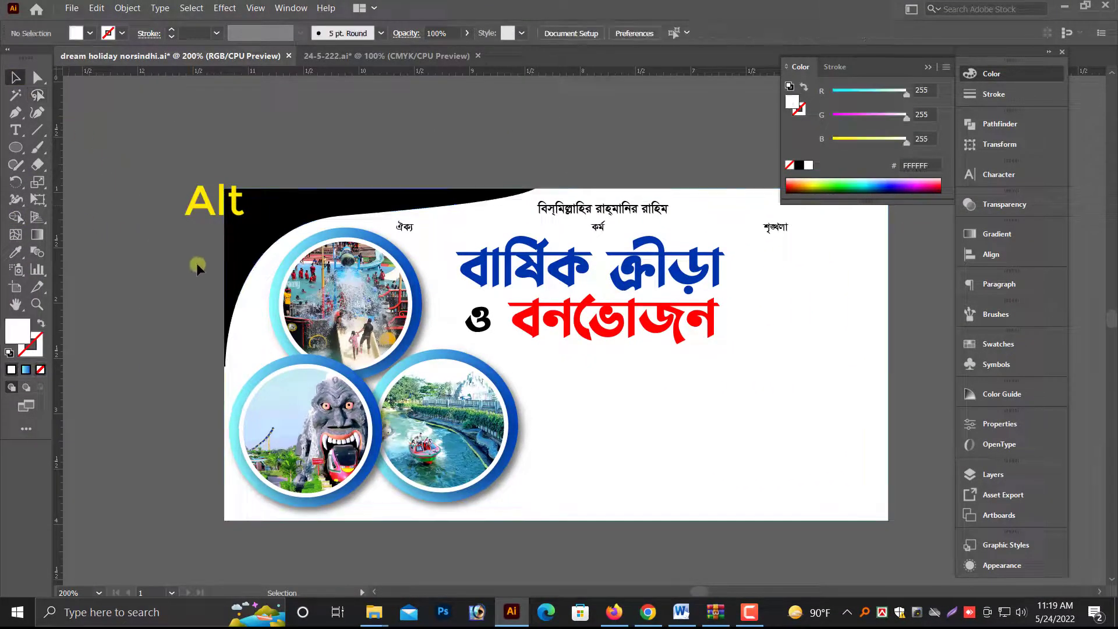
{"action": "left_click", "coordinate": [272, 264]}
{"action": "left_click", "coordinate": [17, 252]}
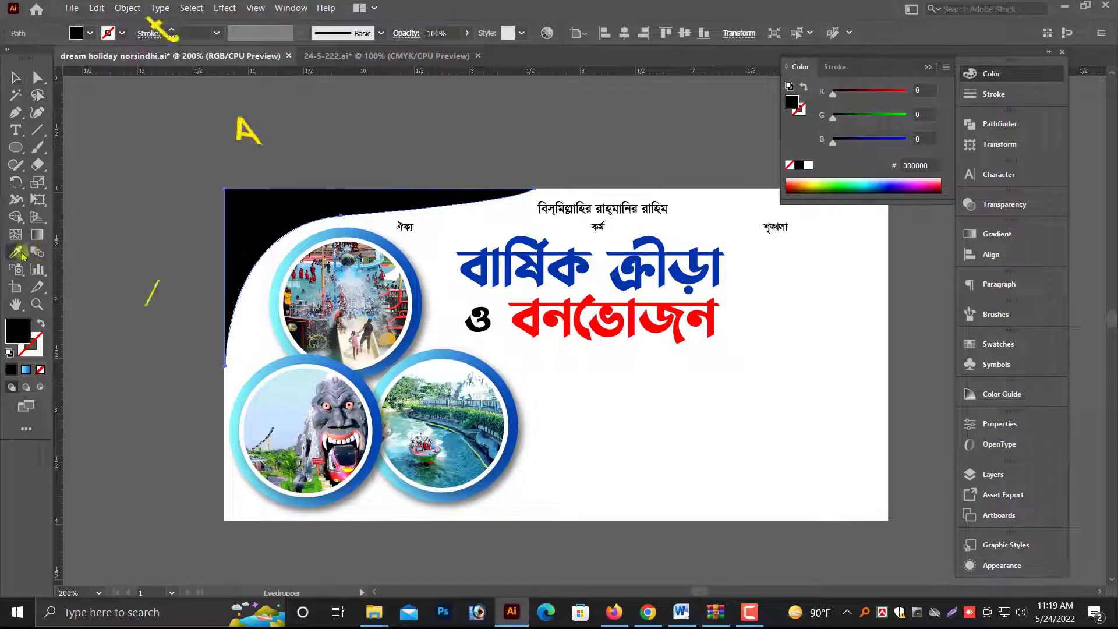
Sample the blue ring's cyan-to-deep-blue gradient onto the corner swoosh, Normal blend, 100% opacity.
{"action": "left_click", "coordinate": [424, 297]}
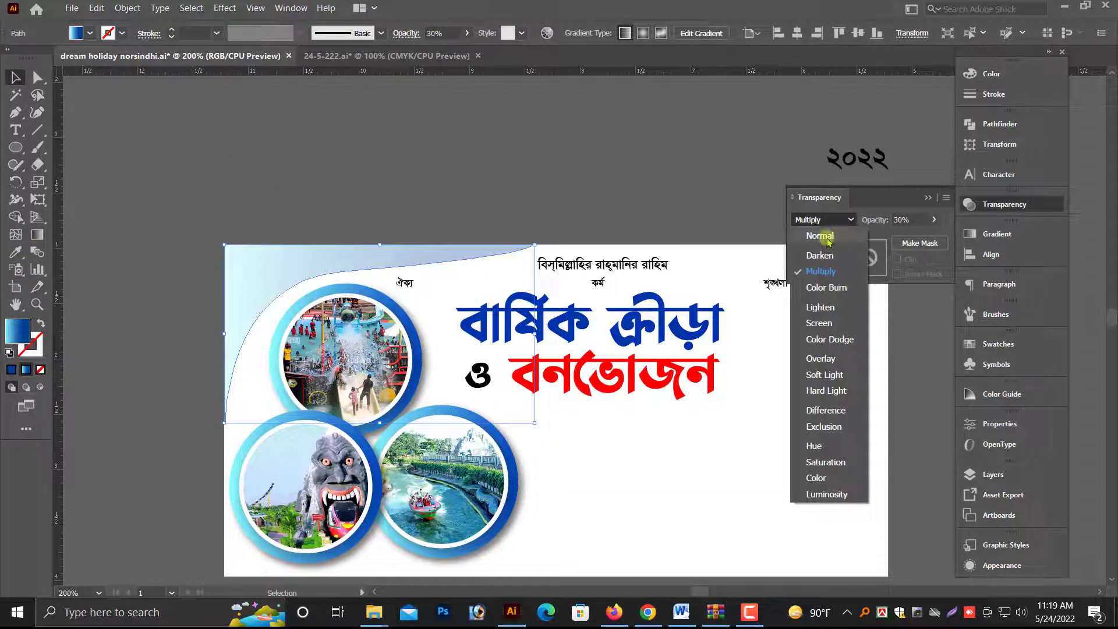
{"action": "left_click", "coordinate": [820, 236]}
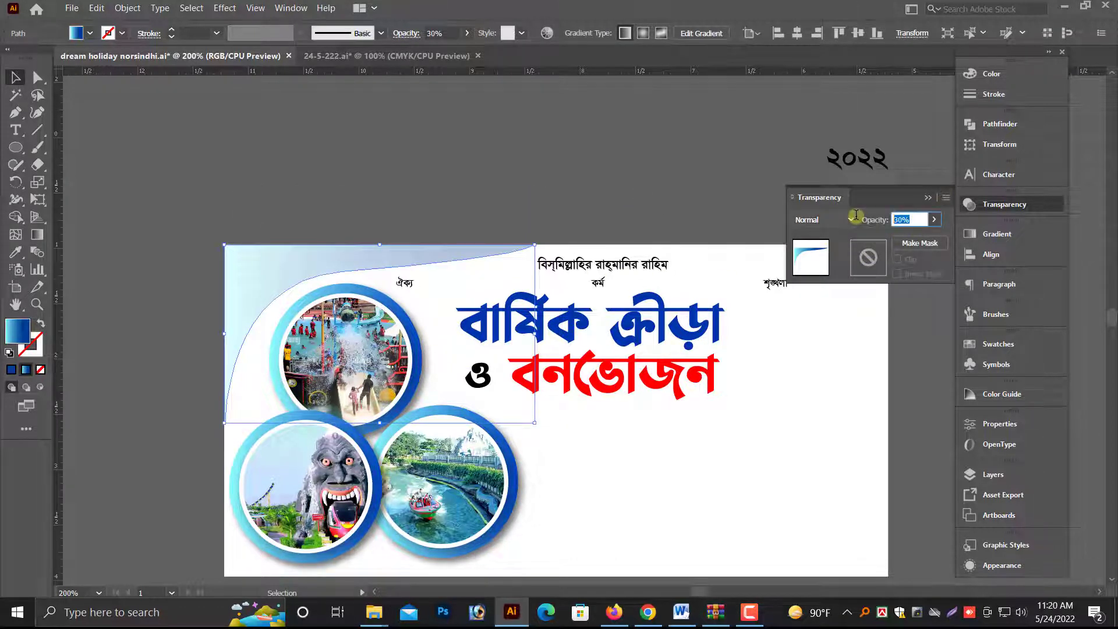
{"action": "left_click", "coordinate": [910, 219]}
{"action": "type", "text": "100"}
{"action": "key", "text": "Return"}
{"action": "left_click", "coordinate": [626, 197]}
{"action": "scroll", "coordinate": [490, 276], "scroll_direction": "down", "scroll_amount": 3}
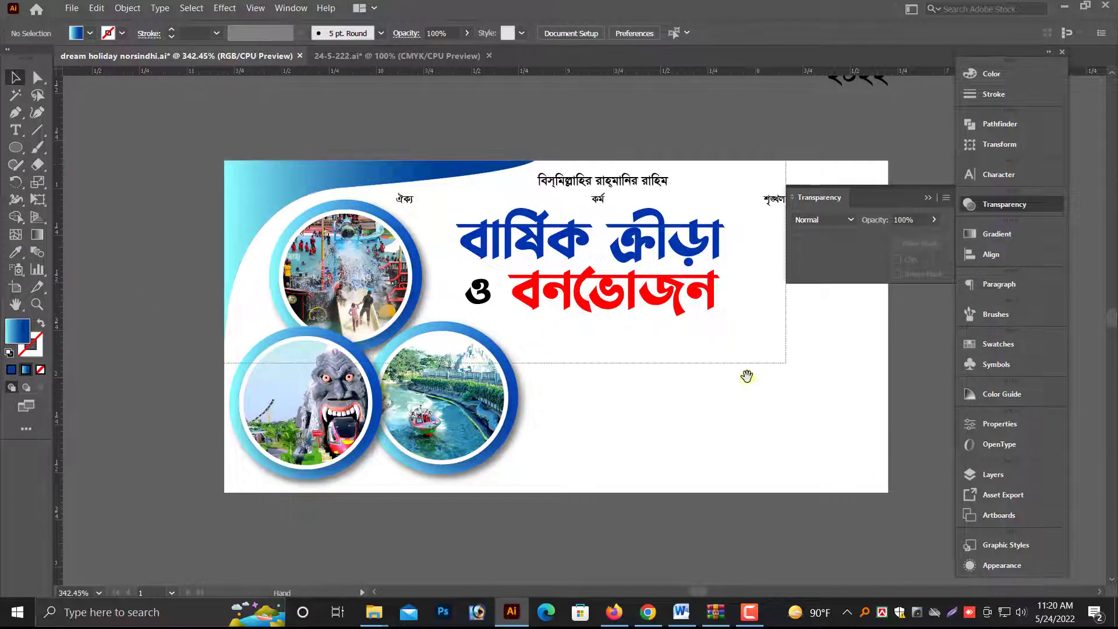
{"action": "scroll", "coordinate": [183, 423], "scroll_direction": "up", "scroll_amount": 3}
{"action": "scroll", "coordinate": [114, 457], "scroll_direction": "down", "scroll_amount": 1}
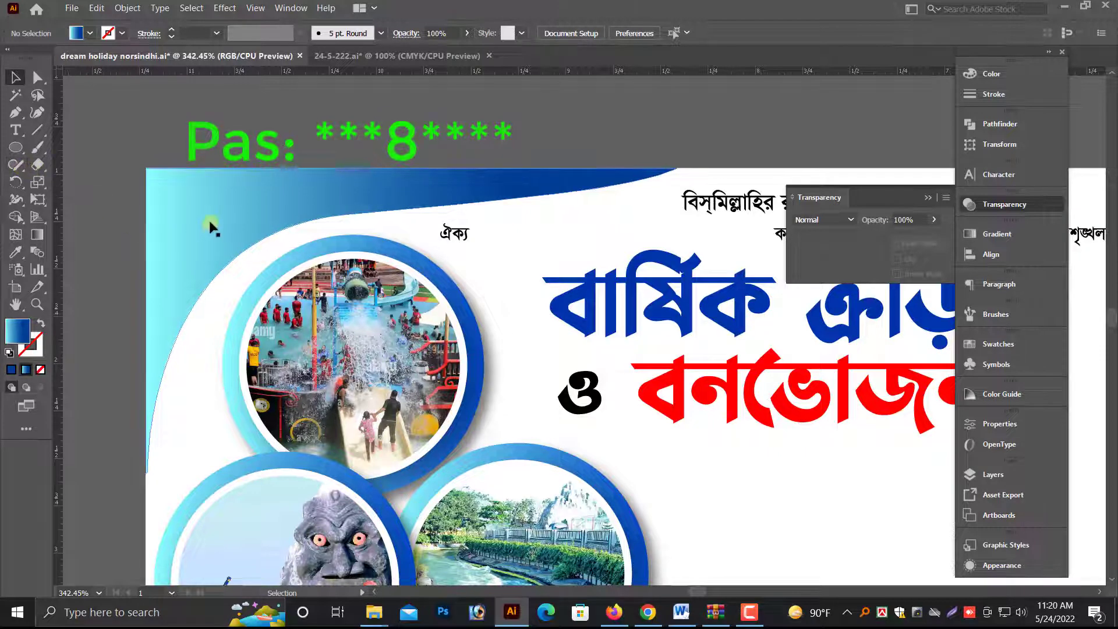
Duplicate the gradient swoosh, enlarge the copy, and redraw its gradient along a diagonal.
{"action": "left_click_drag", "start_coordinate": [211, 224], "coordinate": [225, 239]}
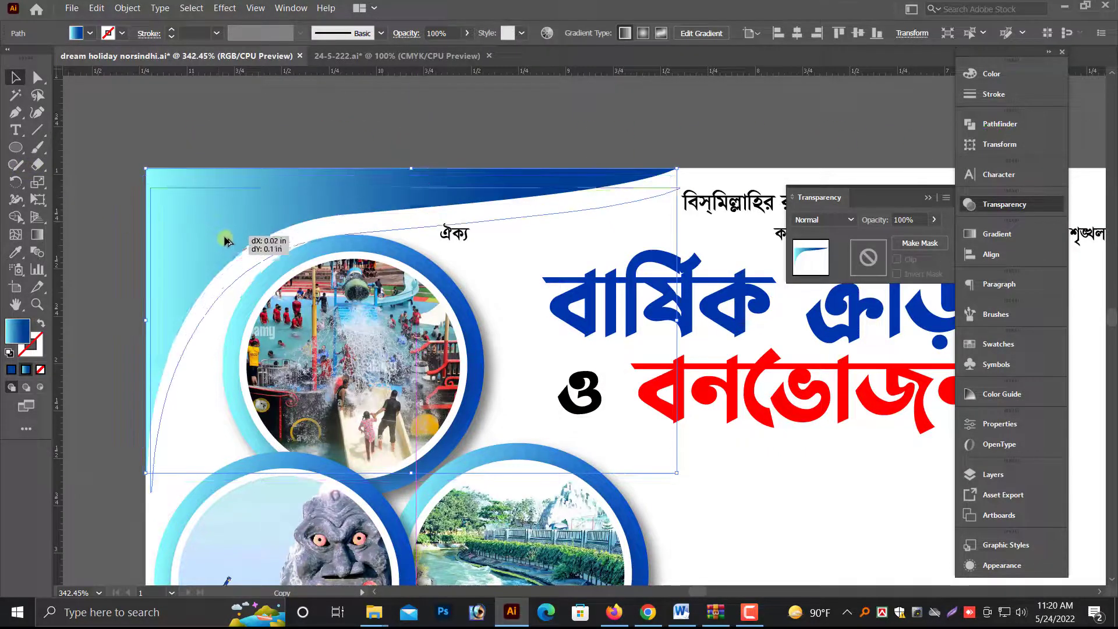
{"action": "left_click_drag", "start_coordinate": [225, 238], "coordinate": [216, 232]}
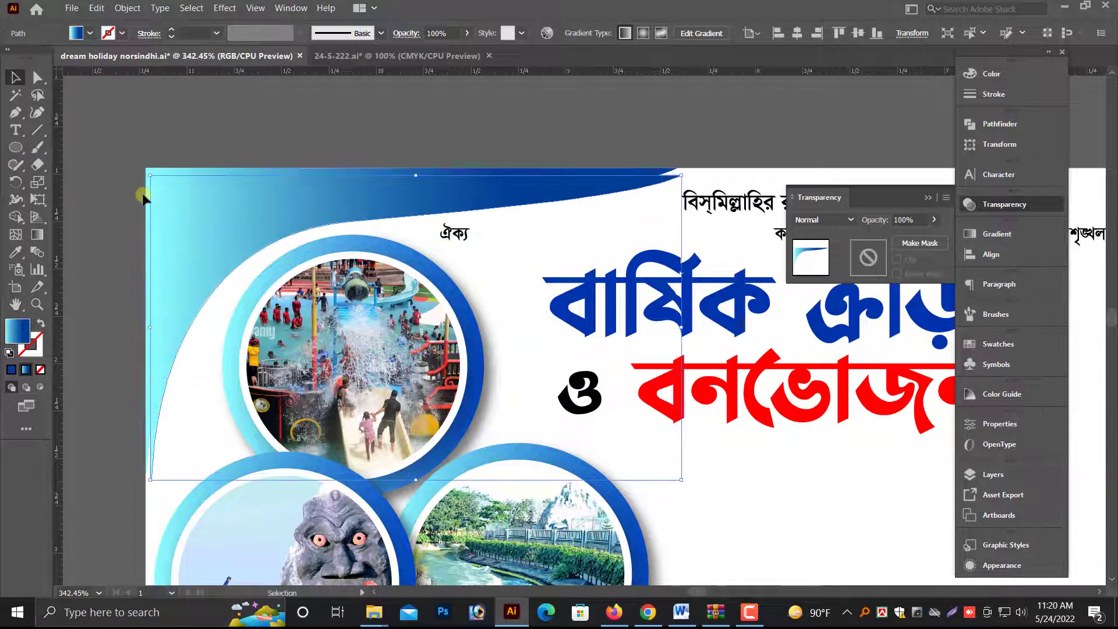
{"action": "mouse_move", "coordinate": [143, 173]}
{"action": "left_mouse_down"}
{"action": "mouse_move", "coordinate": [133, 154]}
{"action": "mouse_move", "coordinate": [138, 173]}
{"action": "left_mouse_up"}
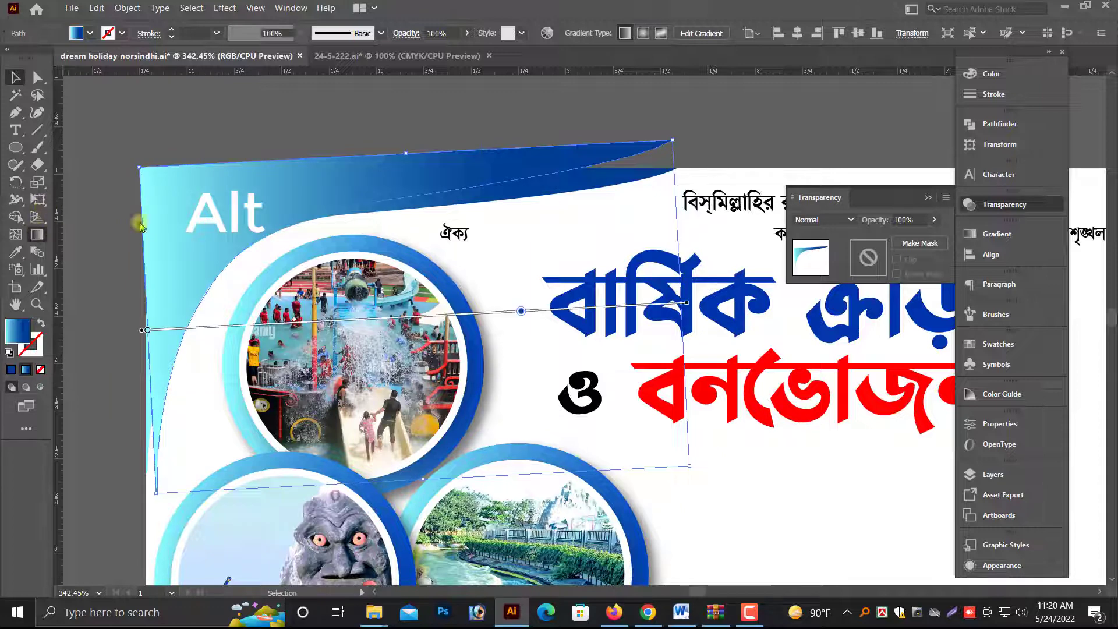
{"action": "left_click_drag", "start_coordinate": [394, 175], "coordinate": [328, 301]}
Rotate and reposition the swoosh copy, stretching its top-right corner along the banner's top edge.
{"action": "left_click", "coordinate": [15, 81]}
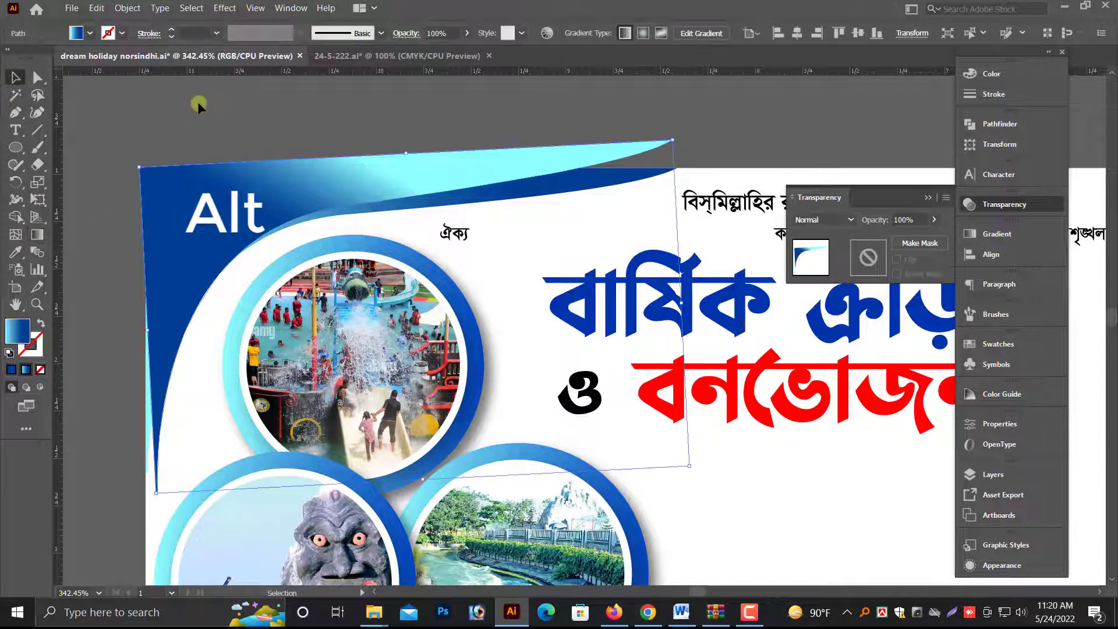
{"action": "left_click", "coordinate": [197, 102]}
{"action": "left_click", "coordinate": [237, 241]}
{"action": "scroll", "coordinate": [168, 436], "scroll_direction": "down", "scroll_amount": 2}
{"action": "left_click_drag", "start_coordinate": [168, 435], "coordinate": [136, 461]}
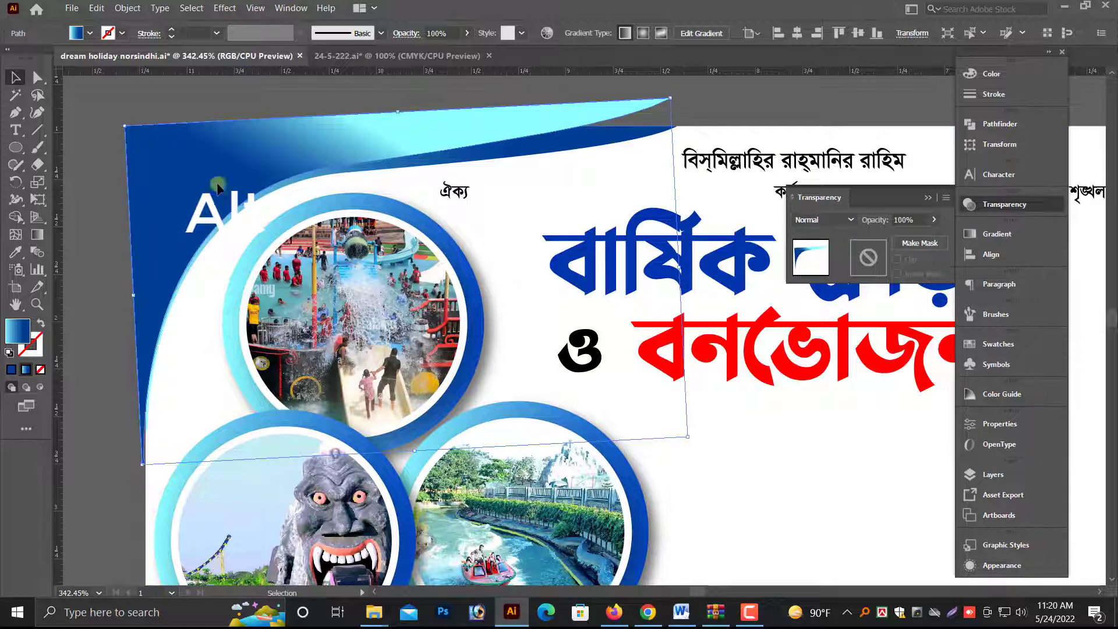
{"action": "left_click_drag", "start_coordinate": [218, 188], "coordinate": [225, 196]}
{"action": "left_click_drag", "start_coordinate": [676, 104], "coordinate": [674, 92]}
{"action": "scroll", "coordinate": [167, 449], "scroll_direction": "down", "scroll_amount": 1}
{"action": "left_click_drag", "start_coordinate": [145, 456], "coordinate": [140, 463]}
{"action": "left_click_drag", "start_coordinate": [213, 175], "coordinate": [204, 175]}
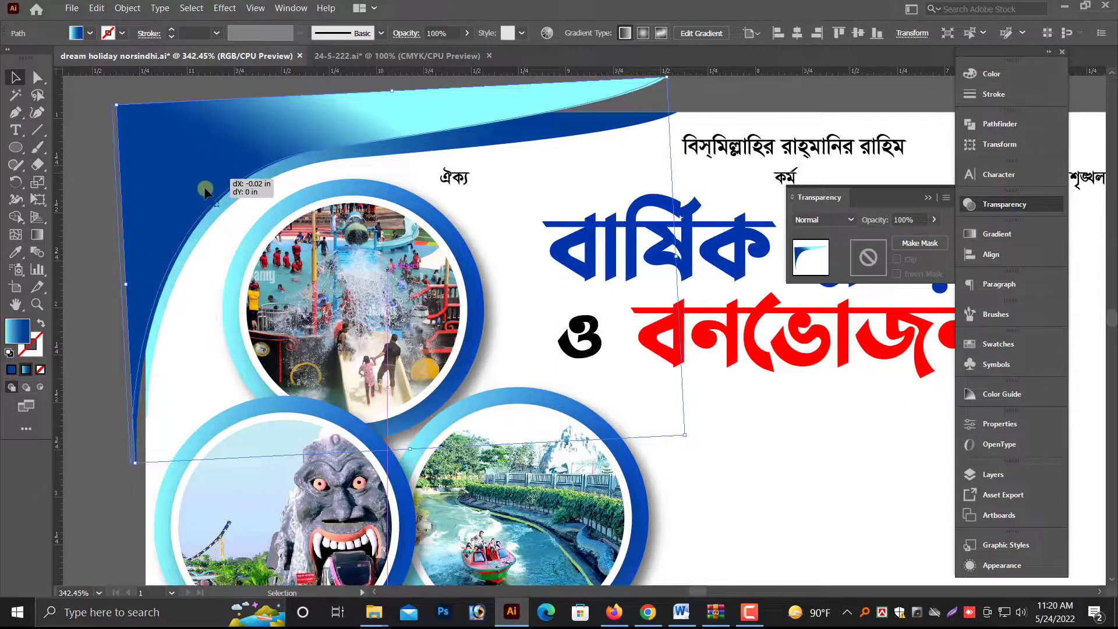
{"action": "scroll", "coordinate": [629, 150], "scroll_direction": "up", "scroll_amount": 2}
{"action": "left_click_drag", "start_coordinate": [662, 105], "coordinate": [672, 108]}
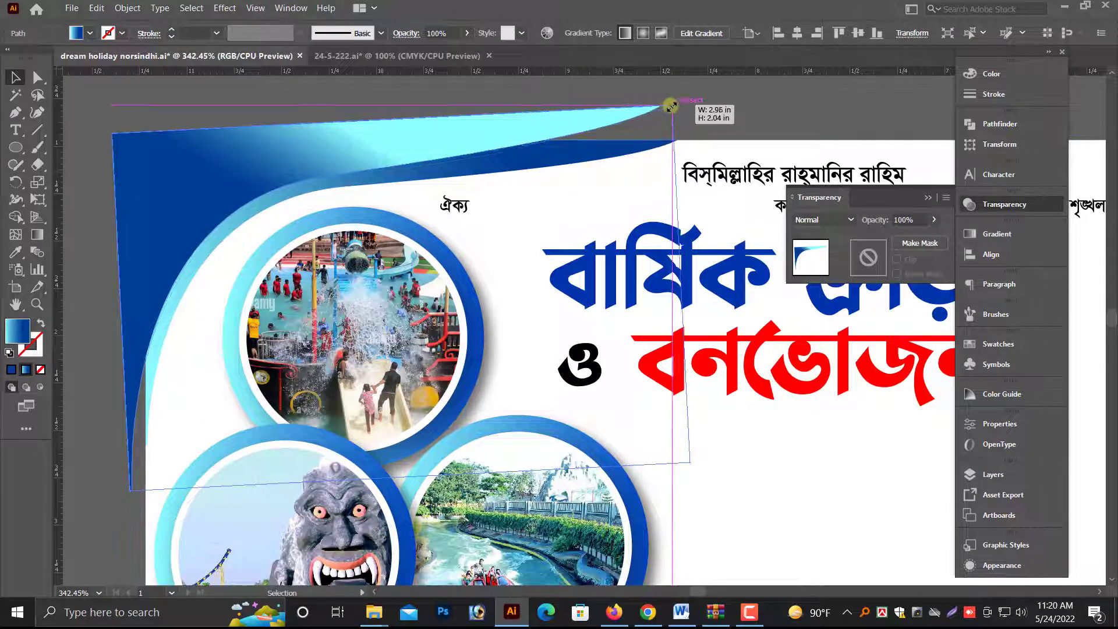
Trim the swoosh copy's overhang outside the artboard with Shape Builder.
{"action": "left_click", "coordinate": [16, 217]}
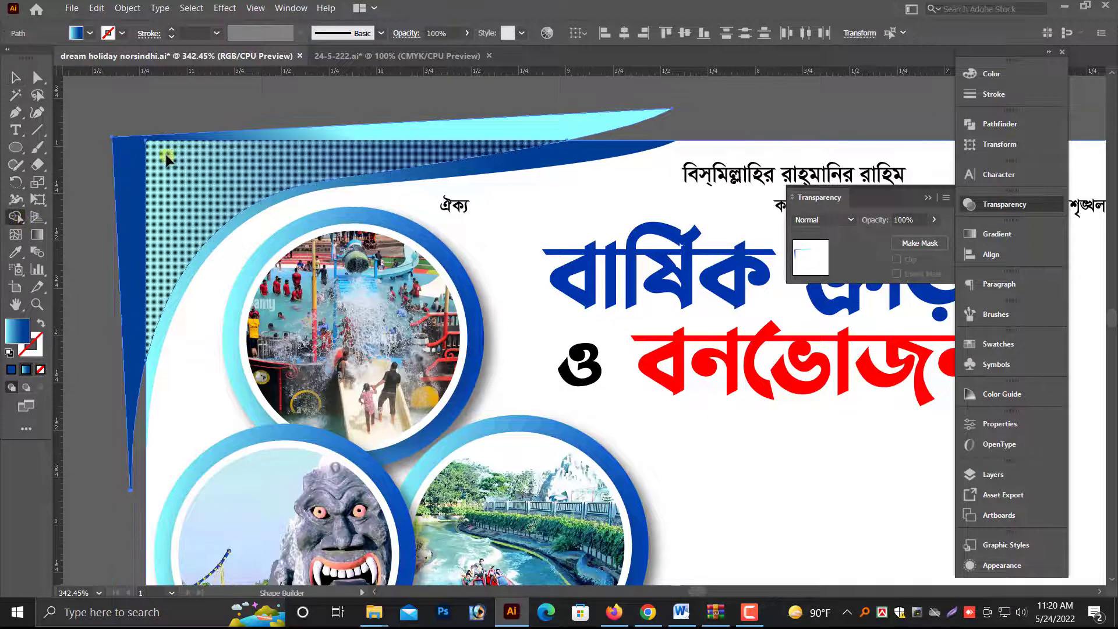
{"action": "left_click_drag", "start_coordinate": [169, 161], "coordinate": [710, 105]}
{"action": "key", "text": "v"}
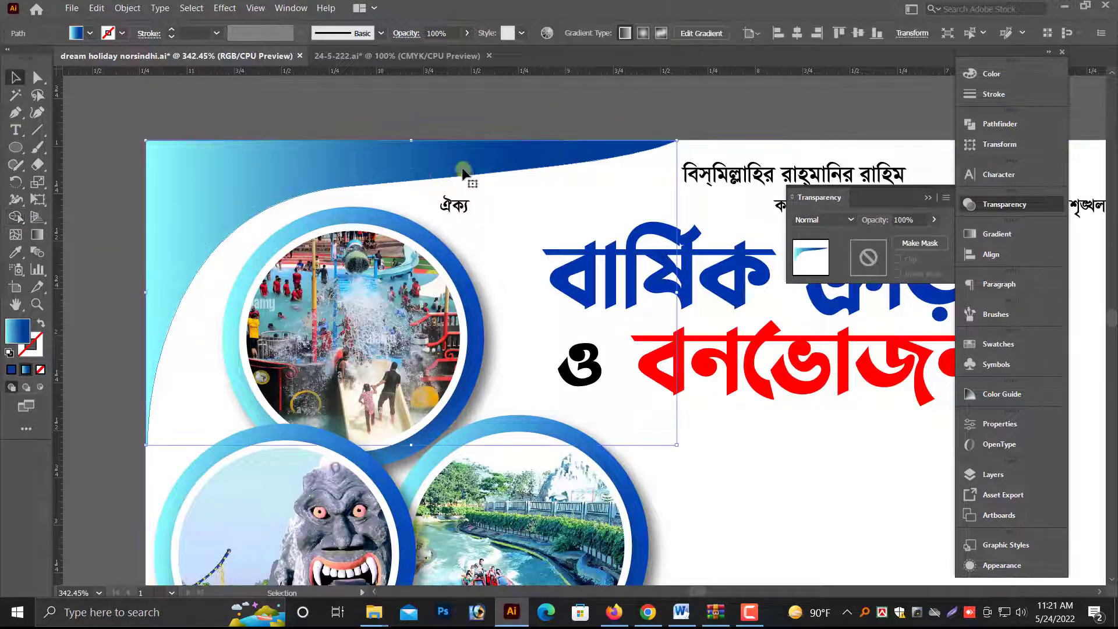
{"action": "key", "text": "ctrl+z"}
{"action": "key", "text": "ctrl+z"}
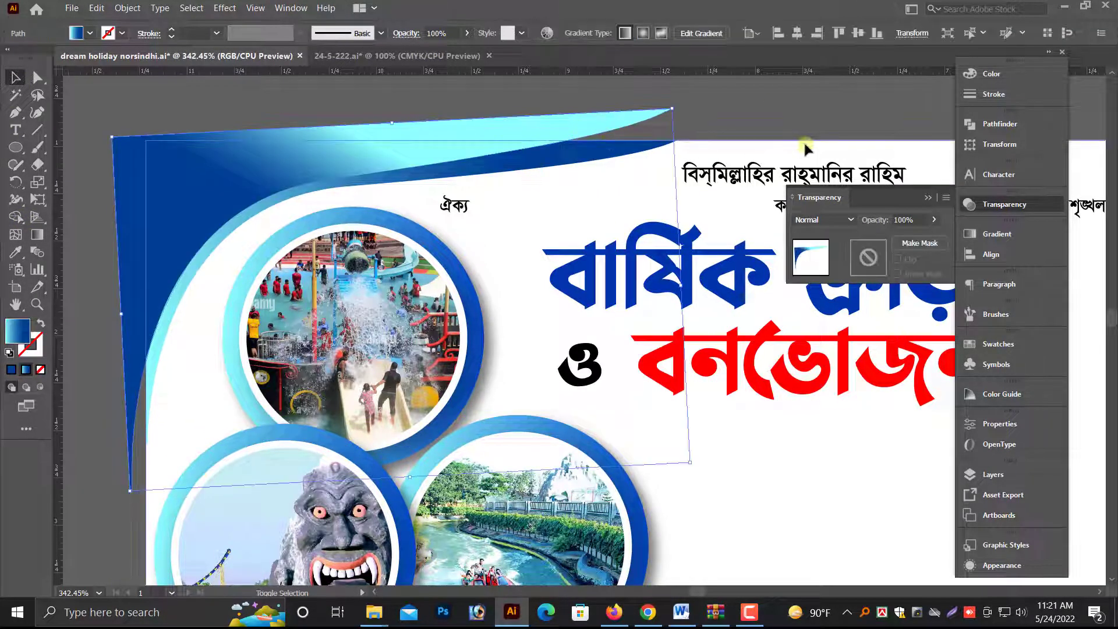
{"action": "key", "text": "shift+m"}
{"action": "left_click", "coordinate": [589, 135], "text": "alt"}
{"action": "key", "text": "v"}
{"action": "key", "text": "ctrl+minus"}
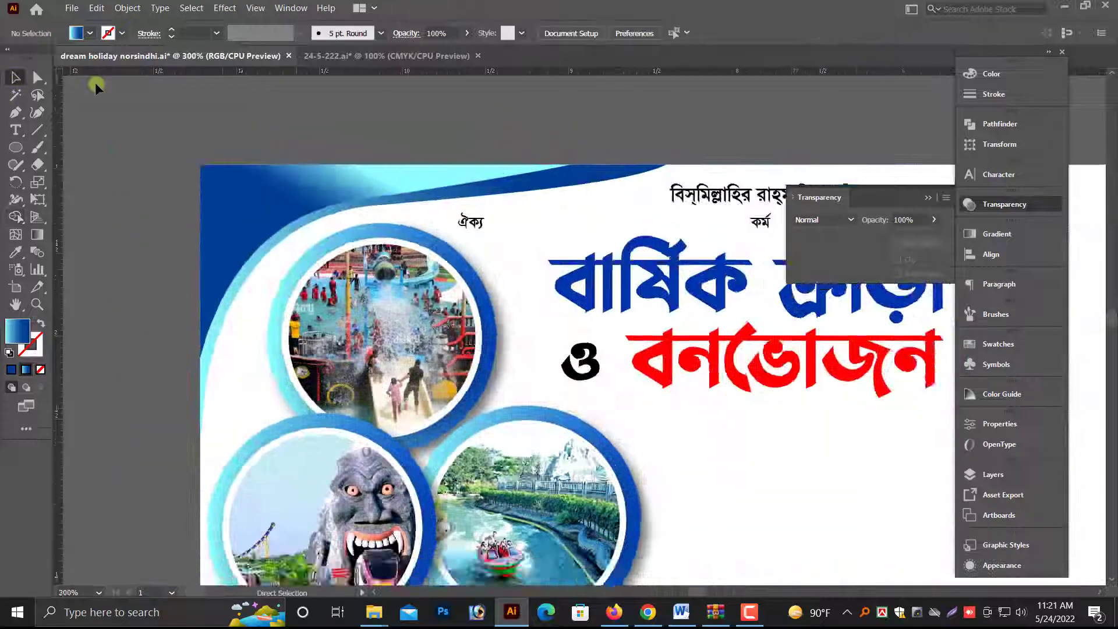
{"action": "key", "text": "ctrl+minus"}
{"action": "key", "text": "ctrl+minus"}
{"action": "key", "text": "ctrl+minus"}
{"action": "key", "text": "ctrl+minus"}
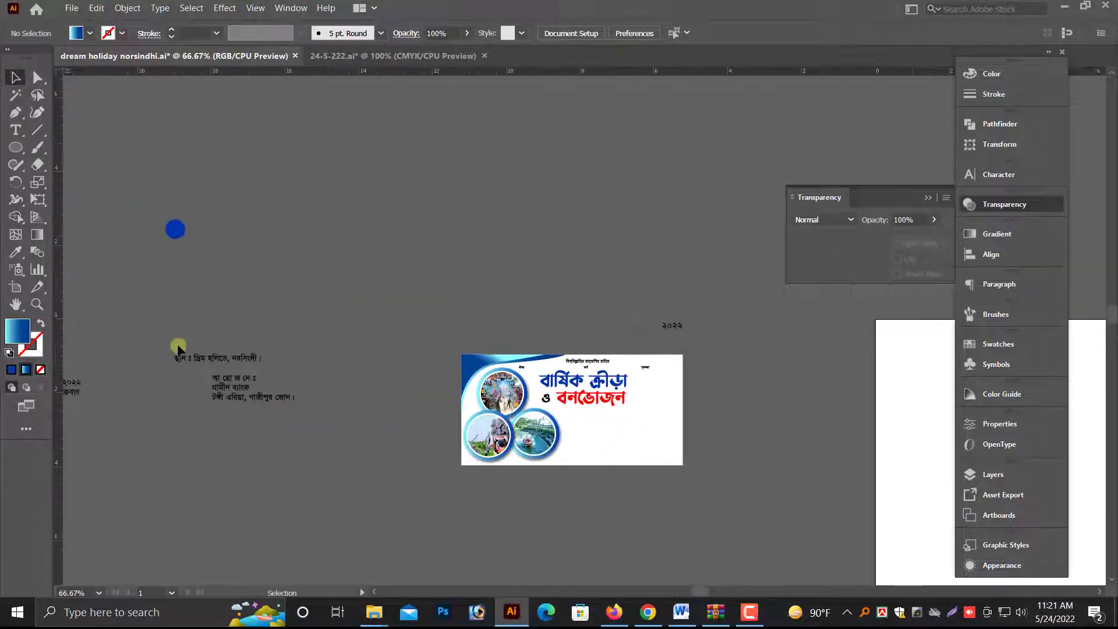
Move the three-line organiser text block onto the banner's lower right.
{"action": "mouse_move", "coordinate": [281, 382]}
{"action": "left_mouse_down"}
{"action": "mouse_move", "coordinate": [655, 323]}
{"action": "mouse_move", "coordinate": [664, 337]}
{"action": "left_mouse_up"}
{"action": "left_click", "coordinate": [803, 469]}
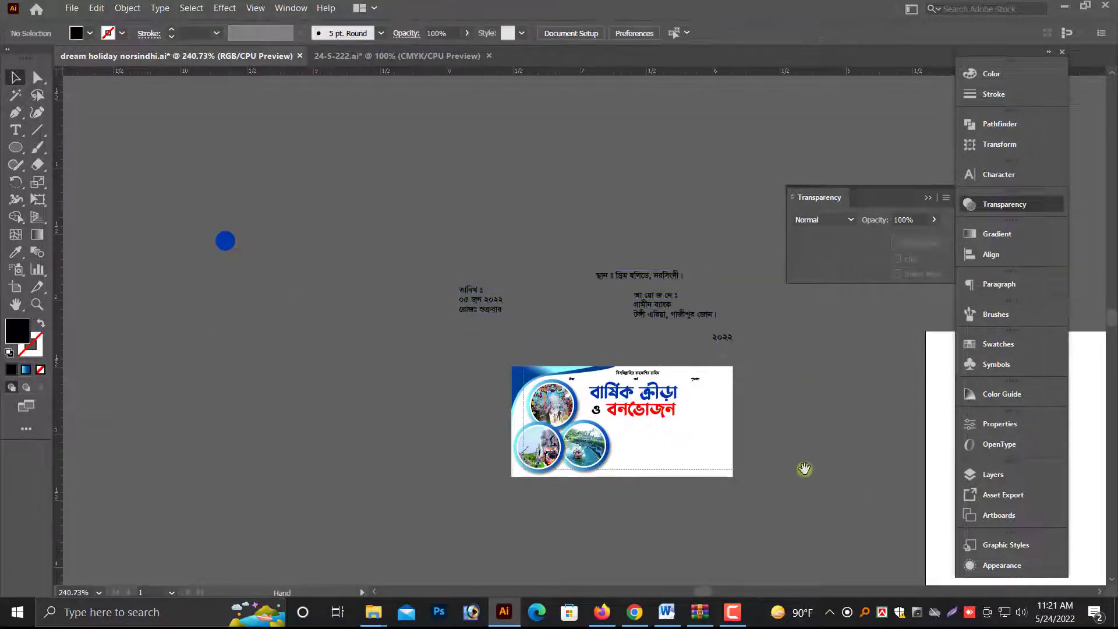
{"action": "scroll", "coordinate": [757, 455], "scroll_direction": "up", "scroll_amount": 2}
{"action": "scroll", "coordinate": [516, 157], "scroll_direction": "up", "scroll_amount": 3}
{"action": "left_click_drag", "start_coordinate": [516, 157], "coordinate": [492, 500]}
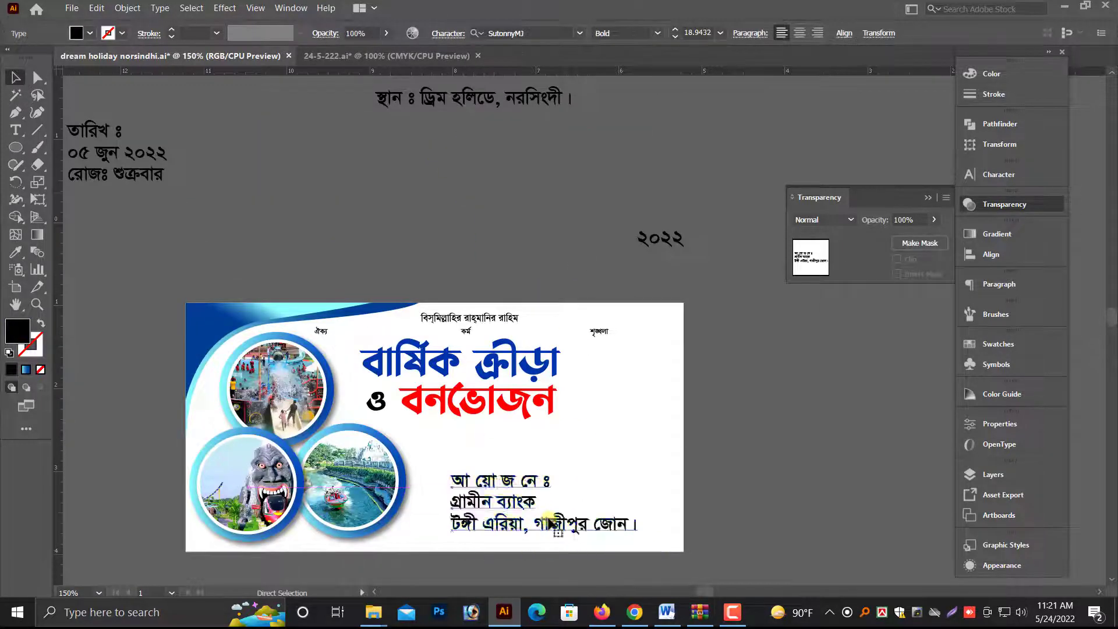
{"action": "key", "text": "ctrl+plus"}
{"action": "key", "text": "ctrl+plus"}
{"action": "left_click_drag", "start_coordinate": [596, 489], "coordinate": [594, 491]}
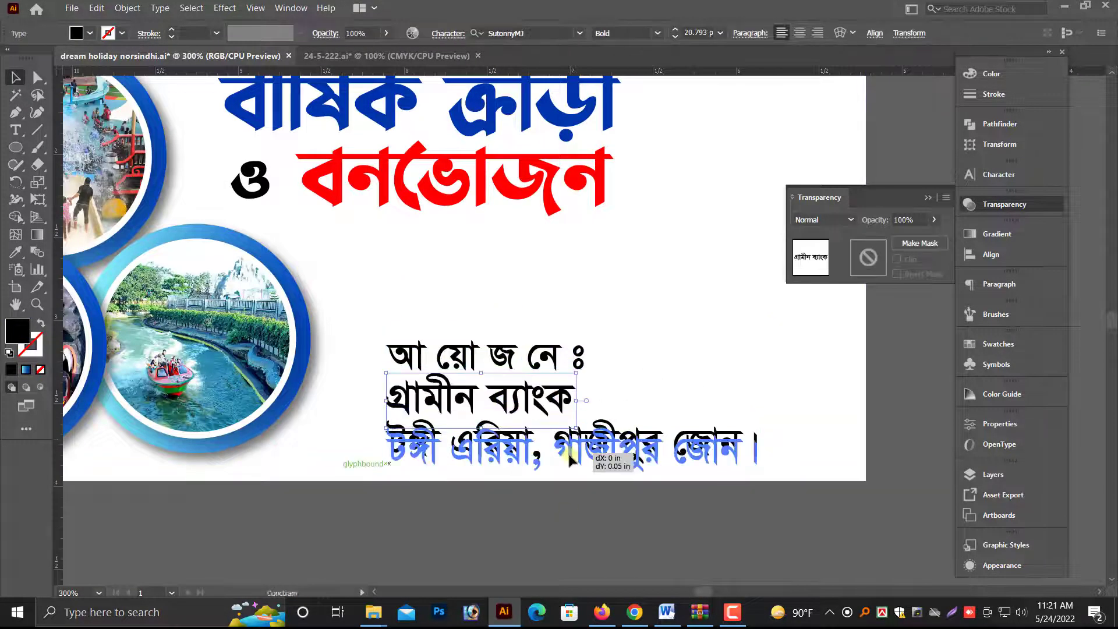
Set the গ্রামীন ব্যাংক line to the GoomtiMJ font in dark blue #000094.
{"action": "left_click_drag", "start_coordinate": [571, 394], "coordinate": [552, 404]}
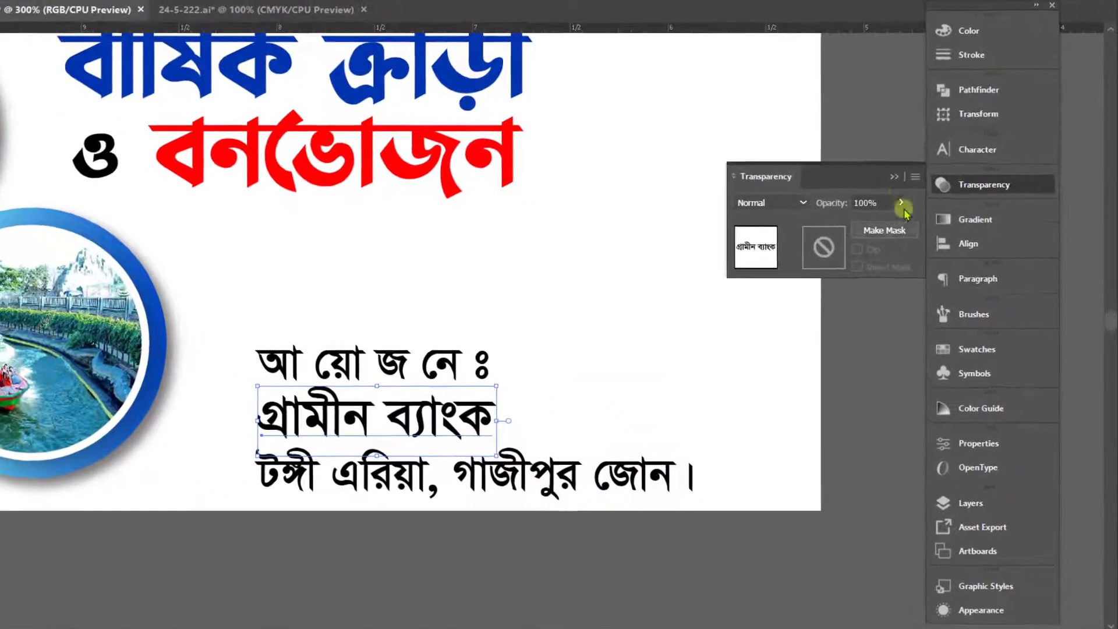
{"action": "left_click", "coordinate": [999, 205]}
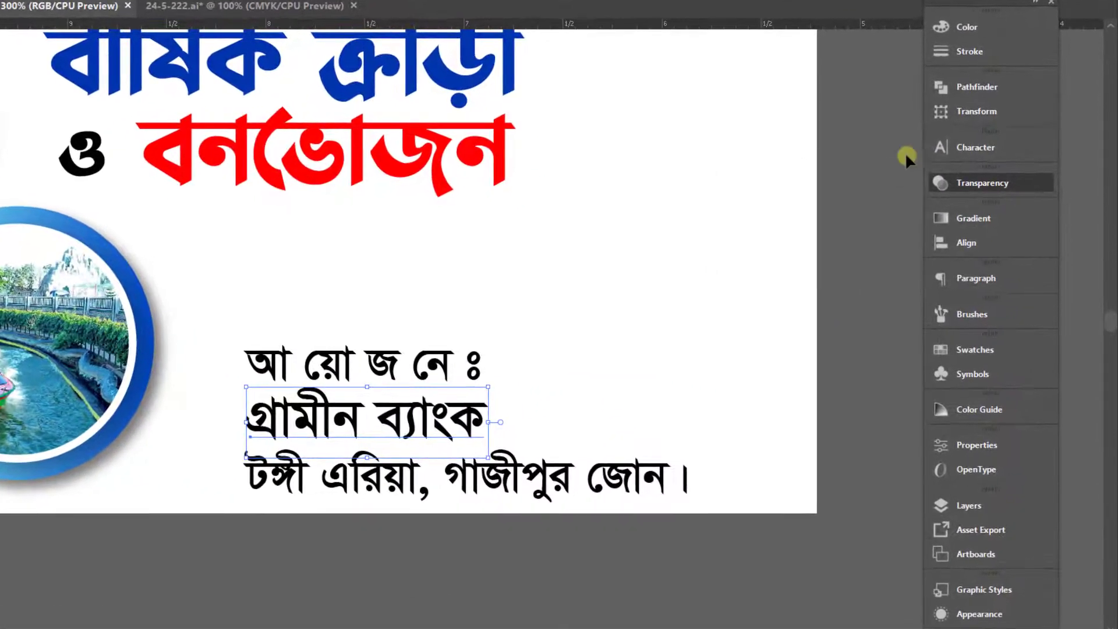
{"action": "left_click", "coordinate": [984, 149]}
{"action": "left_click", "coordinate": [786, 167]}
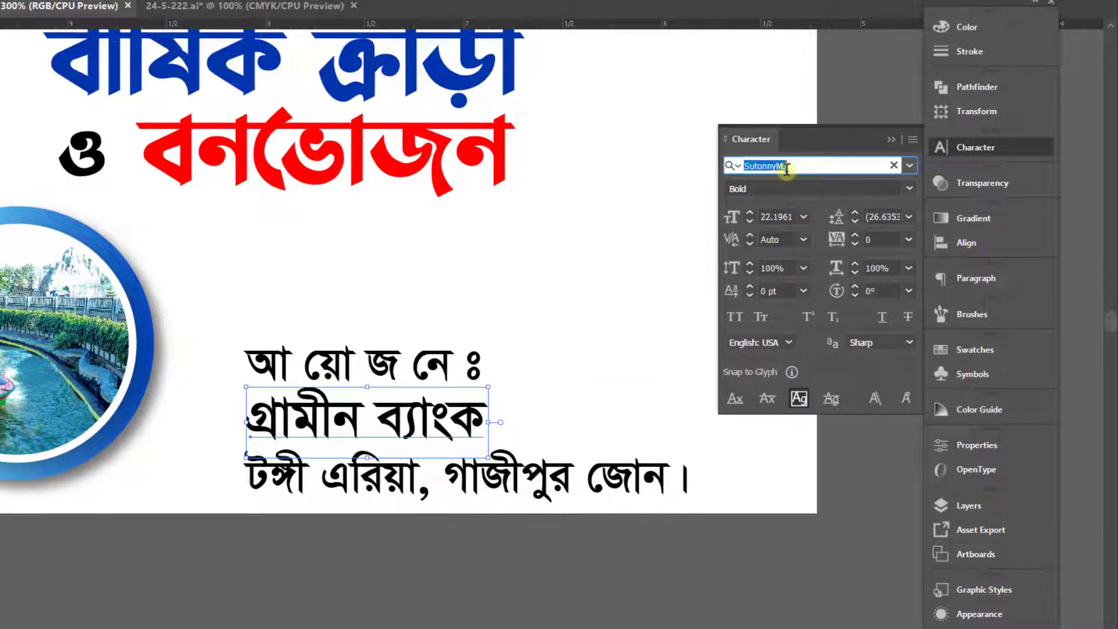
{"action": "type", "text": "g"}
{"action": "type", "text": "oo"}
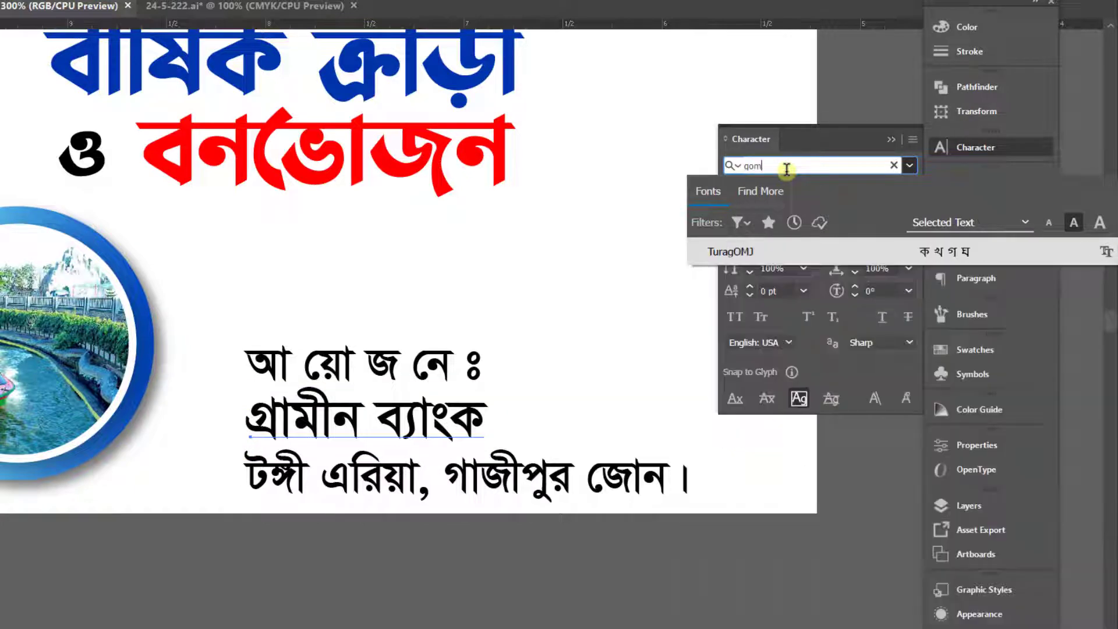
{"action": "key", "text": "BackSpace"}
{"action": "type", "text": "q"}
{"action": "key", "text": "BackSpace"}
{"action": "type", "text": "om"}
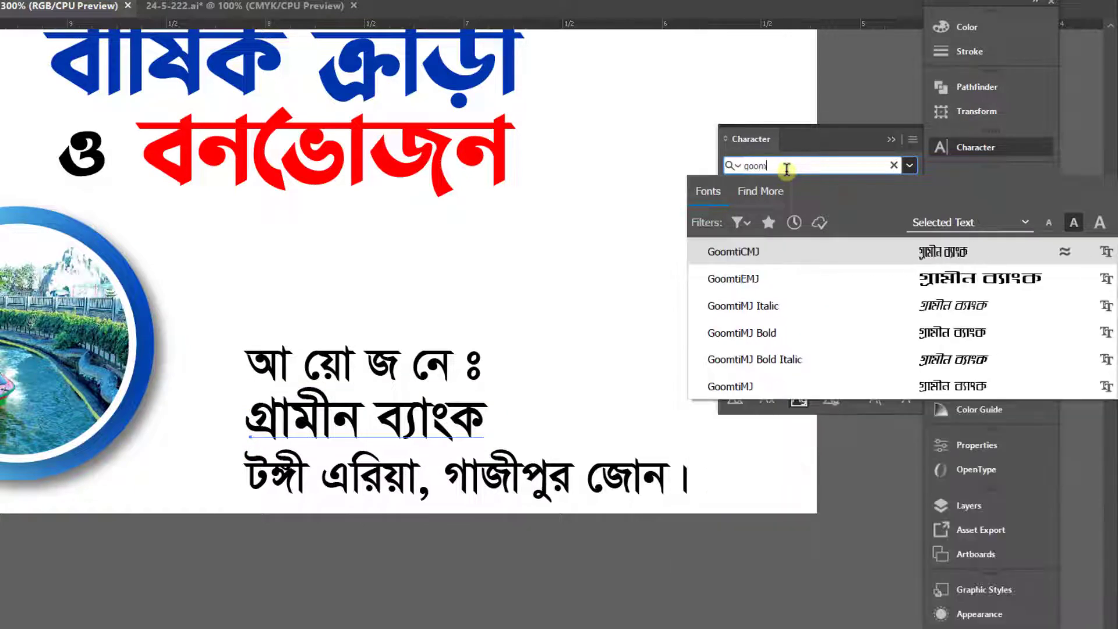
{"action": "left_click", "coordinate": [751, 332]}
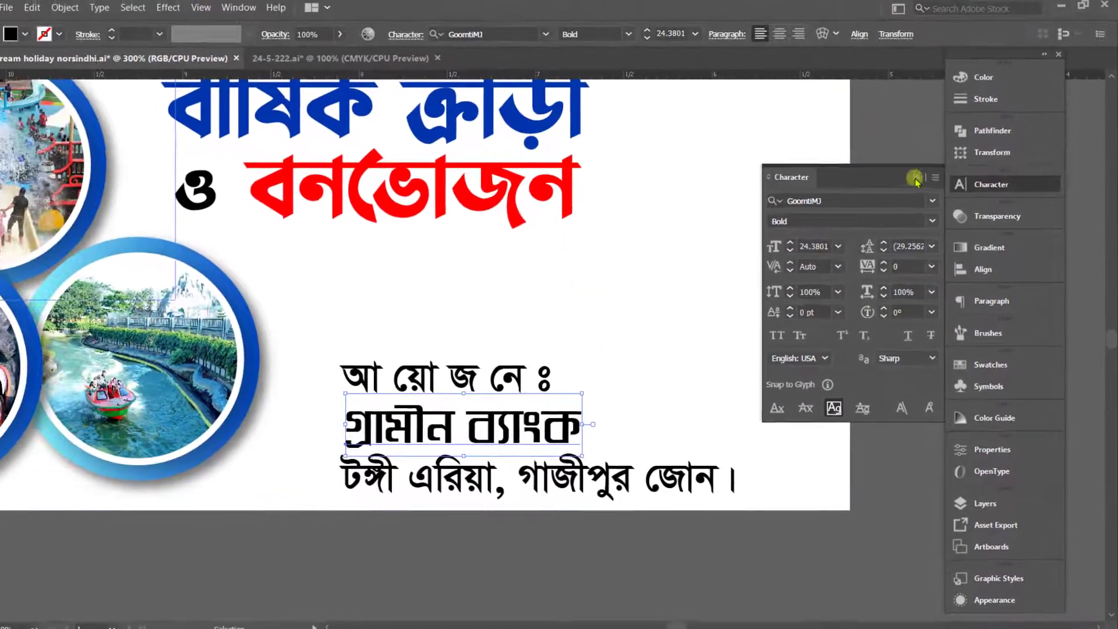
{"action": "left_click", "coordinate": [917, 174]}
{"action": "left_click", "coordinate": [1013, 79]}
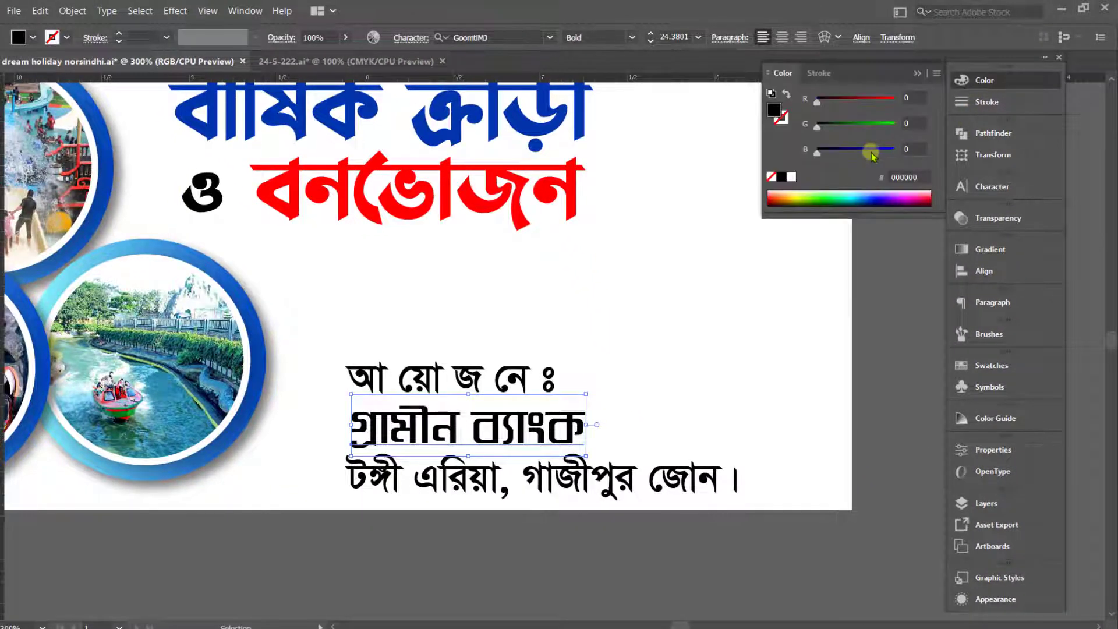
{"action": "left_click", "coordinate": [872, 152]}
Narrow the third text line and shift the whole organiser block right.
{"action": "scroll", "coordinate": [594, 436], "scroll_direction": "up", "scroll_amount": 2}
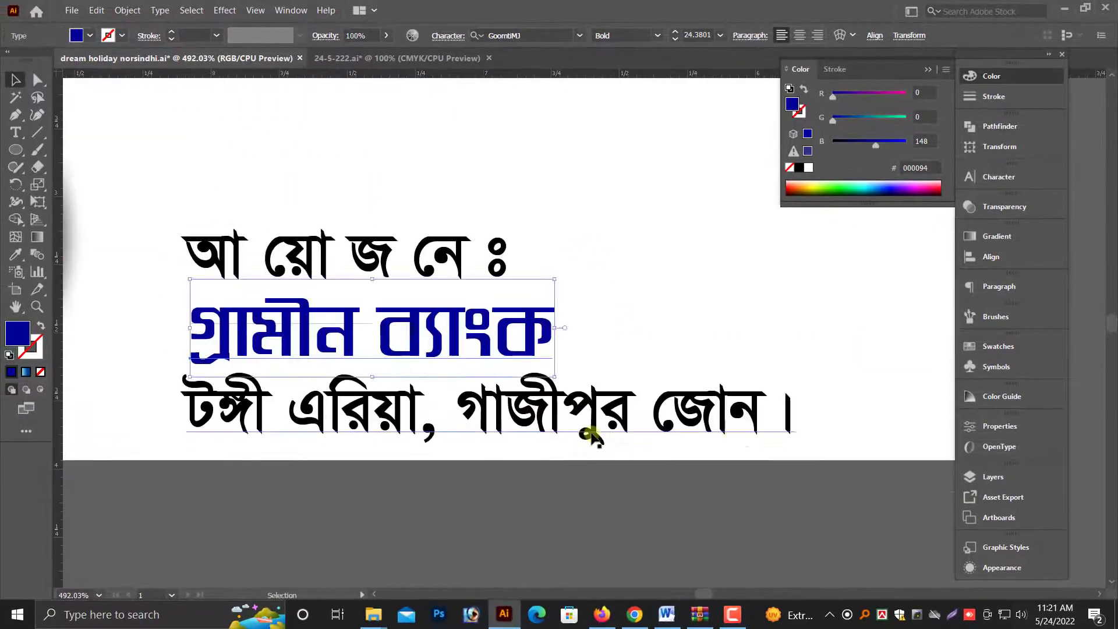
{"action": "left_click", "coordinate": [591, 434]}
{"action": "mouse_move", "coordinate": [785, 414]}
{"action": "left_mouse_down"}
{"action": "mouse_move", "coordinate": [722, 414]}
{"action": "mouse_move", "coordinate": [176, 219]}
{"action": "left_mouse_up"}
{"action": "scroll", "coordinate": [440, 251], "scroll_direction": "down", "scroll_amount": 1}
{"action": "scroll", "coordinate": [441, 252], "scroll_direction": "down", "scroll_amount": 1}
{"action": "left_click_drag", "start_coordinate": [526, 331], "coordinate": [597, 330]}
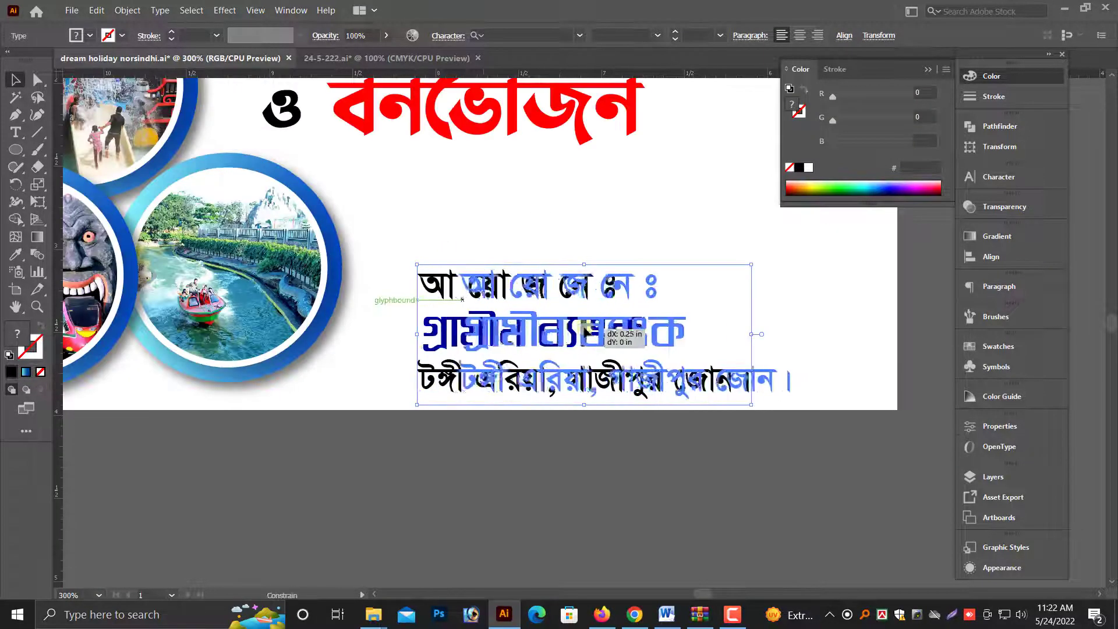
{"action": "scroll", "coordinate": [597, 331], "scroll_direction": "down", "scroll_amount": 2}
{"action": "scroll", "coordinate": [495, 303], "scroll_direction": "down", "scroll_amount": 2}
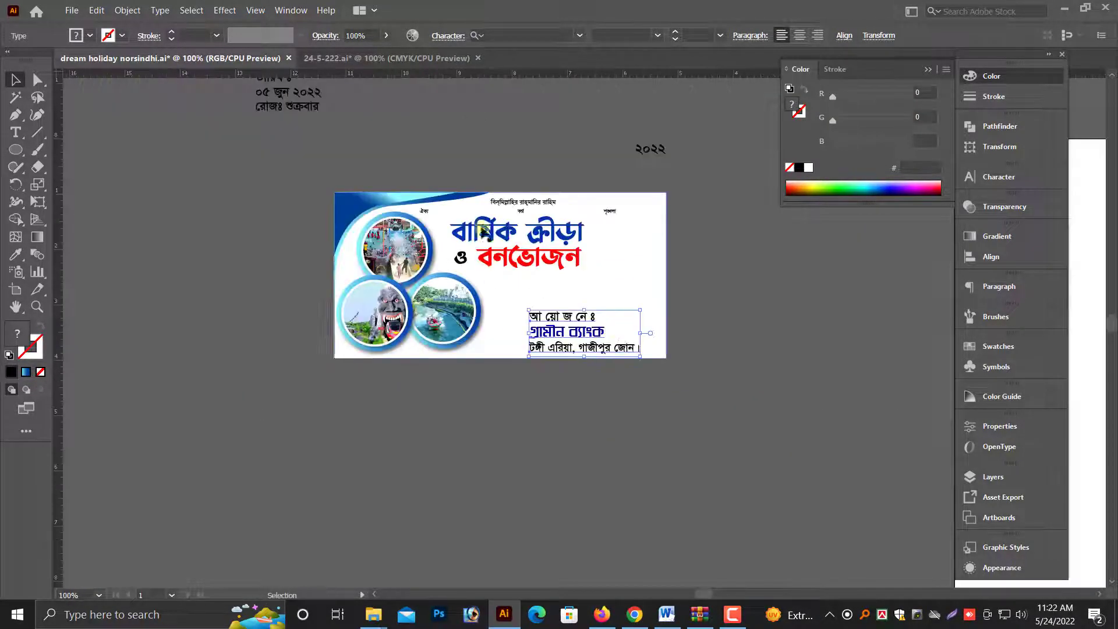
{"action": "scroll", "coordinate": [382, 270], "scroll_direction": "down", "scroll_amount": 1}
Bring the Grameen Bank house logo onto the banner and shrink it beside the organiser text.
{"action": "left_click", "coordinate": [382, 271]}
{"action": "scroll", "coordinate": [264, 261], "scroll_direction": "down", "scroll_amount": 1}
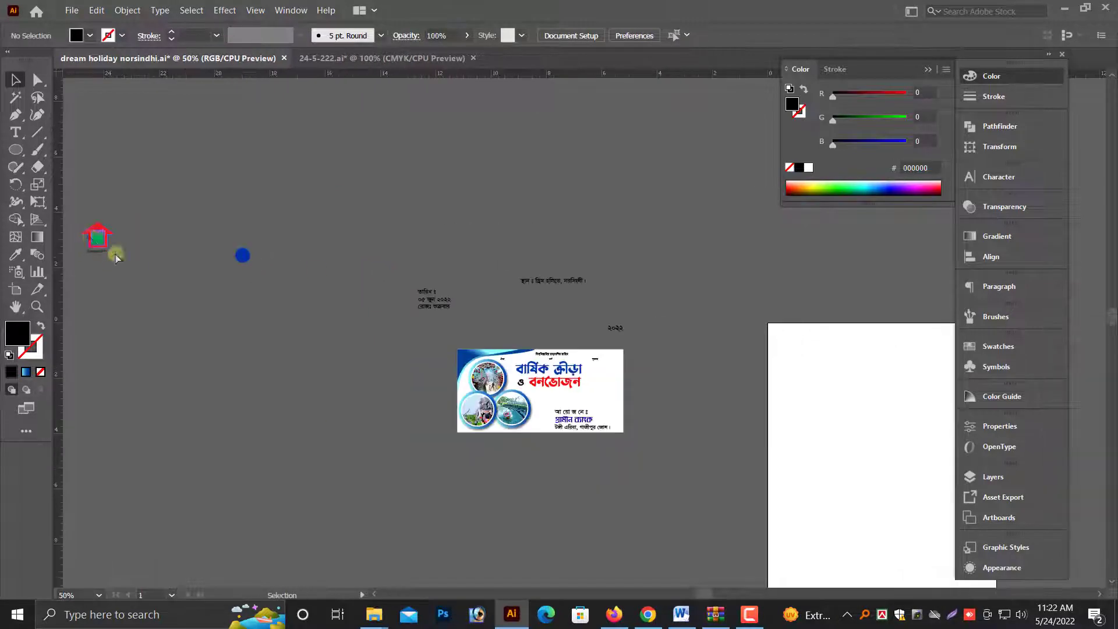
{"action": "left_click_drag", "start_coordinate": [531, 441], "coordinate": [532, 429]}
{"action": "scroll", "coordinate": [582, 350], "scroll_direction": "up", "scroll_amount": 6}
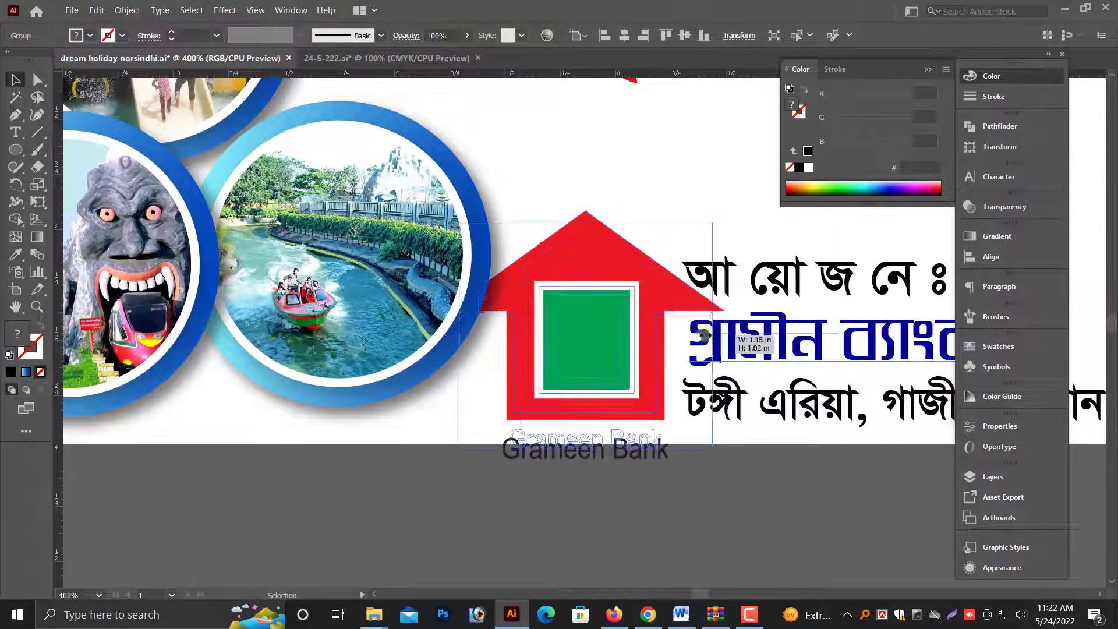
{"action": "mouse_move", "coordinate": [674, 324]}
{"action": "left_mouse_down"}
{"action": "mouse_move", "coordinate": [627, 352]}
{"action": "mouse_move", "coordinate": [632, 362]}
{"action": "left_mouse_up"}
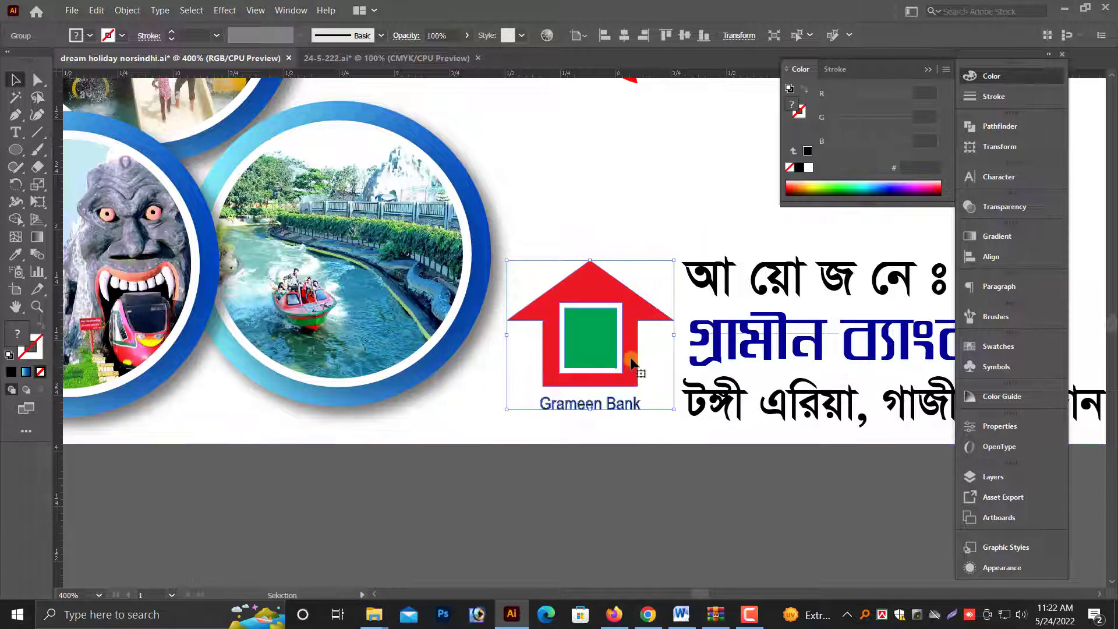
{"action": "left_click", "coordinate": [606, 504]}
Move the venue line under the banner title and stretch it wider.
{"action": "scroll", "coordinate": [606, 503], "scroll_direction": "down", "scroll_amount": 5}
{"action": "scroll", "coordinate": [561, 524], "scroll_direction": "up", "scroll_amount": 2}
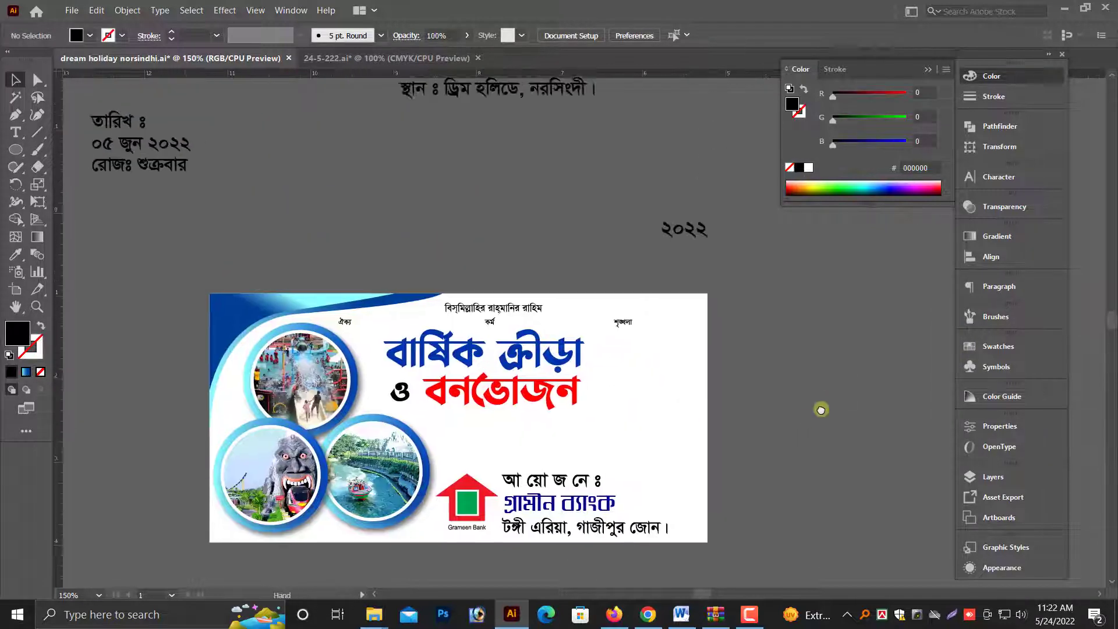
{"action": "scroll", "coordinate": [677, 383], "scroll_direction": "down", "scroll_amount": 2}
{"action": "scroll", "coordinate": [508, 221], "scroll_direction": "up", "scroll_amount": 1}
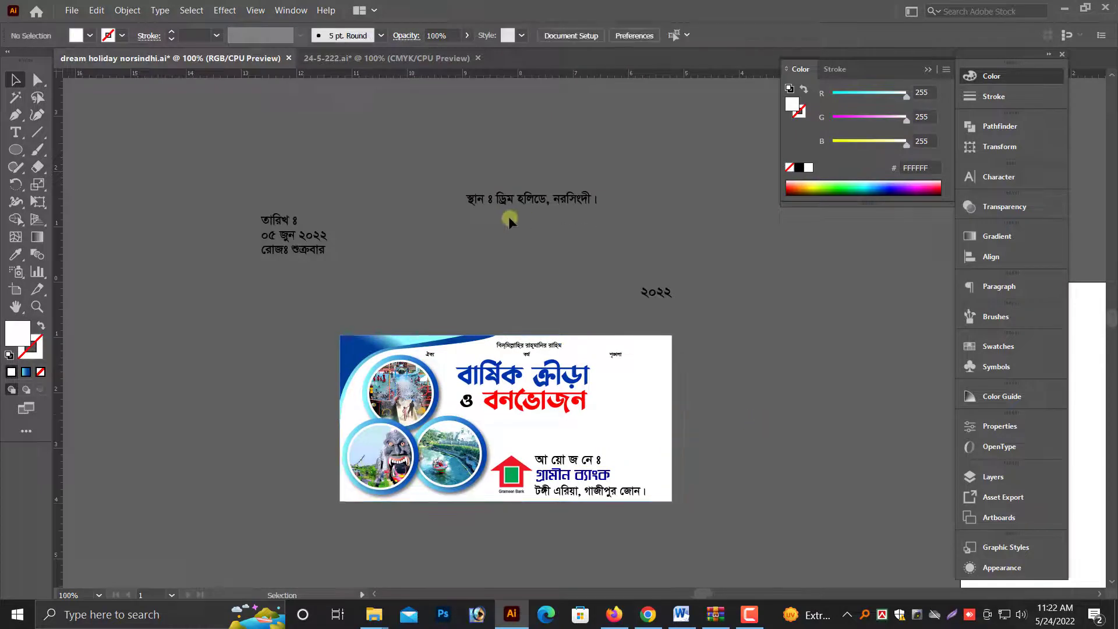
{"action": "left_click_drag", "start_coordinate": [521, 201], "coordinate": [558, 435]}
{"action": "scroll", "coordinate": [597, 448], "scroll_direction": "up", "scroll_amount": 3}
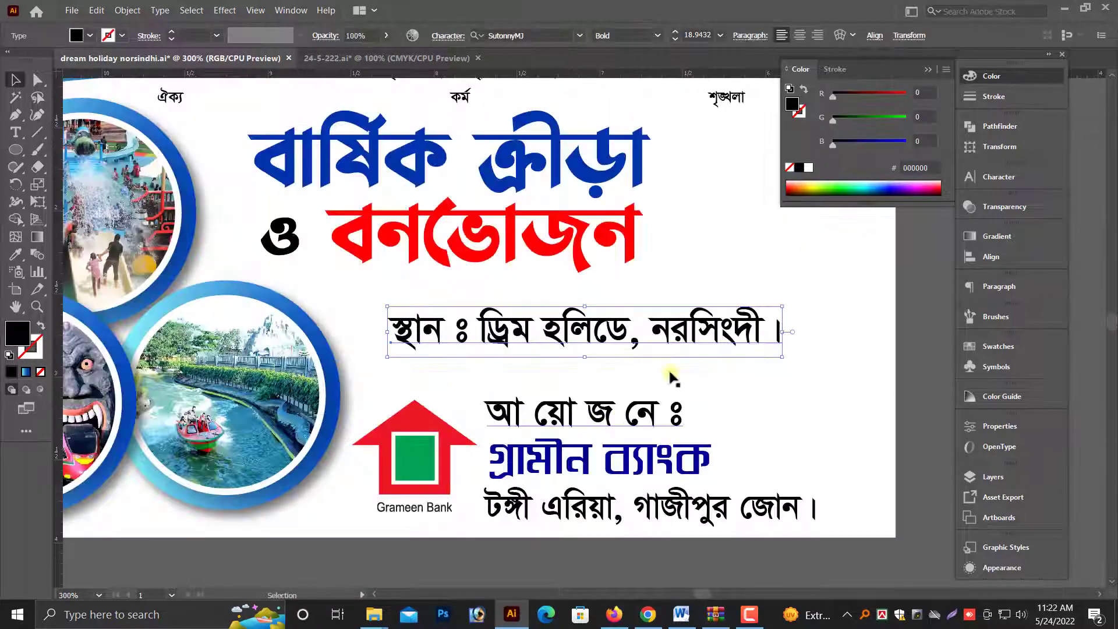
{"action": "left_click_drag", "start_coordinate": [780, 332], "coordinate": [814, 333]}
{"action": "left_click", "coordinate": [803, 369]}
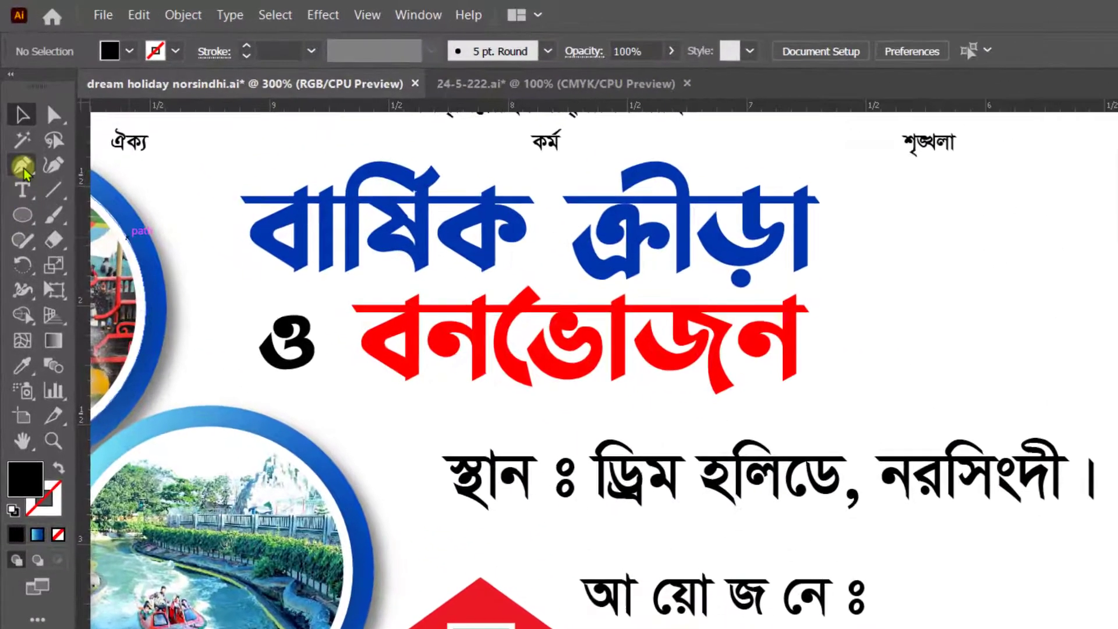
Draw a slanted parallelogram ribbon across the venue line with the Pen tool.
{"action": "left_click", "coordinate": [18, 137]}
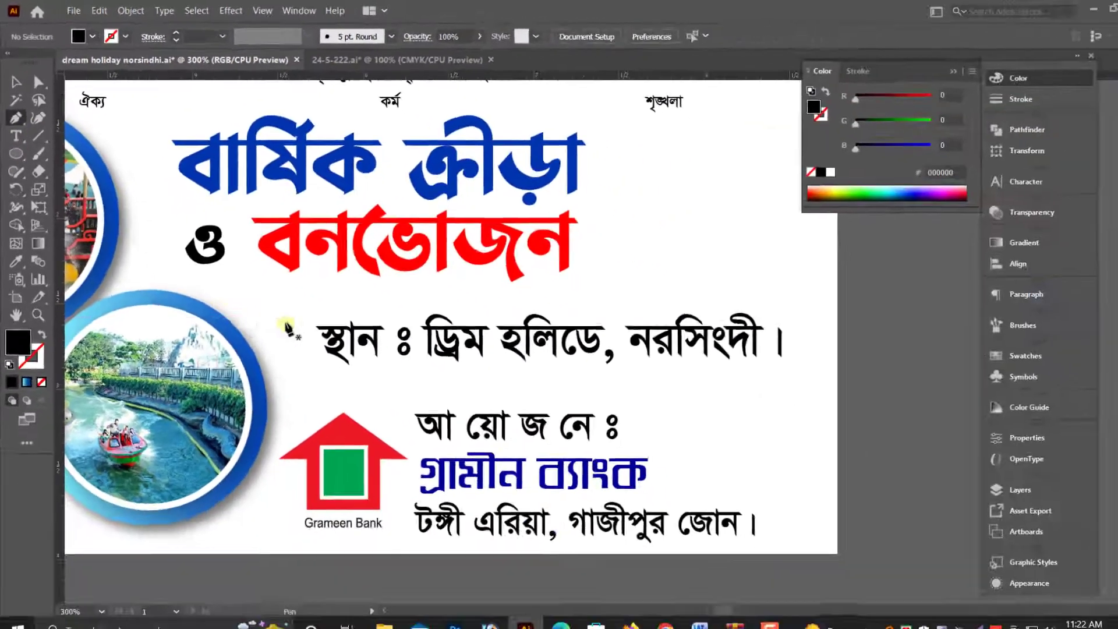
{"action": "left_click", "coordinate": [276, 298]}
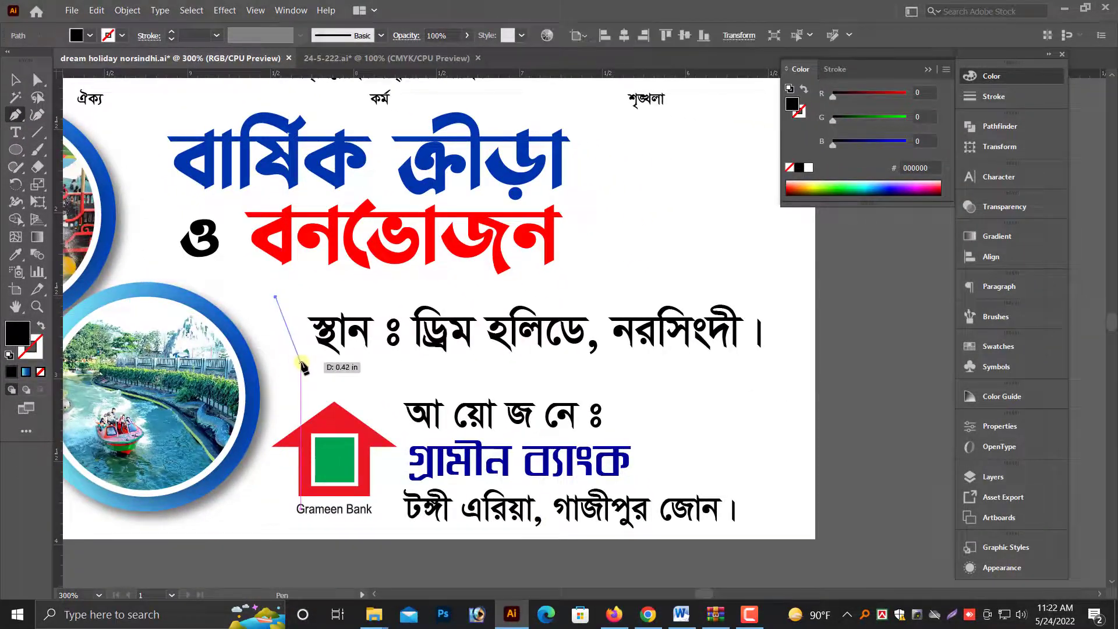
{"action": "left_click", "coordinate": [300, 361]}
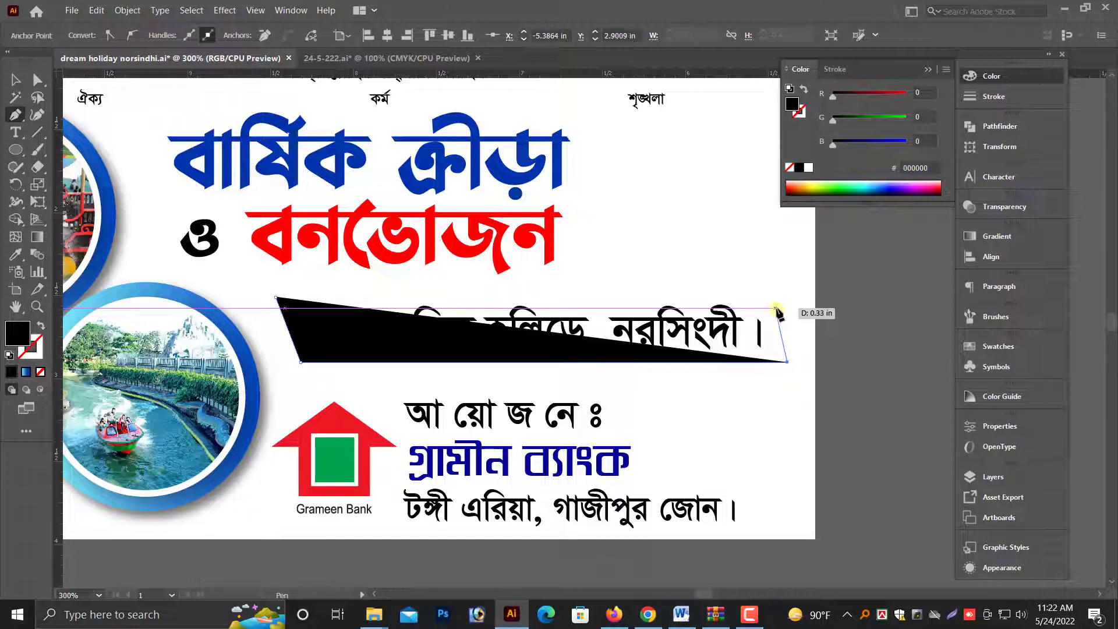
{"action": "left_click", "coordinate": [786, 314]}
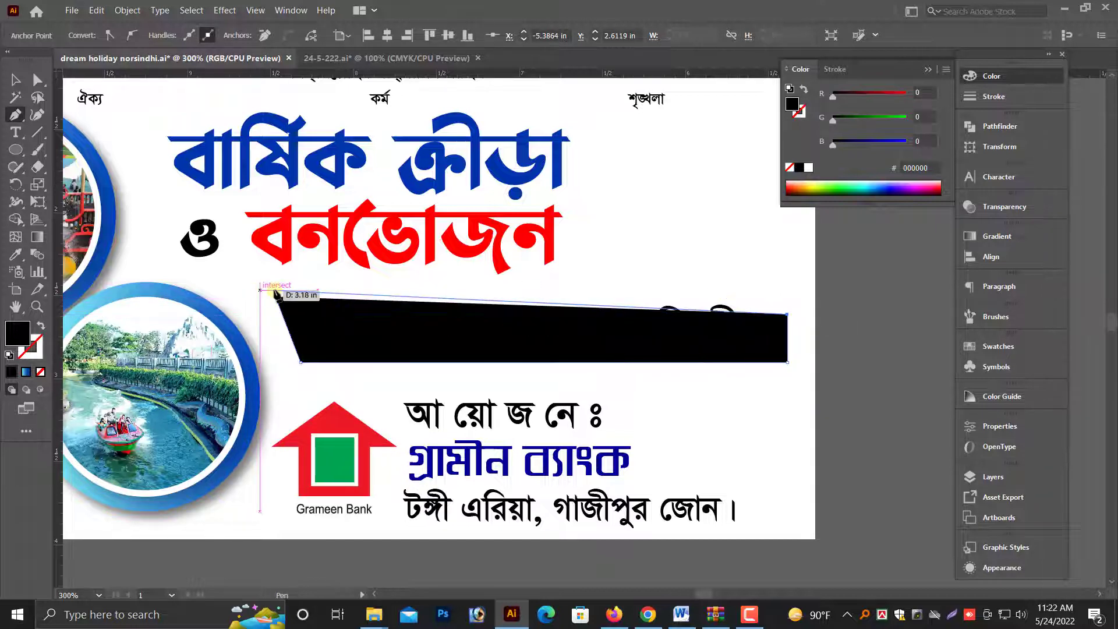
{"action": "scroll", "coordinate": [265, 293], "scroll_direction": "up", "scroll_amount": 10, "text": "alt"}
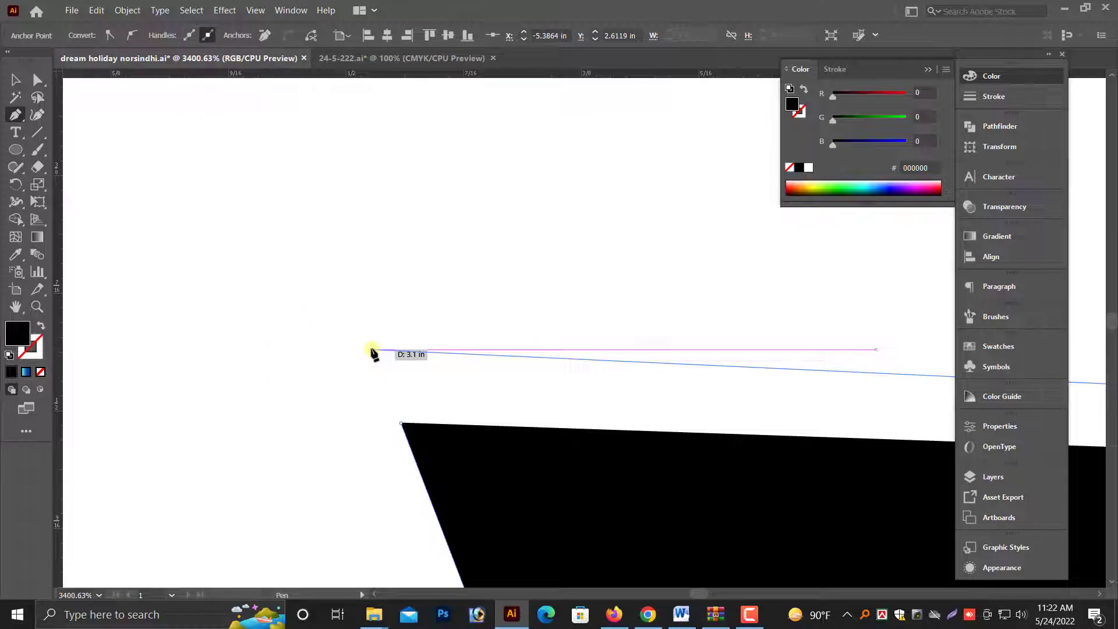
{"action": "left_click", "coordinate": [372, 350]}
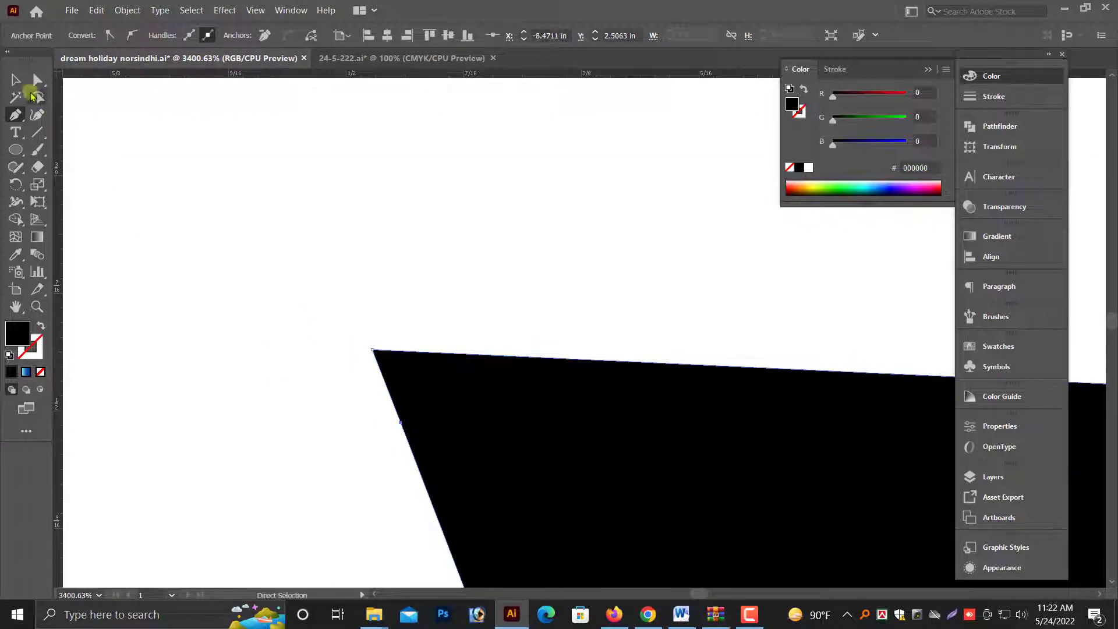
{"action": "left_click", "coordinate": [16, 80]}
Fill the ribbon dark green 005600 and send it behind the venue text.
{"action": "scroll", "coordinate": [402, 247], "scroll_direction": "down", "scroll_amount": 2, "text": "alt"}
{"action": "scroll", "coordinate": [402, 248], "scroll_direction": "down", "scroll_amount": 2, "text": "alt"}
{"action": "scroll", "coordinate": [404, 248], "scroll_direction": "down", "scroll_amount": 3, "text": "alt"}
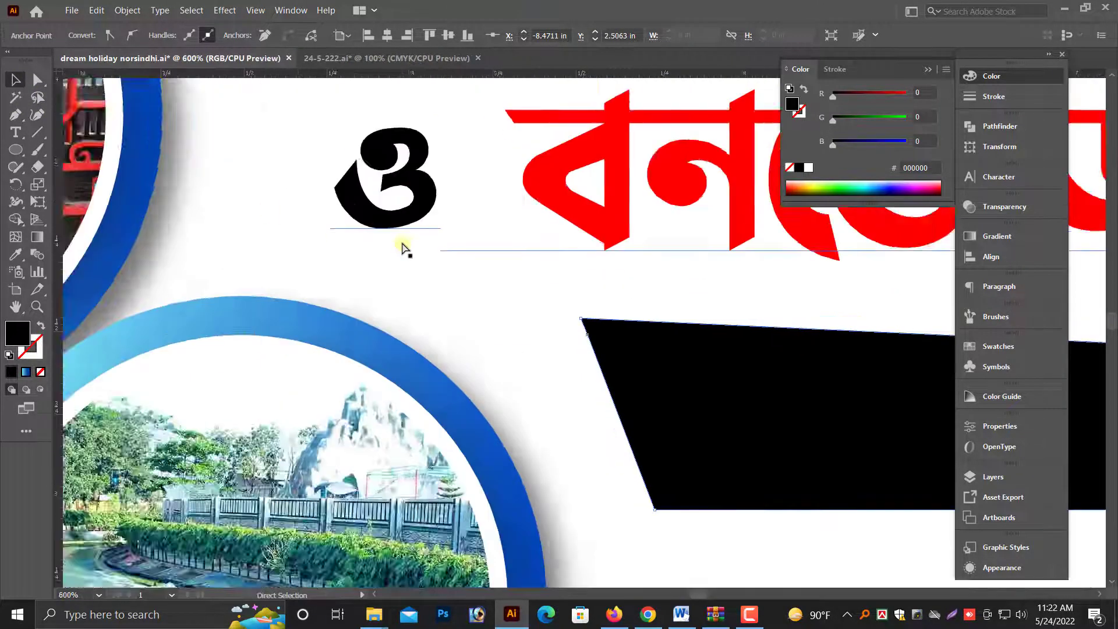
{"action": "scroll", "coordinate": [405, 248], "scroll_direction": "down", "scroll_amount": 2, "text": "alt"}
{"action": "scroll", "coordinate": [404, 248], "scroll_direction": "right", "scroll_amount": 5}
{"action": "left_click", "coordinate": [524, 335]}
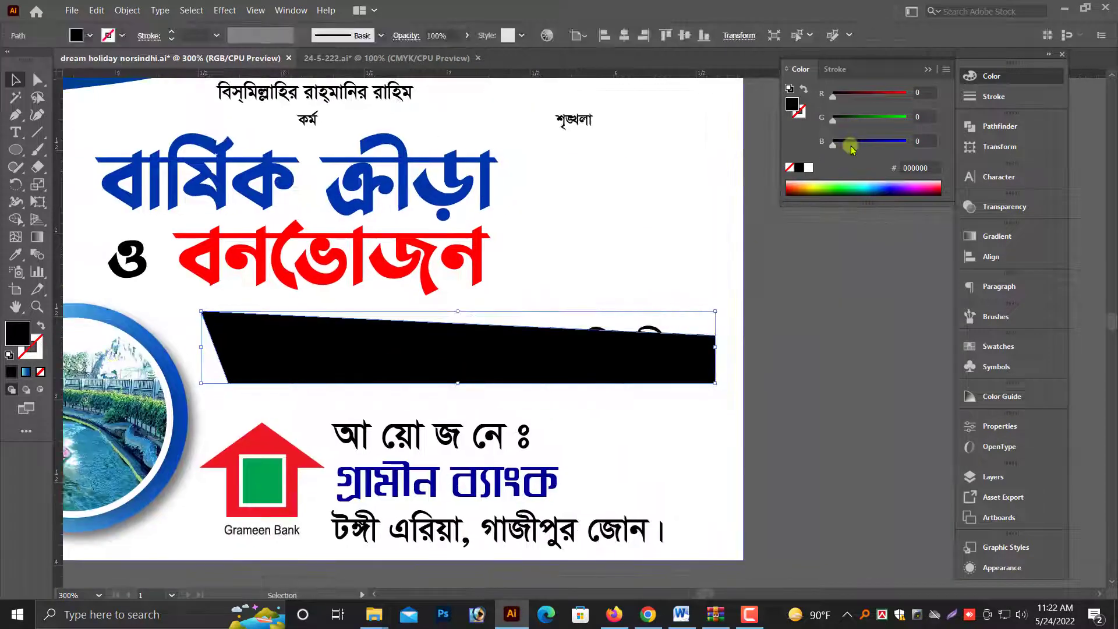
{"action": "left_click_drag", "start_coordinate": [856, 148], "coordinate": [861, 119]}
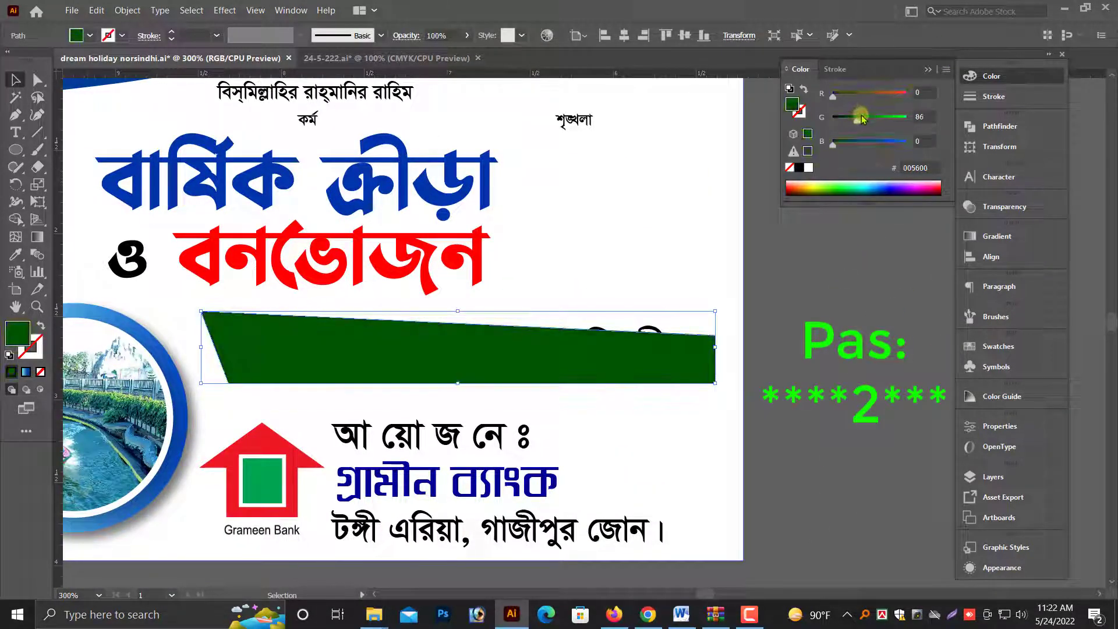
{"action": "key", "text": "ctrl+bracketleft"}
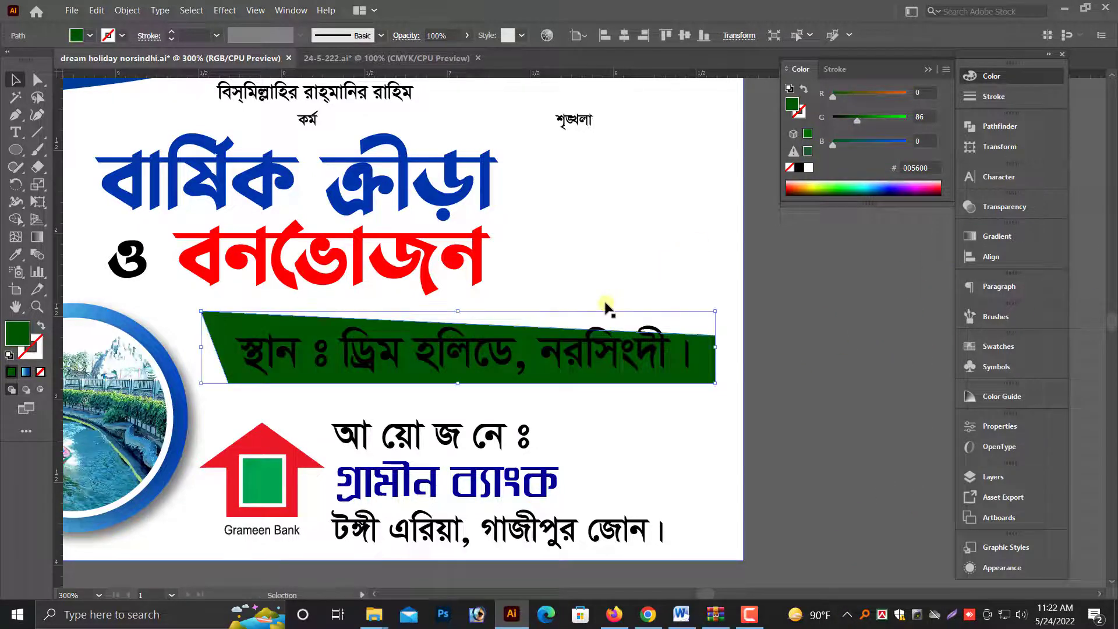
Make the venue text white and narrow it to fit inside the ribbon.
{"action": "left_click", "coordinate": [670, 300]}
{"action": "left_click", "coordinate": [809, 169]}
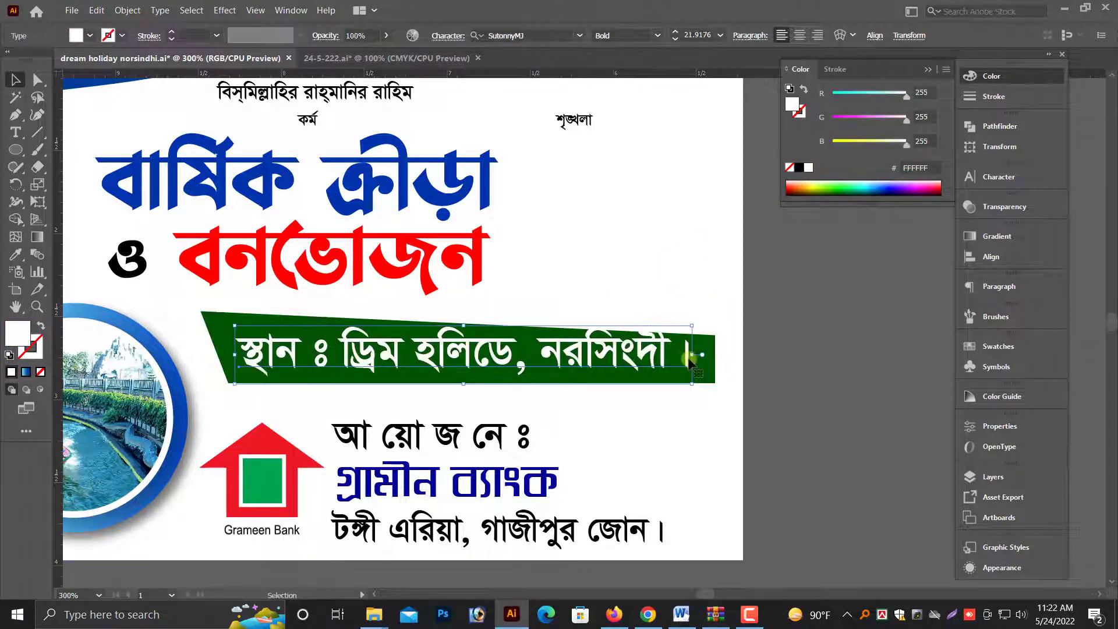
{"action": "left_click_drag", "start_coordinate": [690, 362], "coordinate": [623, 362]}
{"action": "left_click", "coordinate": [227, 373]}
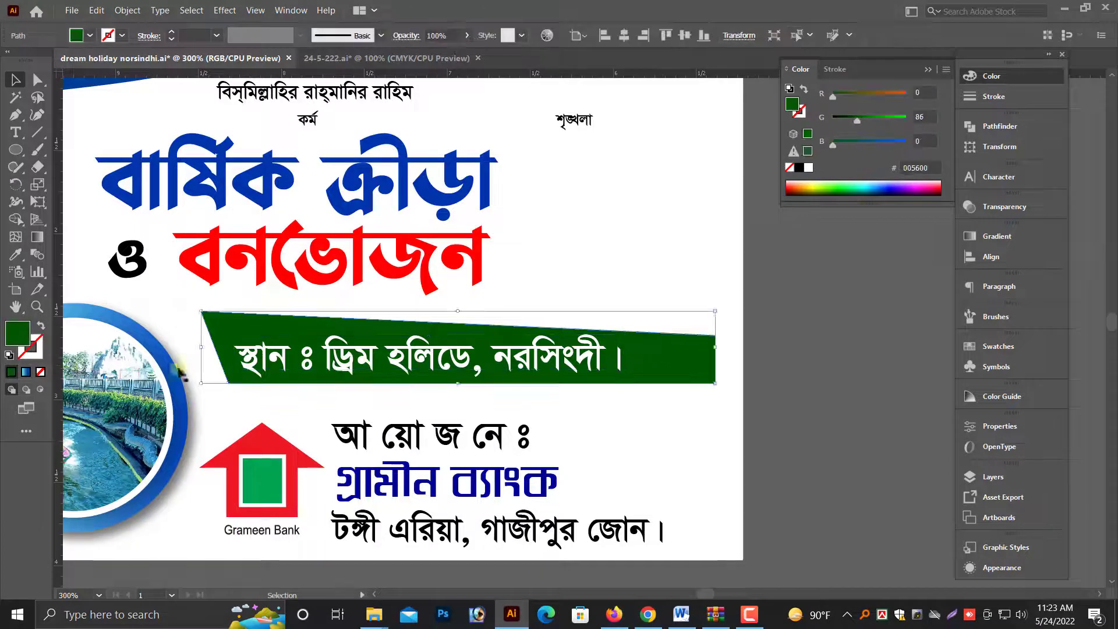
{"action": "scroll", "coordinate": [361, 325], "scroll_direction": "up", "scroll_amount": 2}
Draw a medium green (008000) fold triangle at the ribbon's left end.
{"action": "left_click", "coordinate": [489, 443]}
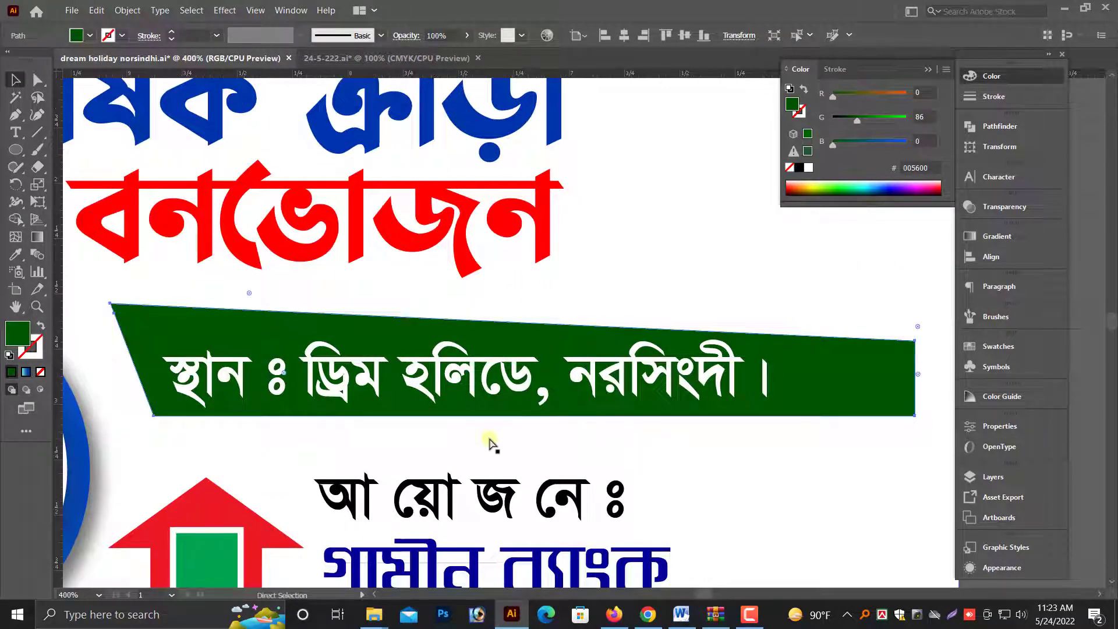
{"action": "scroll", "coordinate": [641, 369], "scroll_direction": "down", "scroll_amount": 2}
{"action": "scroll", "coordinate": [582, 407], "scroll_direction": "up", "scroll_amount": 2}
{"action": "key", "text": "alt+space"}
{"action": "scroll", "coordinate": [343, 370], "scroll_direction": "up", "scroll_amount": 2}
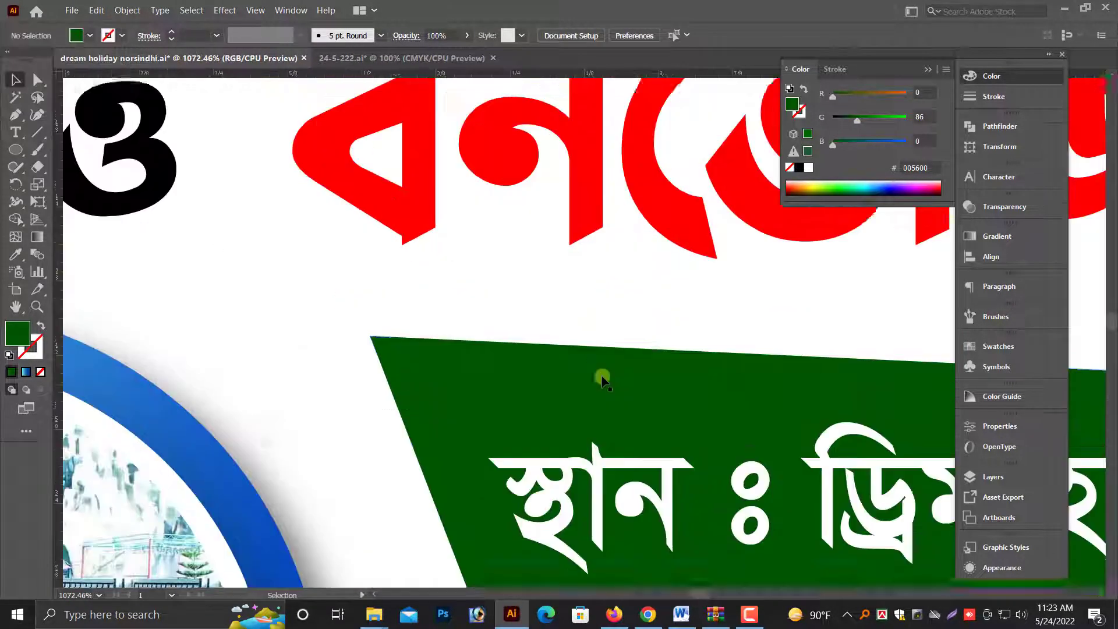
{"action": "scroll", "coordinate": [366, 328], "scroll_direction": "up", "scroll_amount": 2}
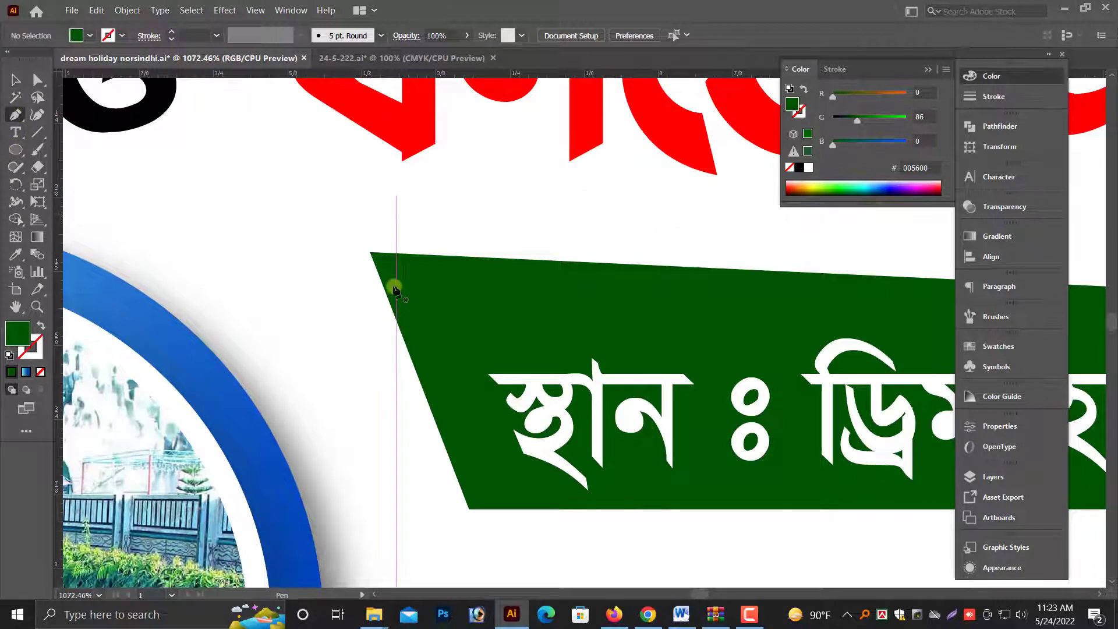
{"action": "left_click", "coordinate": [447, 310]}
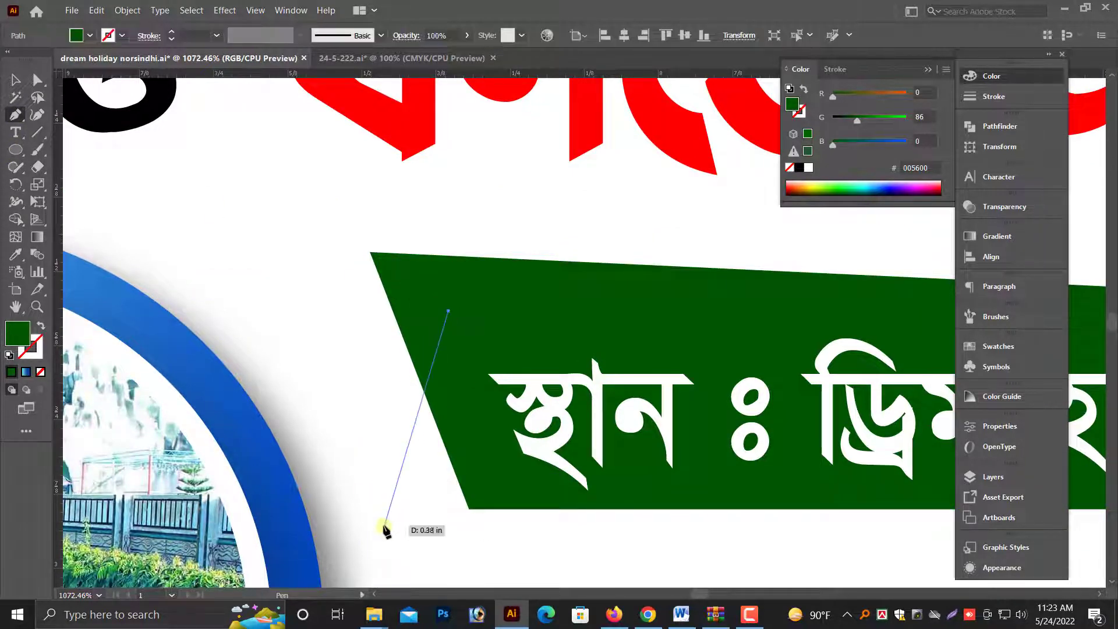
{"action": "left_click", "coordinate": [476, 510]}
{"action": "left_click", "coordinate": [447, 311]}
{"action": "left_click_drag", "start_coordinate": [856, 119], "coordinate": [870, 119]}
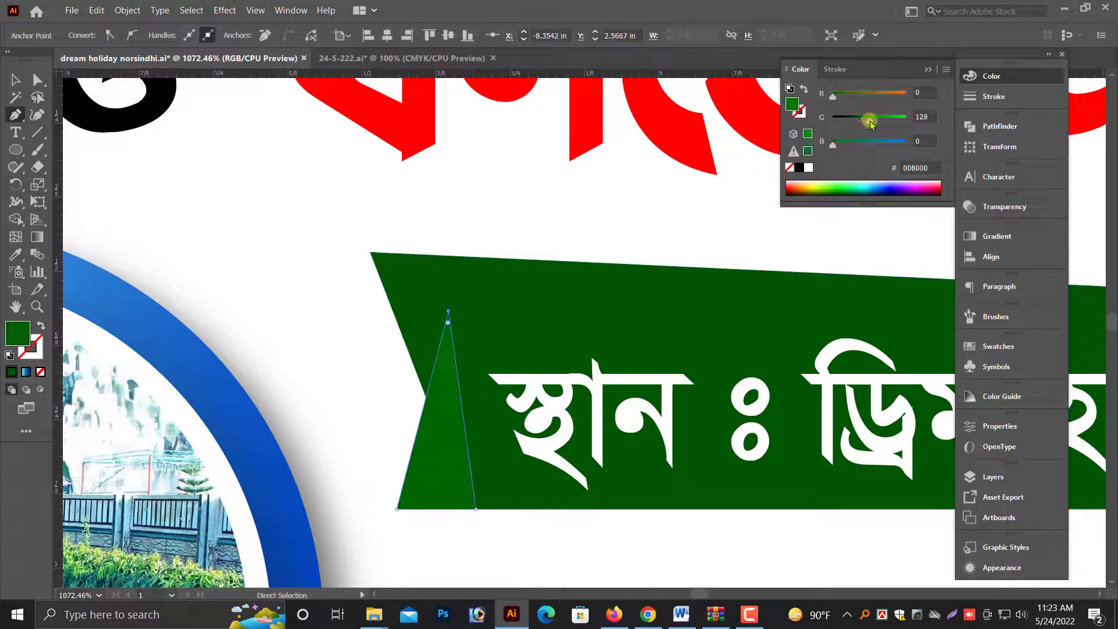
{"action": "key", "text": "v"}
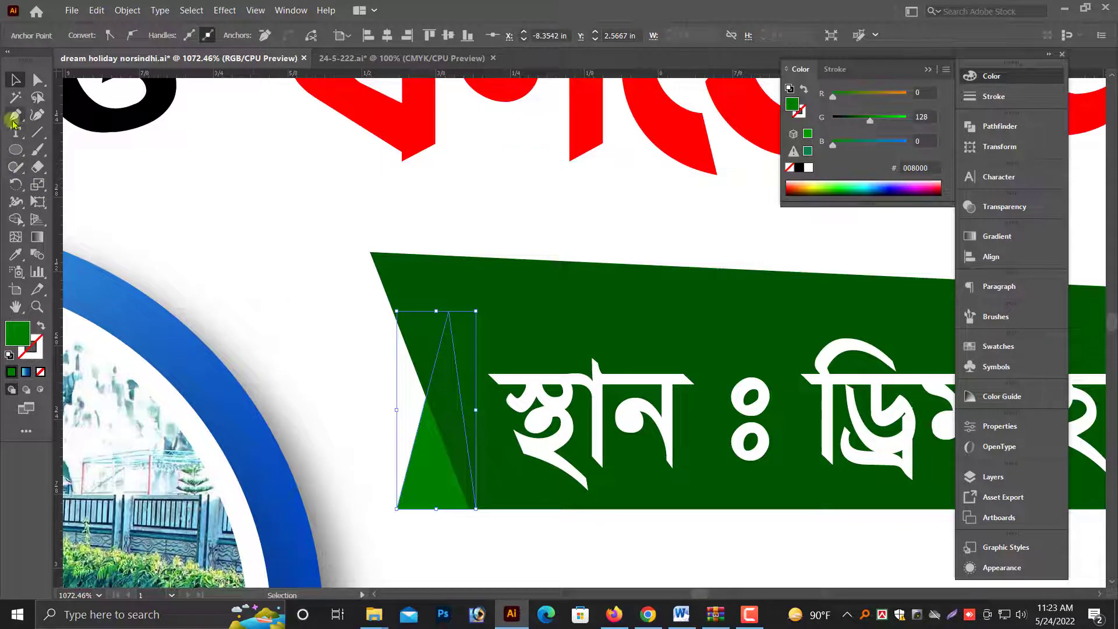
Add a four-sided fold piece on the ribbon's slanted edge in brighter green 009E00.
{"action": "left_click", "coordinate": [14, 116]}
{"action": "left_click", "coordinate": [430, 423]}
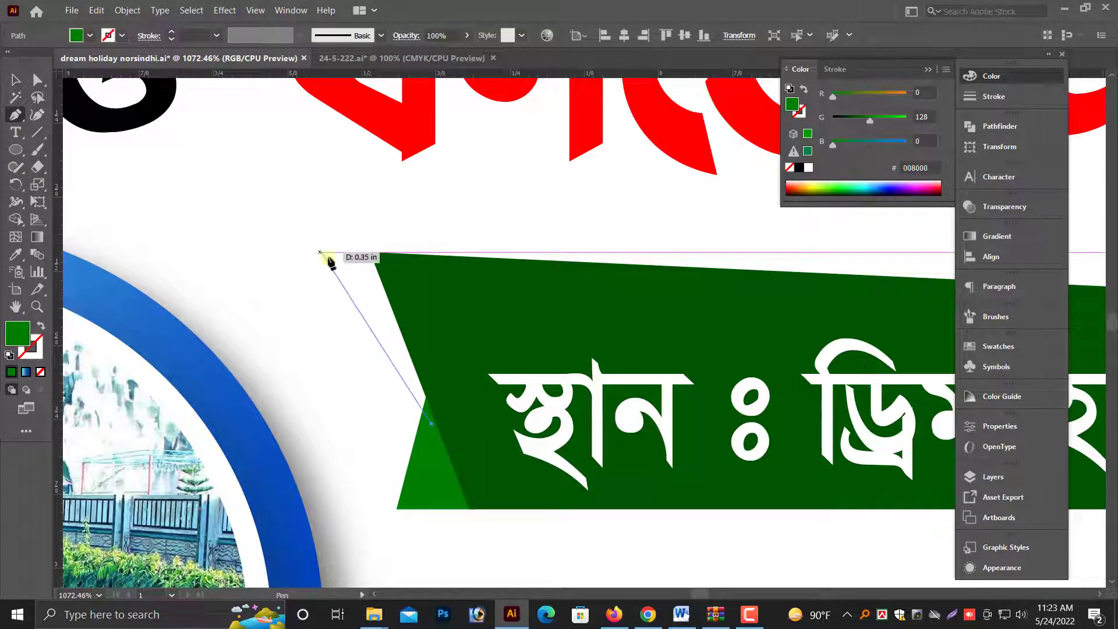
{"action": "left_click", "coordinate": [326, 252]}
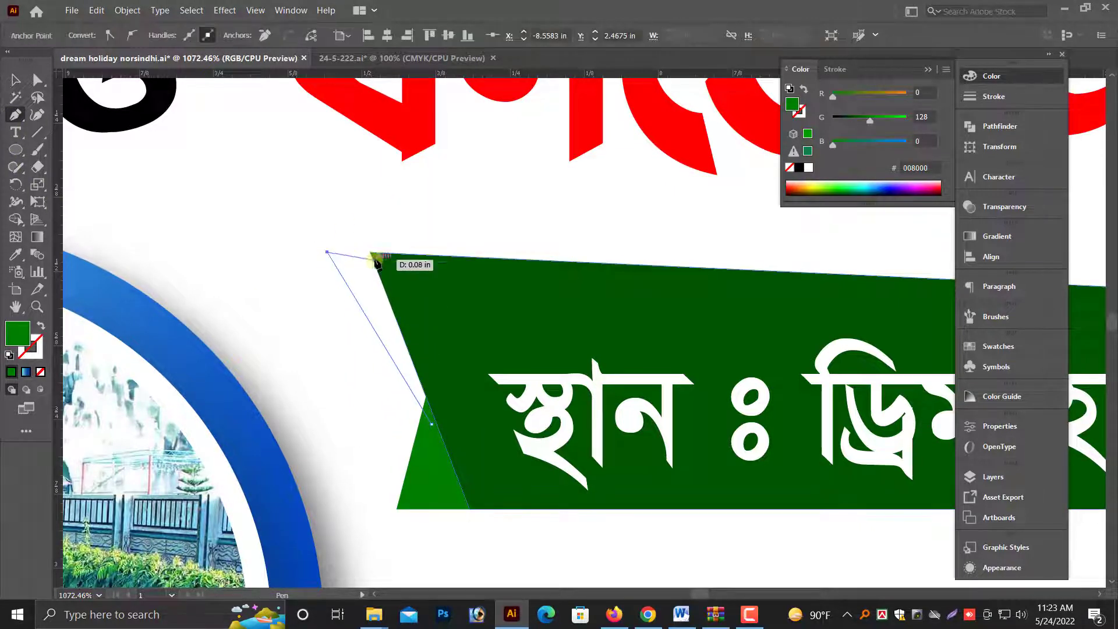
{"action": "left_click", "coordinate": [377, 257]}
{"action": "left_click", "coordinate": [447, 343]}
{"action": "left_click", "coordinate": [430, 423]}
{"action": "key", "text": "v"}
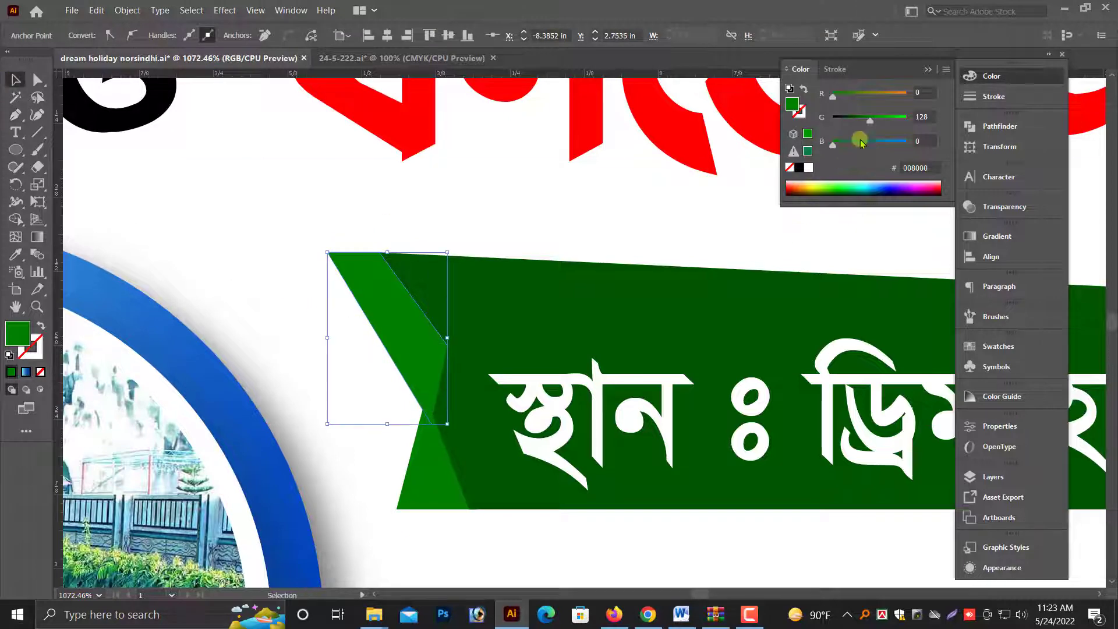
{"action": "left_click_drag", "start_coordinate": [870, 118], "coordinate": [879, 119]}
Draw a matching green fold triangle at the ribbon's right end.
{"action": "scroll", "coordinate": [454, 431], "scroll_direction": "down", "scroll_amount": 5}
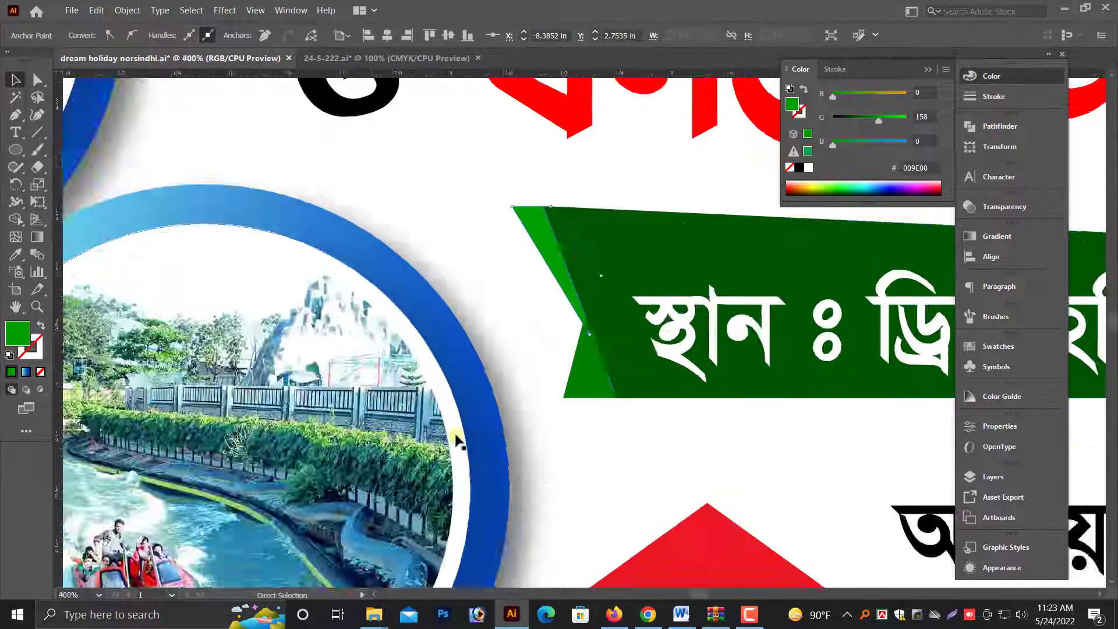
{"action": "key", "text": "alt+space"}
{"action": "scroll", "coordinate": [735, 397], "scroll_direction": "up", "scroll_amount": 3}
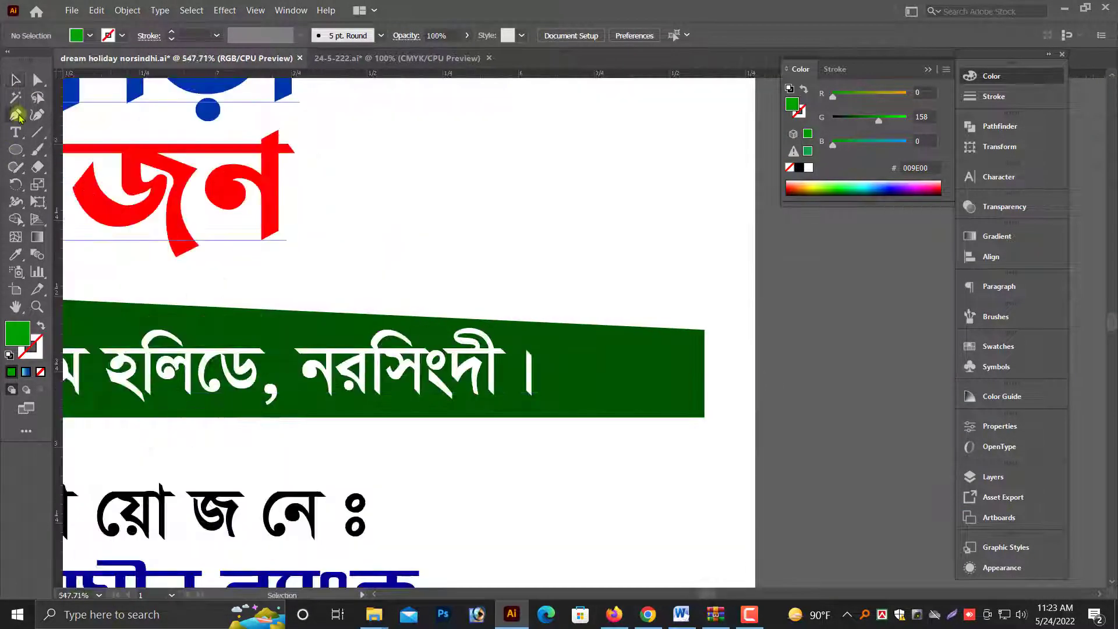
{"action": "left_click", "coordinate": [623, 438]}
{"action": "left_click", "coordinate": [716, 290]}
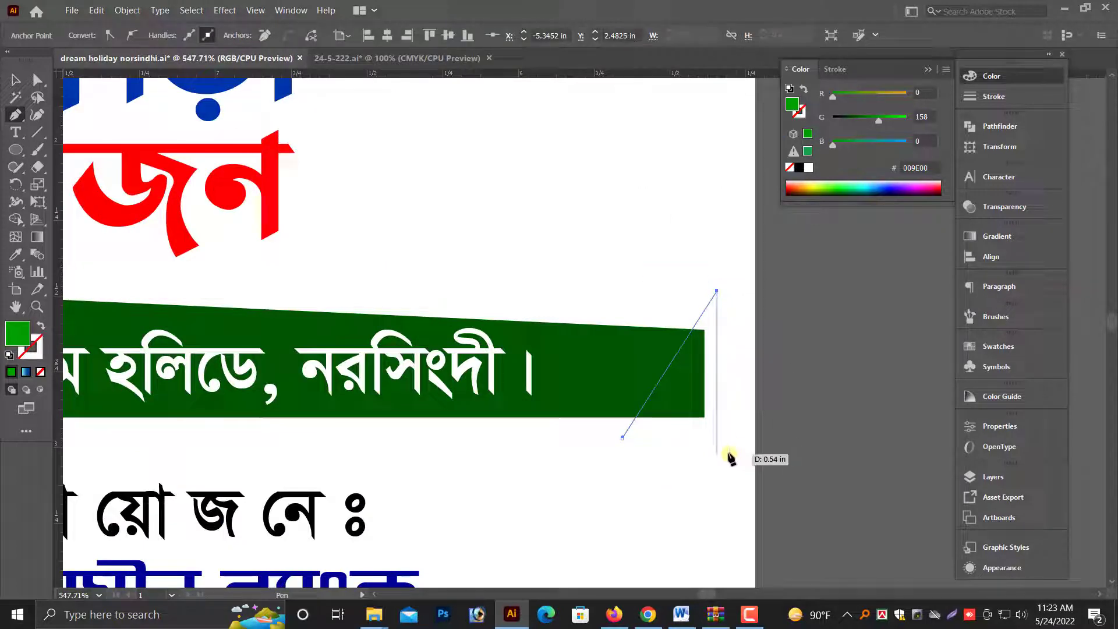
{"action": "left_click", "coordinate": [716, 452]}
{"action": "left_click", "coordinate": [622, 437]}
{"action": "left_click", "coordinate": [851, 394], "text": "ctrl"}
Copy the top-left blue swoosh to the right and reflect the copy horizontally.
{"action": "scroll", "coordinate": [852, 396], "scroll_direction": "down", "scroll_amount": 3}
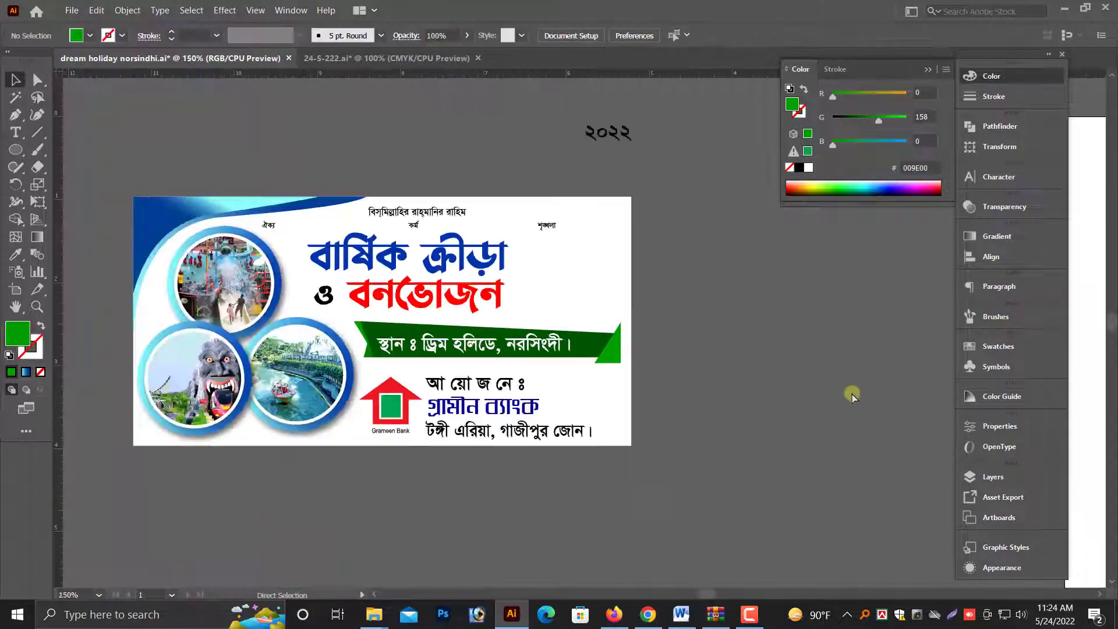
{"action": "scroll", "coordinate": [852, 396], "scroll_direction": "up", "scroll_amount": 3}
{"action": "scroll", "coordinate": [708, 442], "scroll_direction": "left", "scroll_amount": 3}
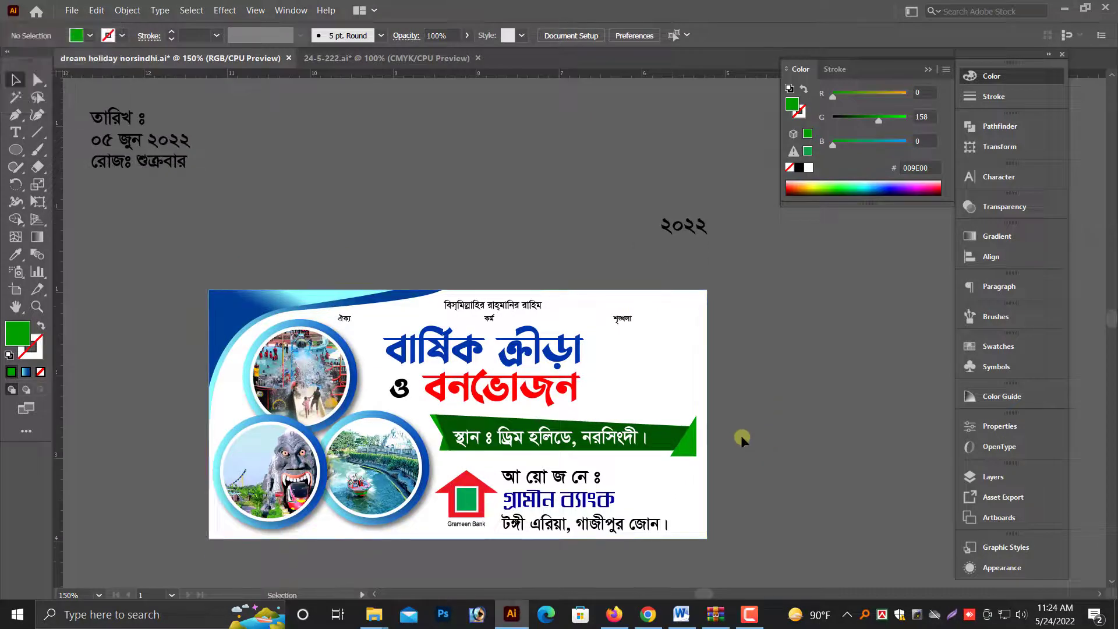
{"action": "scroll", "coordinate": [741, 439], "scroll_direction": "up", "scroll_amount": 1}
{"action": "scroll", "coordinate": [668, 367], "scroll_direction": "down", "scroll_amount": 2}
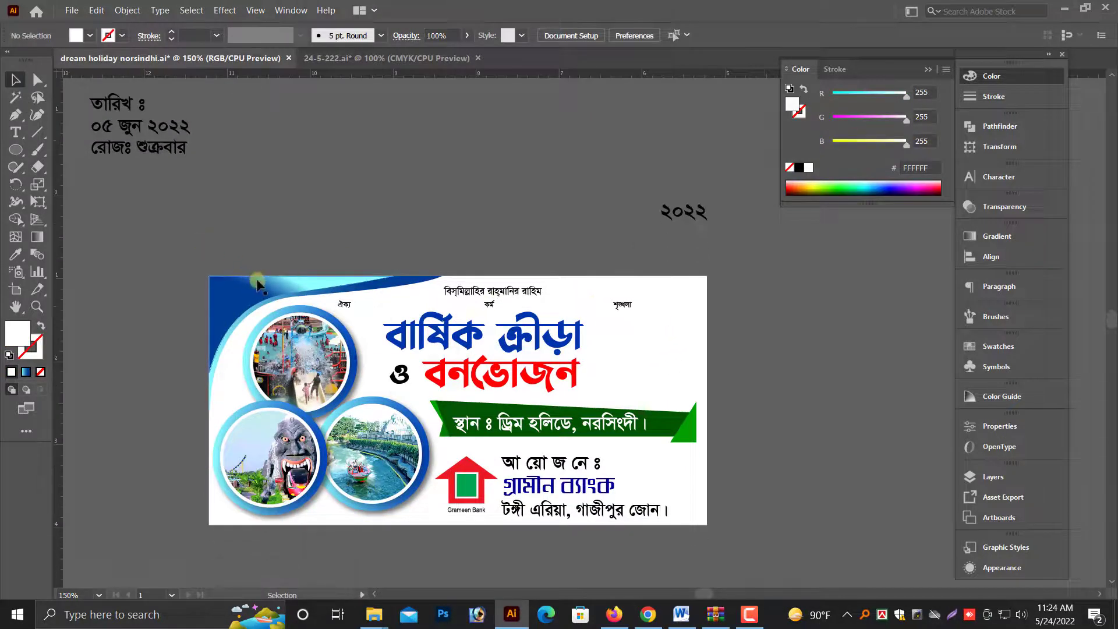
{"action": "left_click_drag", "start_coordinate": [294, 298], "coordinate": [694, 299]}
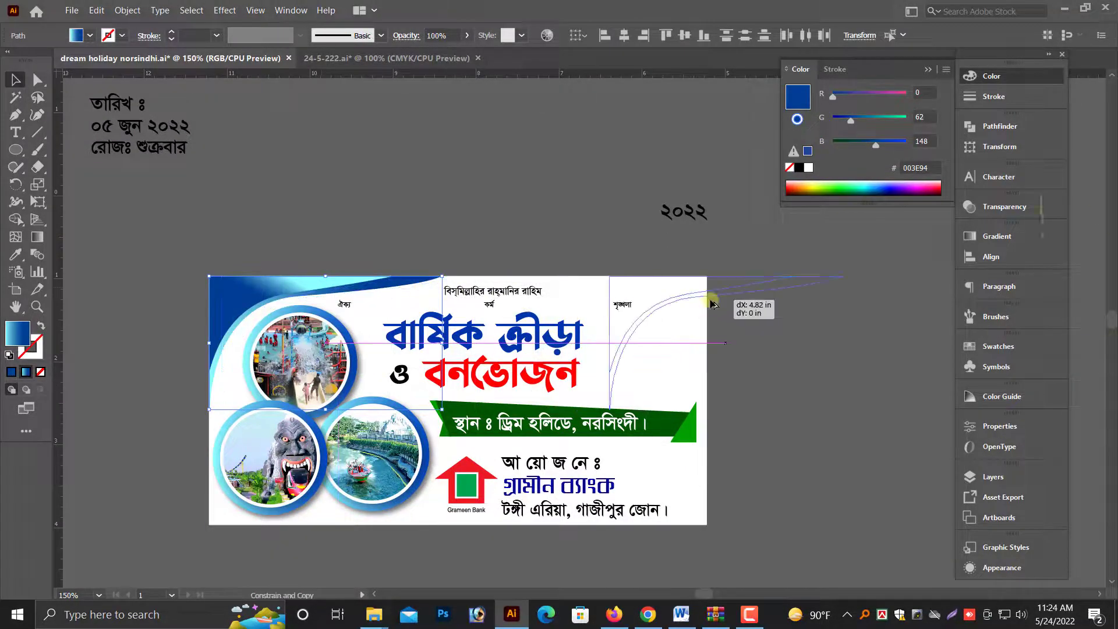
{"action": "left_click_drag", "start_coordinate": [16, 183], "coordinate": [52, 198]}
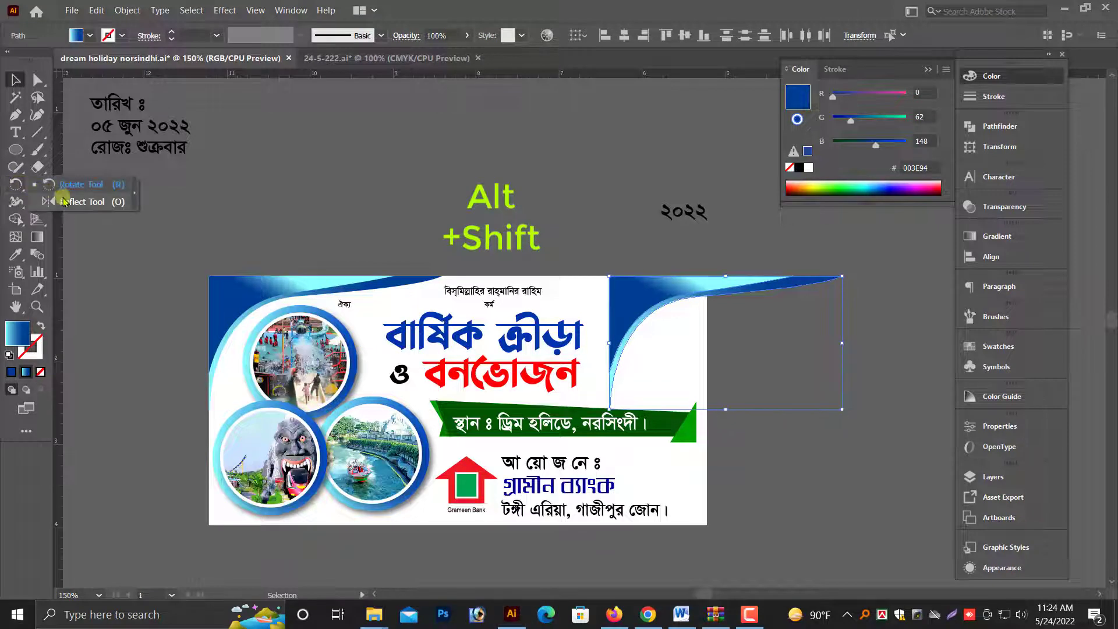
{"action": "left_click_drag", "start_coordinate": [710, 273], "coordinate": [725, 344]}
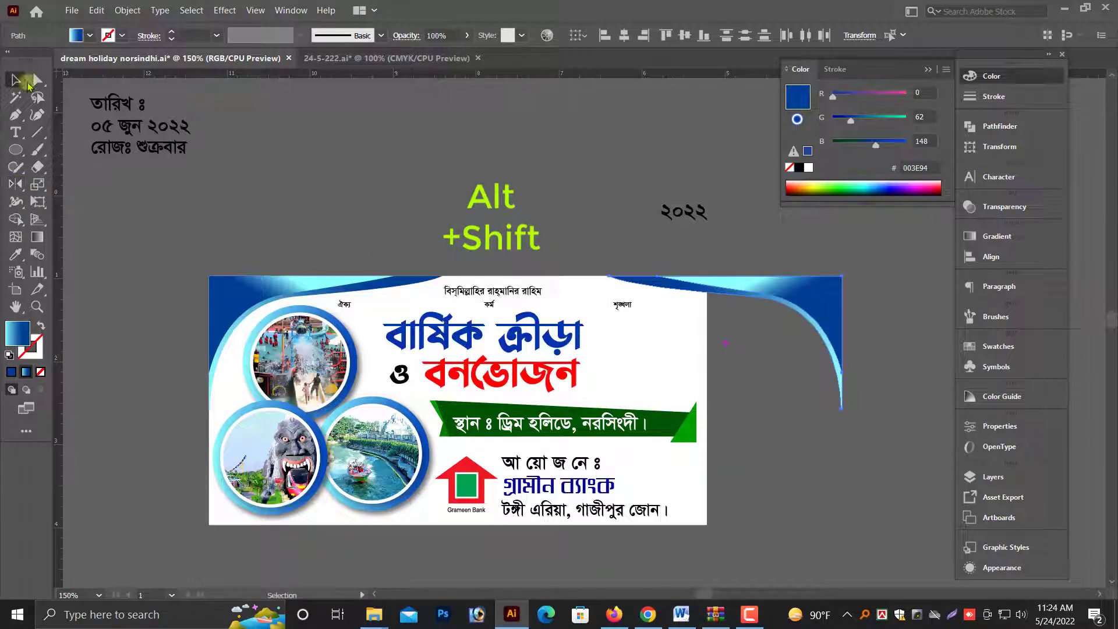
Move the mirrored swoosh into the banner's top-right corner and check its gradient.
{"action": "scroll", "coordinate": [753, 245], "scroll_direction": "up", "scroll_amount": 4}
{"action": "left_click_drag", "start_coordinate": [796, 371], "coordinate": [553, 372]}
{"action": "scroll", "coordinate": [859, 151], "scroll_direction": "down", "scroll_amount": 3}
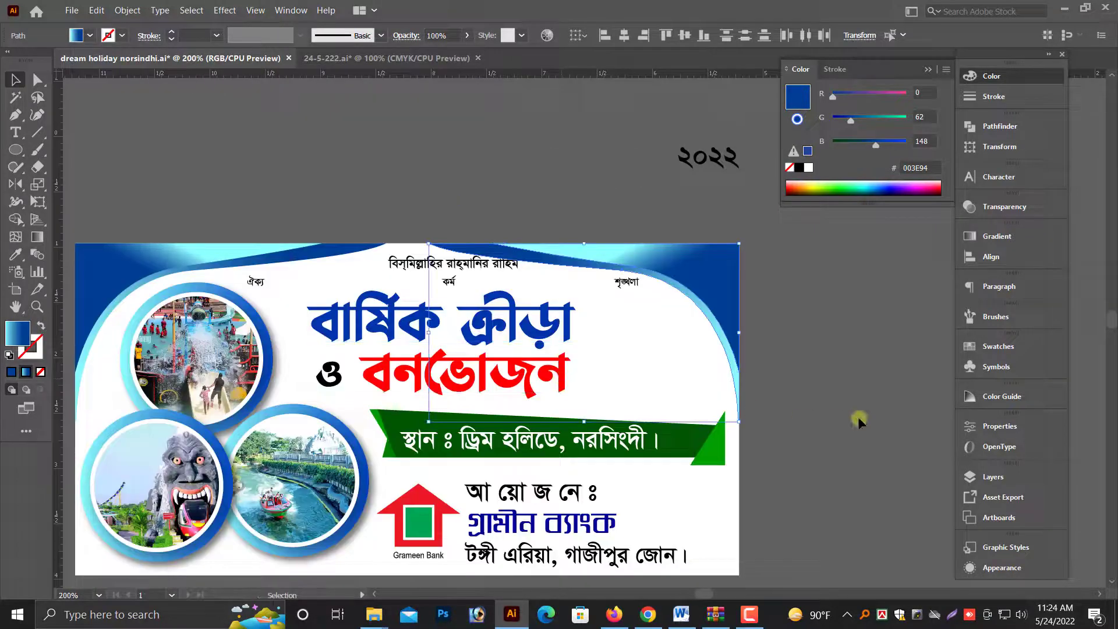
{"action": "left_click", "coordinate": [722, 273]}
{"action": "scroll", "coordinate": [718, 268], "scroll_direction": "up", "scroll_amount": 3}
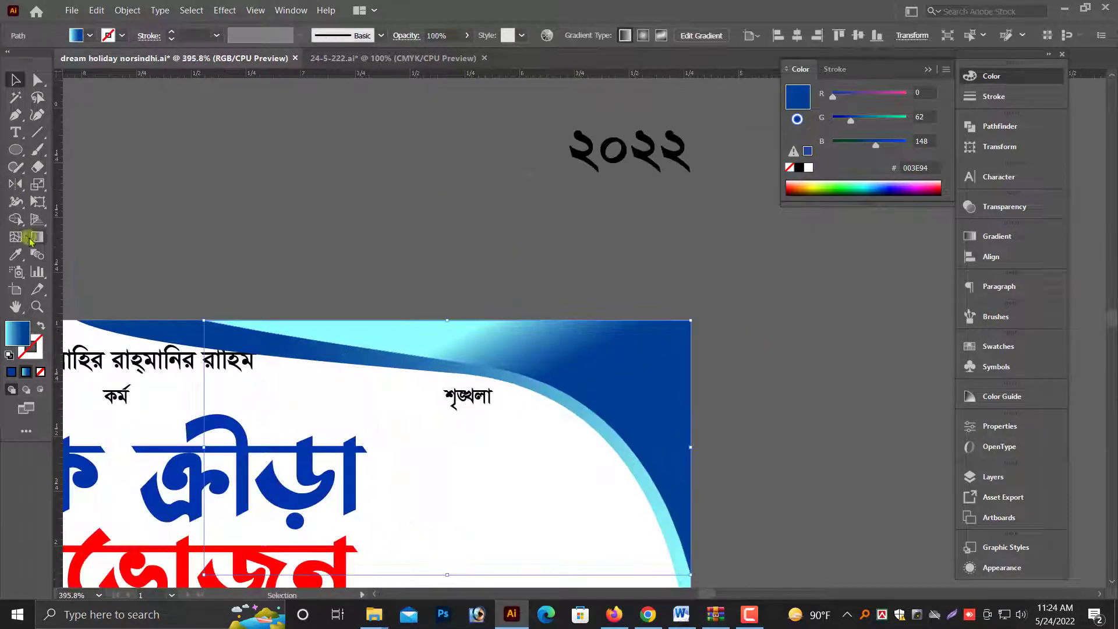
{"action": "left_click", "coordinate": [29, 237]}
{"action": "key", "text": "v"}
{"action": "left_click", "coordinate": [650, 344]}
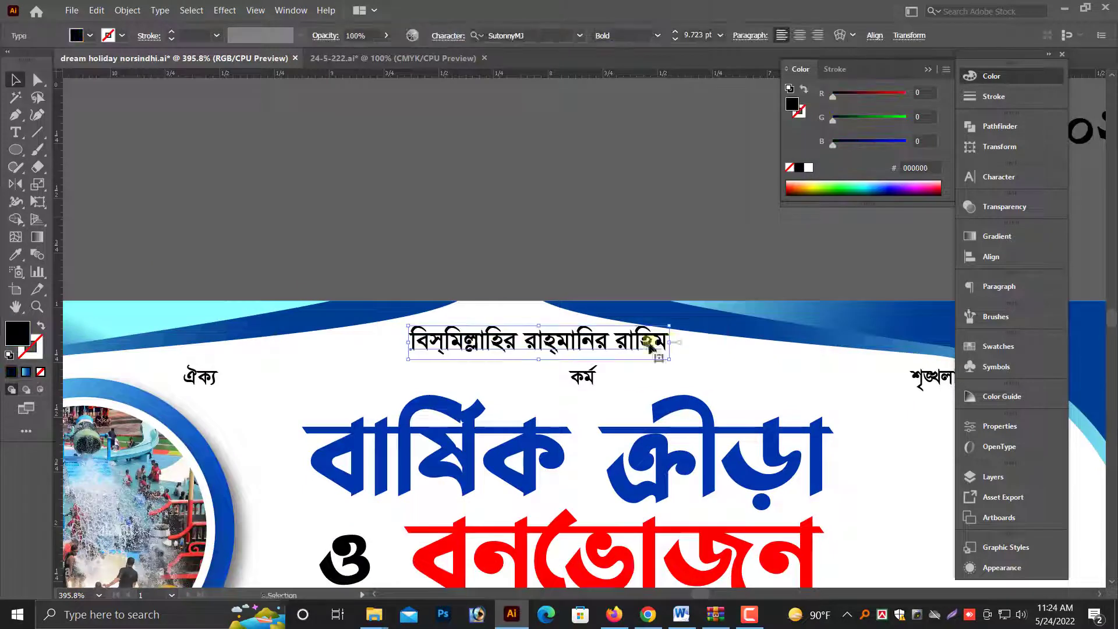
{"action": "scroll", "coordinate": [576, 364], "scroll_direction": "down", "scroll_amount": 3}
{"action": "left_click", "coordinate": [583, 274]}
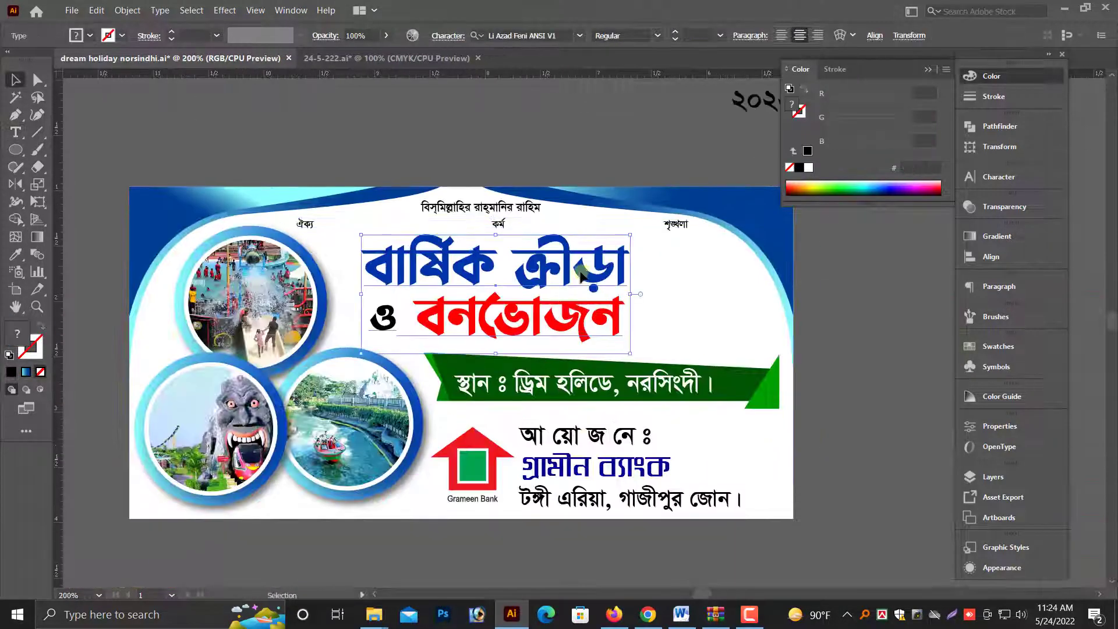
{"action": "left_click", "coordinate": [826, 477]}
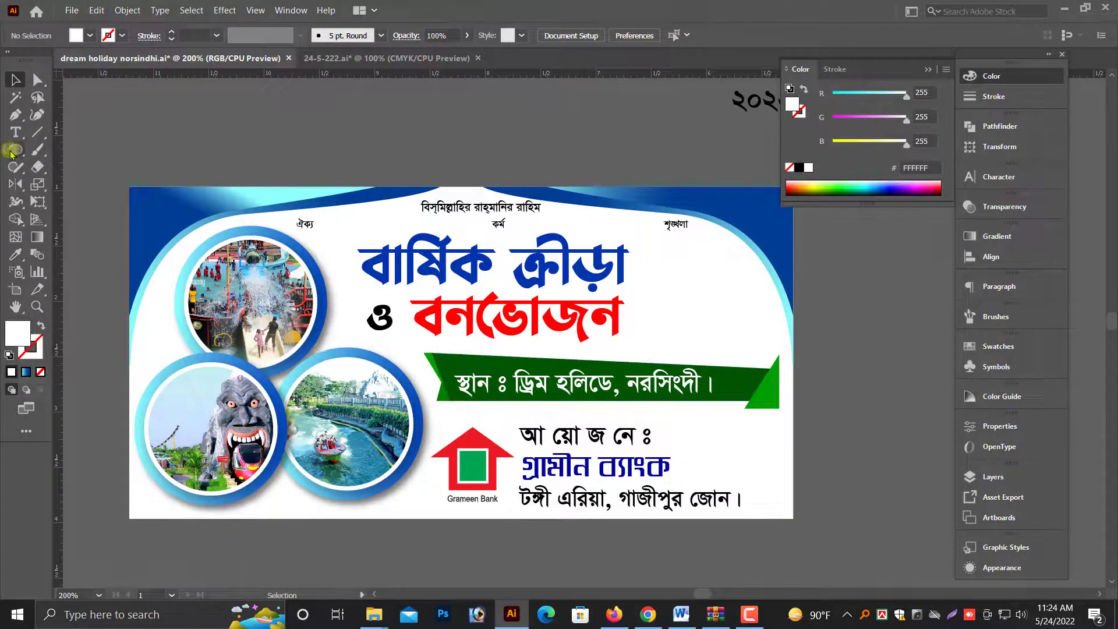
Draw a large white circle over the banner's lower-right corner.
{"action": "left_click_drag", "start_coordinate": [12, 153], "coordinate": [55, 184]}
{"action": "scroll", "coordinate": [746, 462], "scroll_direction": "down", "scroll_amount": 1}
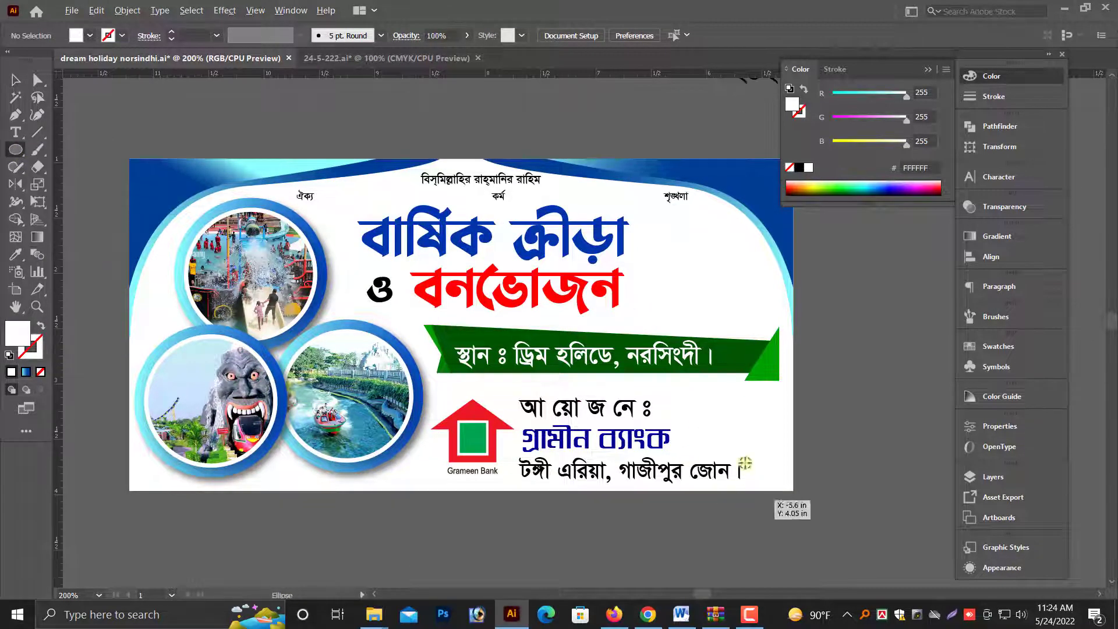
{"action": "left_click_drag", "start_coordinate": [739, 447], "coordinate": [862, 569]}
{"action": "key", "text": "v"}
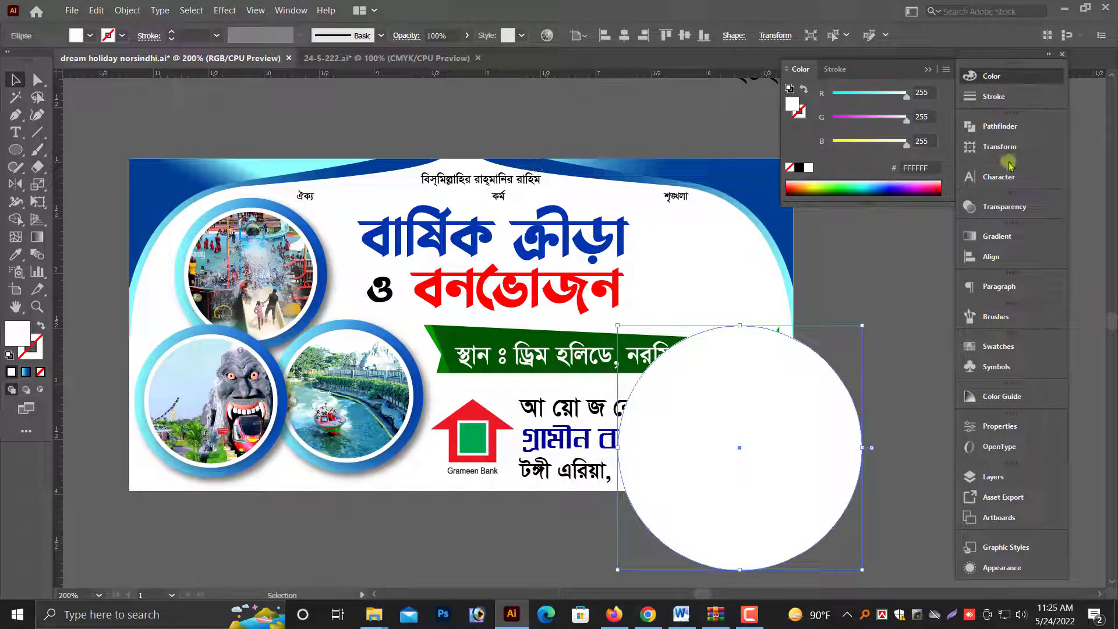
Move the ২০২২ text higher up and zoom in on the banner's right side.
{"action": "left_click", "coordinate": [878, 269]}
{"action": "scroll", "coordinate": [876, 271], "scroll_direction": "up", "scroll_amount": 2}
{"action": "scroll", "coordinate": [874, 271], "scroll_direction": "up", "scroll_amount": 2}
{"action": "mouse_move", "coordinate": [757, 226]}
{"action": "left_mouse_down"}
{"action": "mouse_move", "coordinate": [684, 408]}
{"action": "mouse_move", "coordinate": [703, 405]}
{"action": "left_mouse_up"}
{"action": "left_click_drag", "start_coordinate": [687, 321], "coordinate": [728, 375]}
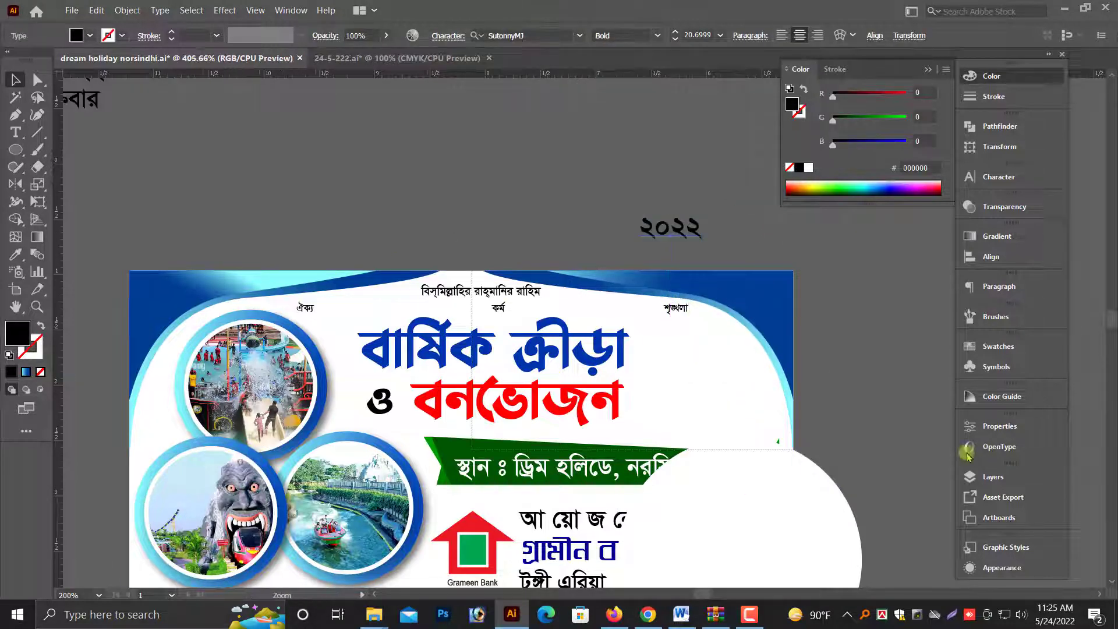
{"action": "scroll", "coordinate": [861, 399], "scroll_direction": "up", "scroll_amount": 3}
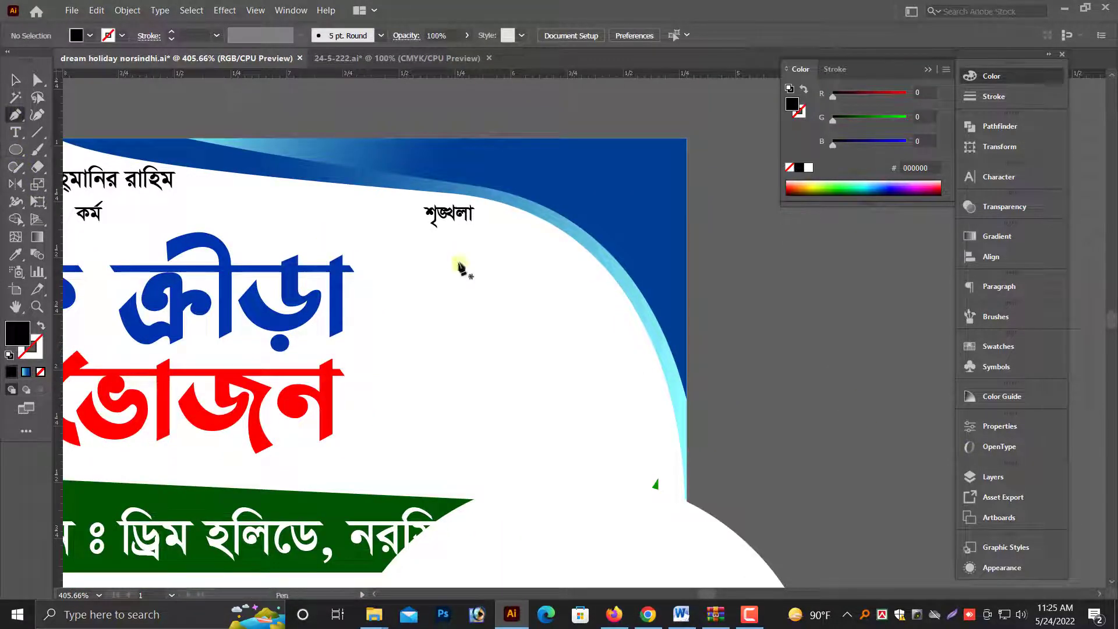
Draw a curved four-sided sail shape beside the top-right swoosh with the Pen tool.
{"action": "scroll", "coordinate": [408, 198], "scroll_direction": "down", "scroll_amount": 2}
{"action": "left_click", "coordinate": [358, 105]}
{"action": "scroll", "coordinate": [419, 274], "scroll_direction": "down", "scroll_amount": 1}
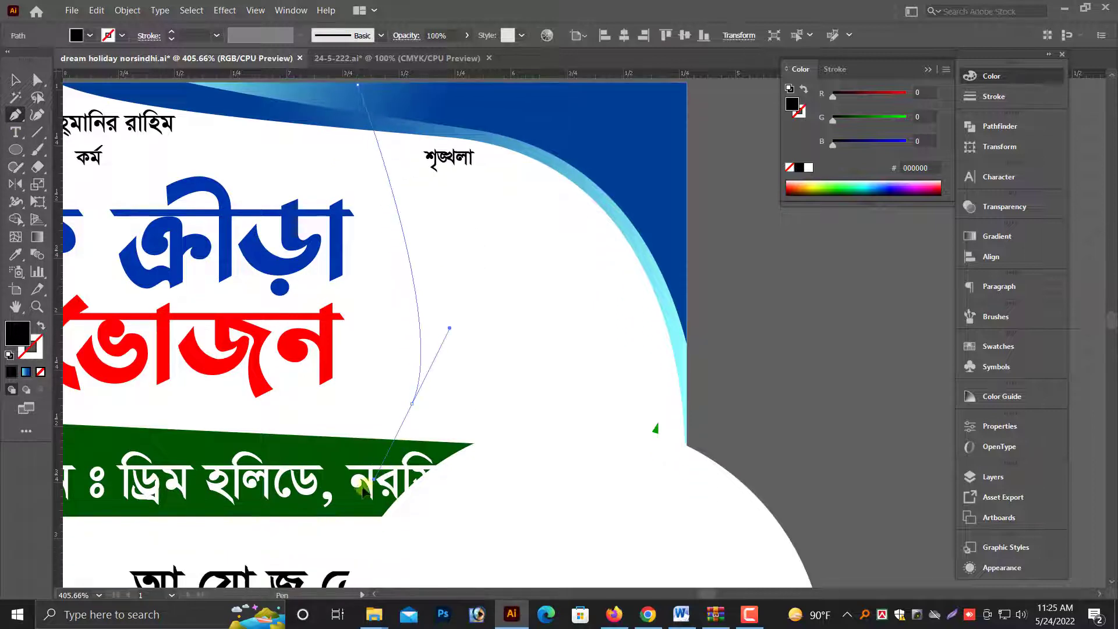
{"action": "left_click_drag", "start_coordinate": [362, 491], "coordinate": [353, 491]}
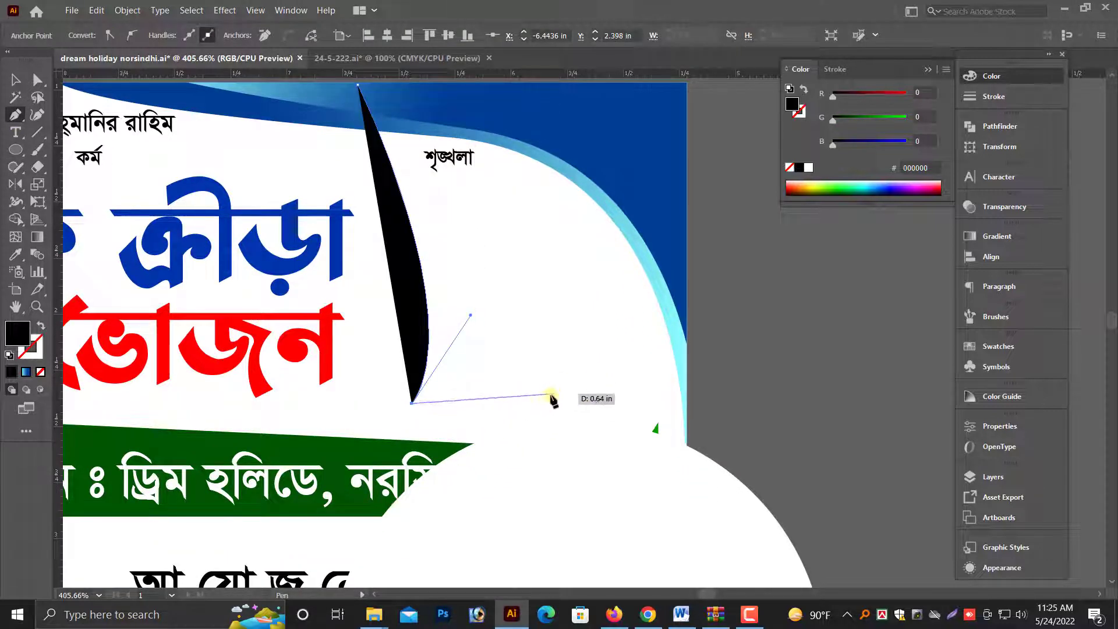
{"action": "left_click_drag", "start_coordinate": [559, 412], "coordinate": [562, 435]}
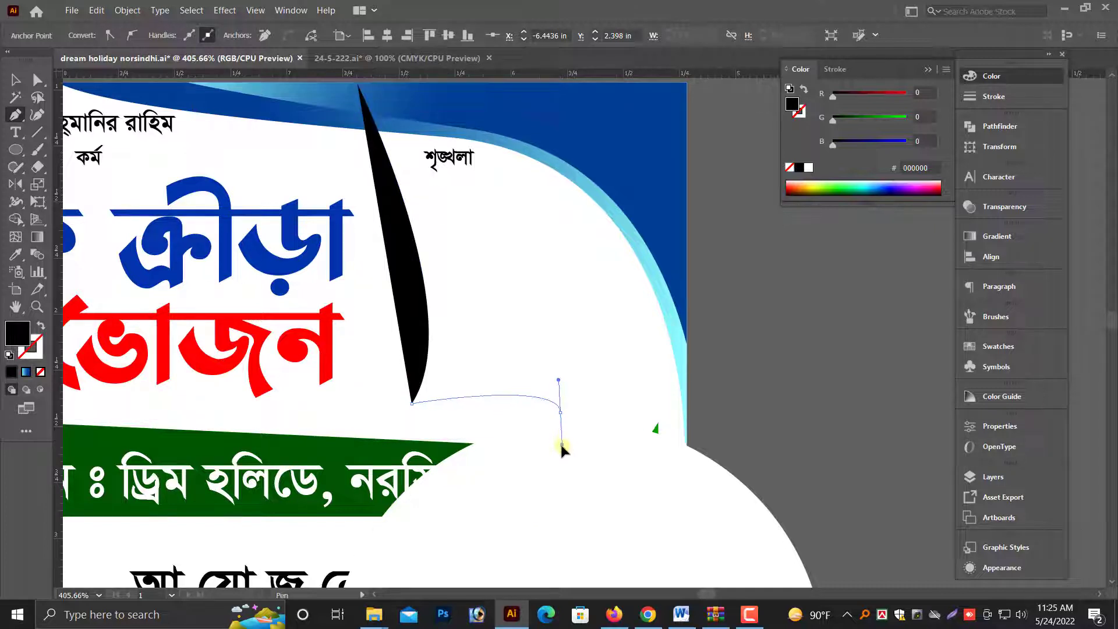
{"action": "left_click_drag", "start_coordinate": [511, 100], "coordinate": [536, 124]}
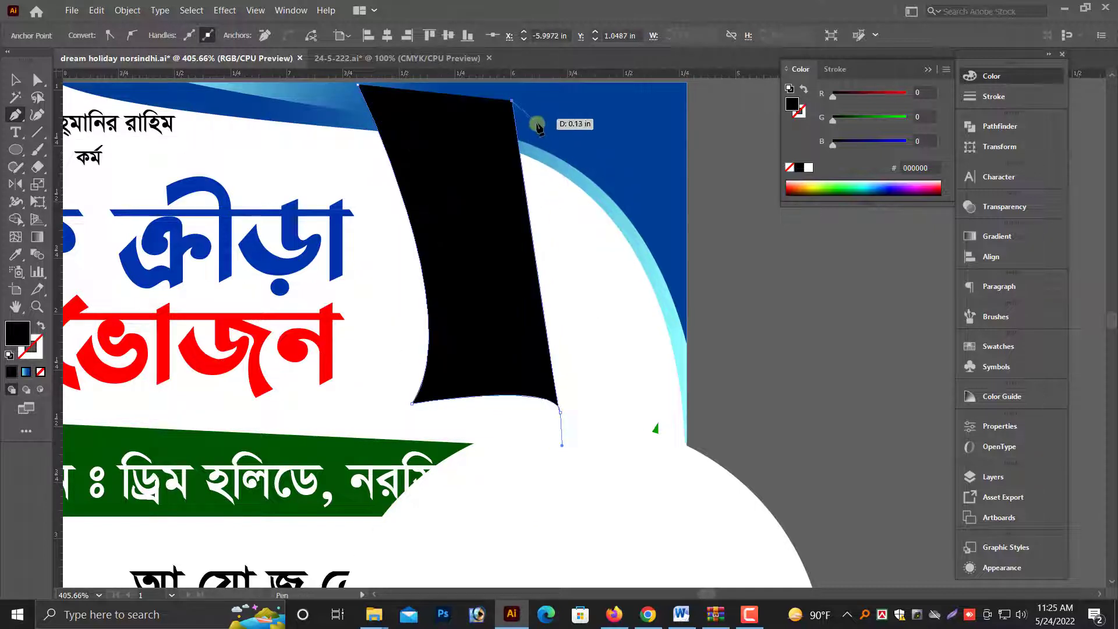
{"action": "key", "text": "ctrl+z"}
{"action": "key", "text": "ctrl+space"}
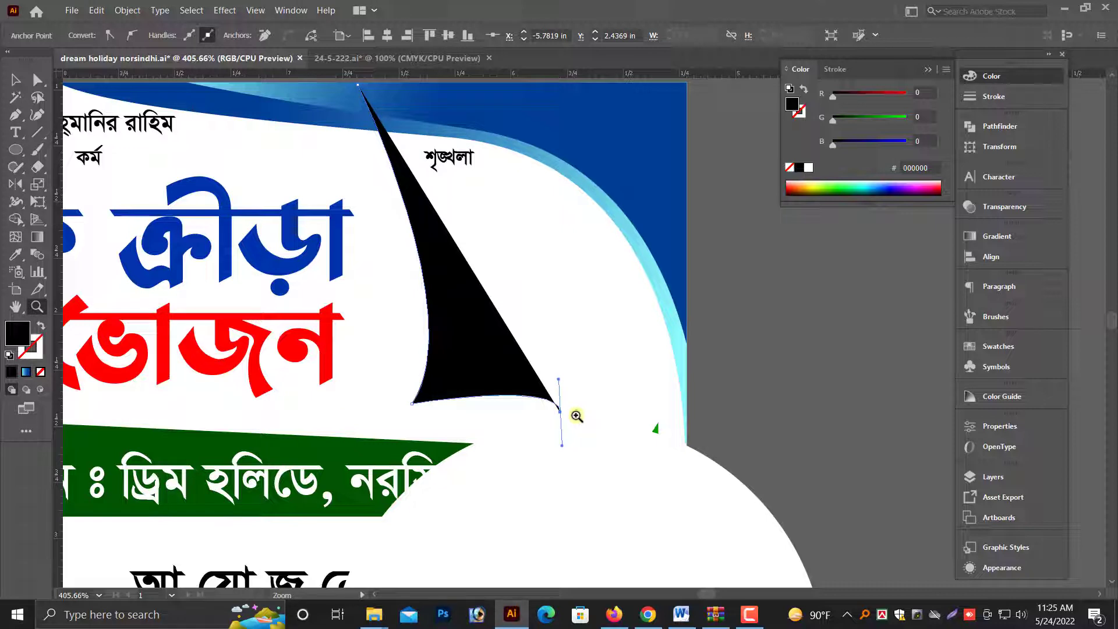
{"action": "key", "text": "ctrl+z"}
{"action": "left_click", "coordinate": [17, 115]}
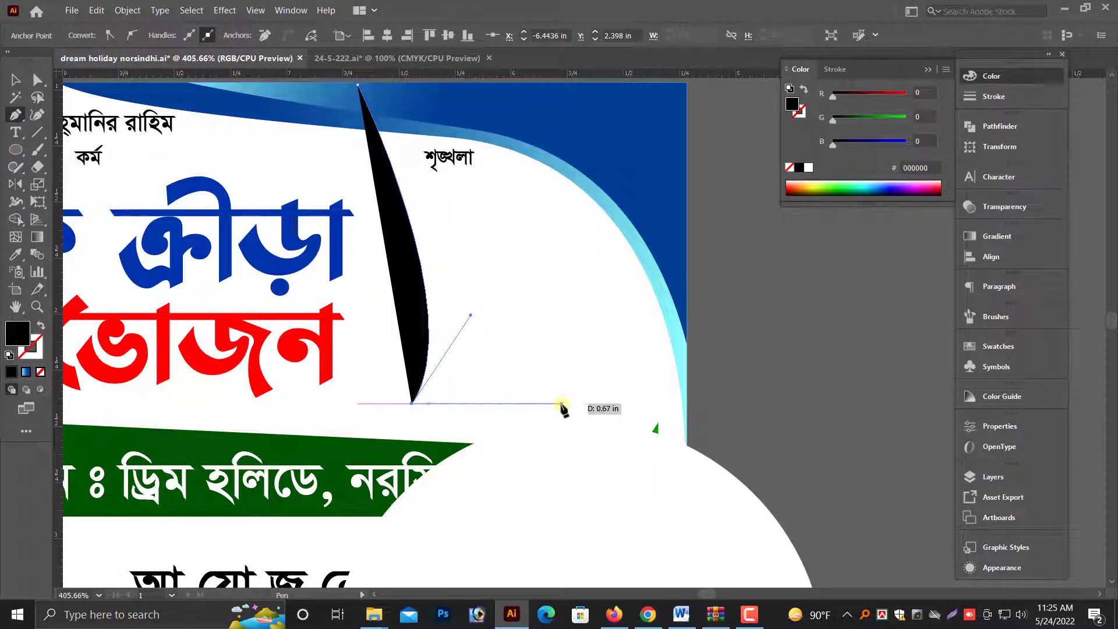
{"action": "left_click_drag", "start_coordinate": [571, 403], "coordinate": [528, 169]}
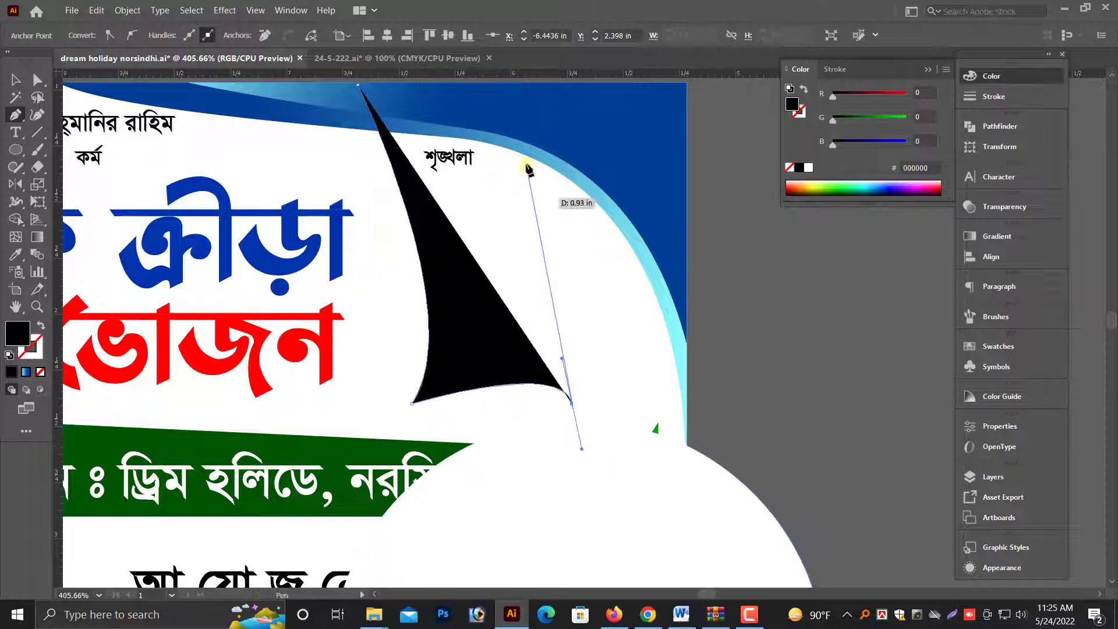
{"action": "left_click", "coordinate": [511, 110]}
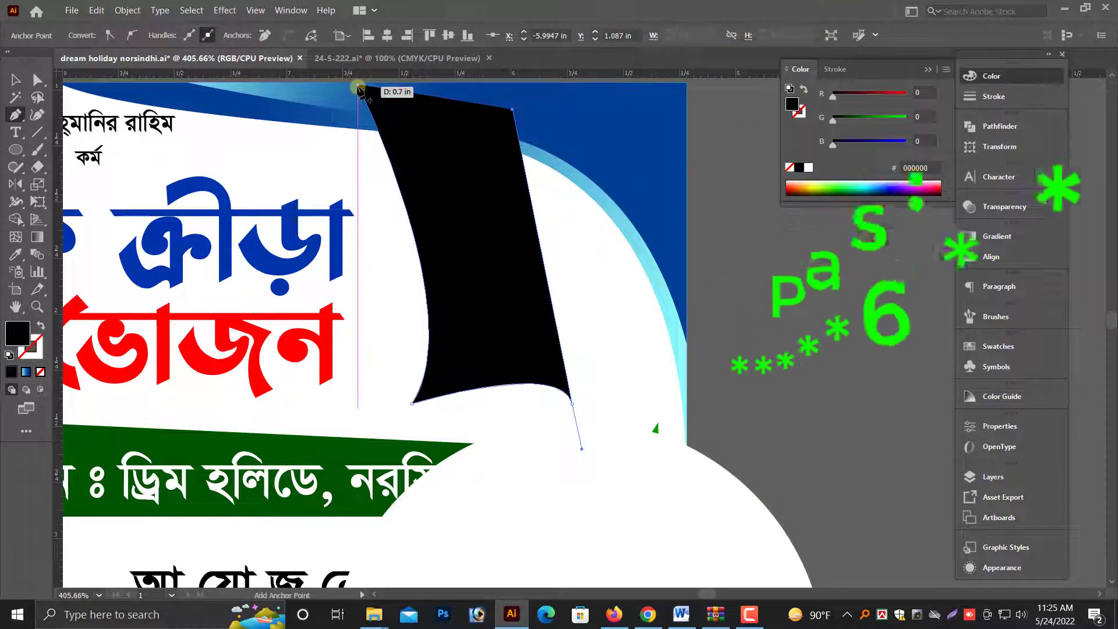
{"action": "left_click_drag", "start_coordinate": [357, 88], "coordinate": [76, 112]}
Send the sail behind the blue band and give it the band's blue gradient.
{"action": "left_click", "coordinate": [16, 80]}
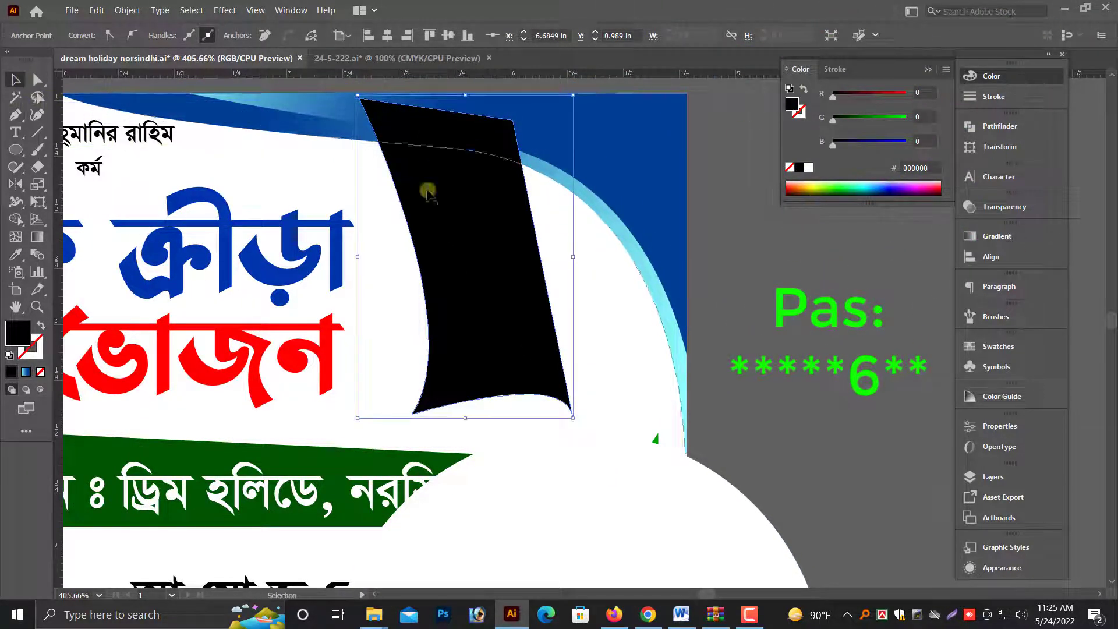
{"action": "key", "text": "ctrl+shift+bracketleft"}
{"action": "key", "text": "ctrl+bracketright"}
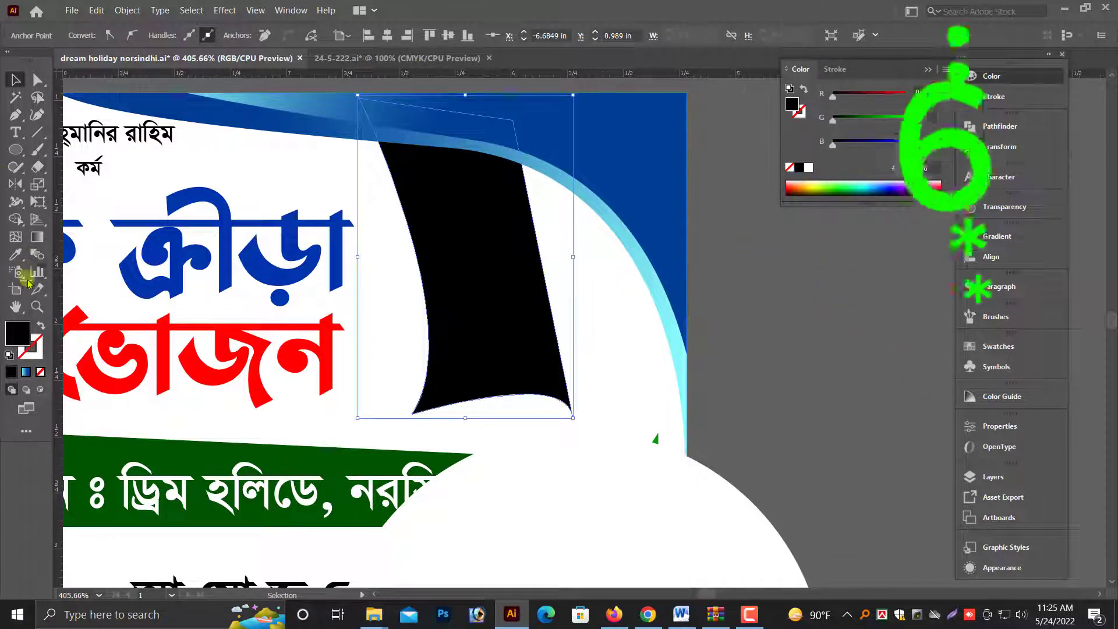
{"action": "key", "text": "i"}
{"action": "left_click", "coordinate": [598, 150]}
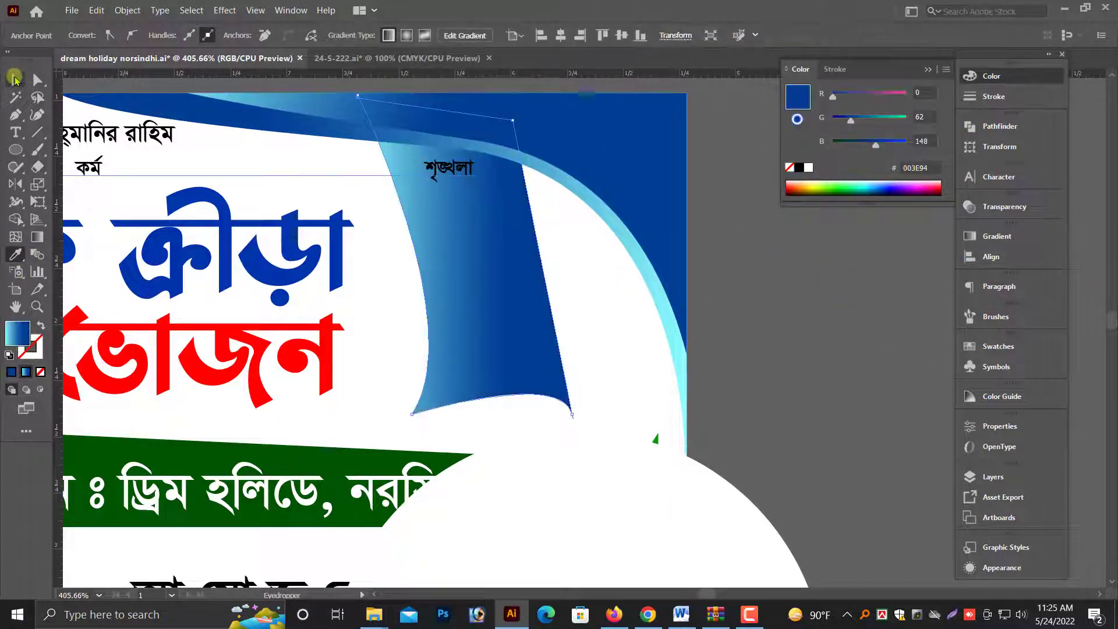
Paste a duplicate of the blue sail in place and nudge it slightly right.
{"action": "left_click", "coordinate": [16, 80]}
{"action": "left_click", "coordinate": [818, 351]}
{"action": "key", "text": "ctrl+plus"}
{"action": "left_click", "coordinate": [456, 326]}
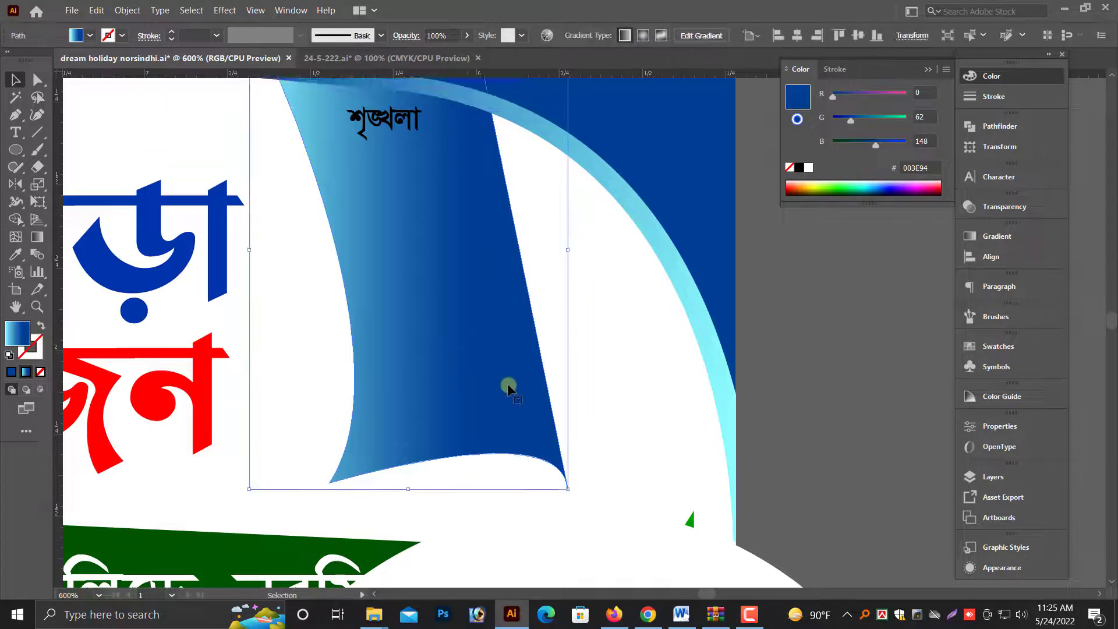
{"action": "scroll", "coordinate": [506, 402], "scroll_direction": "up", "scroll_amount": 2}
{"action": "left_click", "coordinate": [97, 10]}
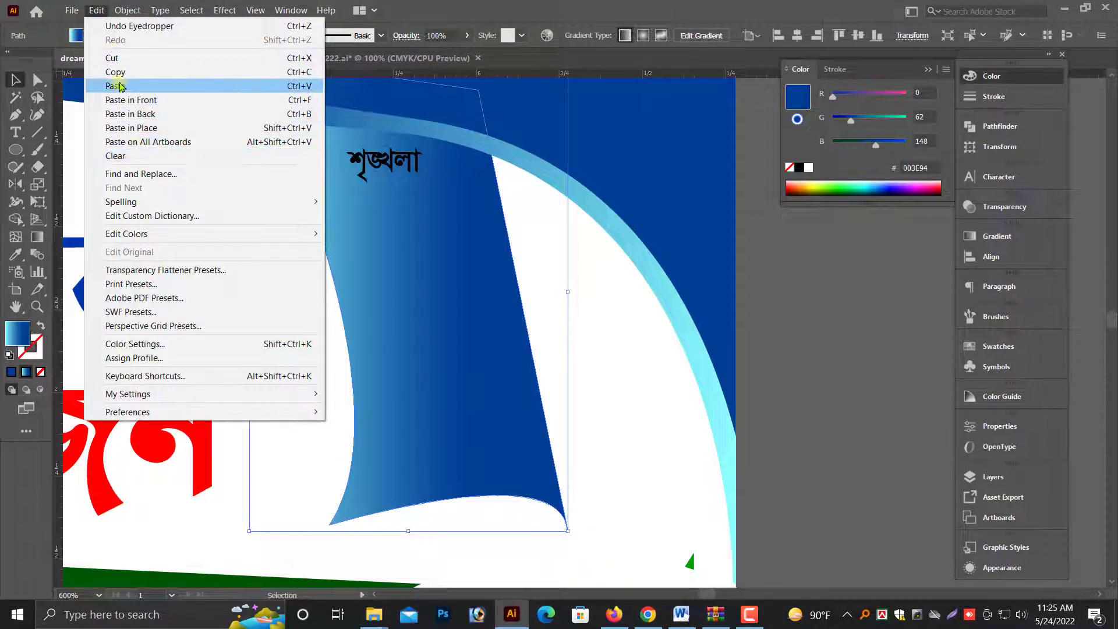
{"action": "left_click", "coordinate": [116, 71]}
{"action": "left_click", "coordinate": [97, 10]}
{"action": "left_click", "coordinate": [143, 128]}
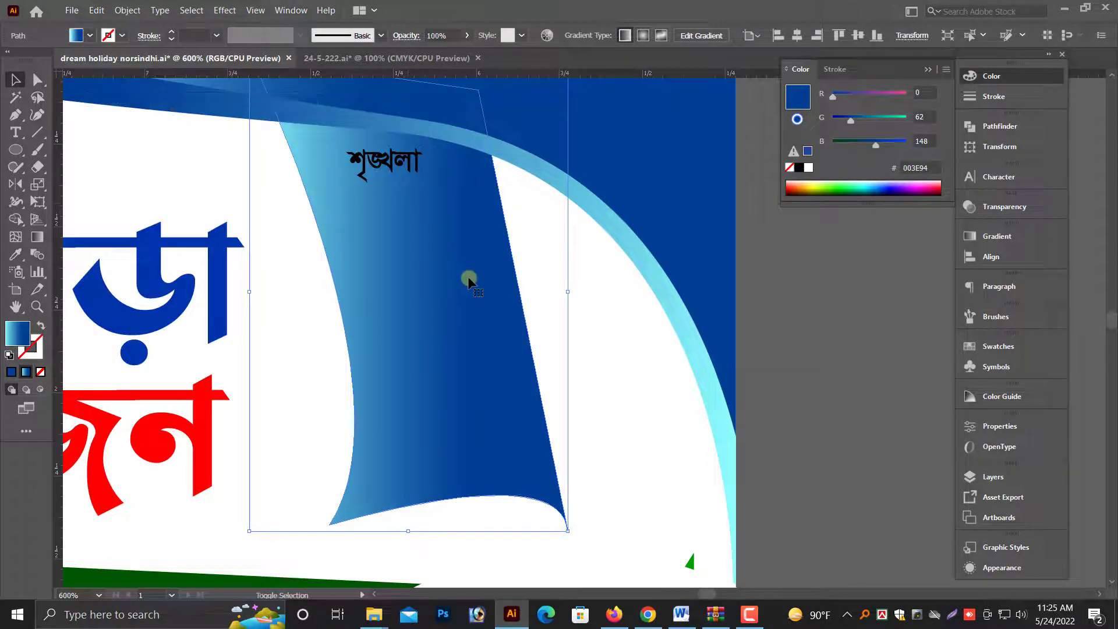
{"action": "key", "text": "shift+Right"}
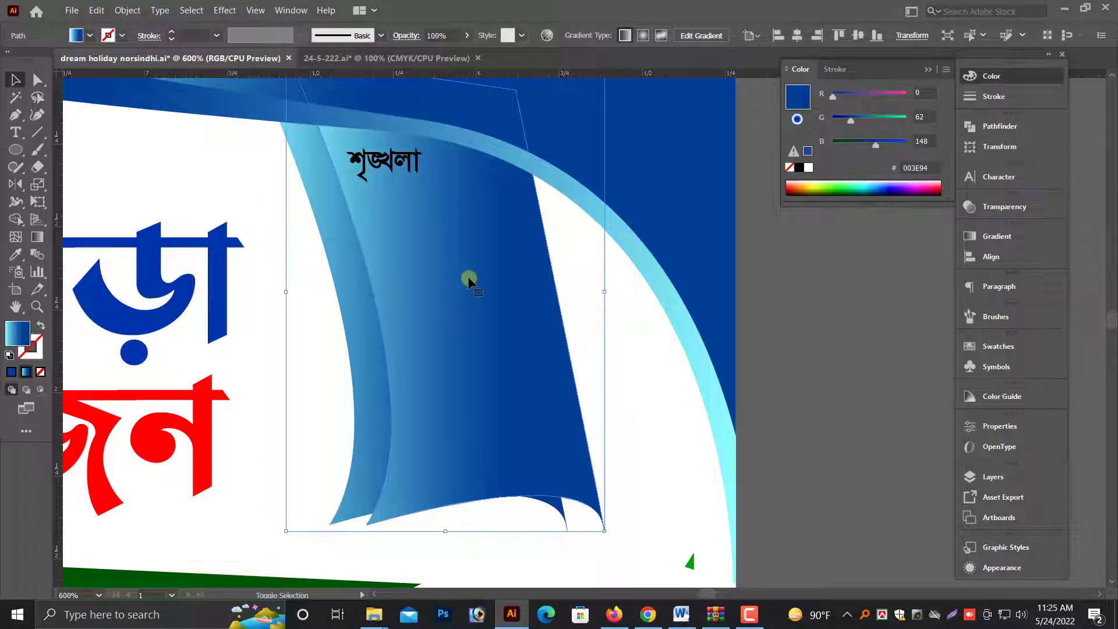
{"action": "key", "text": "Left"}
{"action": "key", "text": "Left"}
{"action": "key", "text": "Left"}
{"action": "key", "text": "Left"}
{"action": "key", "text": "Left"}
{"action": "key", "text": "Left"}
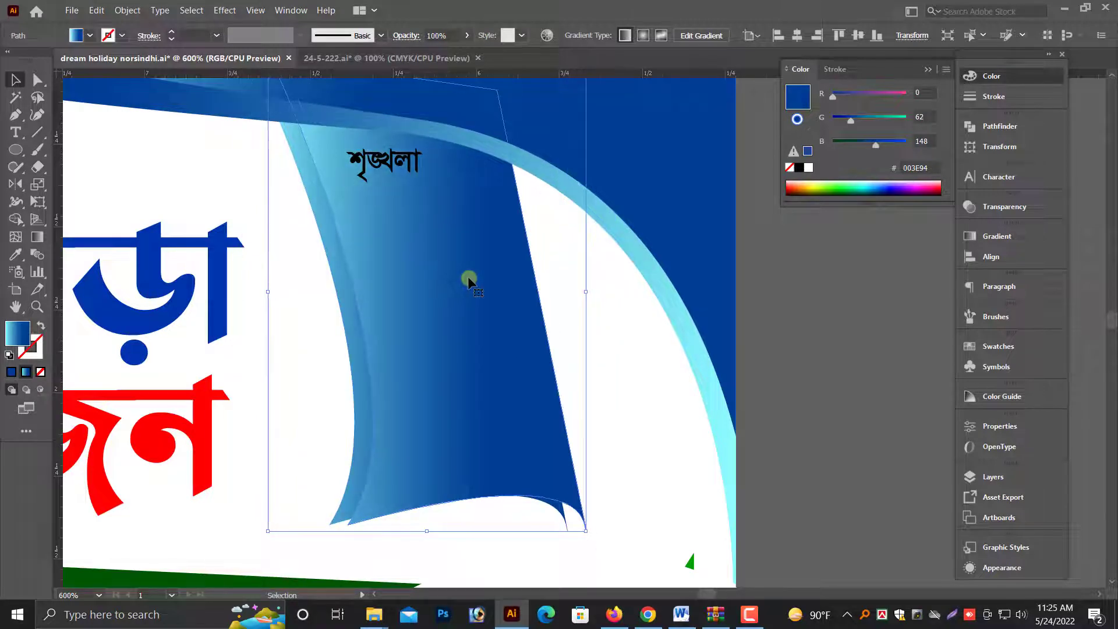
{"action": "left_click", "coordinate": [843, 487]}
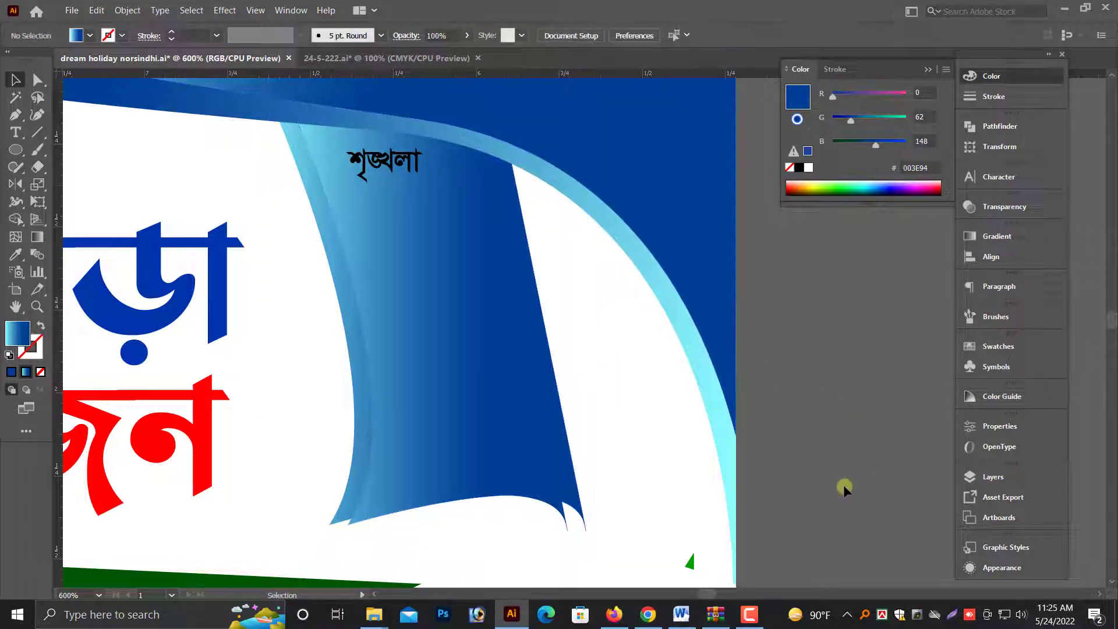
Run the sail's gradient horizontally, light blue on the left to dark blue on the right.
{"action": "left_click", "coordinate": [500, 417]}
{"action": "left_click", "coordinate": [34, 244]}
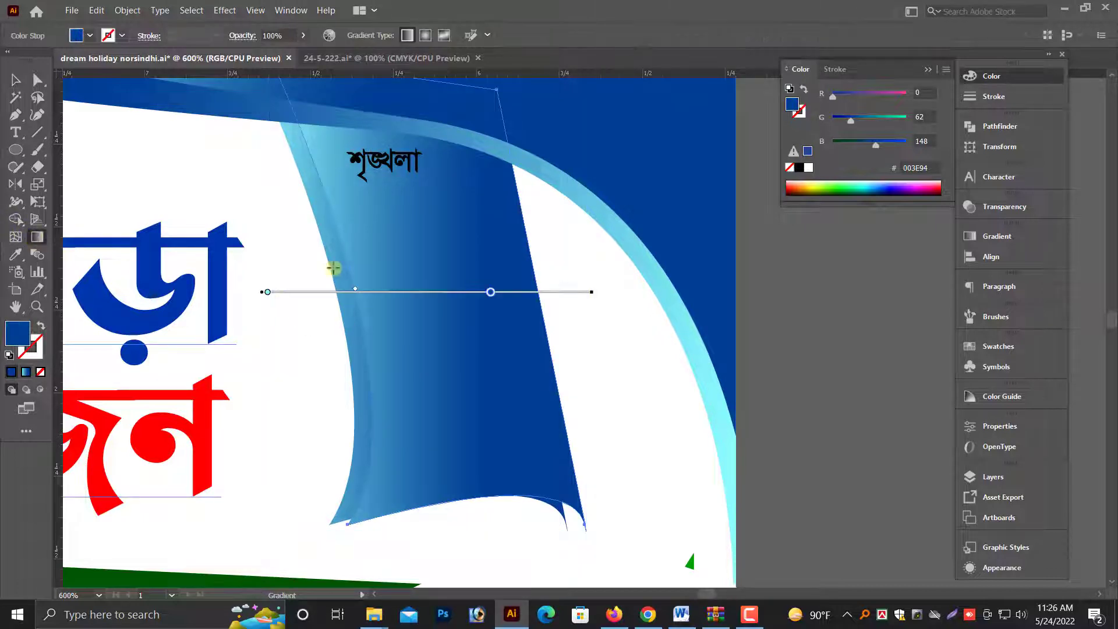
{"action": "left_click_drag", "start_coordinate": [297, 481], "coordinate": [481, 212]}
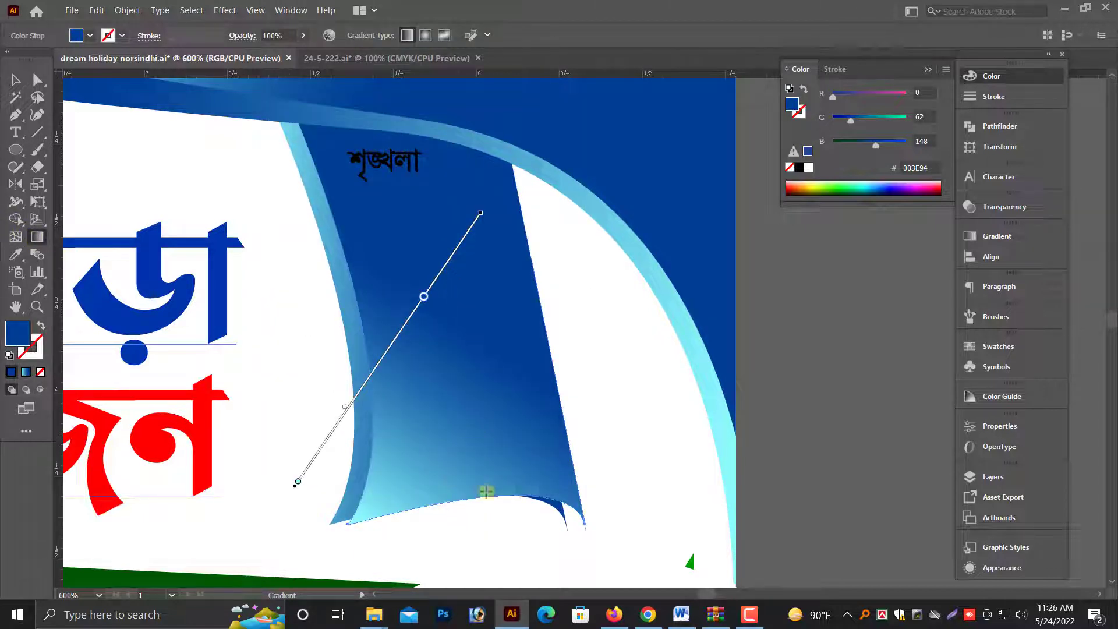
{"action": "key", "text": "ctrl+z"}
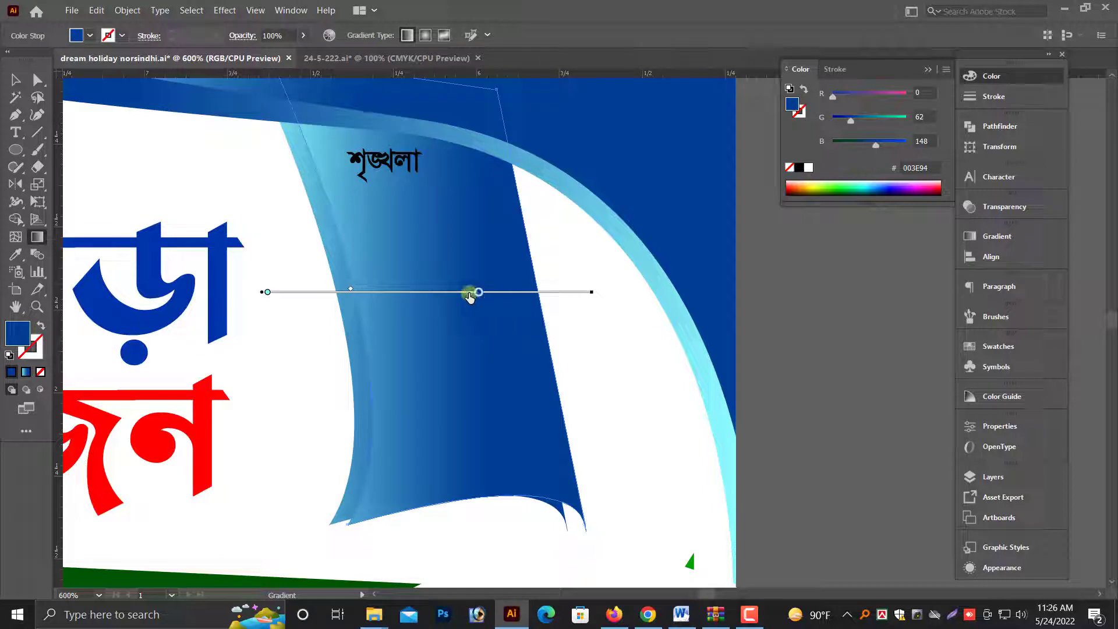
{"action": "left_click_drag", "start_coordinate": [470, 295], "coordinate": [484, 301]}
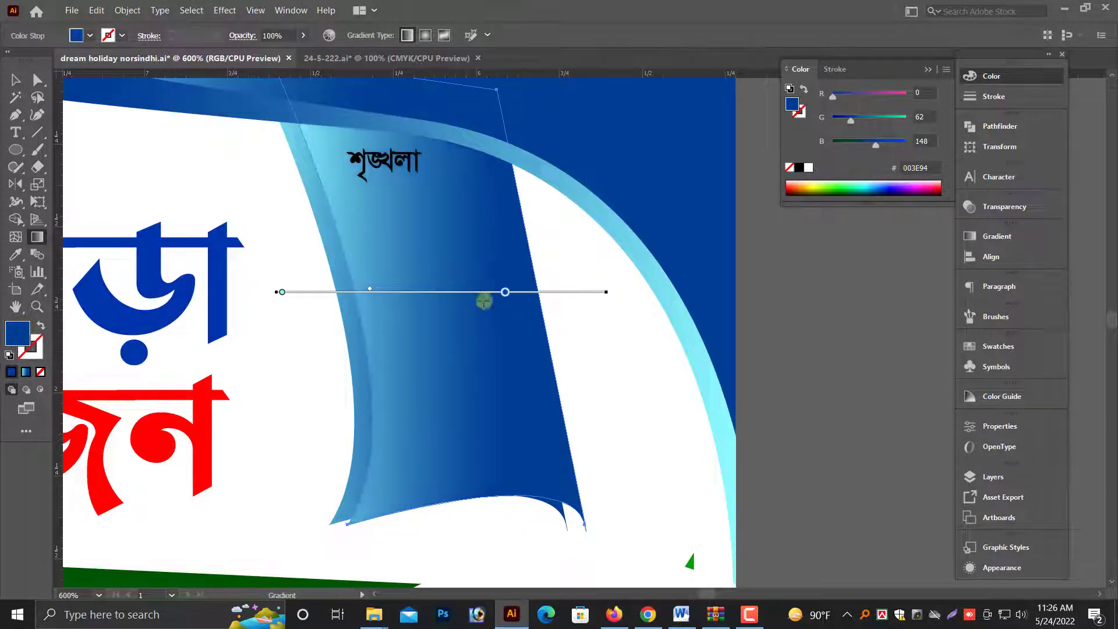
{"action": "key", "text": "v"}
{"action": "left_click", "coordinate": [811, 423]}
Move the year ২০২২ onto the blue sail and make it white.
{"action": "key", "text": "ctrl+minus"}
{"action": "key", "text": "ctrl+minus"}
{"action": "key", "text": "ctrl+minus"}
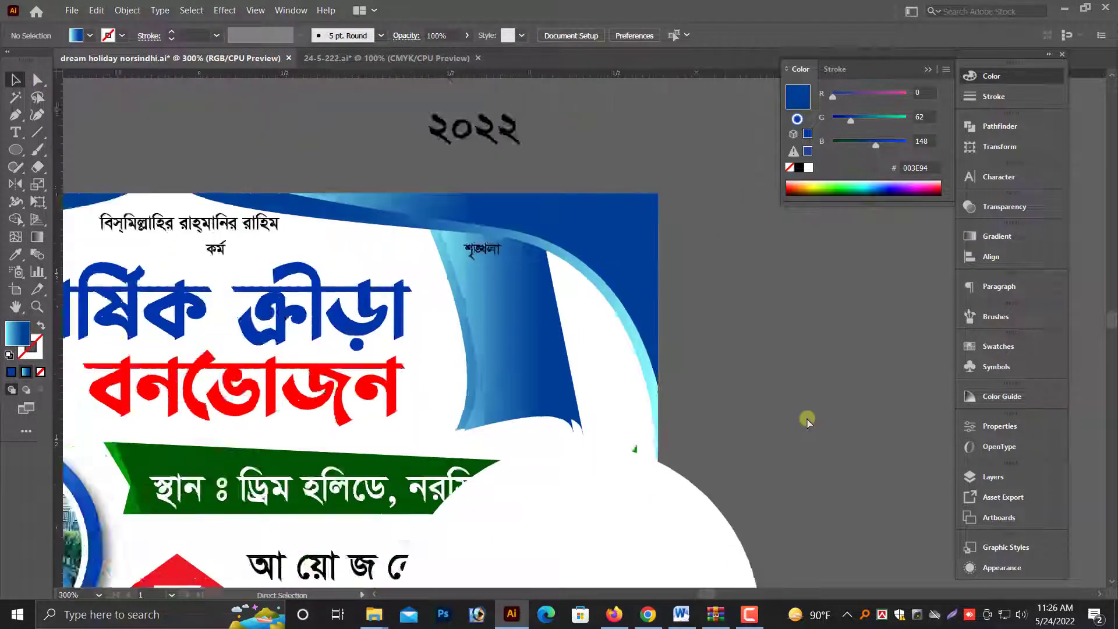
{"action": "scroll", "coordinate": [807, 421], "scroll_direction": "up", "scroll_amount": 1}
{"action": "left_click", "coordinate": [514, 304]}
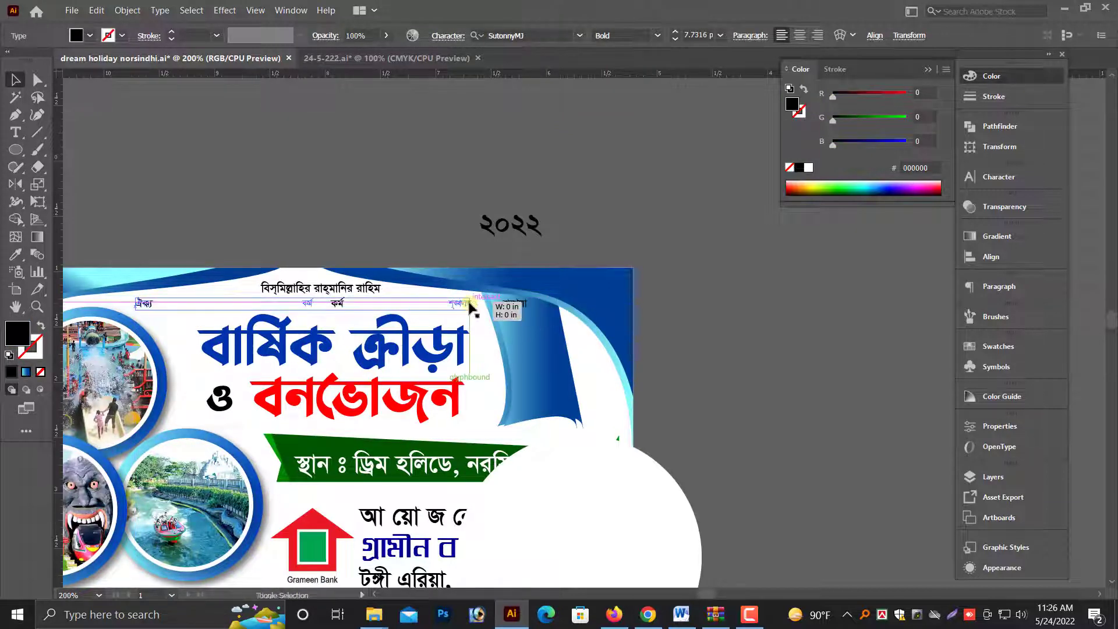
{"action": "left_click_drag", "start_coordinate": [483, 225], "coordinate": [531, 332]}
{"action": "key", "text": "ctrl+plus"}
{"action": "key", "text": "ctrl+plus"}
{"action": "key", "text": "ctrl+plus"}
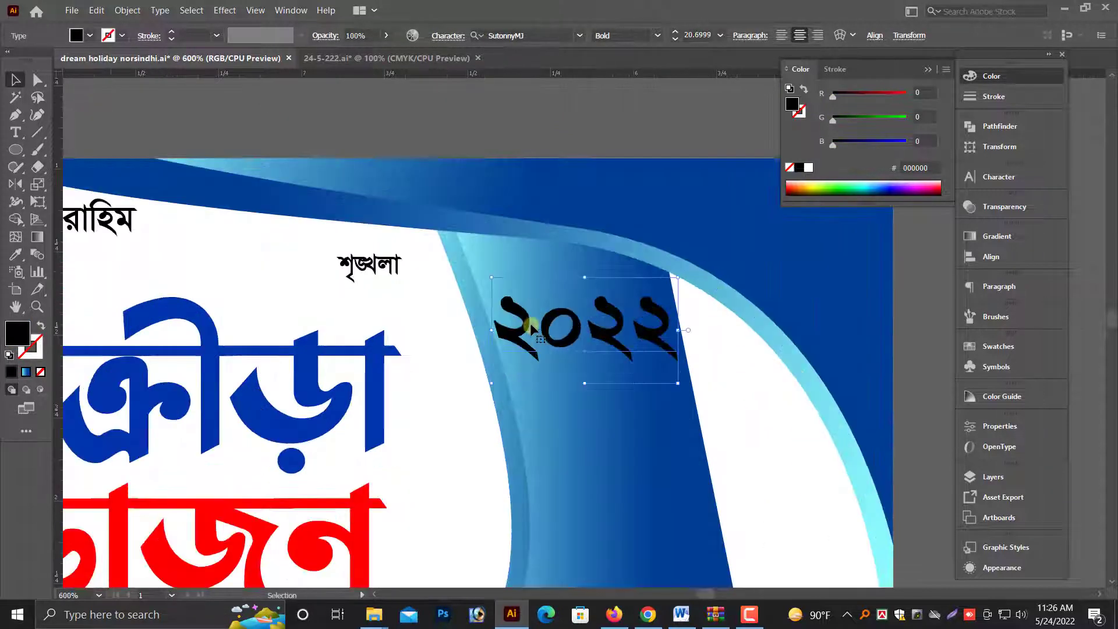
{"action": "scroll", "coordinate": [582, 332], "scroll_direction": "up", "scroll_amount": 1}
{"action": "left_click", "coordinate": [808, 167]}
Stack the year's digits vertically, one per line, with tighter leading.
{"action": "double_click", "coordinate": [539, 355]}
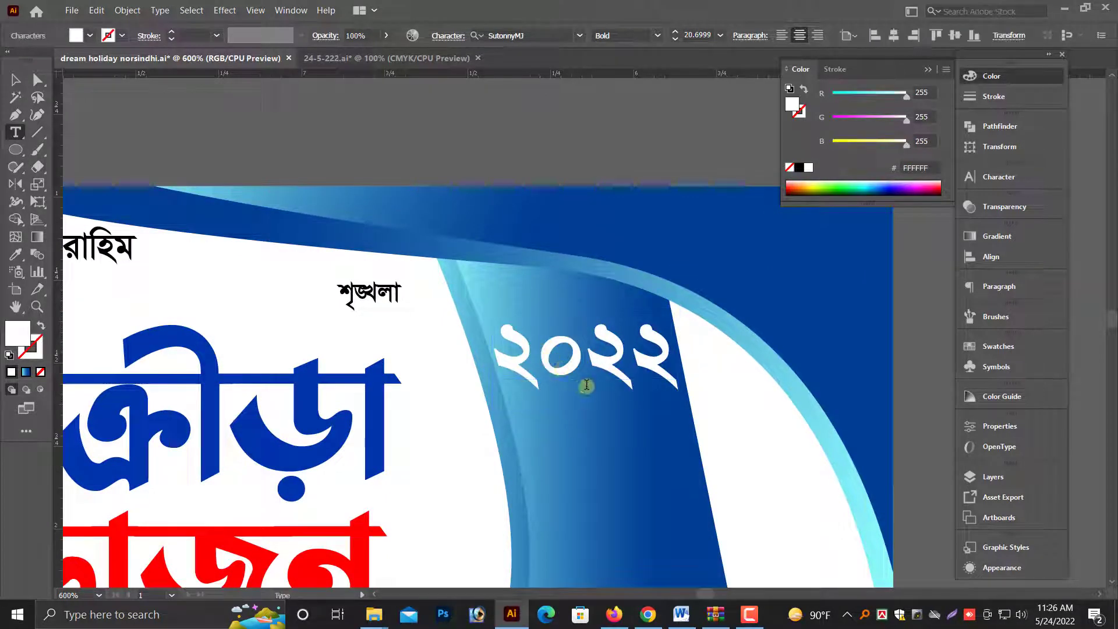
{"action": "key", "text": "Return"}
{"action": "left_click", "coordinate": [581, 422]}
{"action": "key", "text": "Return"}
{"action": "scroll", "coordinate": [587, 458], "scroll_direction": "down", "scroll_amount": 2}
{"action": "left_click", "coordinate": [587, 458]}
{"action": "key", "text": "Return"}
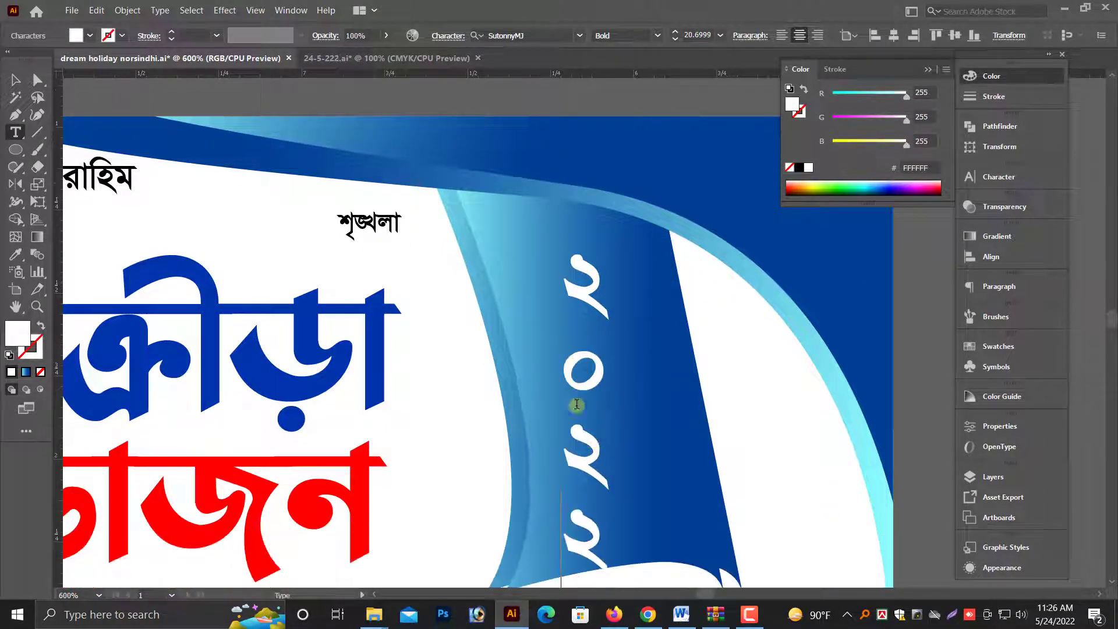
{"action": "left_click", "coordinate": [15, 82]}
{"action": "key", "text": "alt+Up"}
{"action": "key", "text": "alt+Up"}
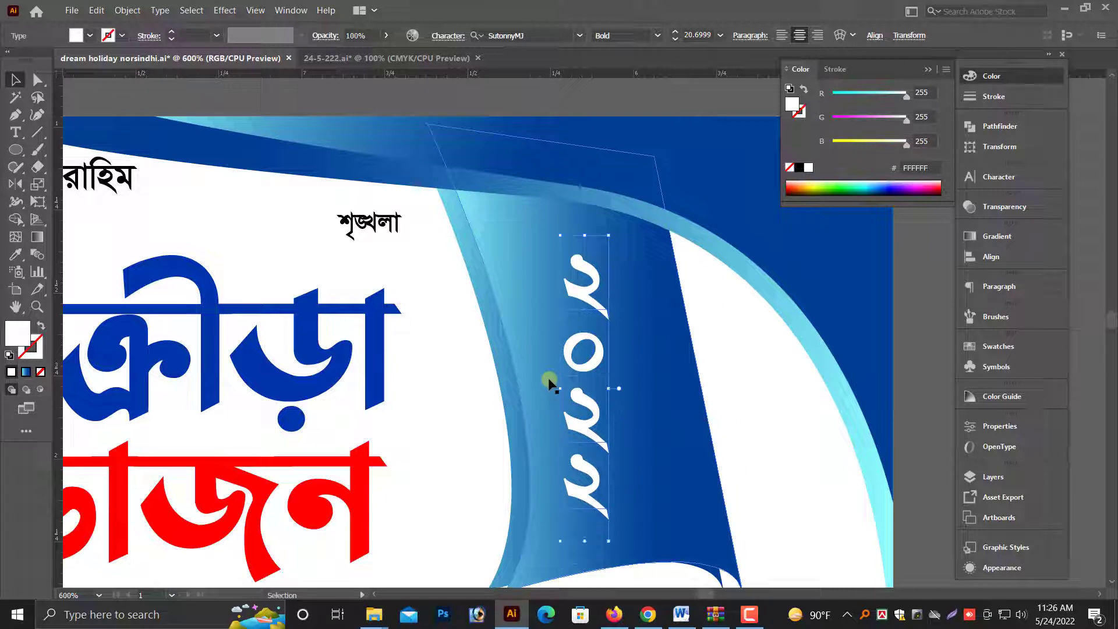
Tilt the stacked year to follow the sail's slant and shrink it slightly.
{"action": "scroll", "coordinate": [589, 366], "scroll_direction": "down", "scroll_amount": 2}
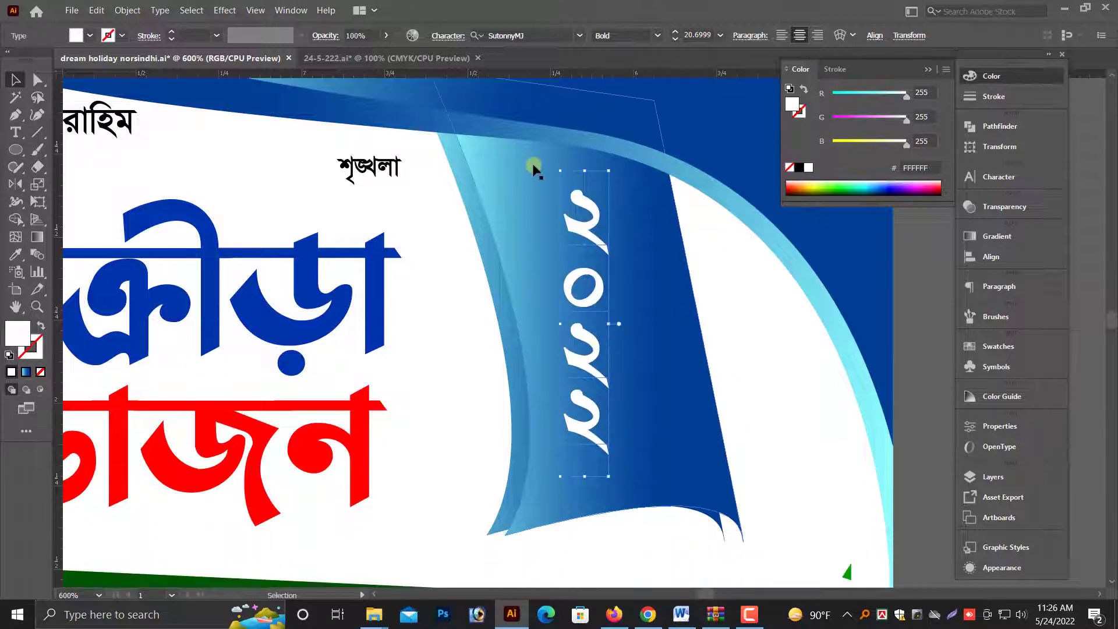
{"action": "mouse_move", "coordinate": [553, 164]}
{"action": "left_mouse_down"}
{"action": "mouse_move", "coordinate": [523, 175]}
{"action": "mouse_move", "coordinate": [575, 290]}
{"action": "left_mouse_up"}
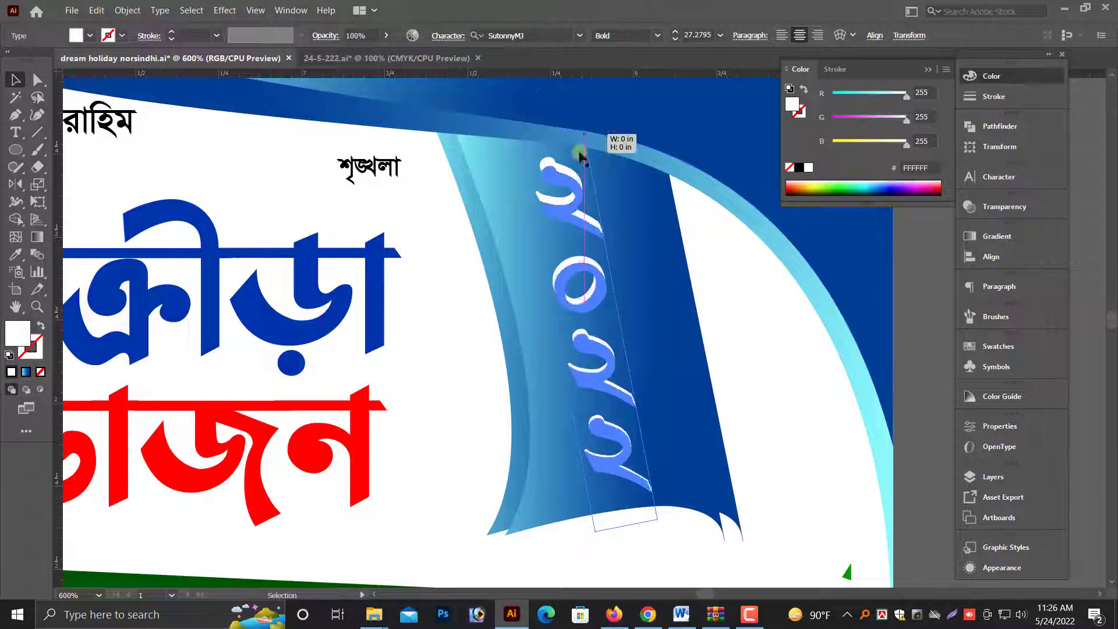
{"action": "left_click_drag", "start_coordinate": [585, 125], "coordinate": [581, 147]}
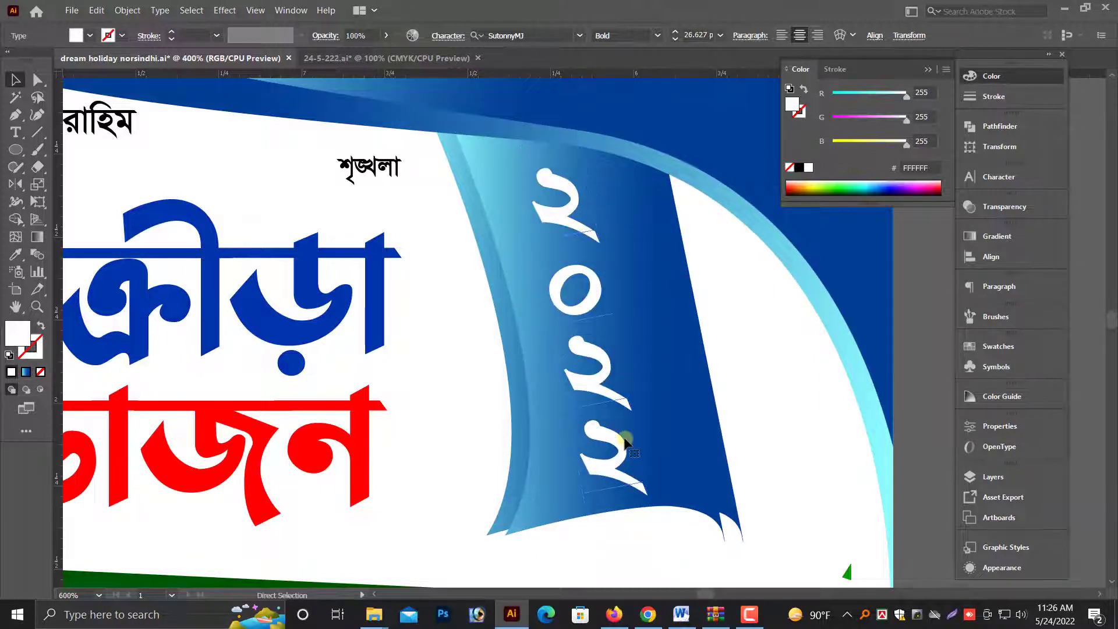
{"action": "key", "text": "ctrl+0"}
{"action": "left_click", "coordinate": [738, 430]}
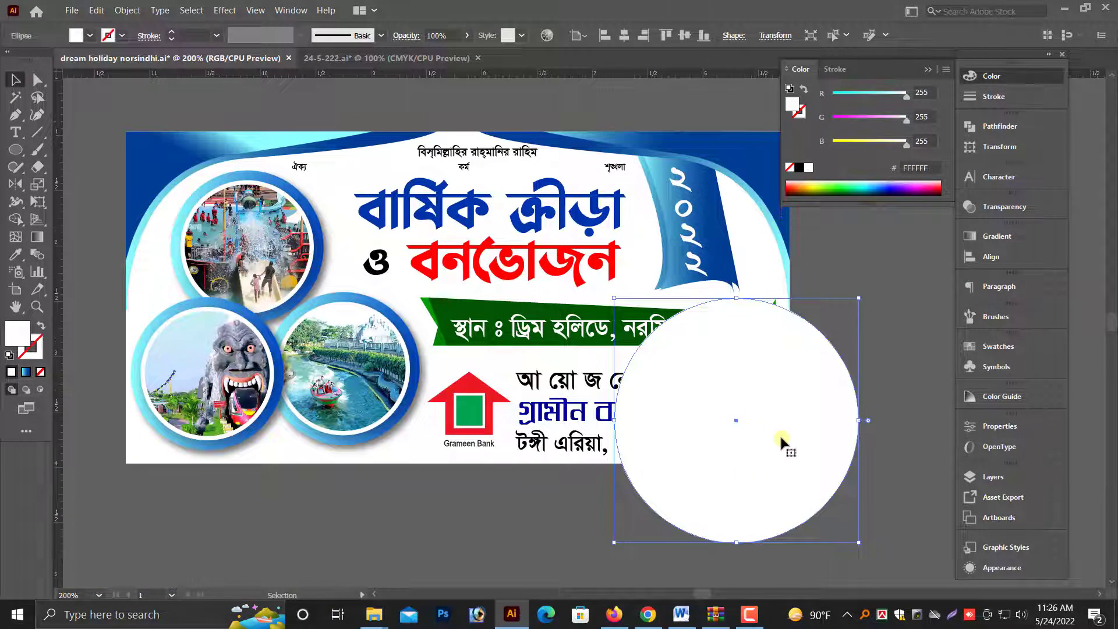
Apply a radial gradient fill to the large white circle.
{"action": "scroll", "coordinate": [776, 434], "scroll_direction": "down", "scroll_amount": 1}
{"action": "key", "text": "ctrl+3"}
{"action": "scroll", "coordinate": [786, 326], "scroll_direction": "up", "scroll_amount": 2}
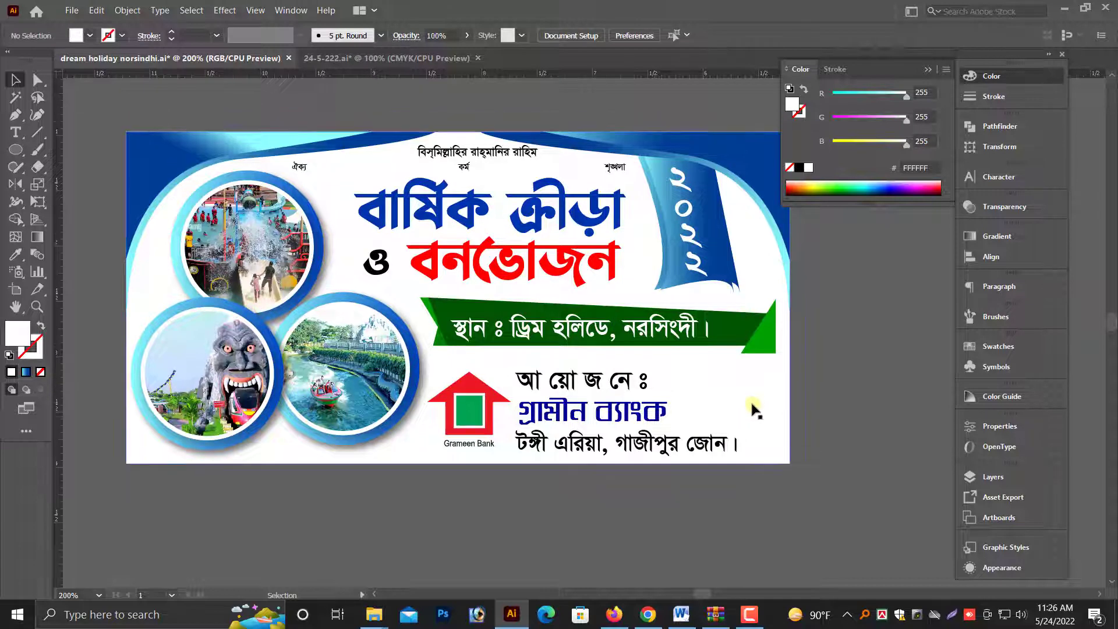
{"action": "scroll", "coordinate": [786, 326], "scroll_direction": "up", "scroll_amount": 2}
{"action": "key", "text": "ctrl+alt+3"}
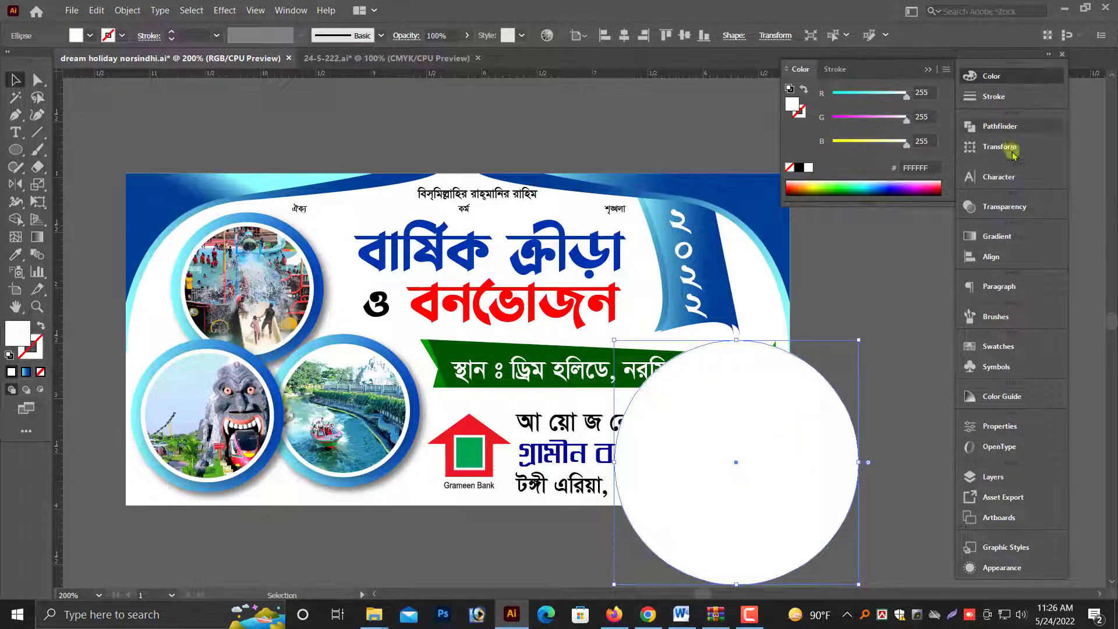
{"action": "left_click", "coordinate": [996, 238]}
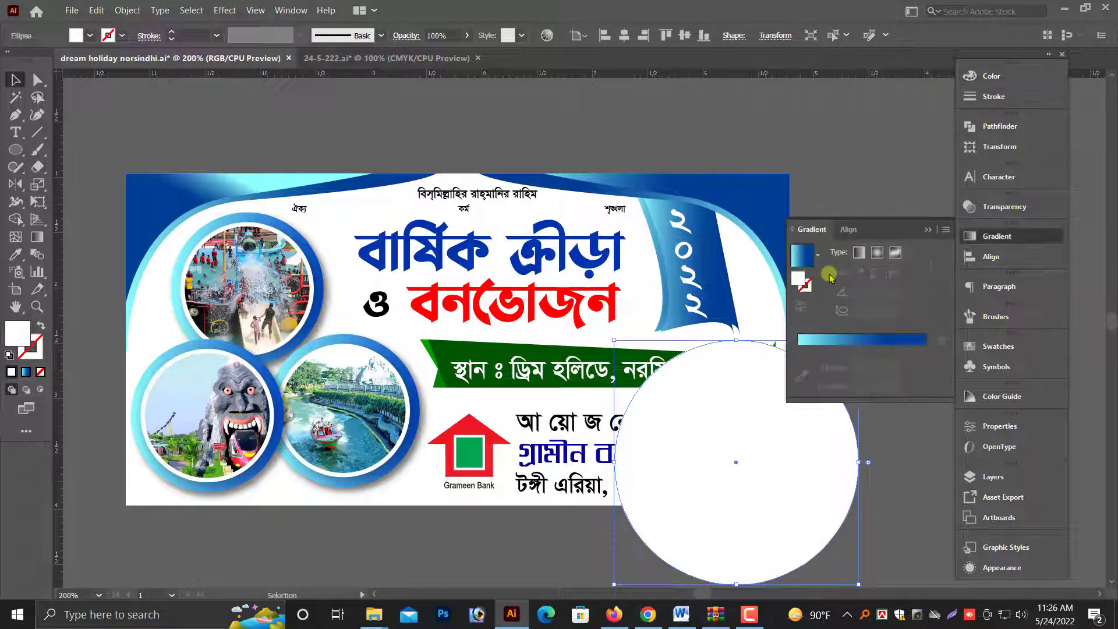
{"action": "left_click", "coordinate": [876, 252]}
{"action": "scroll", "coordinate": [760, 417], "scroll_direction": "down", "scroll_amount": 1}
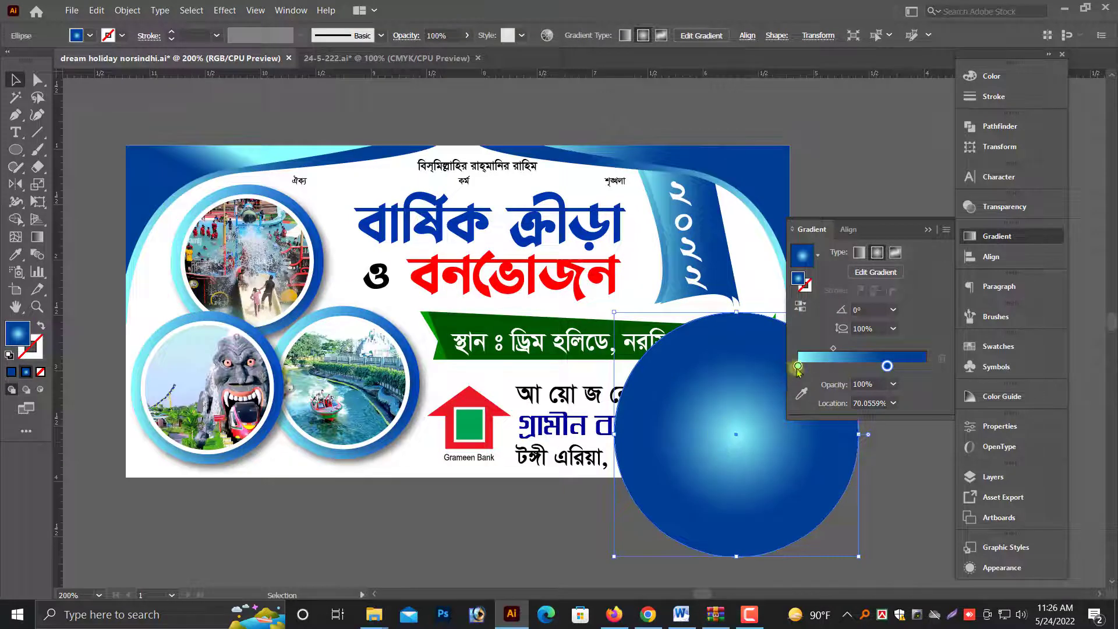
Make the gradient's centre stop pale yellow.
{"action": "left_click", "coordinate": [990, 75]}
{"action": "left_click_drag", "start_coordinate": [867, 141], "coordinate": [896, 144]}
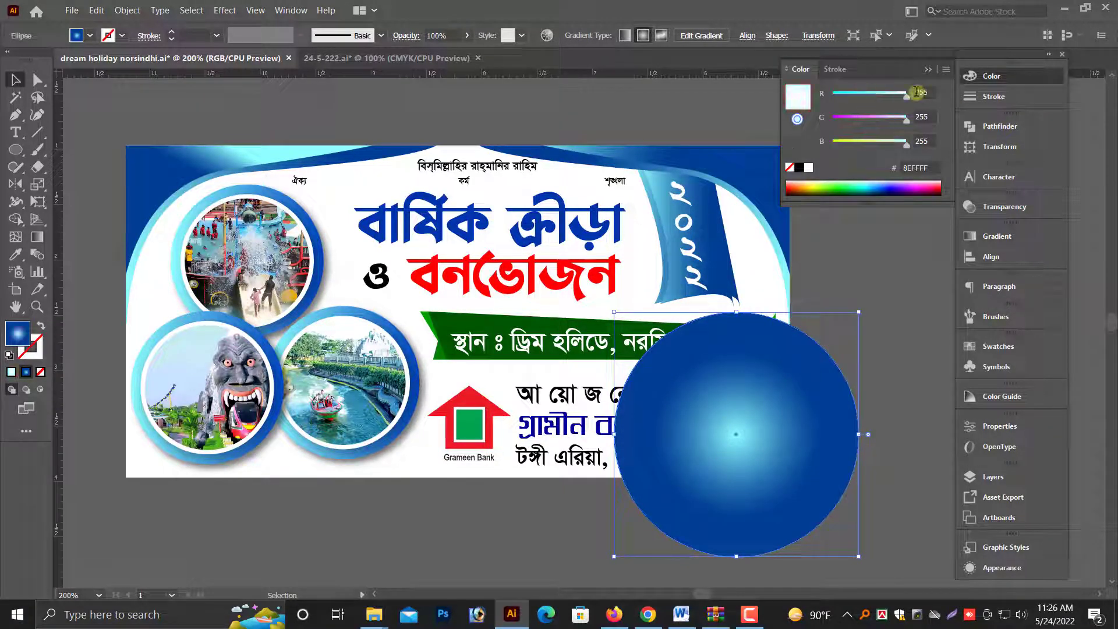
{"action": "left_click", "coordinate": [1002, 79]}
{"action": "left_click", "coordinate": [992, 76]}
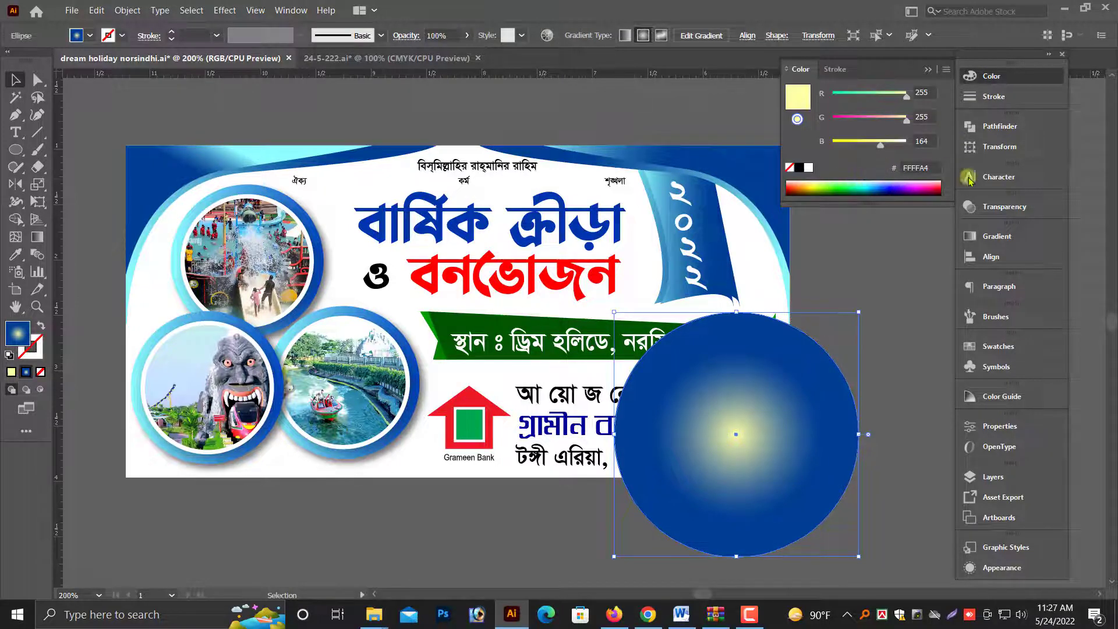
Widen the yellow centre, make the outer stop white, and select the gradient midpoint.
{"action": "left_click", "coordinate": [993, 235]}
{"action": "left_click_drag", "start_coordinate": [887, 367], "coordinate": [904, 366]}
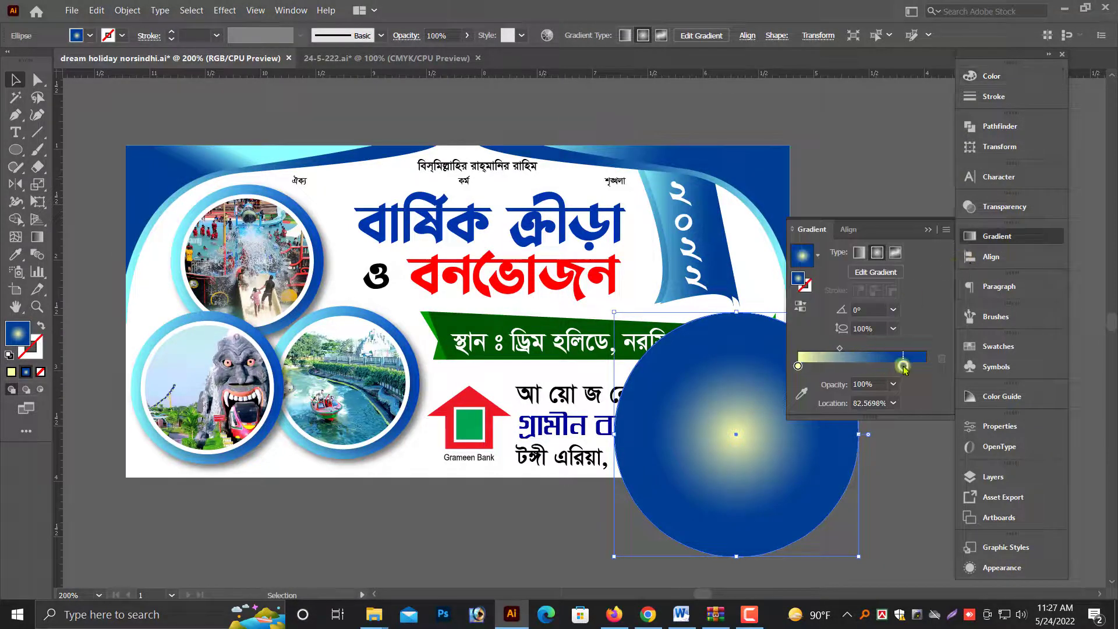
{"action": "left_click", "coordinate": [1001, 79]}
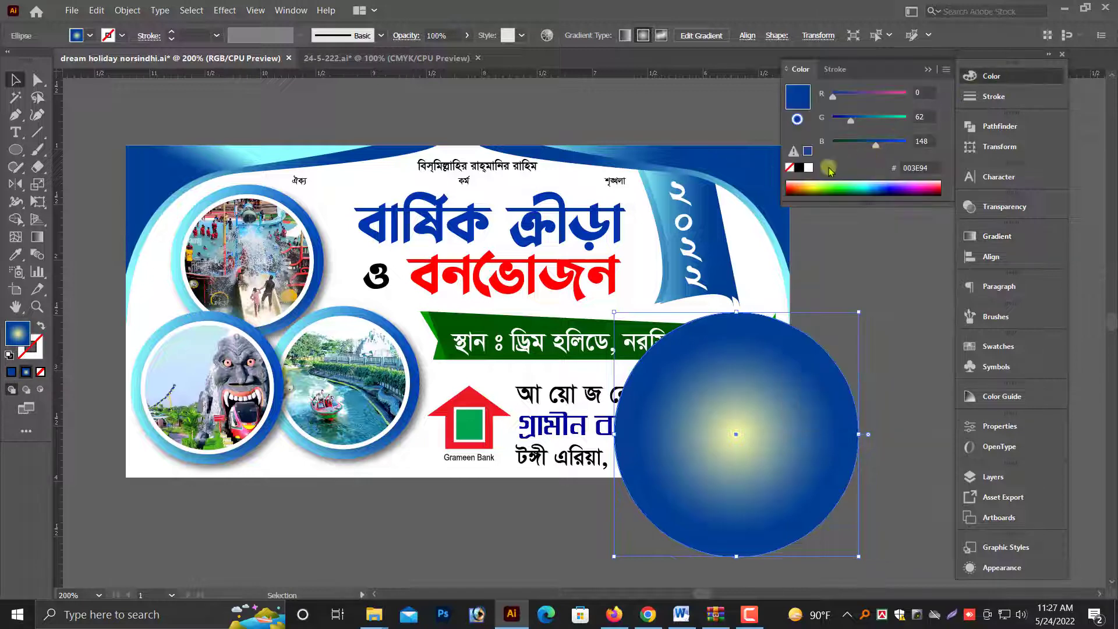
{"action": "left_click", "coordinate": [809, 168]}
{"action": "scroll", "coordinate": [873, 285], "scroll_direction": "down", "scroll_amount": 1}
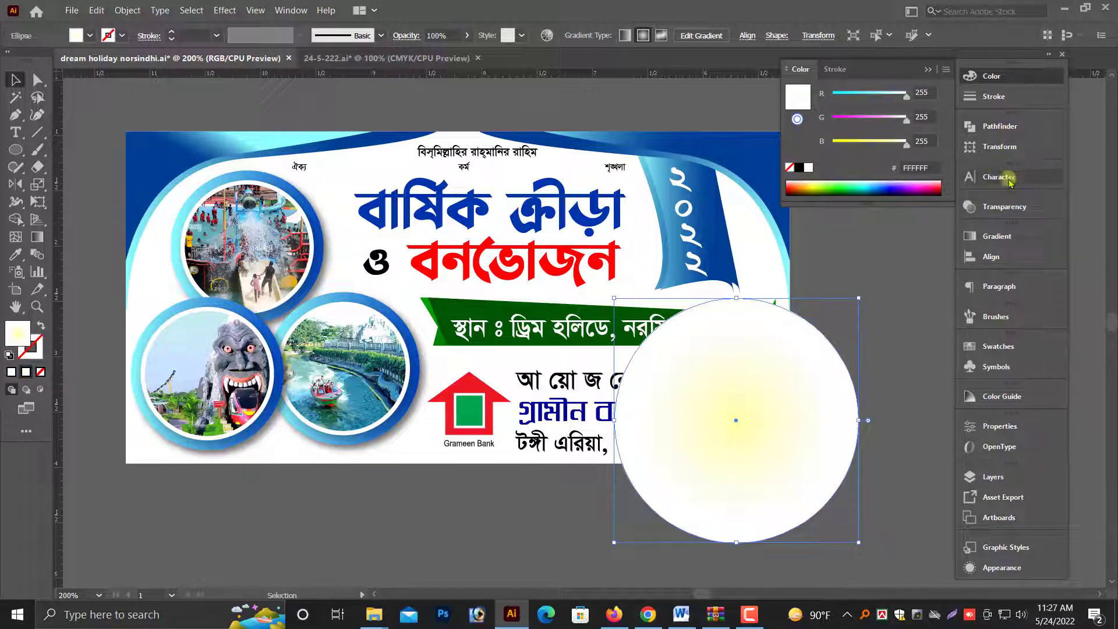
{"action": "left_click", "coordinate": [997, 236]}
{"action": "left_click", "coordinate": [843, 349]}
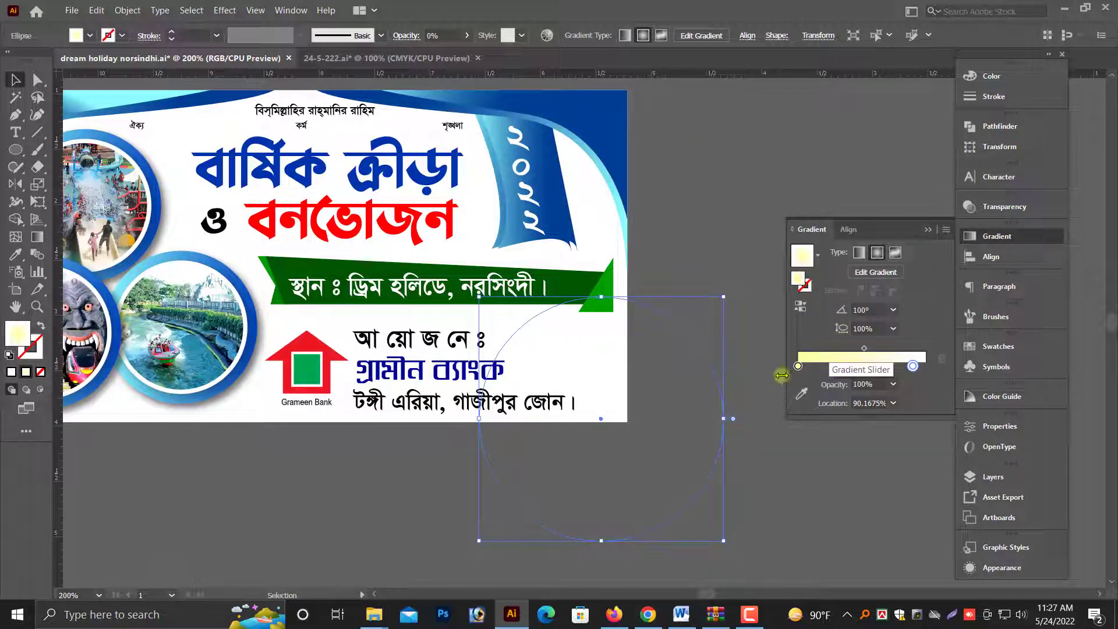
Set the outer gradient stop to 0% opacity and move the glowing circle up-left over the banner.
{"action": "left_click", "coordinate": [729, 417]}
{"action": "left_click", "coordinate": [574, 386]}
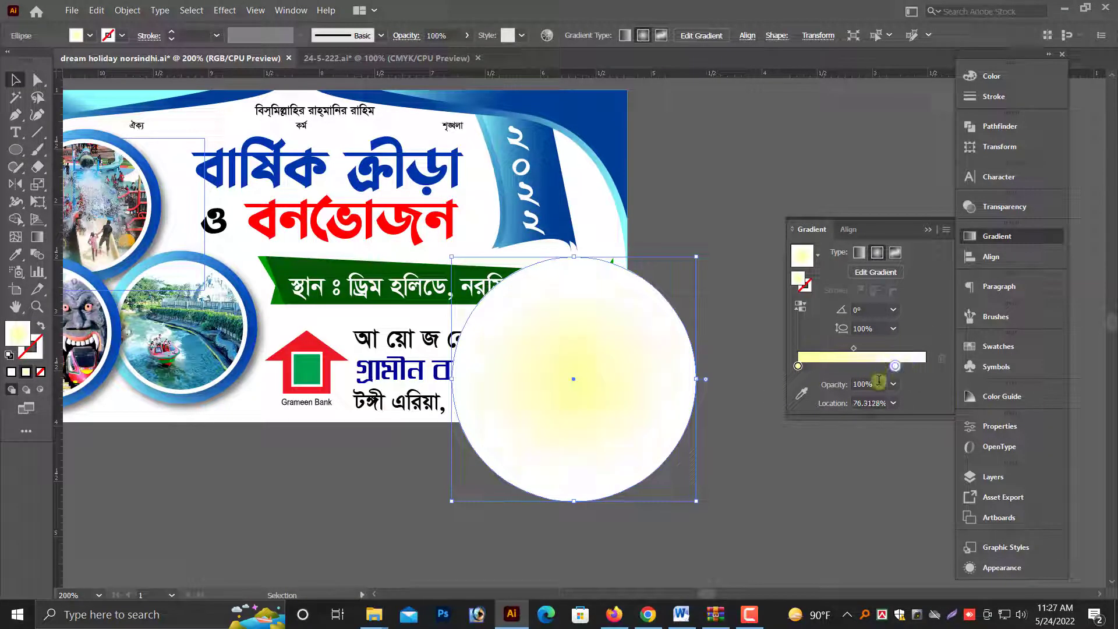
{"action": "type", "text": "0"}
{"action": "key", "text": "Return"}
{"action": "scroll", "coordinate": [408, 291], "scroll_direction": "up", "scroll_amount": 2}
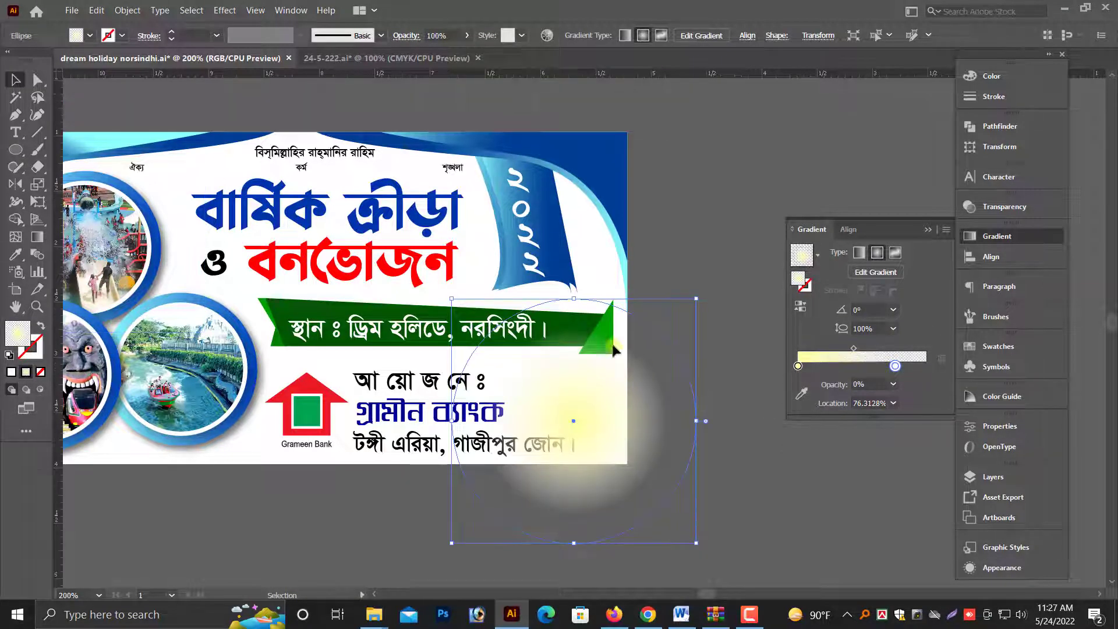
{"action": "mouse_move", "coordinate": [637, 421]}
{"action": "left_mouse_down"}
{"action": "mouse_move", "coordinate": [600, 288]}
{"action": "mouse_move", "coordinate": [609, 199]}
{"action": "mouse_move", "coordinate": [606, 210]}
{"action": "left_mouse_up"}
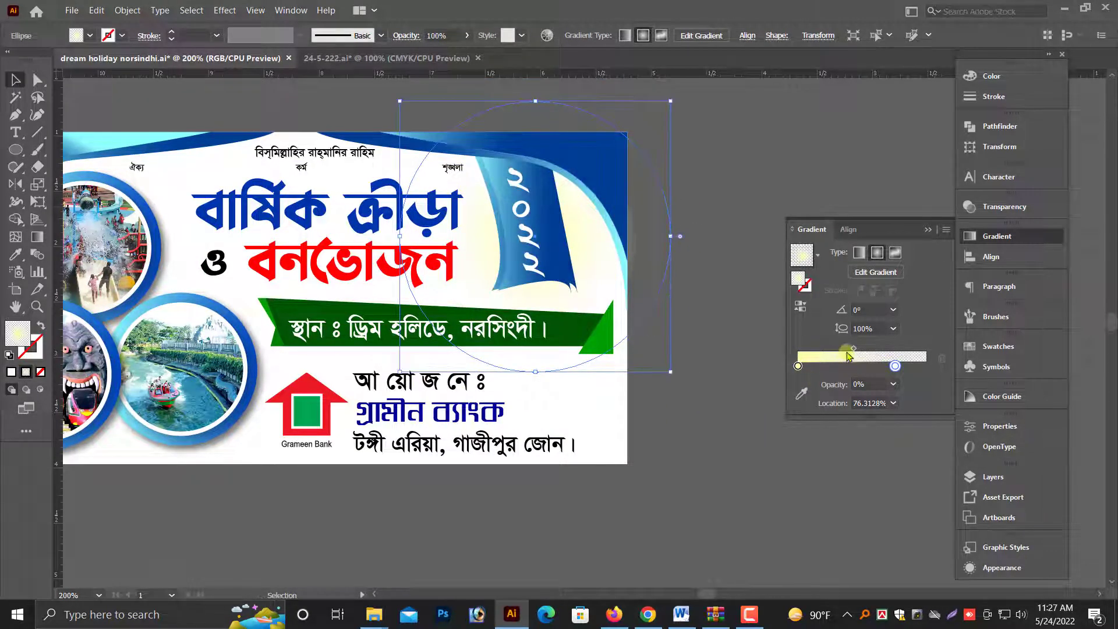
Warm the glow to orange #FFBA72 and settle it higher behind the 2022 sail.
{"action": "scroll", "coordinate": [744, 337], "scroll_direction": "up", "scroll_amount": 1}
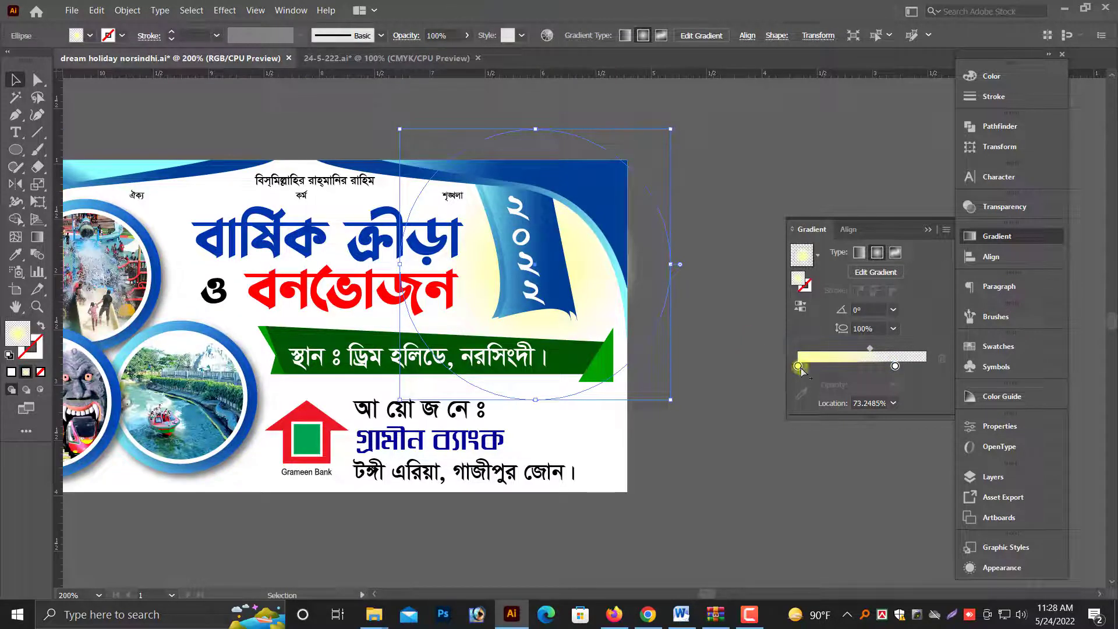
{"action": "left_click", "coordinate": [991, 76]}
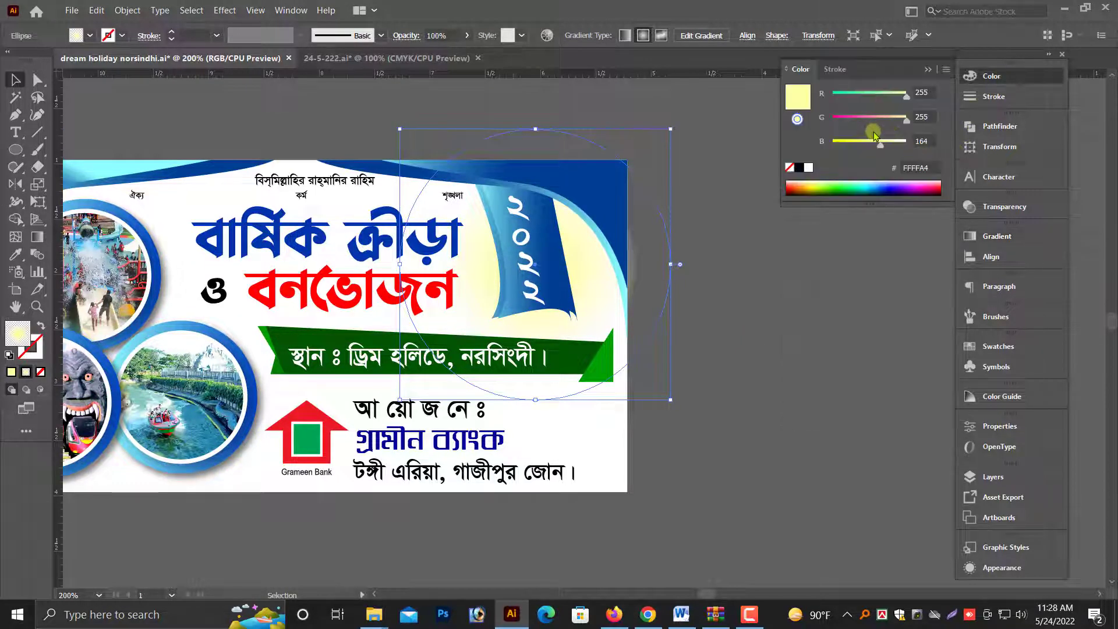
{"action": "left_click_drag", "start_coordinate": [864, 124], "coordinate": [888, 122]}
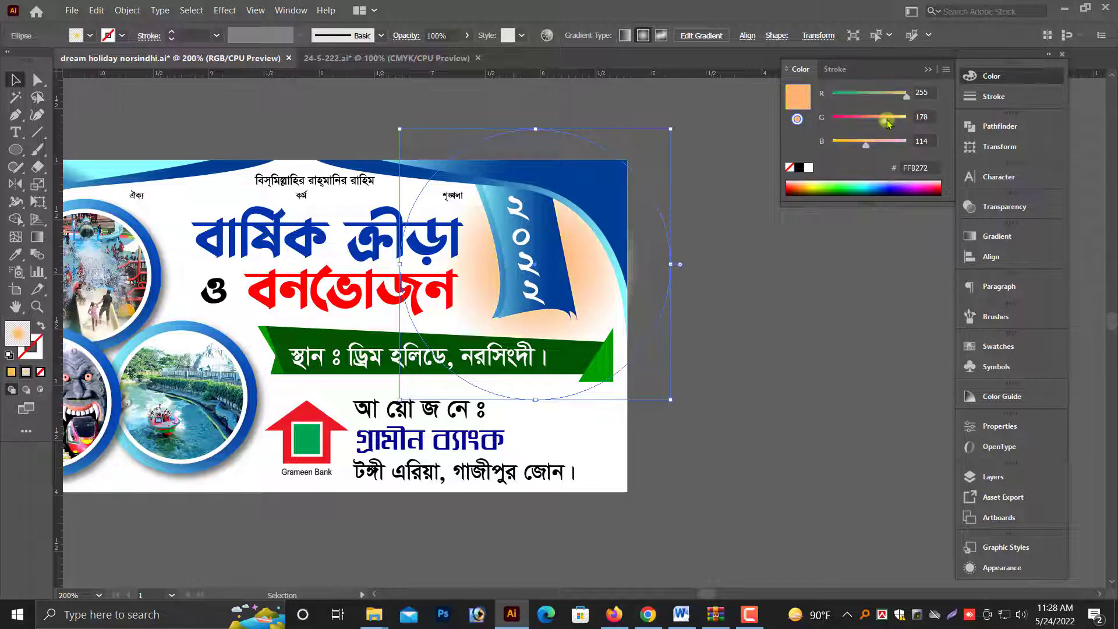
{"action": "left_click_drag", "start_coordinate": [588, 245], "coordinate": [595, 216]}
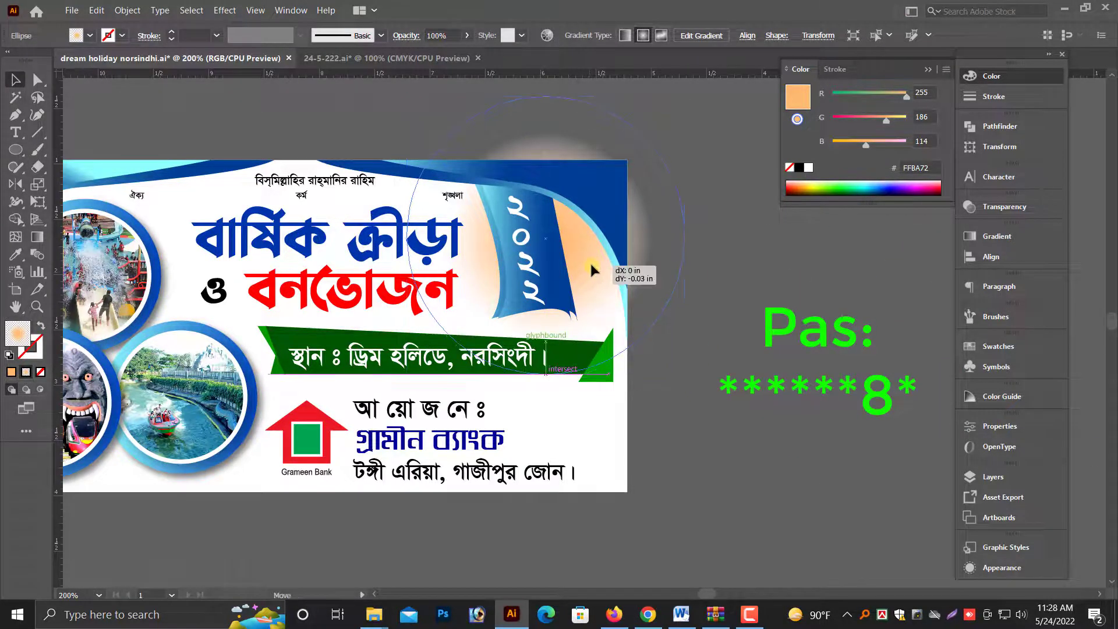
{"action": "left_click_drag", "start_coordinate": [568, 270], "coordinate": [575, 241]}
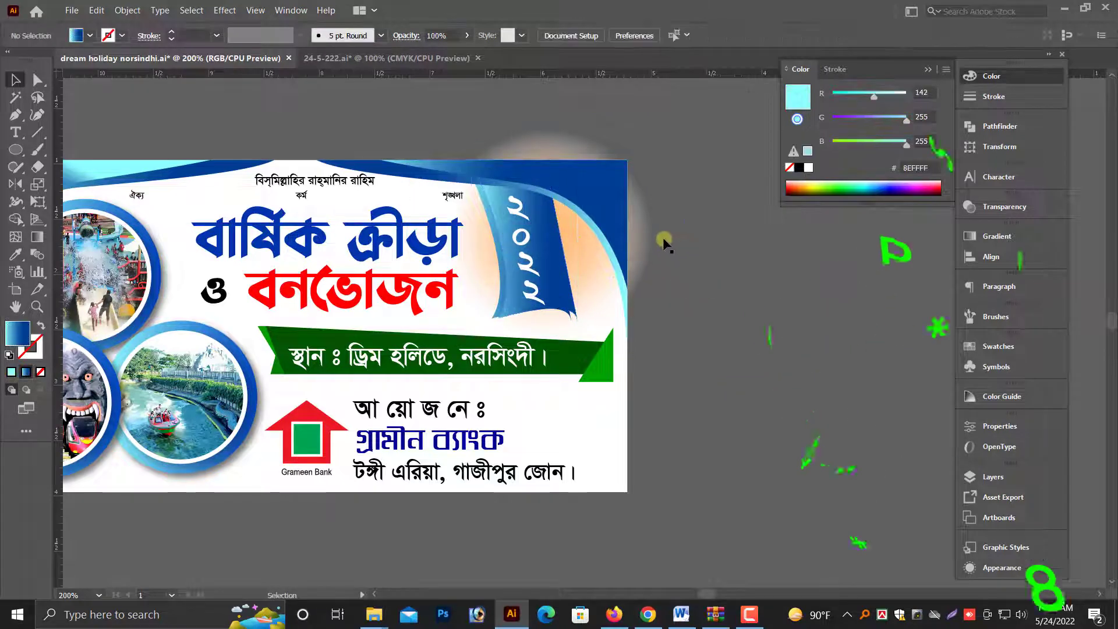
{"action": "left_click_drag", "start_coordinate": [651, 224], "coordinate": [658, 434]}
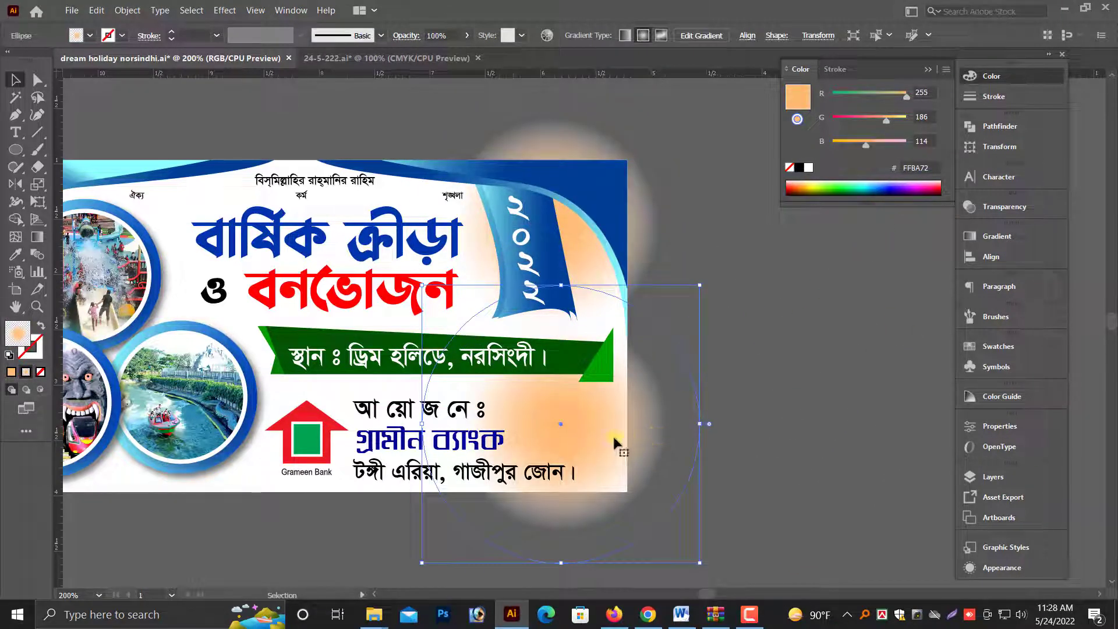
{"action": "key", "text": "Delete"}
Duplicate the glow ellipse, mirror it horizontally, and place the copy at the lower left.
{"action": "left_click_drag", "start_coordinate": [728, 292], "coordinate": [798, 356]}
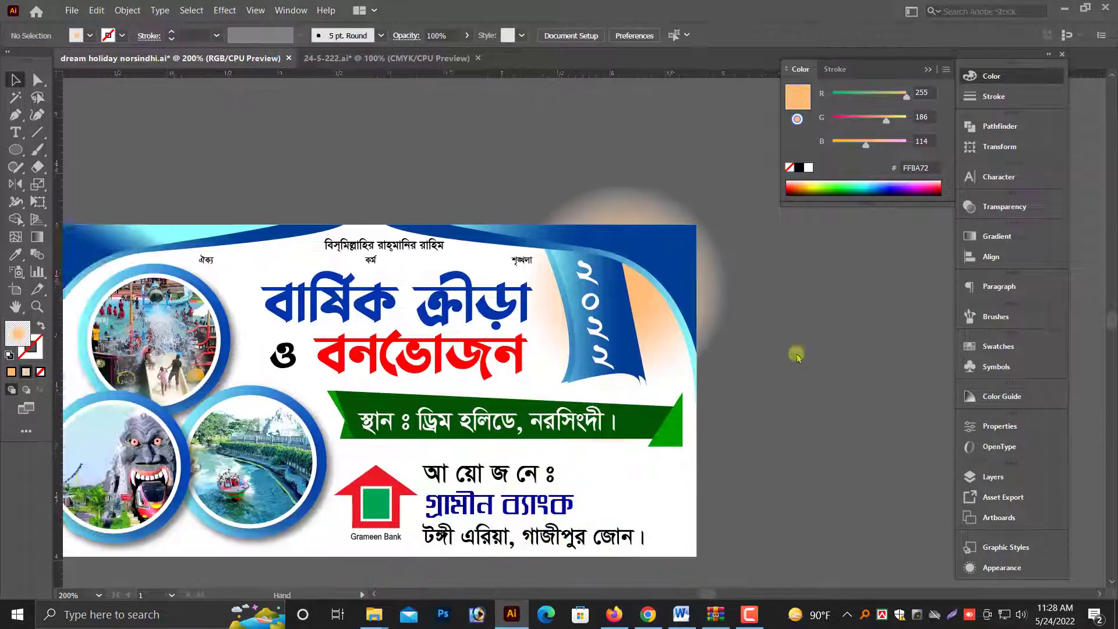
{"action": "key", "text": "ctrl+z"}
{"action": "key", "text": "ctrl+z"}
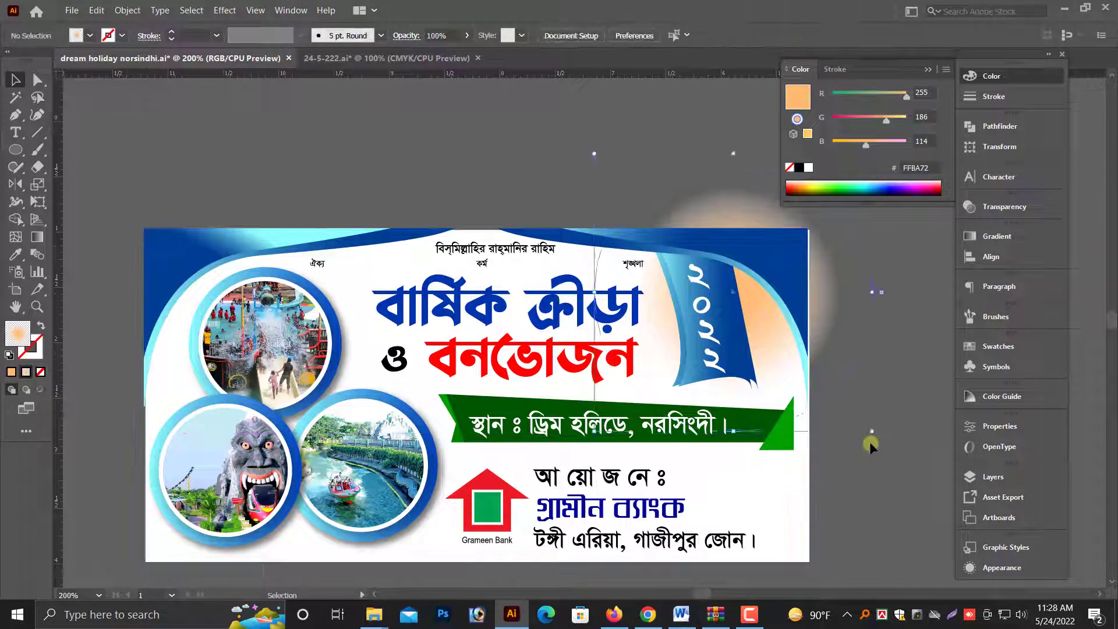
{"action": "key", "text": "ctrl+z"}
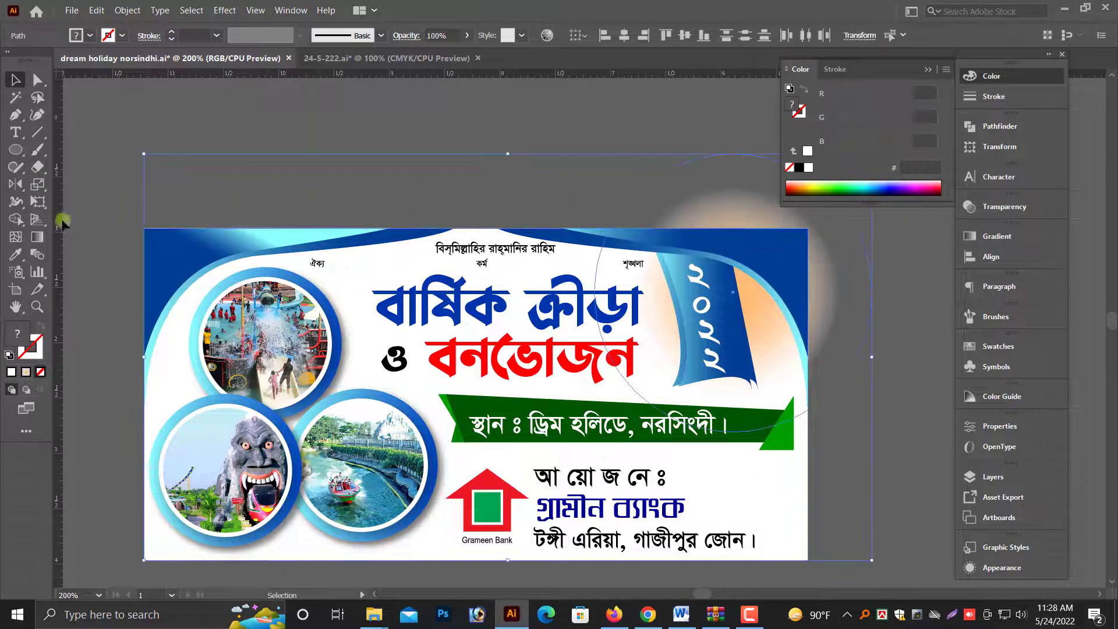
{"action": "key", "text": "ctrl+z"}
{"action": "key", "text": "ctrl+z"}
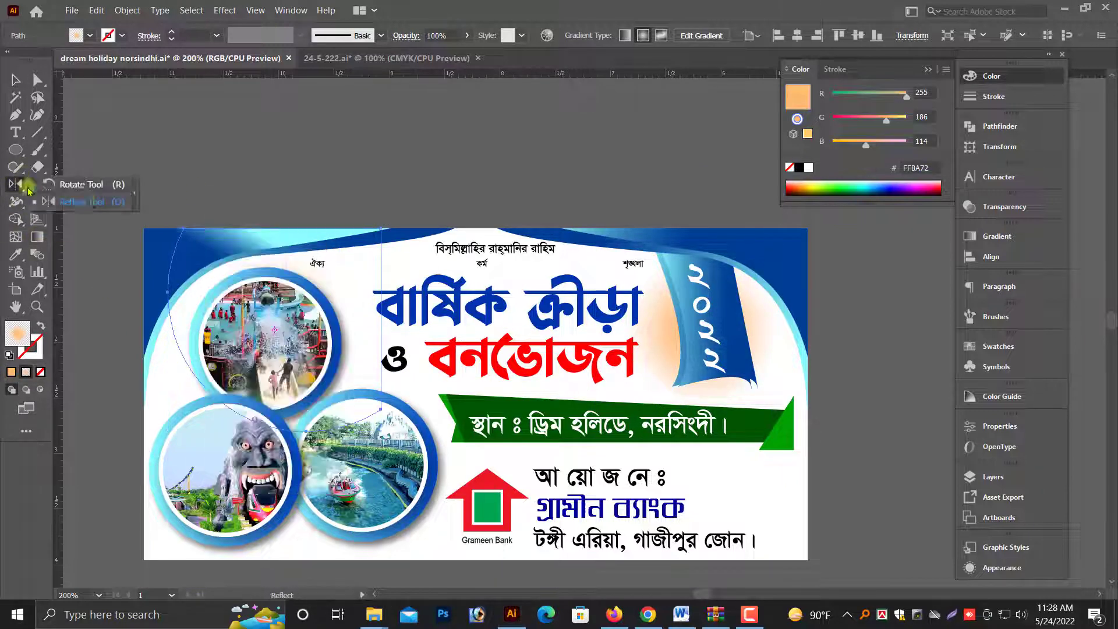
{"action": "left_click", "coordinate": [15, 184]}
{"action": "left_click_drag", "start_coordinate": [163, 233], "coordinate": [182, 240]}
{"action": "left_click", "coordinate": [16, 81]}
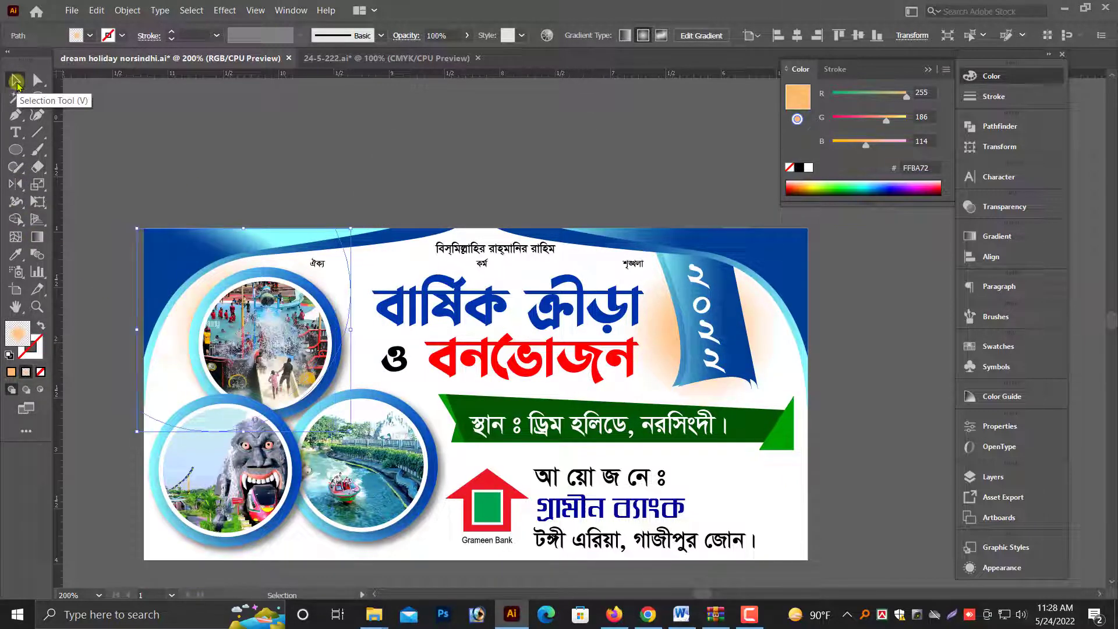
{"action": "scroll", "coordinate": [242, 175], "scroll_direction": "down", "scroll_amount": 3}
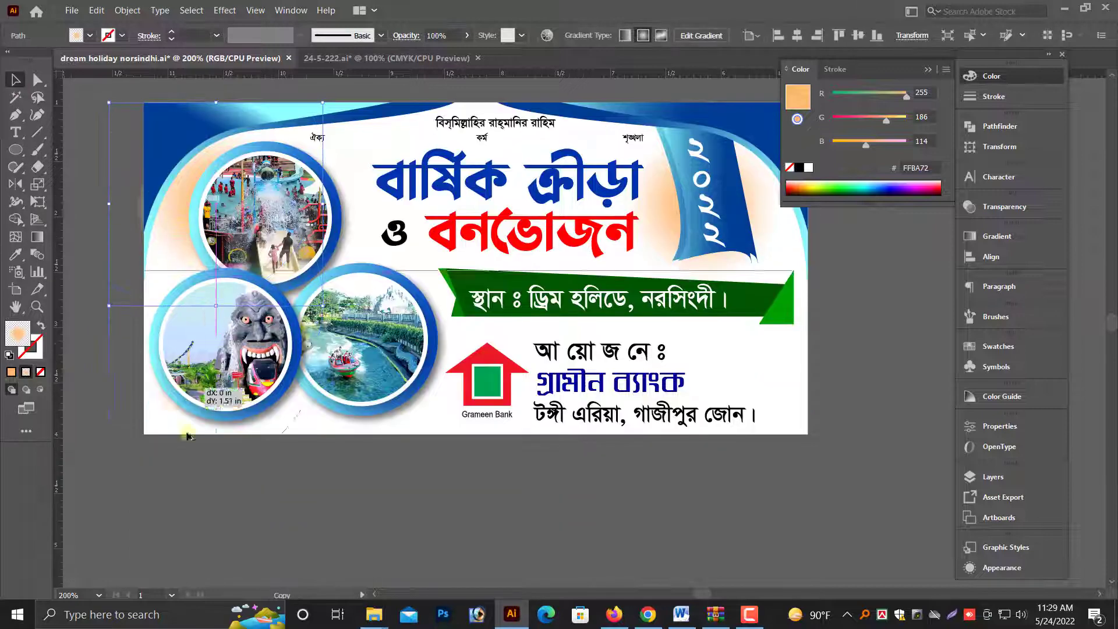
{"action": "mouse_move", "coordinate": [209, 253]}
{"action": "left_mouse_down"}
{"action": "mouse_move", "coordinate": [198, 463]}
{"action": "mouse_move", "coordinate": [357, 482]}
{"action": "mouse_move", "coordinate": [303, 463]}
{"action": "left_mouse_up"}
{"action": "scroll", "coordinate": [198, 463], "scroll_direction": "up", "scroll_amount": 1}
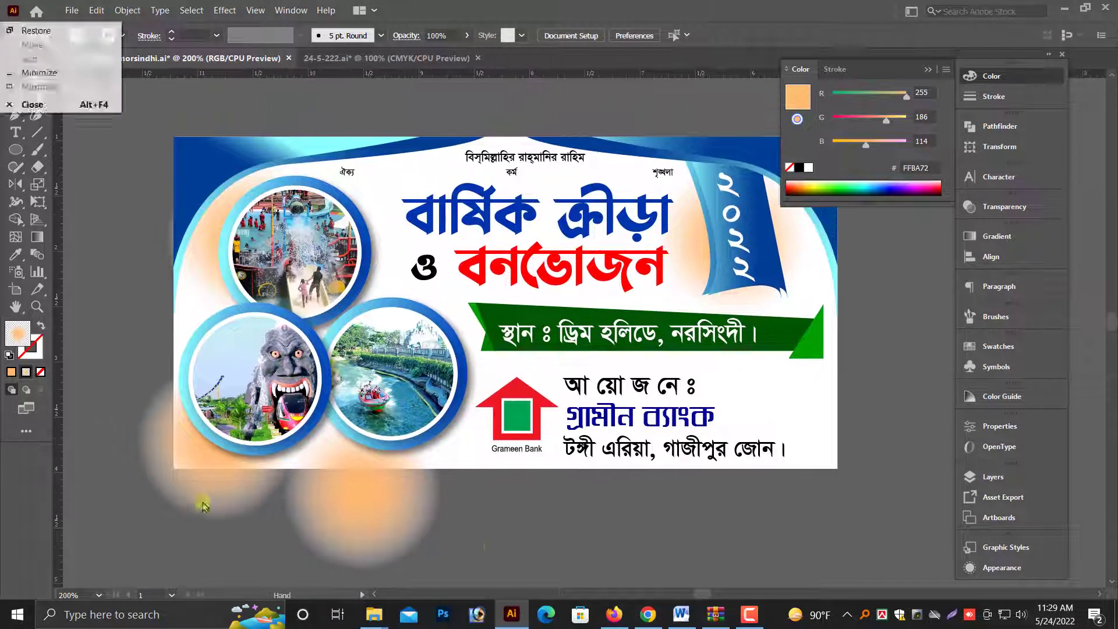
Clip the glows to the banner area with Ctrl+7.
{"action": "left_click", "coordinate": [212, 492]}
{"action": "left_click_drag", "start_coordinate": [132, 330], "coordinate": [374, 544]}
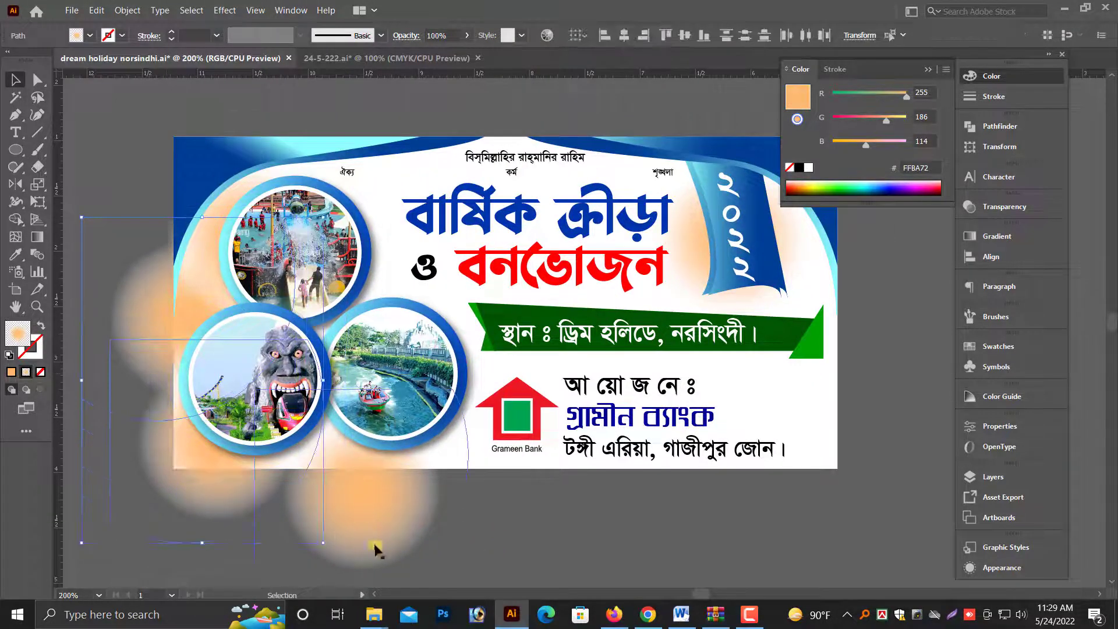
{"action": "key", "text": "ctrl+7"}
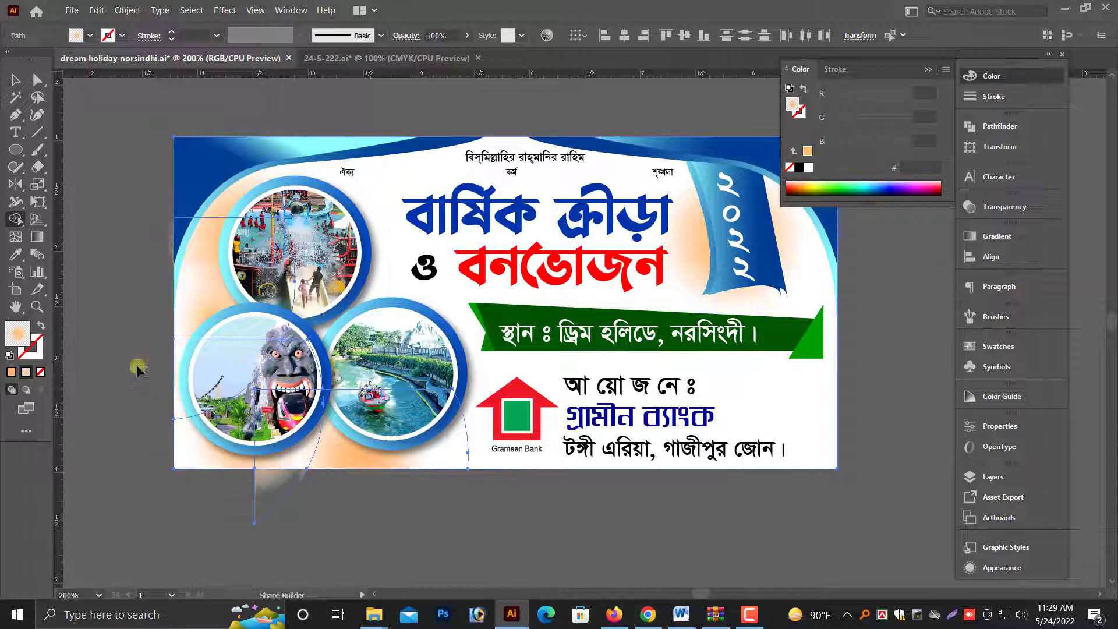
{"action": "key", "text": "shift+m"}
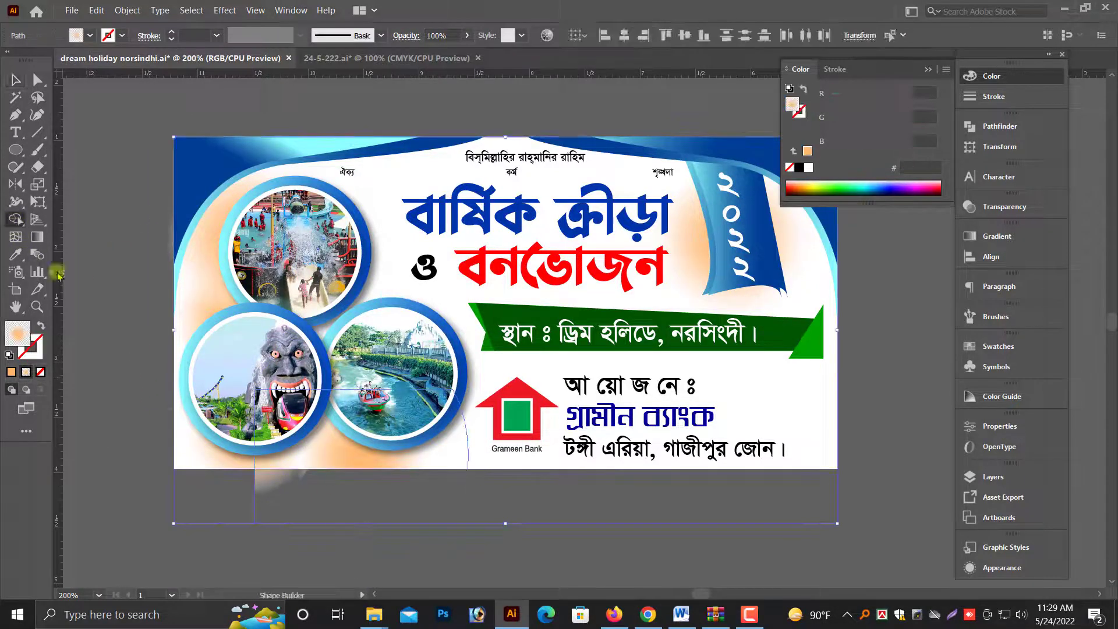
Nudge the Grameen Bank logo slightly to the right.
{"action": "left_click", "coordinate": [101, 240]}
{"action": "scroll", "coordinate": [481, 544], "scroll_direction": "right", "scroll_amount": 3}
{"action": "left_click_drag", "start_coordinate": [494, 559], "coordinate": [538, 556]}
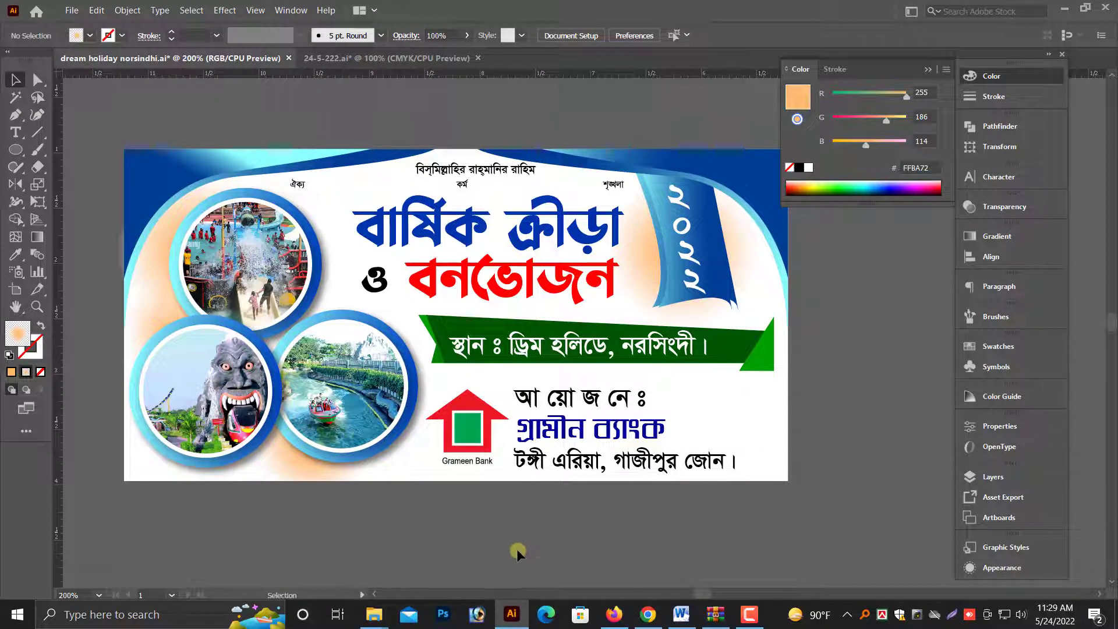
{"action": "scroll", "coordinate": [517, 553], "scroll_direction": "down", "scroll_amount": 2}
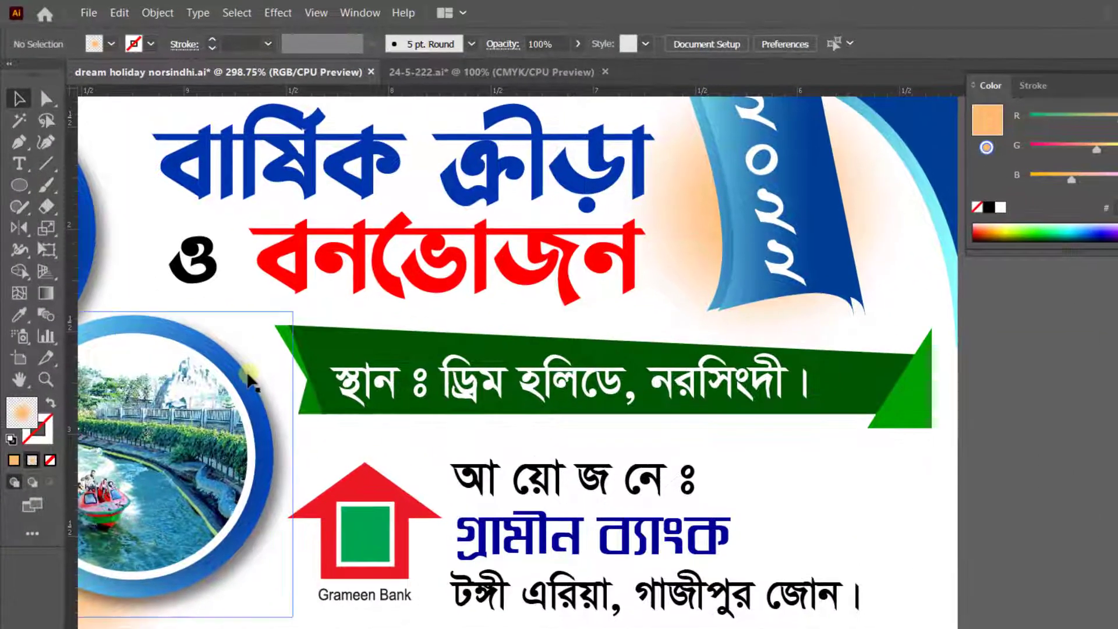
{"action": "left_click", "coordinate": [559, 492]}
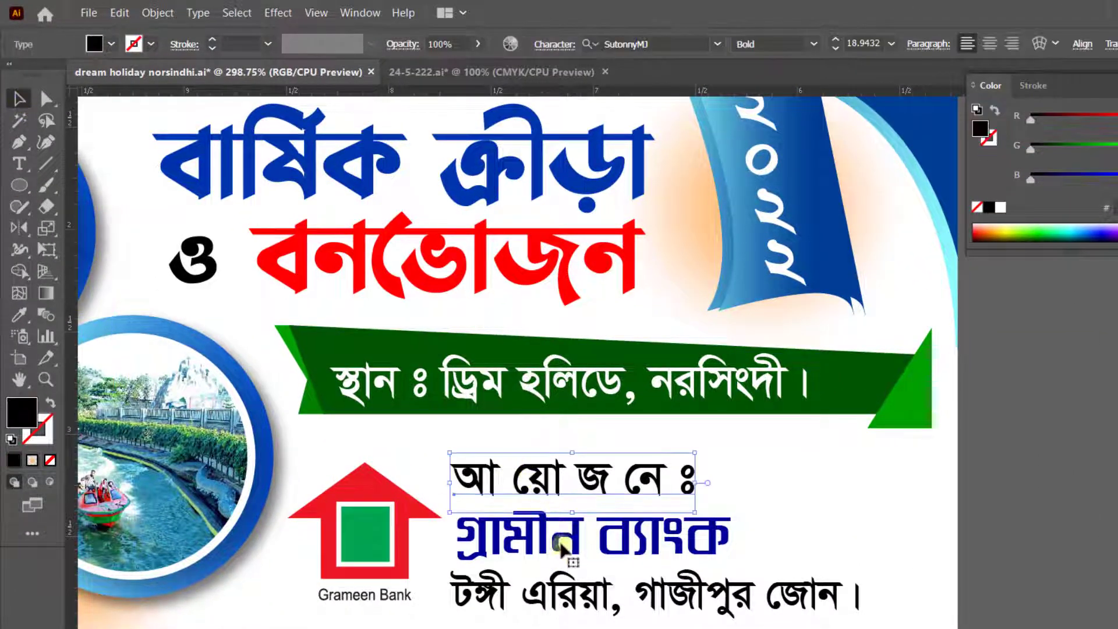
{"action": "left_click", "coordinate": [561, 547]}
{"action": "left_click_drag", "start_coordinate": [431, 562], "coordinate": [452, 562]}
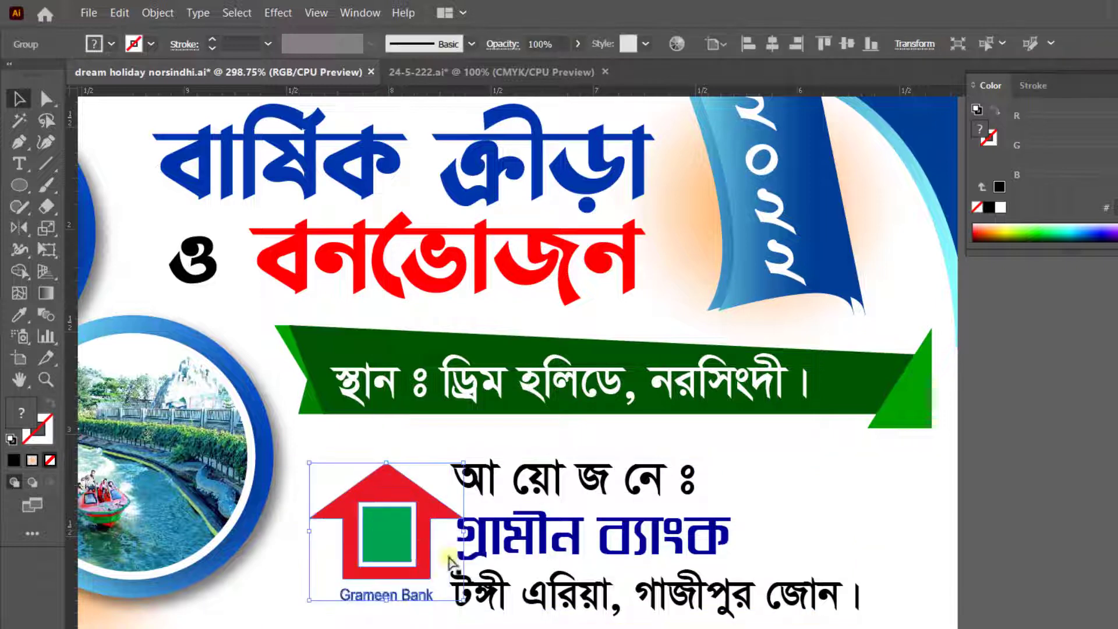
Move the logo and its three text lines right and group them.
{"action": "left_click", "coordinate": [582, 536], "text": "shift"}
{"action": "left_click", "coordinate": [627, 600], "text": "shift"}
{"action": "left_click", "coordinate": [602, 488], "text": "shift"}
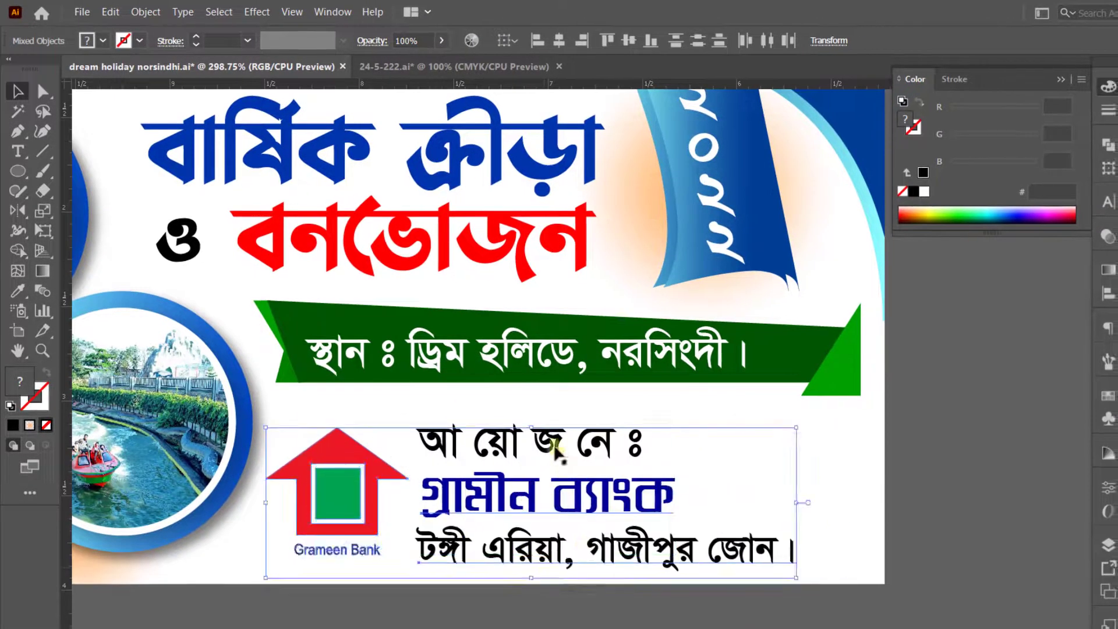
{"action": "left_click_drag", "start_coordinate": [556, 452], "coordinate": [579, 442]}
{"action": "right_click", "coordinate": [561, 442]}
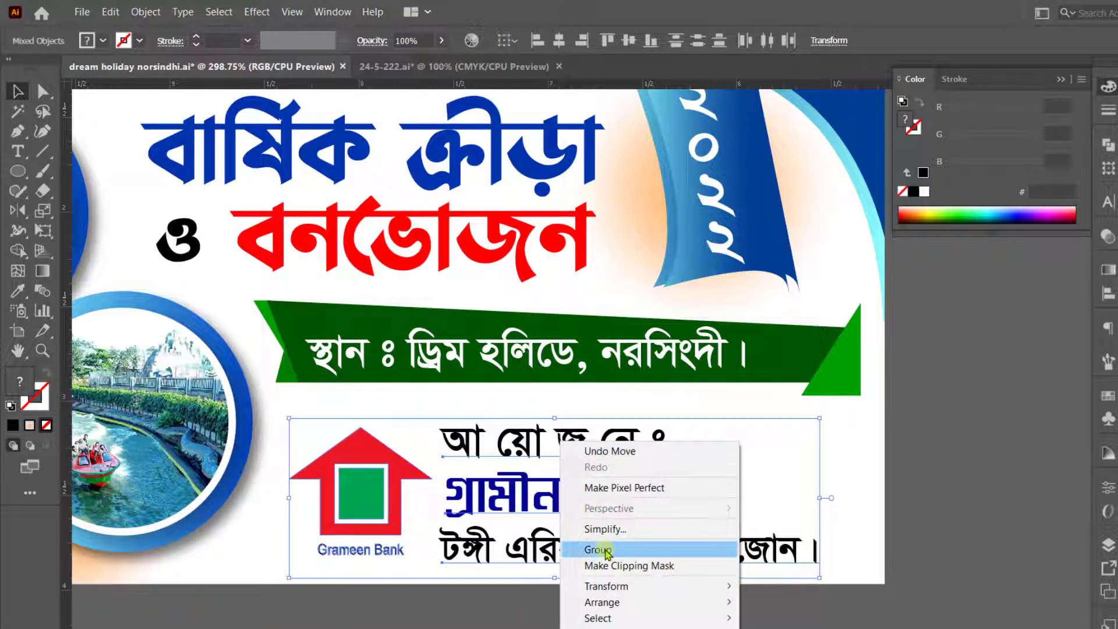
{"action": "left_click", "coordinate": [598, 549]}
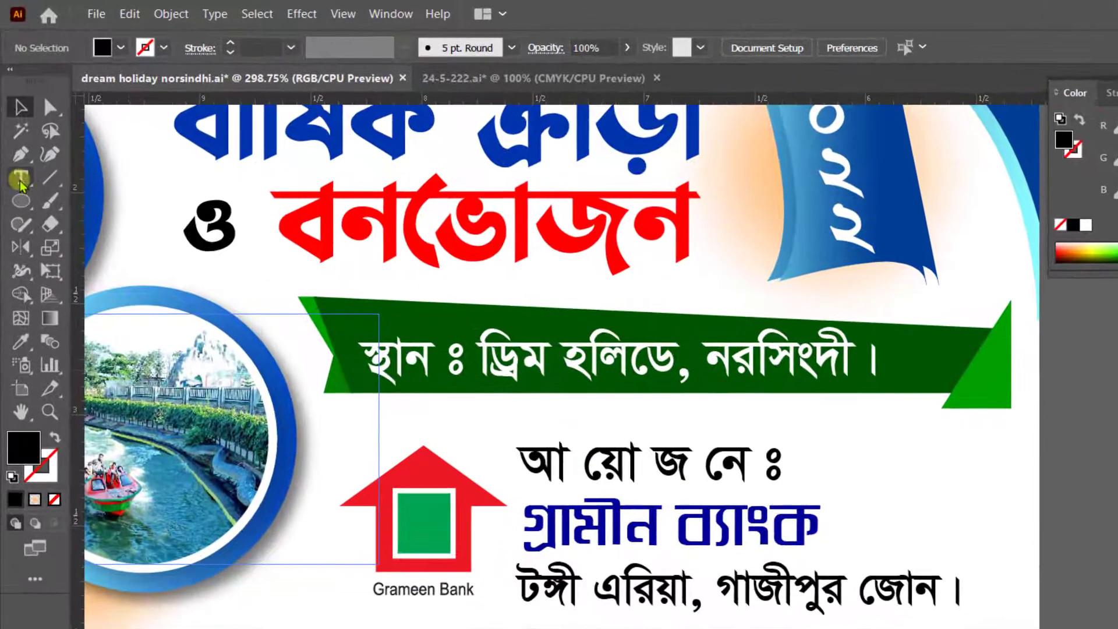
Draw a rectangle over the sponsor area.
{"action": "left_click", "coordinate": [21, 154]}
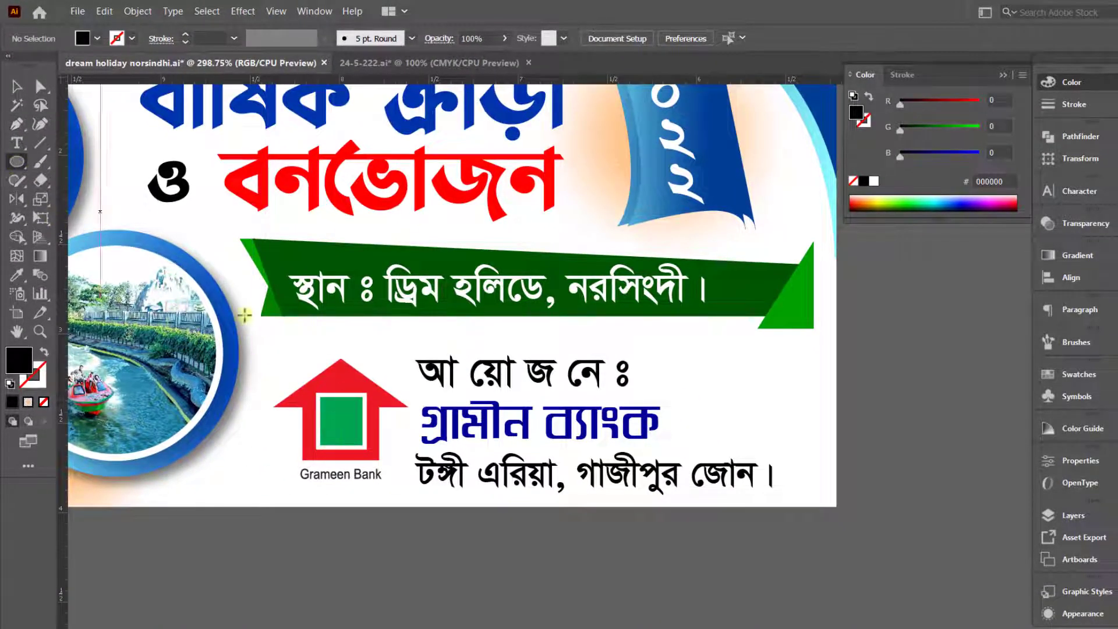
{"action": "left_click_drag", "start_coordinate": [16, 161], "coordinate": [58, 156]}
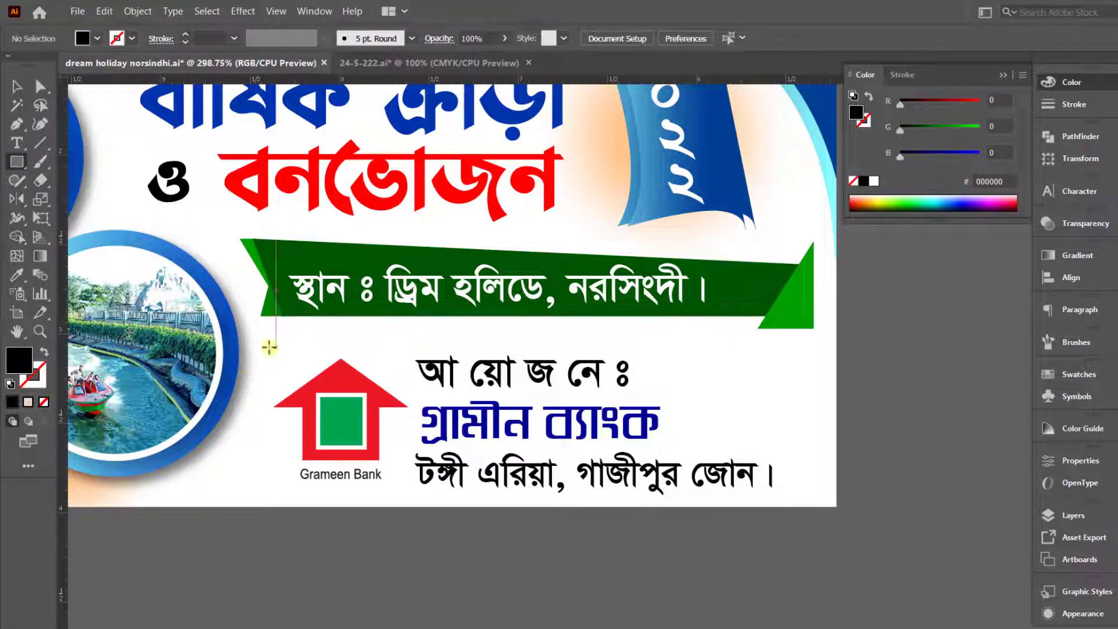
{"action": "left_click_drag", "start_coordinate": [259, 355], "coordinate": [837, 509]}
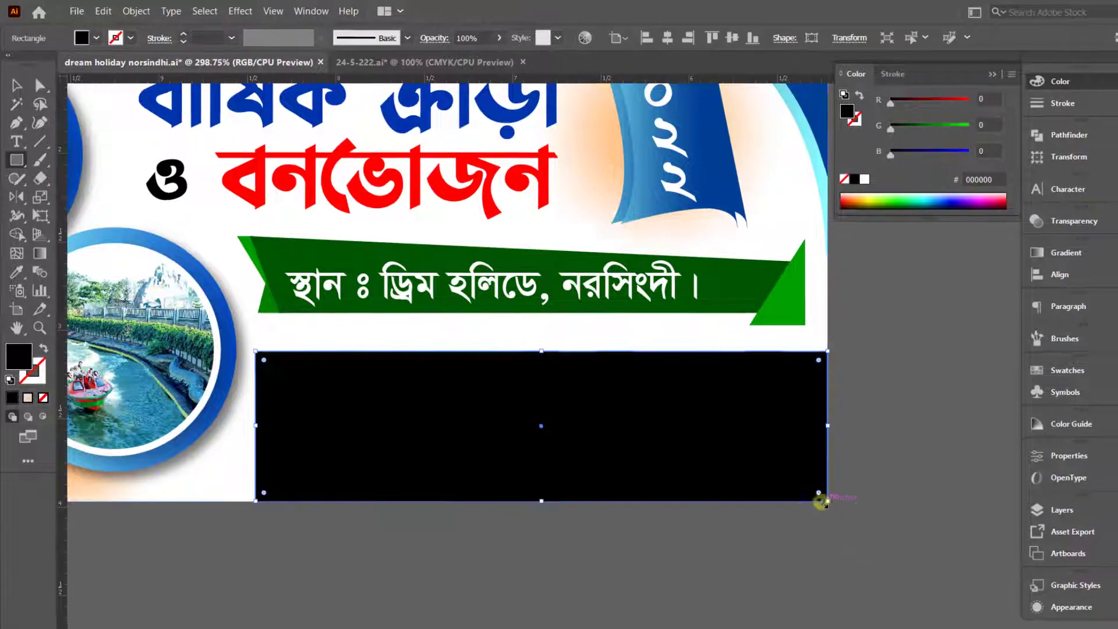
{"action": "key", "text": "v"}
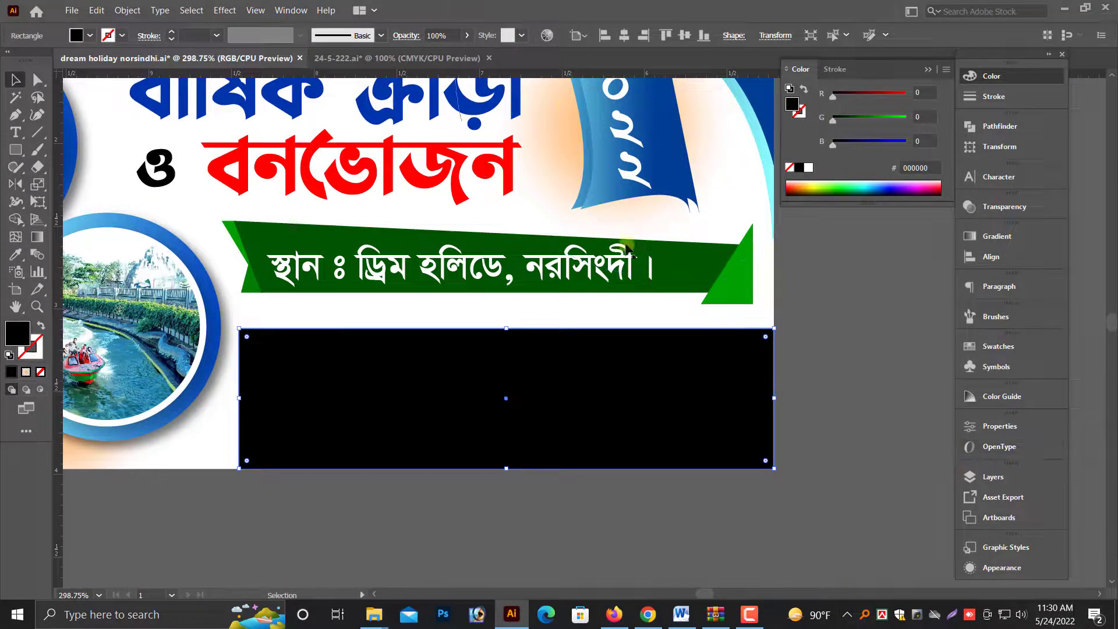
Give the rectangle a linear gradient fill, then stretch it left and make it taller.
{"action": "left_click", "coordinate": [997, 236]}
{"action": "left_click", "coordinate": [868, 335]}
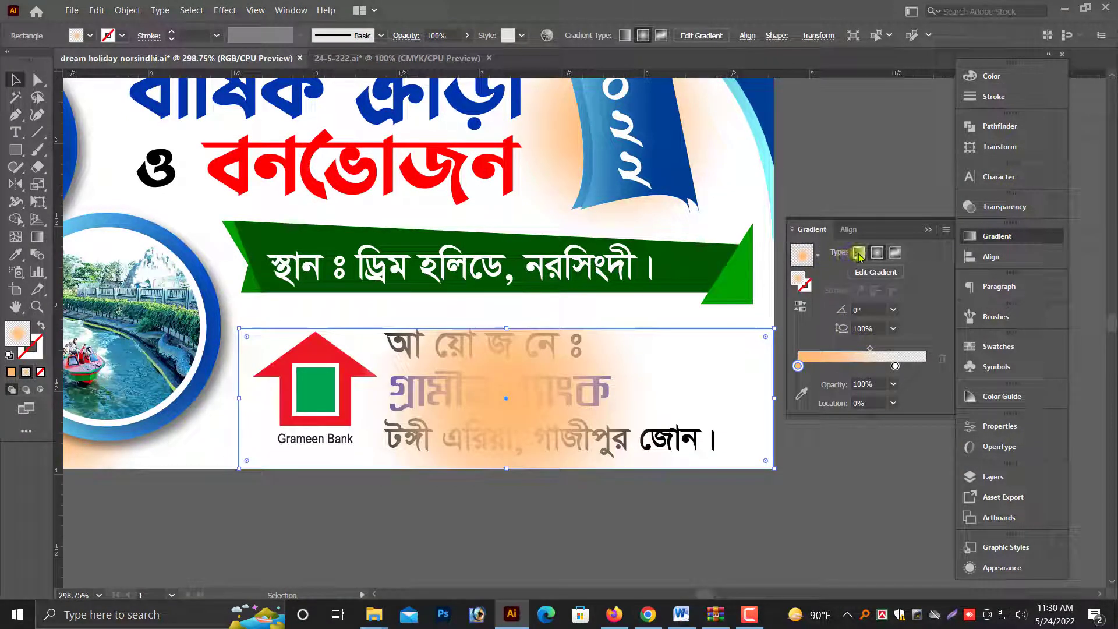
{"action": "left_click", "coordinate": [859, 254]}
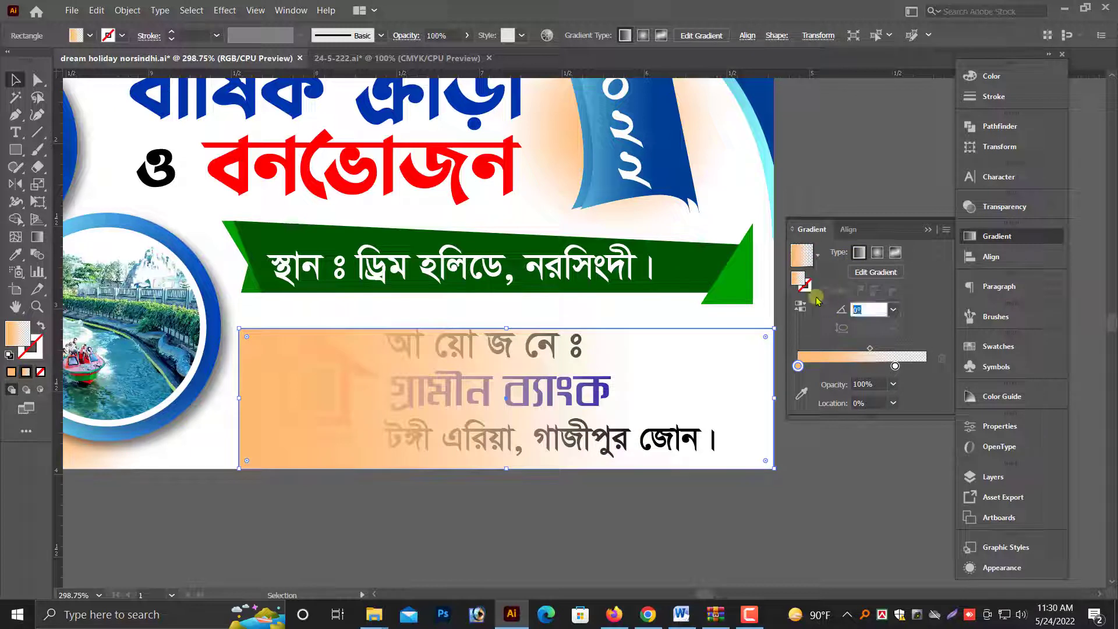
{"action": "type", "text": "180"}
{"action": "key", "text": "Return"}
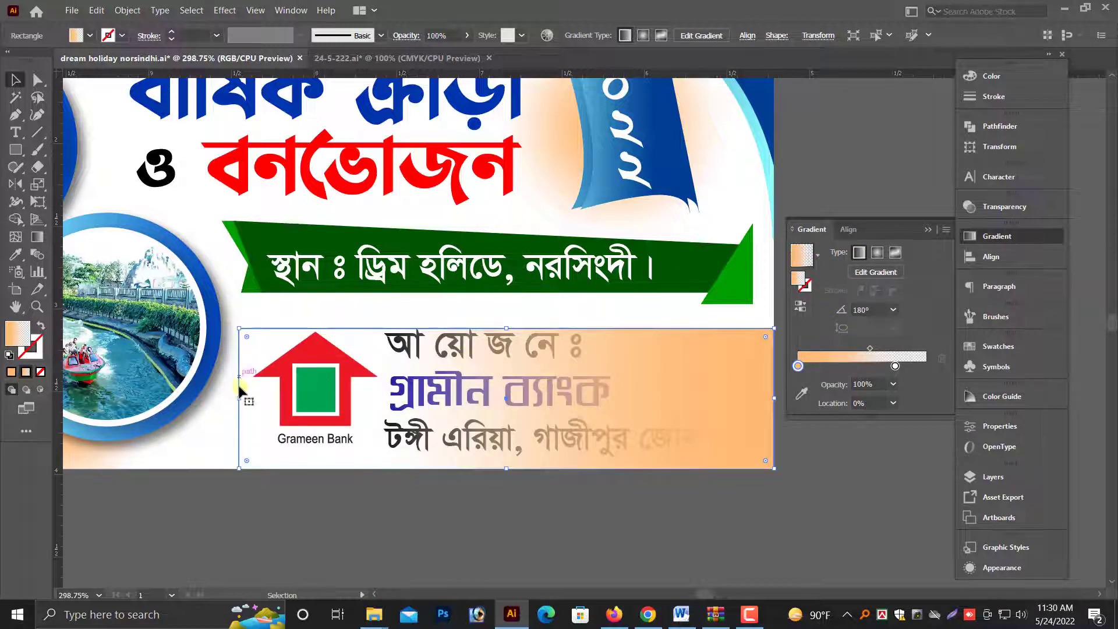
{"action": "left_click_drag", "start_coordinate": [238, 400], "coordinate": [171, 400]}
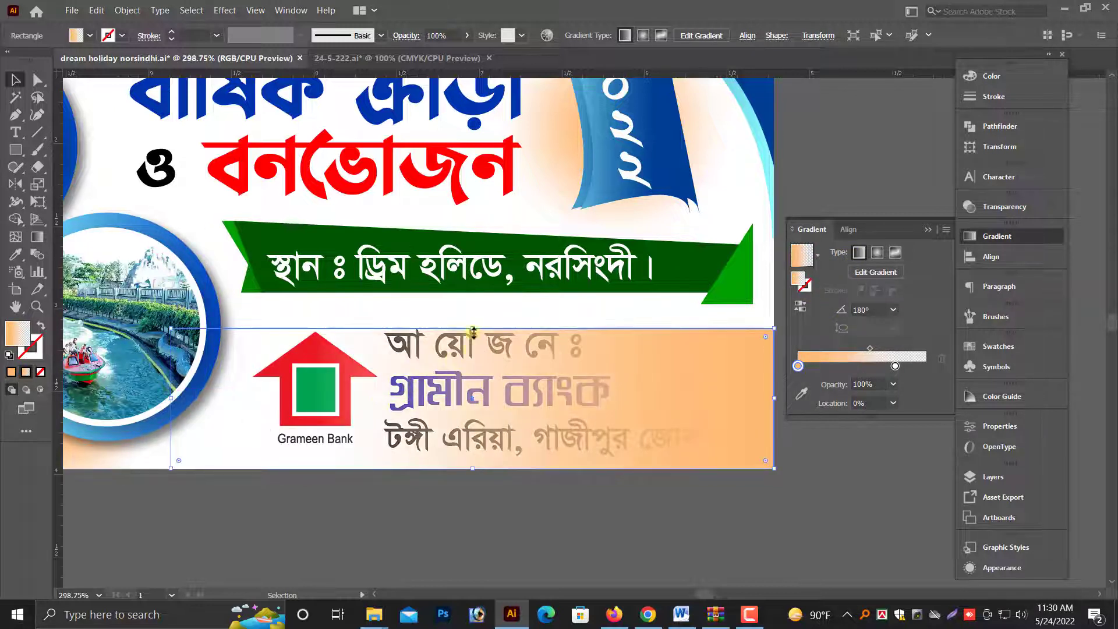
{"action": "left_click_drag", "start_coordinate": [473, 328], "coordinate": [473, 319]}
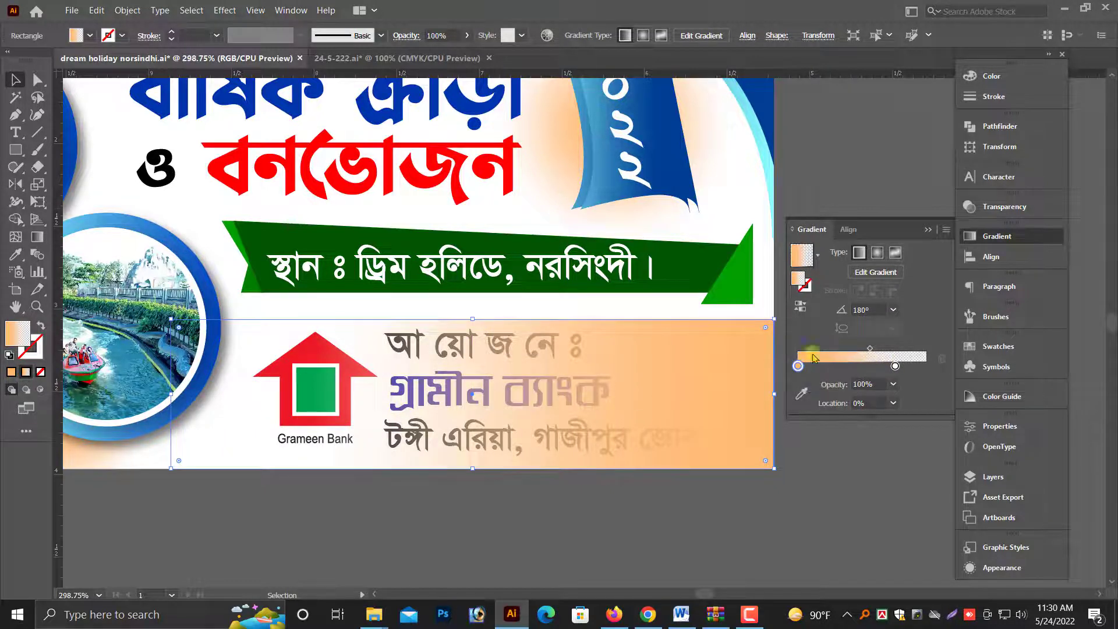
Set the band's gradient stop to cream #FFDC7E and send it behind the Grameen Bank text.
{"action": "left_click", "coordinate": [991, 76]}
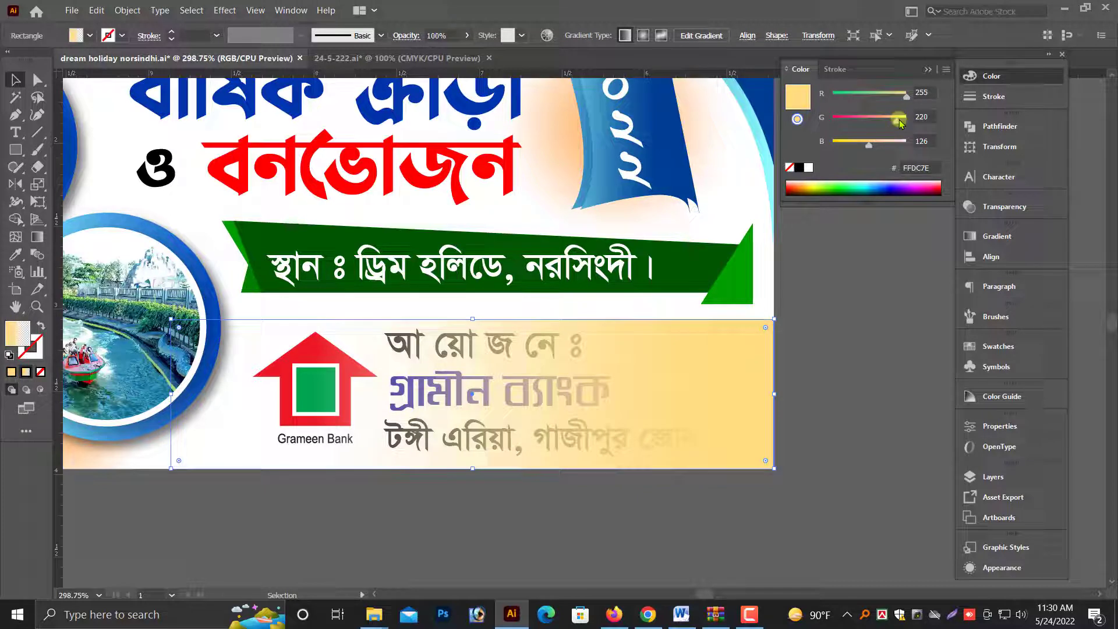
{"action": "key", "text": "ctrl+bracketleft"}
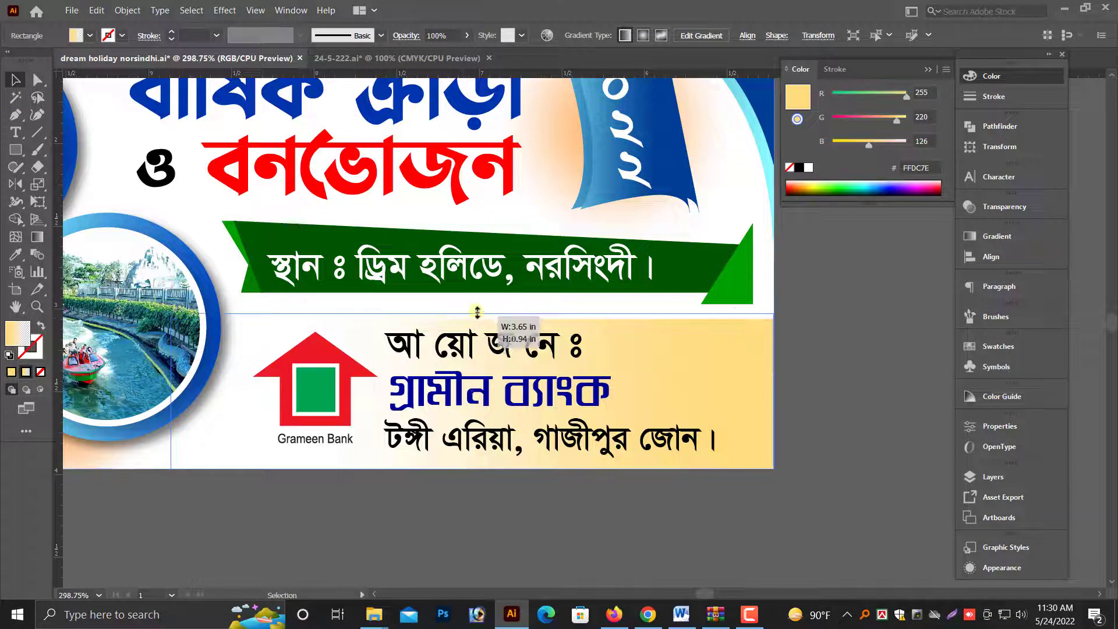
{"action": "left_click", "coordinate": [513, 571]}
Stretch the sponsor band left under the photo circle and shift the gradient's transparent end right.
{"action": "left_click_drag", "start_coordinate": [633, 572], "coordinate": [703, 596]}
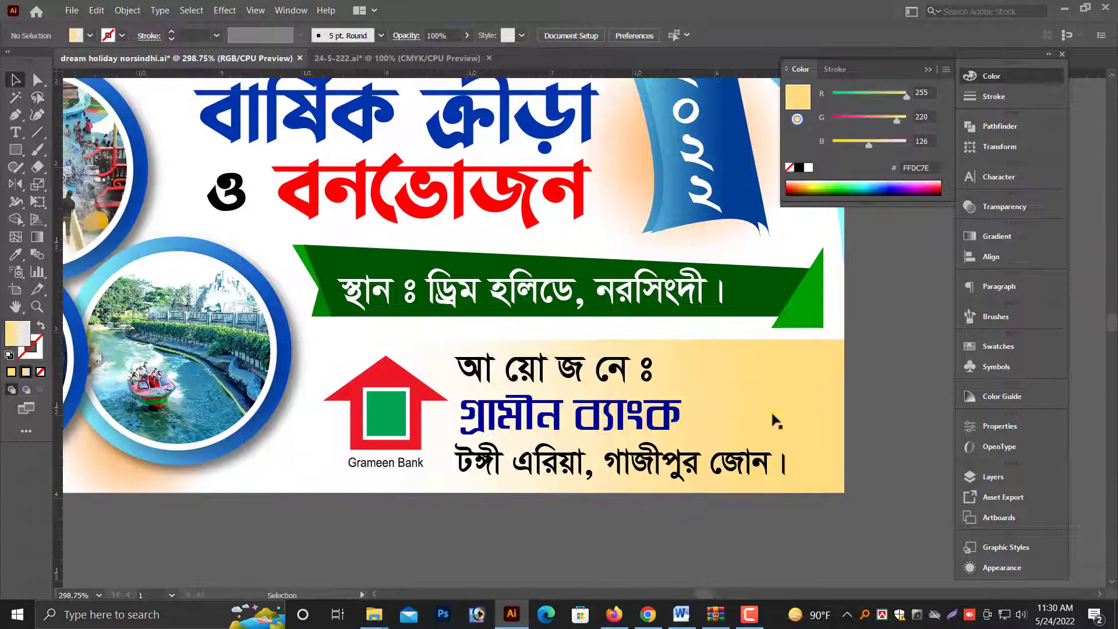
{"action": "left_click", "coordinate": [680, 407]}
{"action": "left_click_drag", "start_coordinate": [241, 416], "coordinate": [175, 415]}
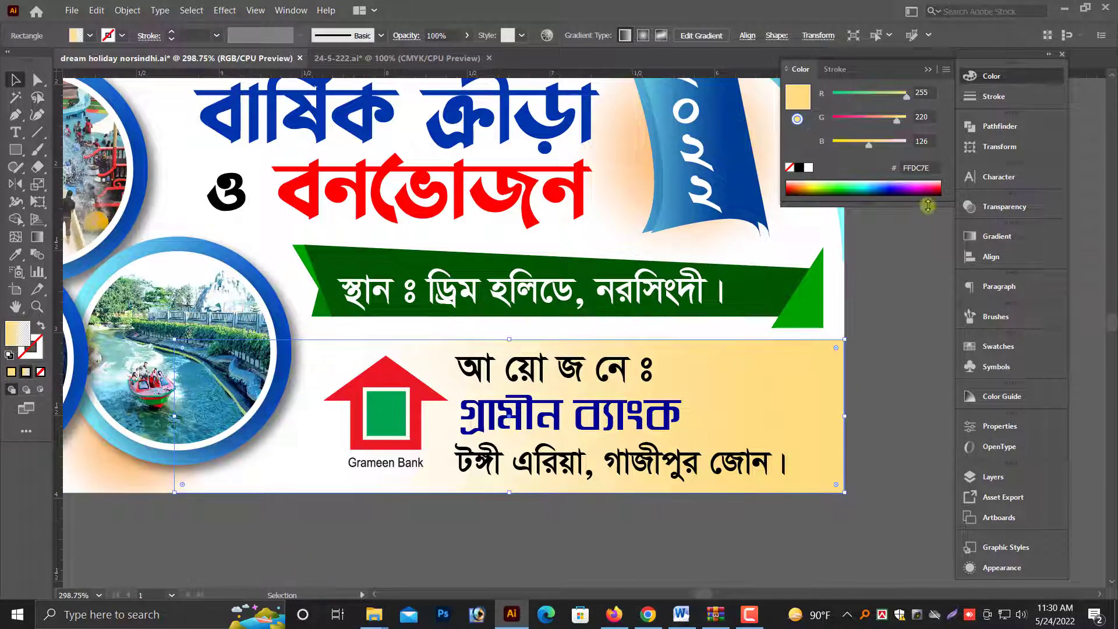
{"action": "left_click", "coordinate": [996, 236]}
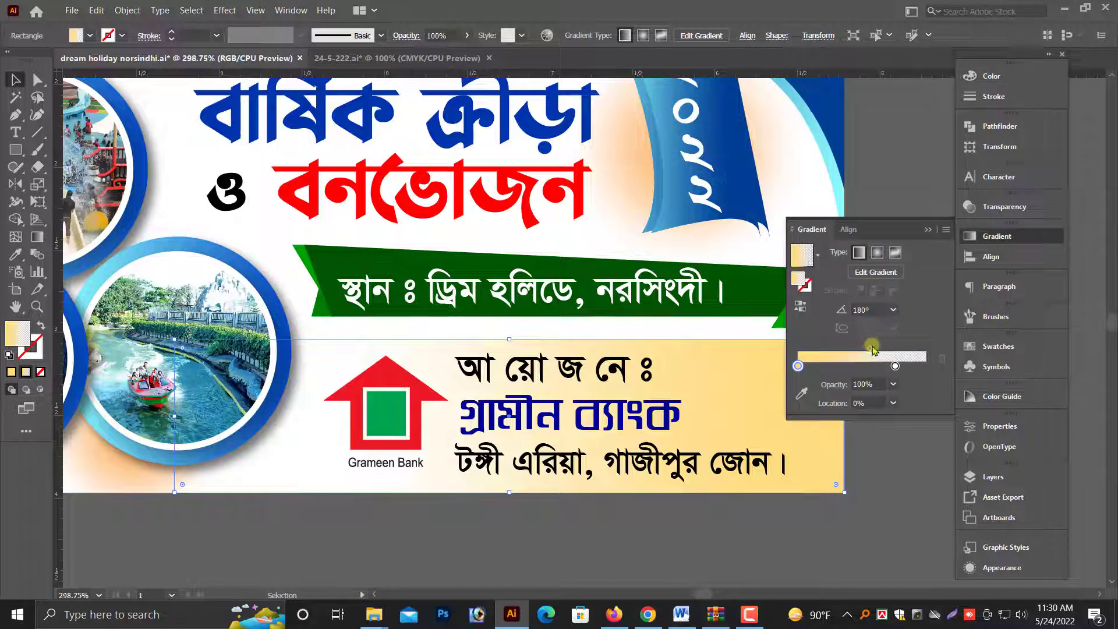
{"action": "left_click_drag", "start_coordinate": [892, 366], "coordinate": [909, 366]}
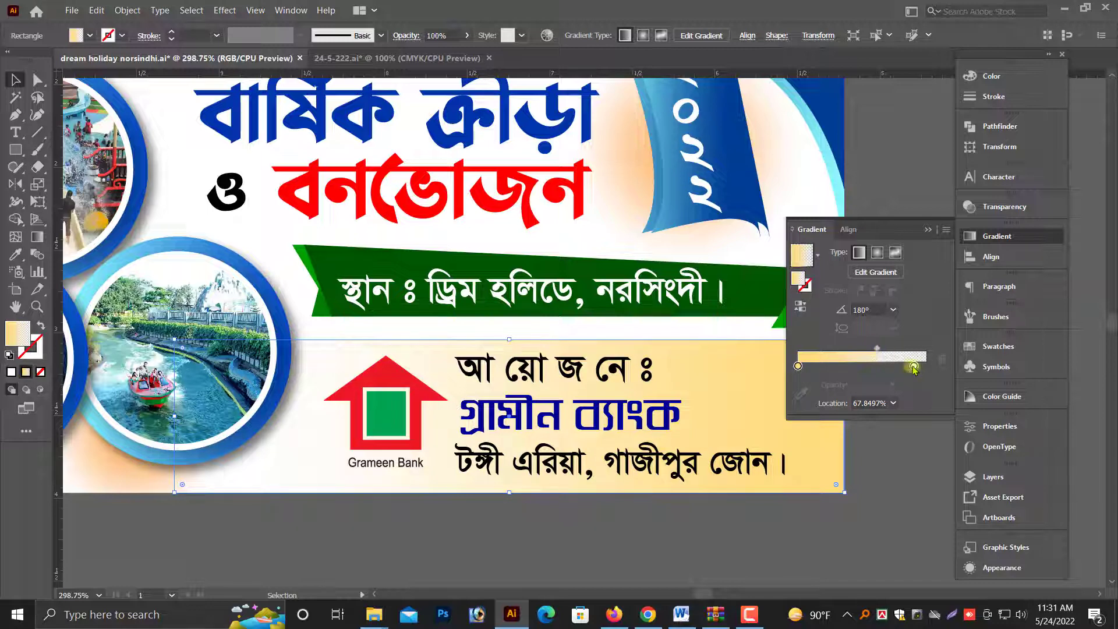
Paste a copy of the band in front, adjust its top edge, and recolour the stop warm yellow #FFBE56.
{"action": "scroll", "coordinate": [633, 503], "scroll_direction": "right", "scroll_amount": 3}
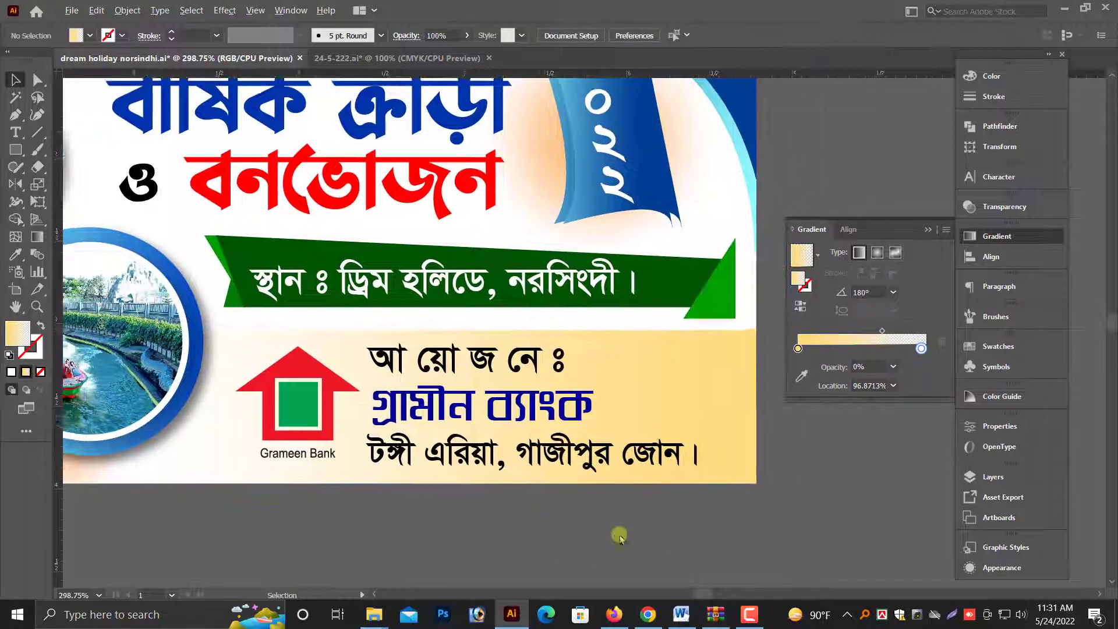
{"action": "left_click", "coordinate": [96, 10]}
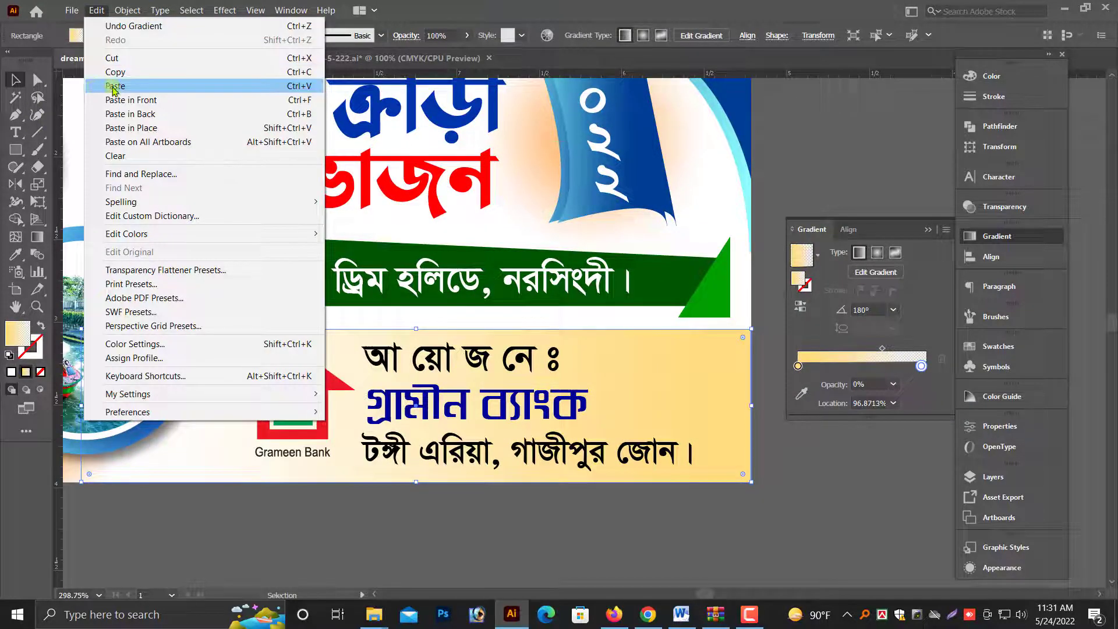
{"action": "left_click", "coordinate": [97, 10]}
{"action": "left_click", "coordinate": [117, 99]}
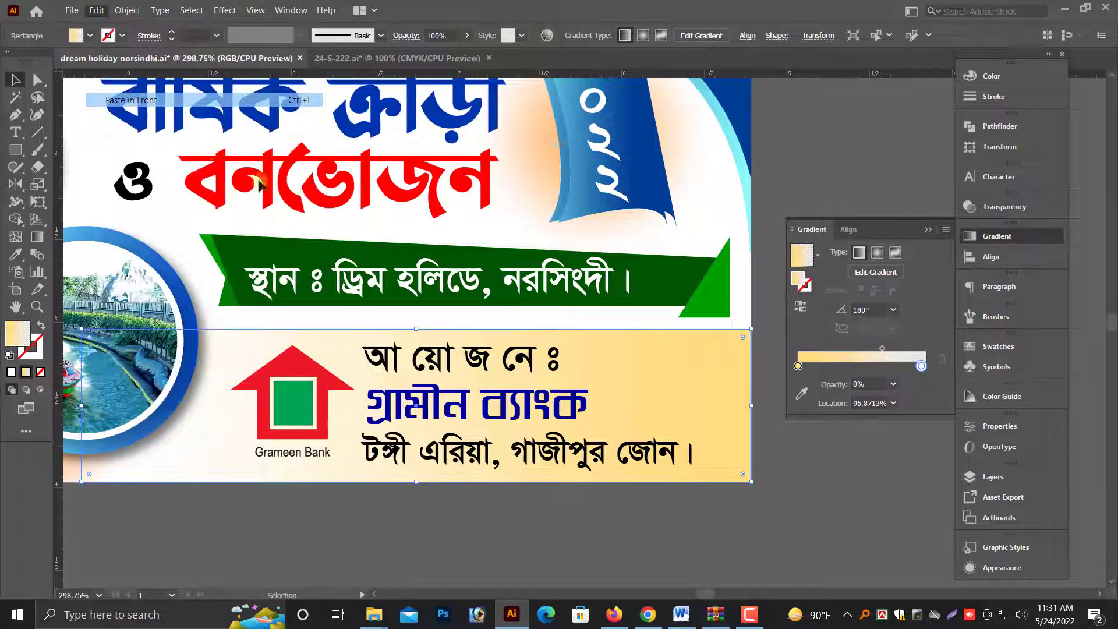
{"action": "left_click_drag", "start_coordinate": [416, 329], "coordinate": [416, 336]}
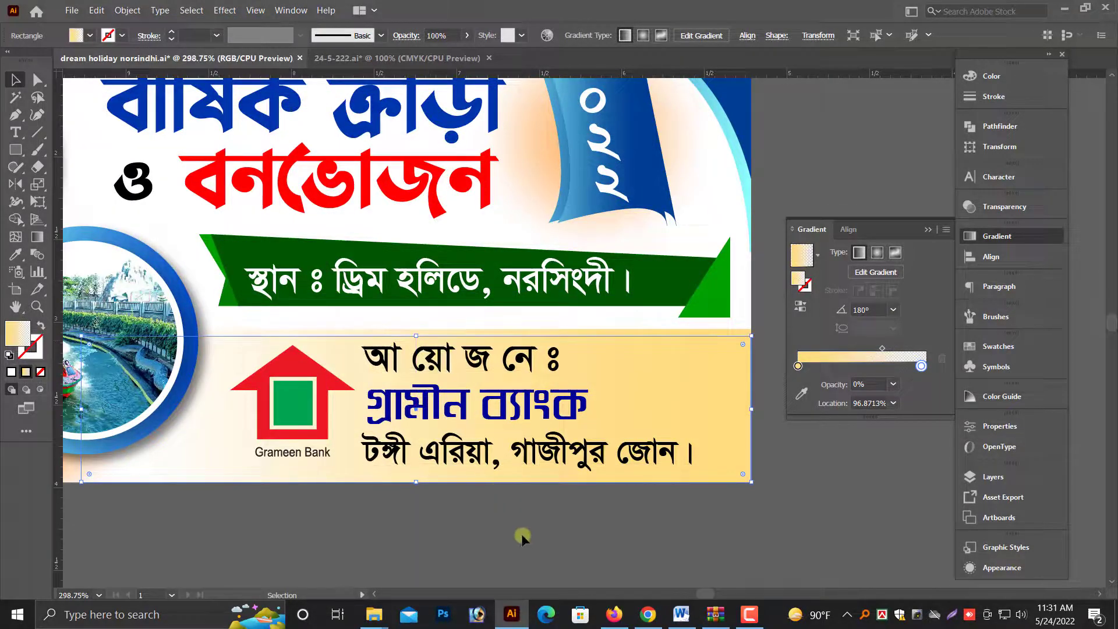
{"action": "left_click_drag", "start_coordinate": [581, 336], "coordinate": [616, 330]}
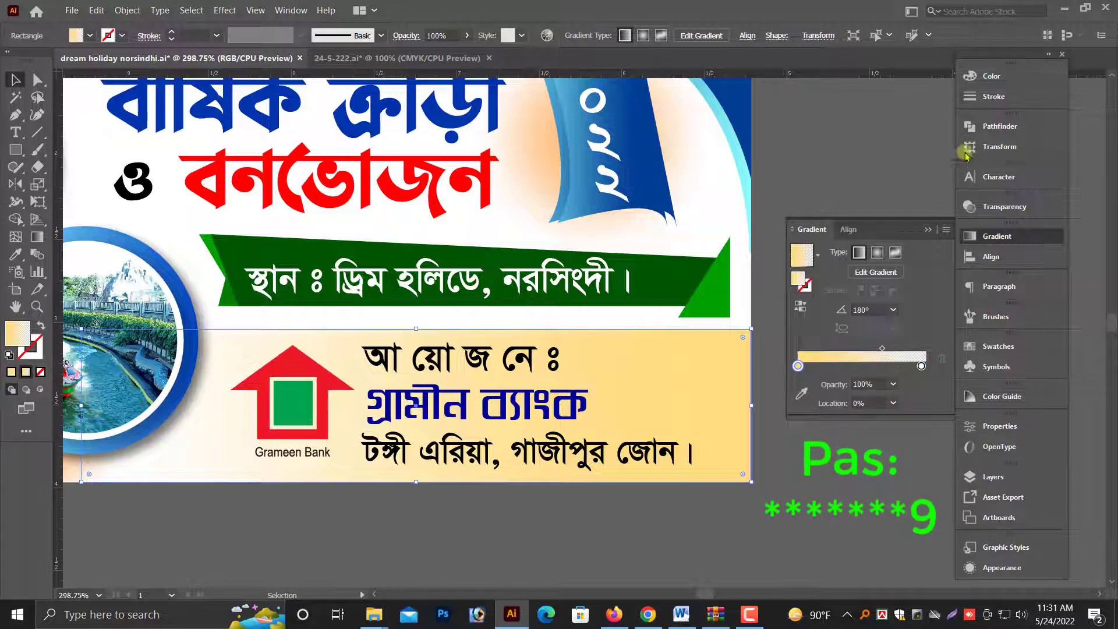
{"action": "left_click", "coordinate": [990, 77]}
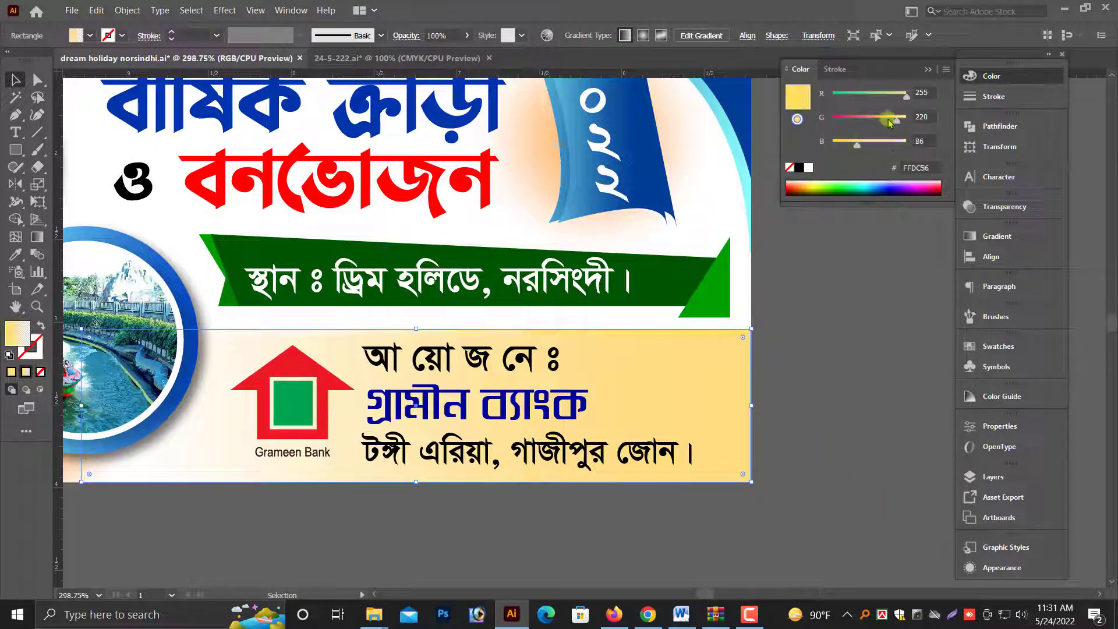
{"action": "left_click_drag", "start_coordinate": [889, 122], "coordinate": [887, 121]}
{"action": "left_click", "coordinate": [831, 341]}
Raise the light-green triangle at the ribbon's right end by 0.07 in so it meets the ribbon.
{"action": "key", "text": "ctrl+minus"}
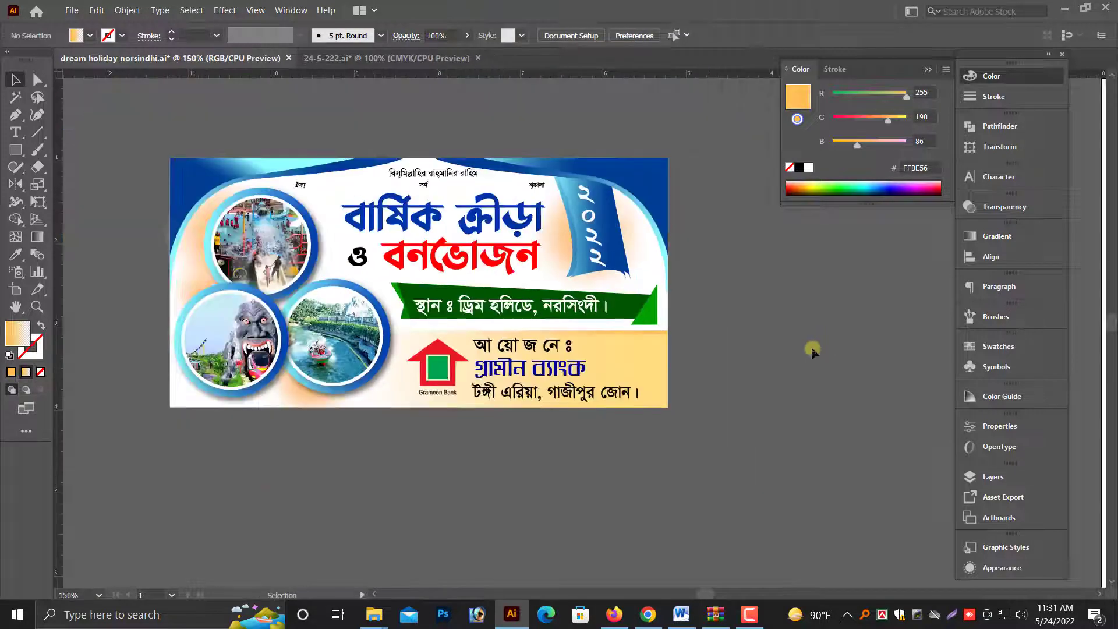
{"action": "key", "text": "ctrl+minus"}
{"action": "left_click", "coordinate": [155, 242]}
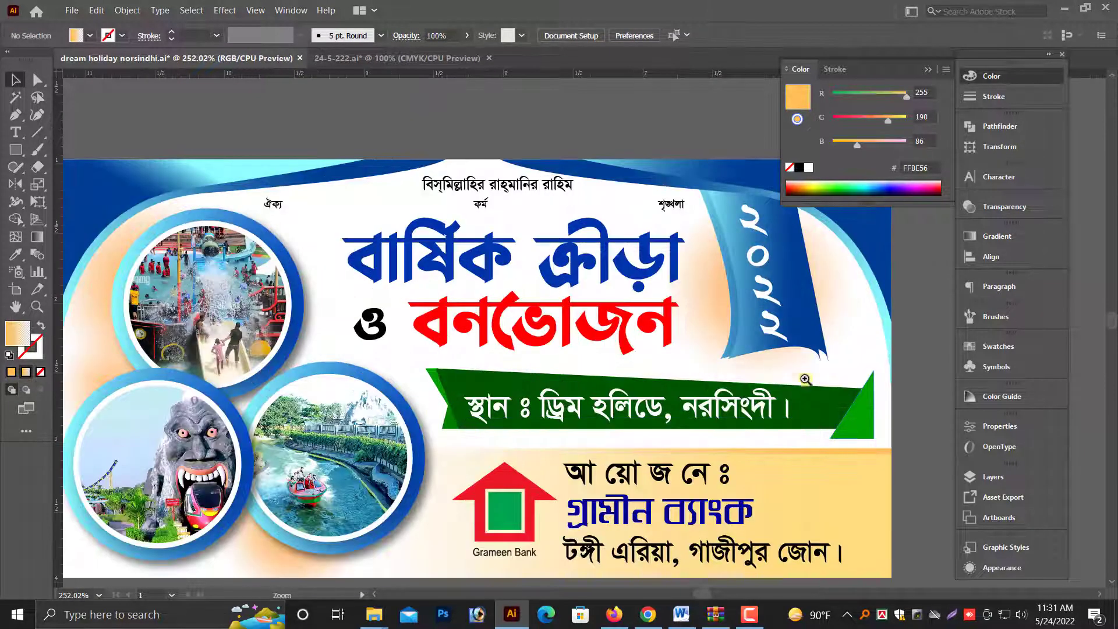
{"action": "left_click_drag", "start_coordinate": [524, 320], "coordinate": [694, 427]}
{"action": "left_click_drag", "start_coordinate": [451, 394], "coordinate": [428, 348]}
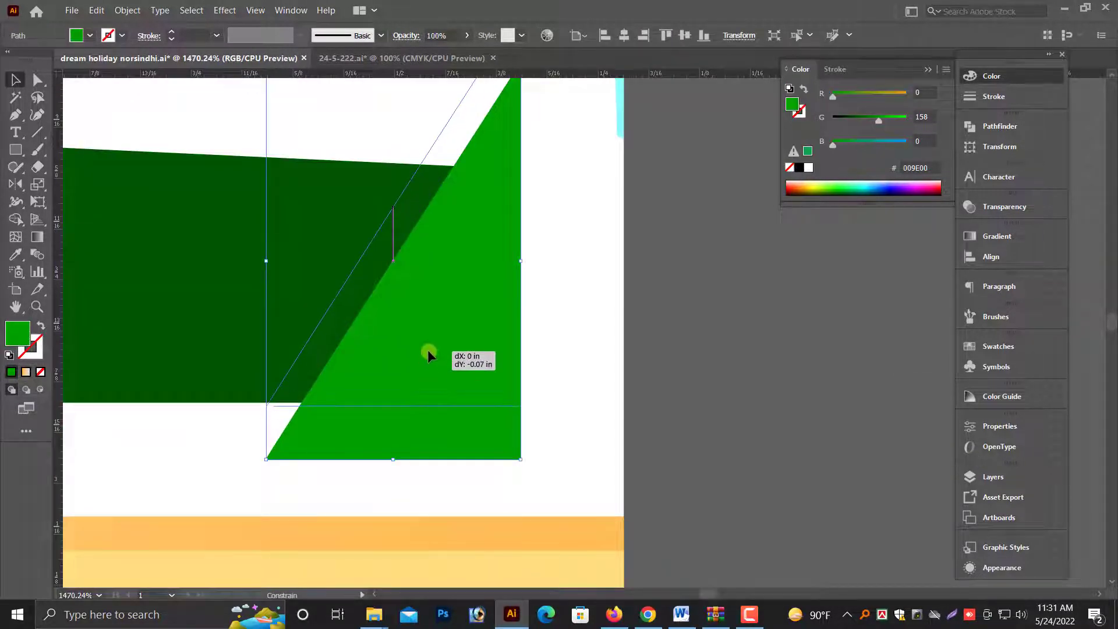
{"action": "left_click", "coordinate": [747, 421]}
{"action": "key", "text": "ctrl+minus"}
{"action": "key", "text": "ctrl+minus"}
{"action": "key", "text": "ctrl+minus"}
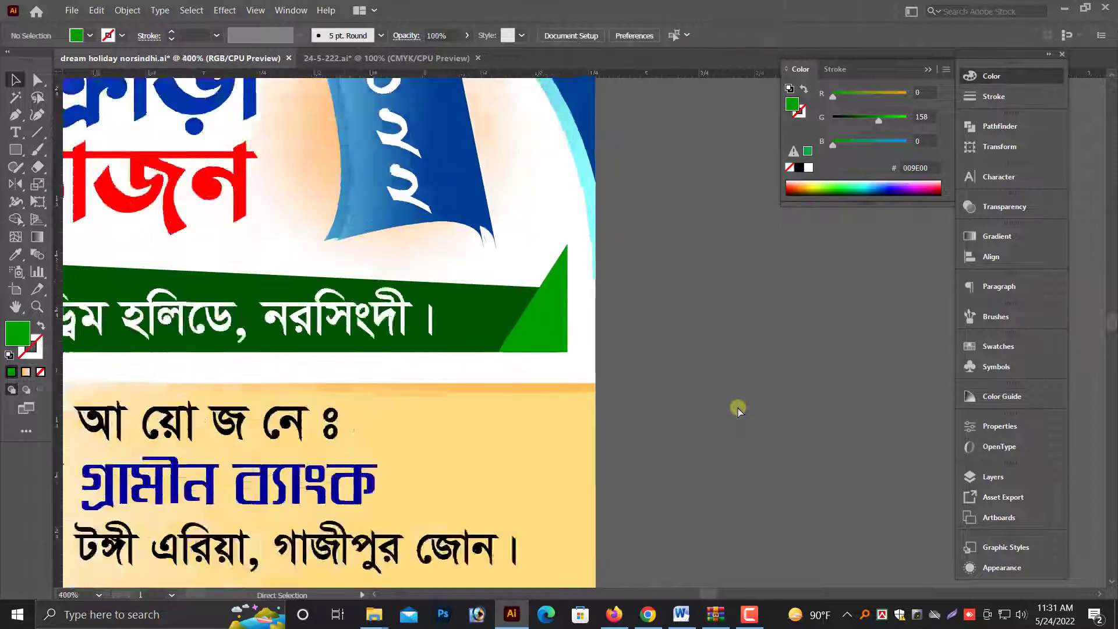
{"action": "key", "text": "ctrl+minus"}
{"action": "key", "text": "ctrl+minus"}
{"action": "key", "text": "ctrl+minus"}
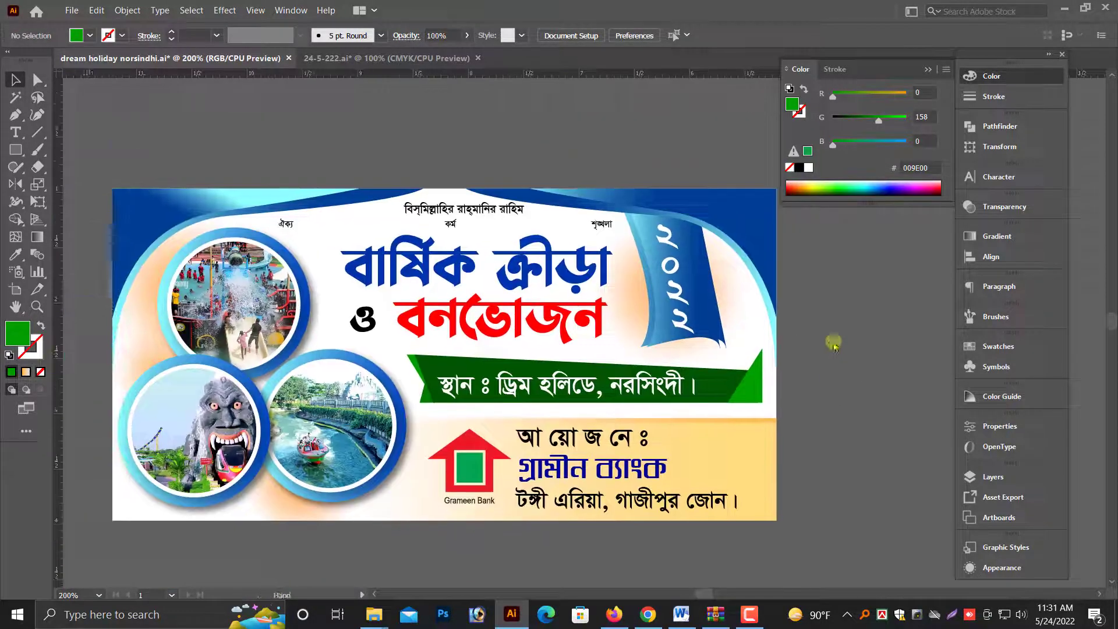
{"action": "left_click", "coordinate": [927, 69]}
{"action": "key", "text": "alt+space"}
{"action": "key", "text": "Escape"}
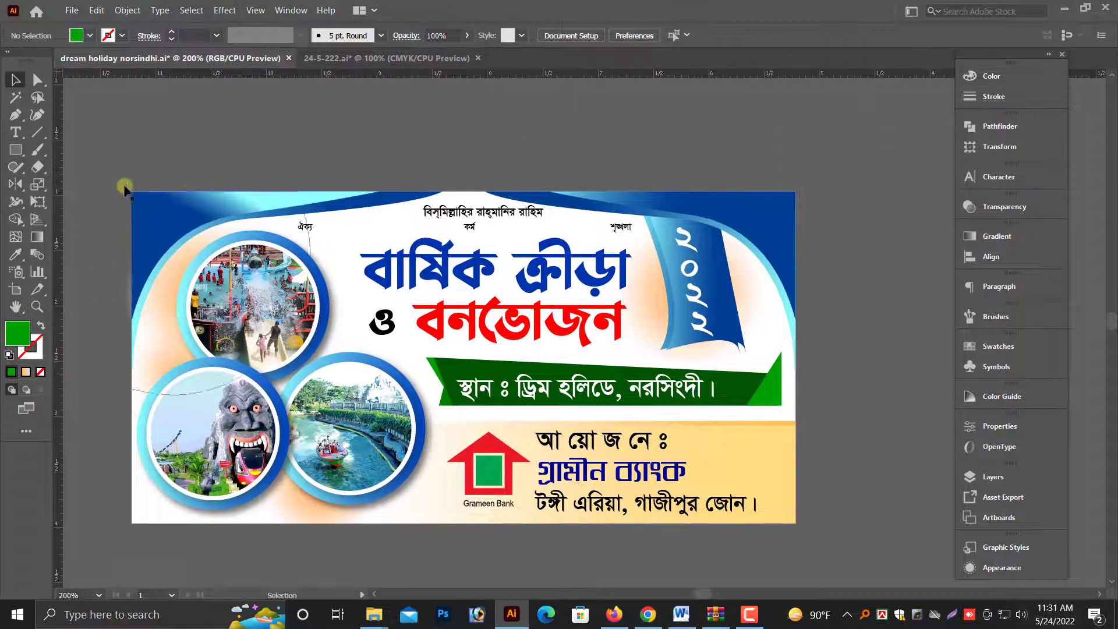
{"action": "key", "text": "ctrl+minus"}
Move the date text below the banner and join date and day onto one line with a comma.
{"action": "scroll", "coordinate": [192, 226], "scroll_direction": "up", "scroll_amount": 2}
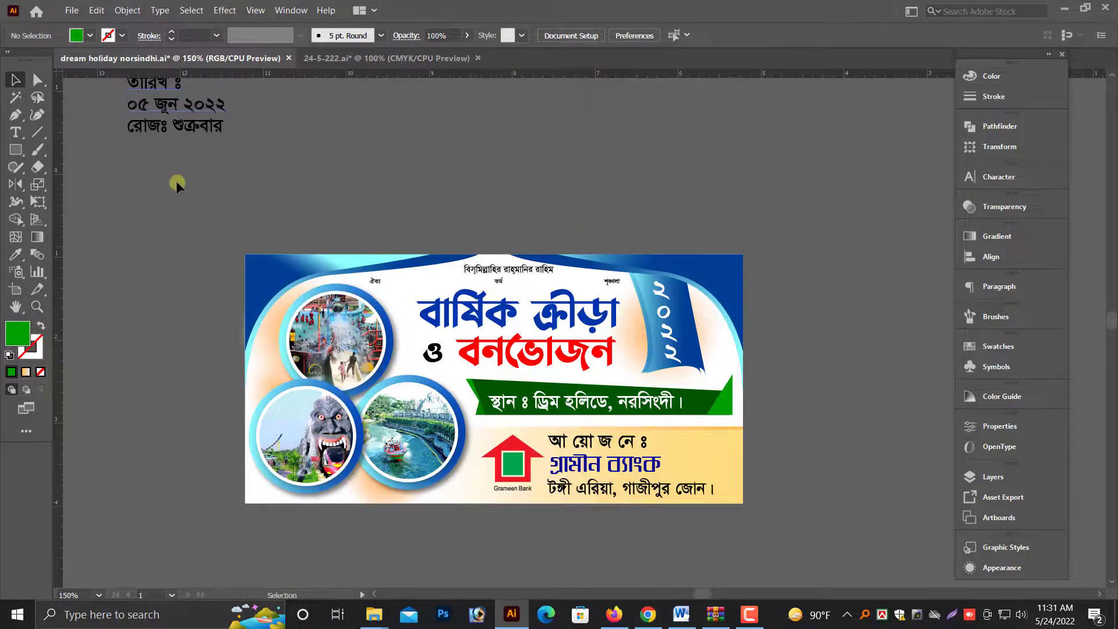
{"action": "left_click", "coordinate": [184, 143]}
{"action": "left_click_drag", "start_coordinate": [184, 143], "coordinate": [250, 576]}
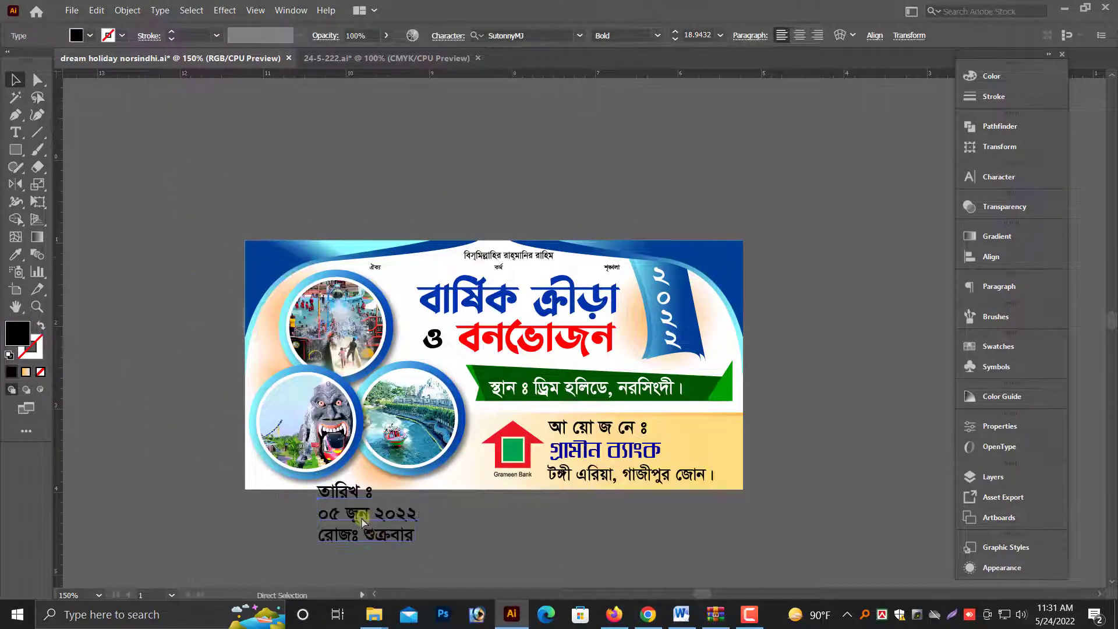
{"action": "key", "text": "ctrl+plus"}
{"action": "key", "text": "ctrl+plus"}
{"action": "double_click", "coordinate": [496, 332]}
{"action": "key", "text": "BackSpace"}
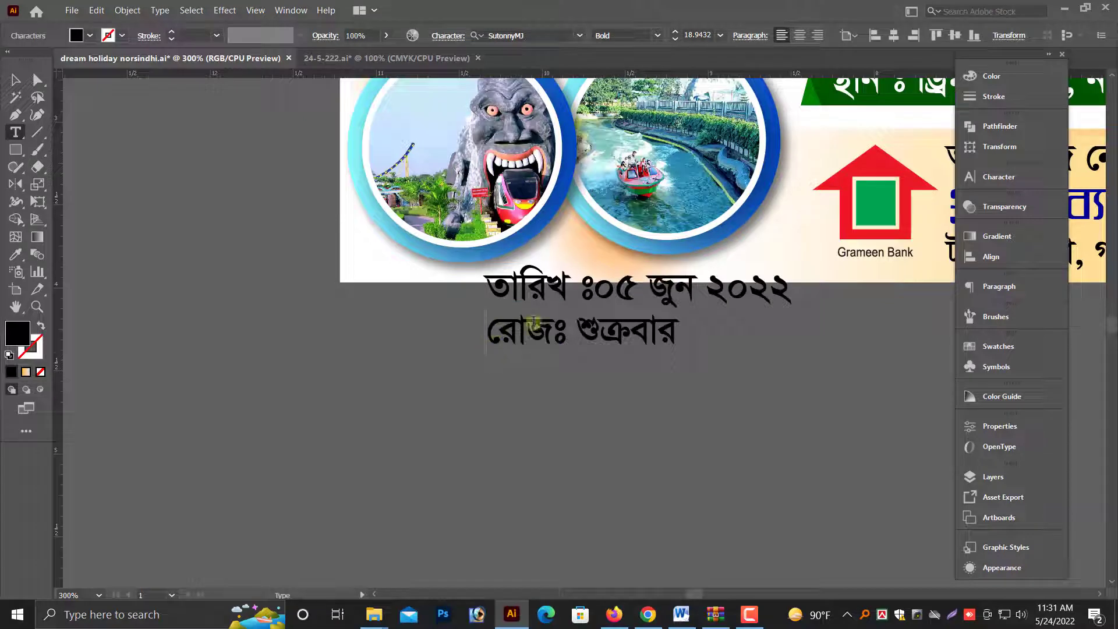
{"action": "key", "text": "End"}
{"action": "key", "text": "Delete"}
{"action": "type", "text": "."}
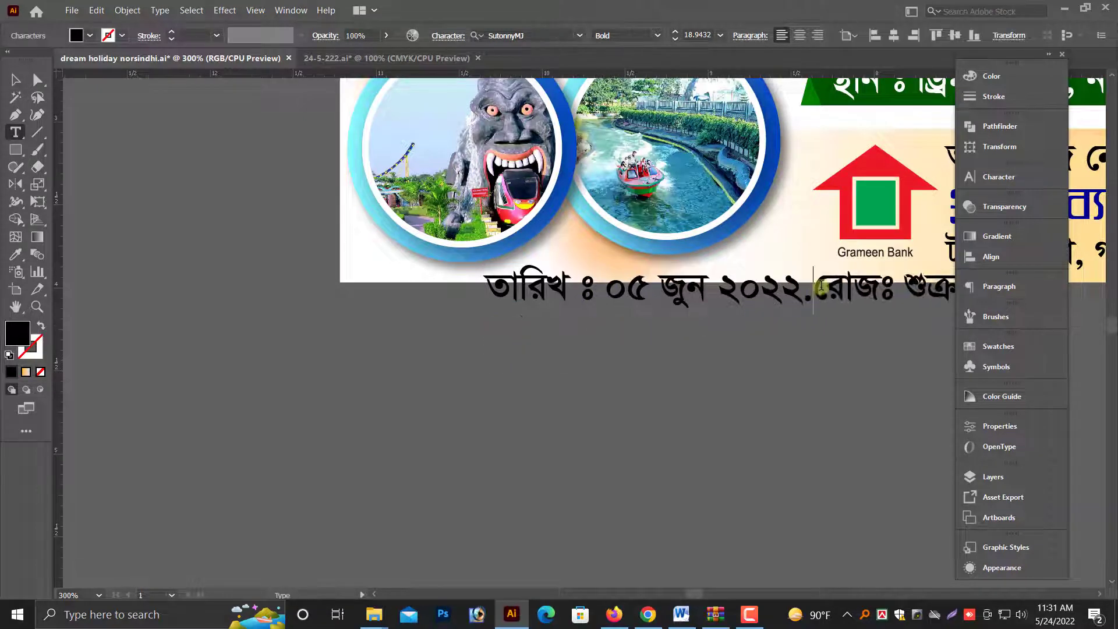
{"action": "key", "text": "BackSpace"}
{"action": "type", "text": ","}
{"action": "key", "text": "Escape"}
Move the green venue ribbon up and place the date line just beneath it.
{"action": "scroll", "coordinate": [524, 407], "scroll_direction": "up", "scroll_amount": 5}
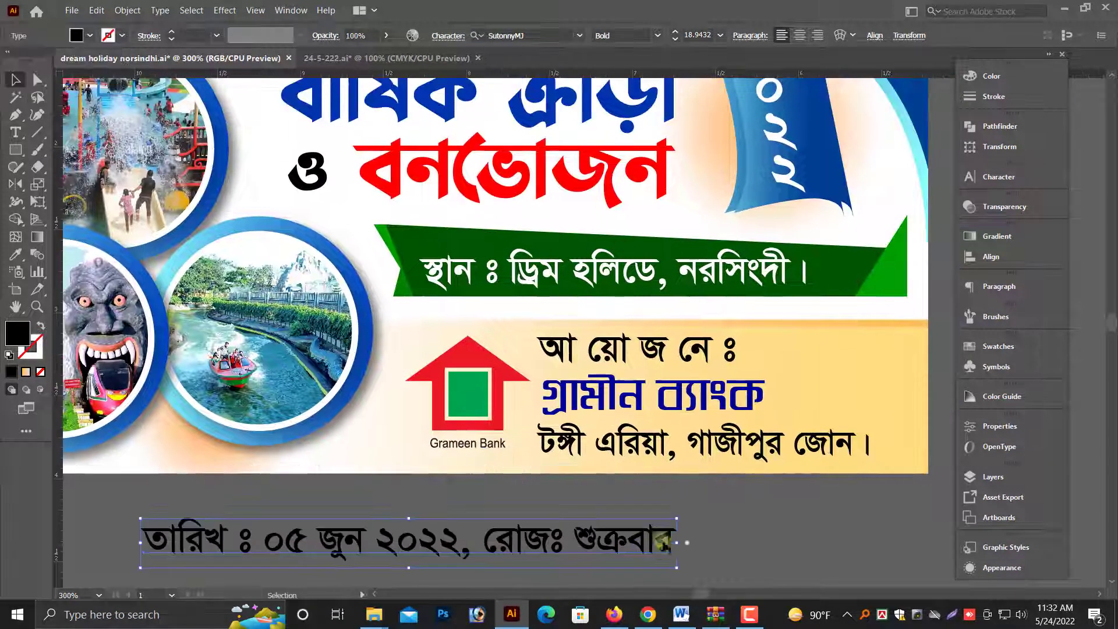
{"action": "left_click_drag", "start_coordinate": [687, 542], "coordinate": [731, 299]}
{"action": "scroll", "coordinate": [640, 349], "scroll_direction": "up", "scroll_amount": 3}
{"action": "left_click_drag", "start_coordinate": [613, 420], "coordinate": [598, 418]}
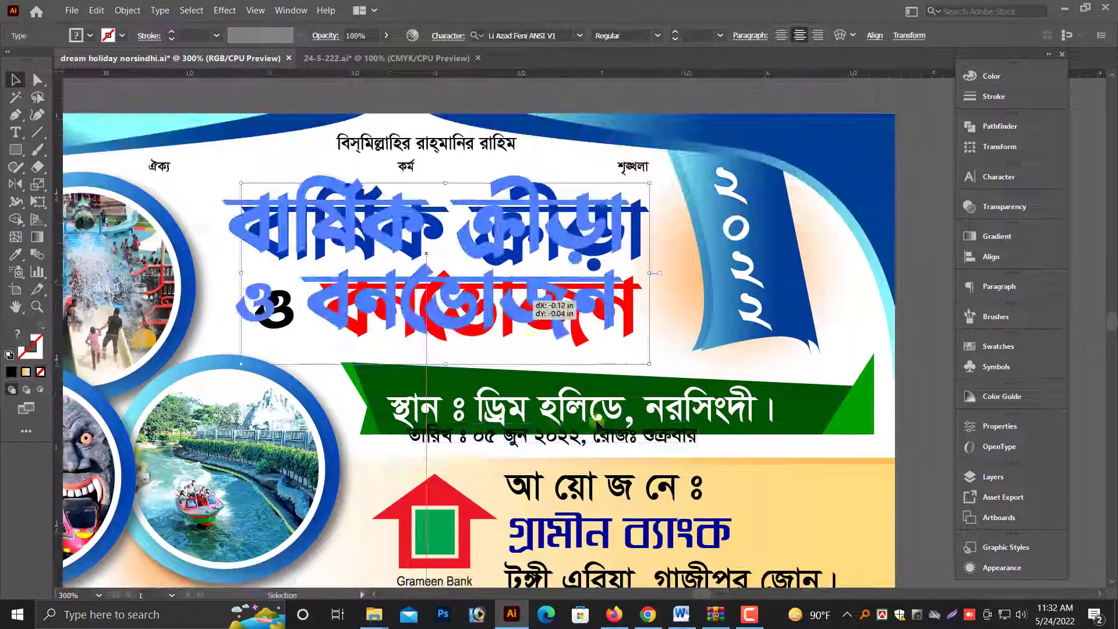
{"action": "key", "text": "ctrl+plus"}
{"action": "left_click", "coordinate": [907, 339]}
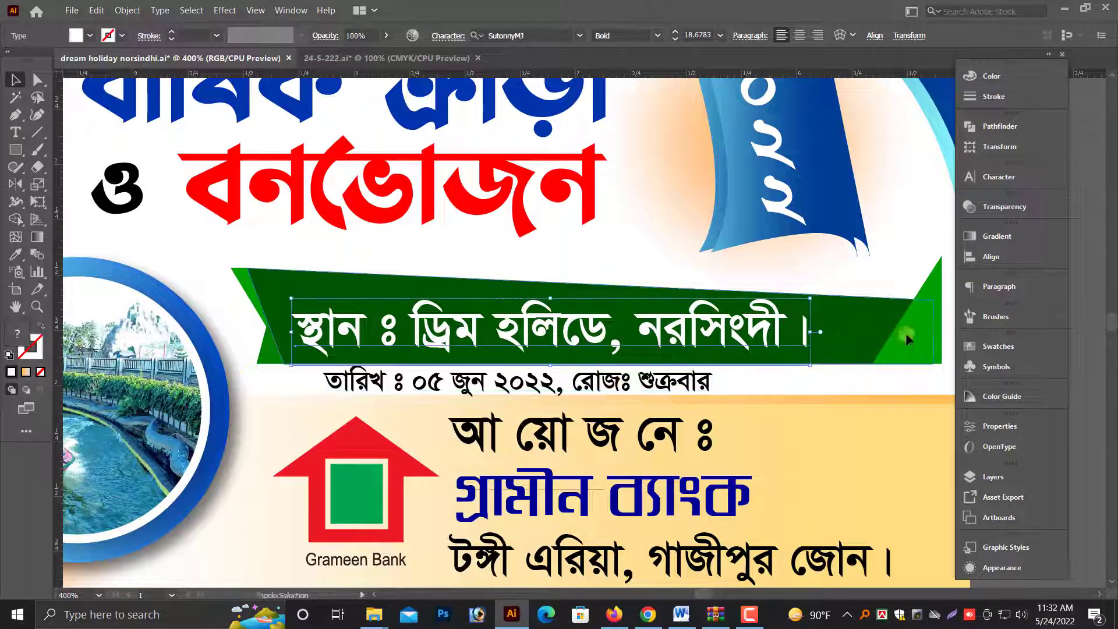
{"action": "left_click_drag", "start_coordinate": [515, 342], "coordinate": [515, 329]}
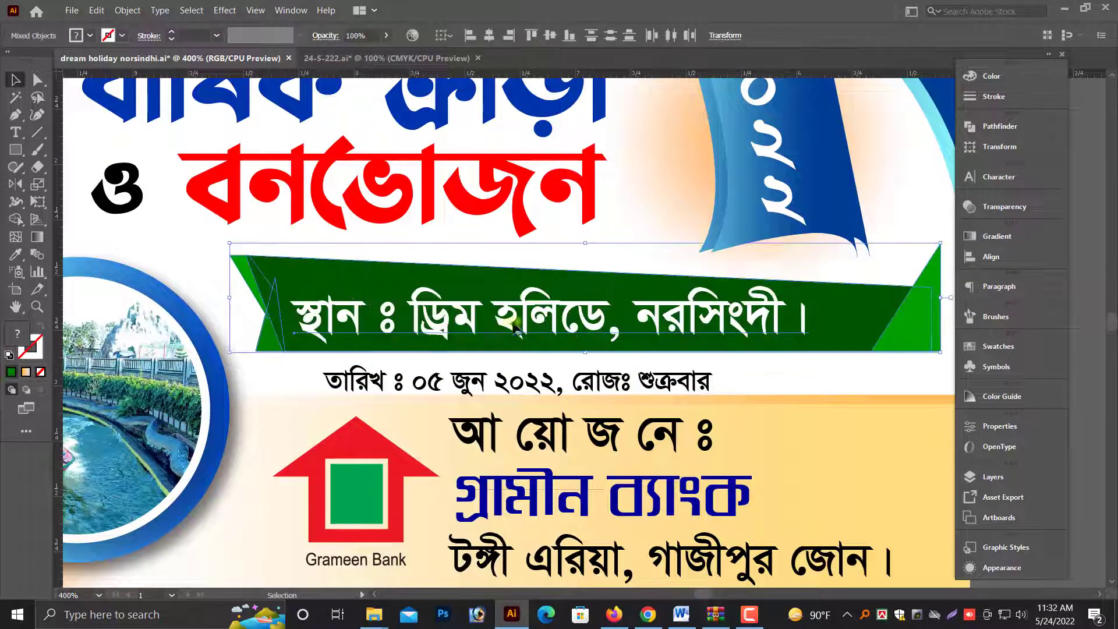
{"action": "left_click_drag", "start_coordinate": [512, 381], "coordinate": [538, 376]}
{"action": "key", "text": "ctrl+minus"}
{"action": "key", "text": "ctrl+minus"}
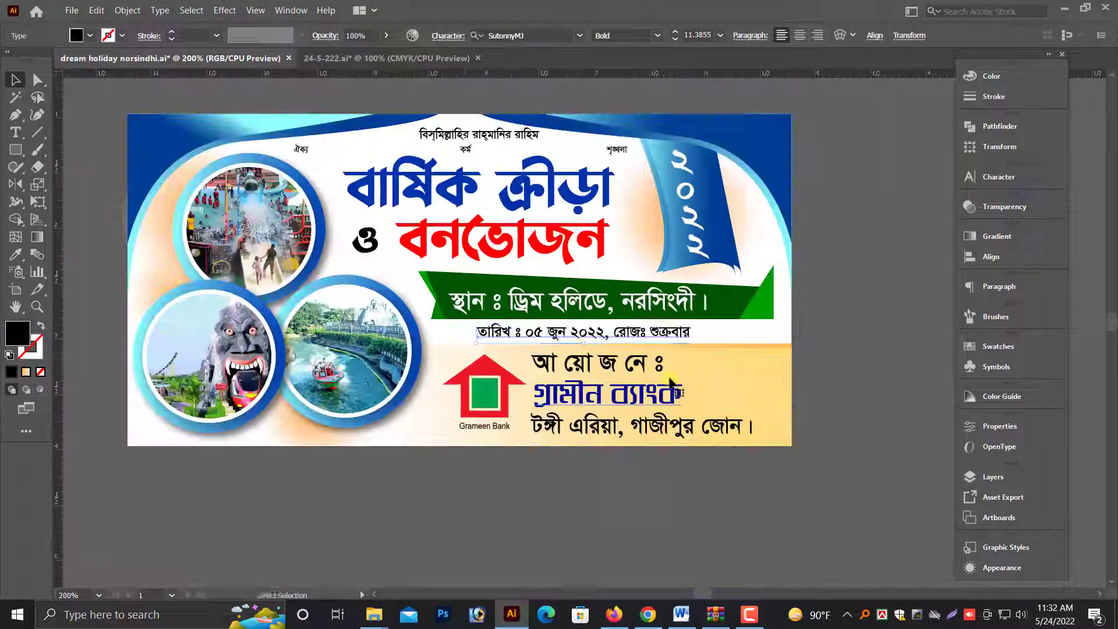